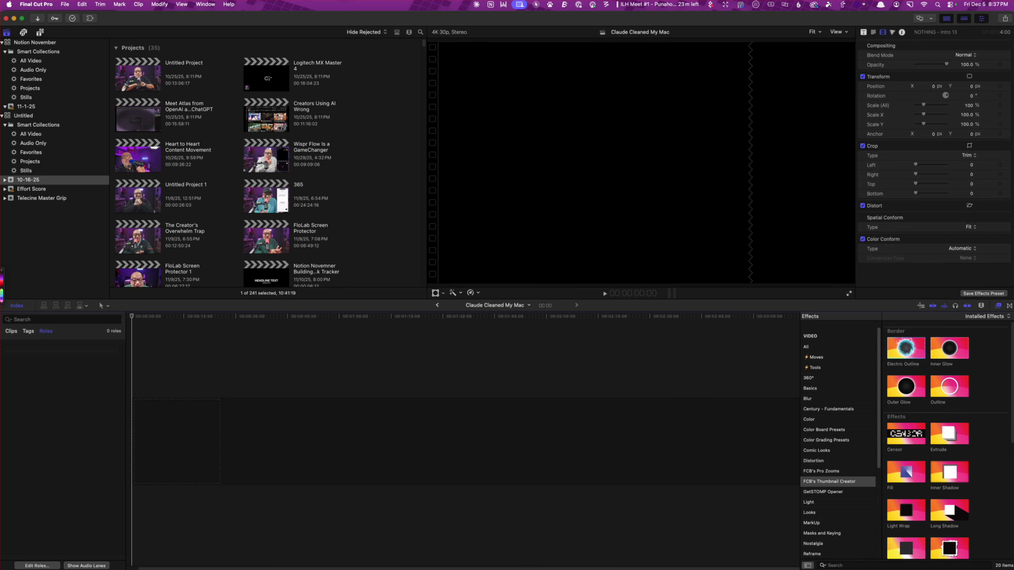
Place the Ecamm Live Recording on 2025-12-05 at 20.22.09 clip at the start of the empty timeline
drag(1012, 351, 220, 438)
click(186, 430)
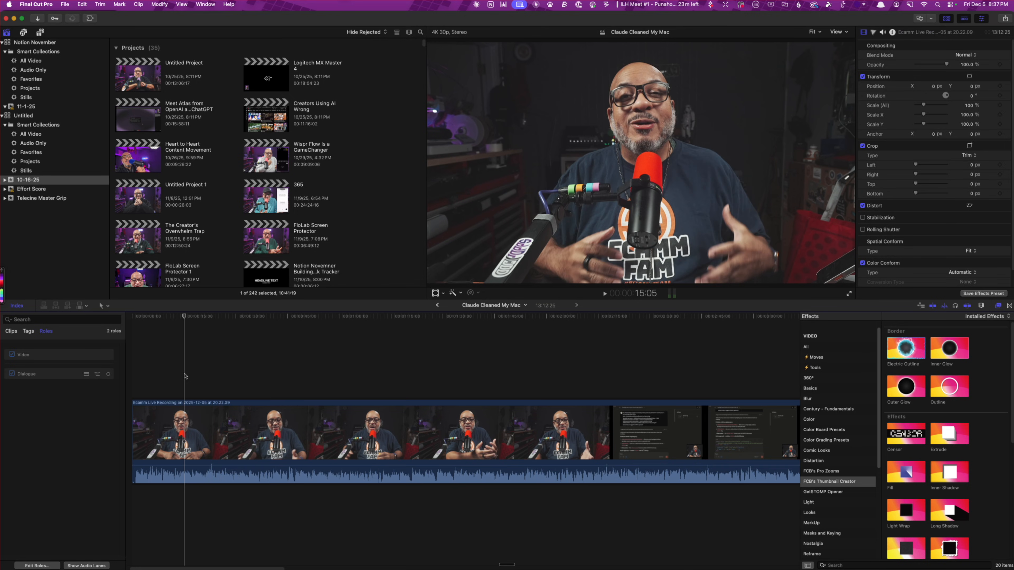
click(142, 419)
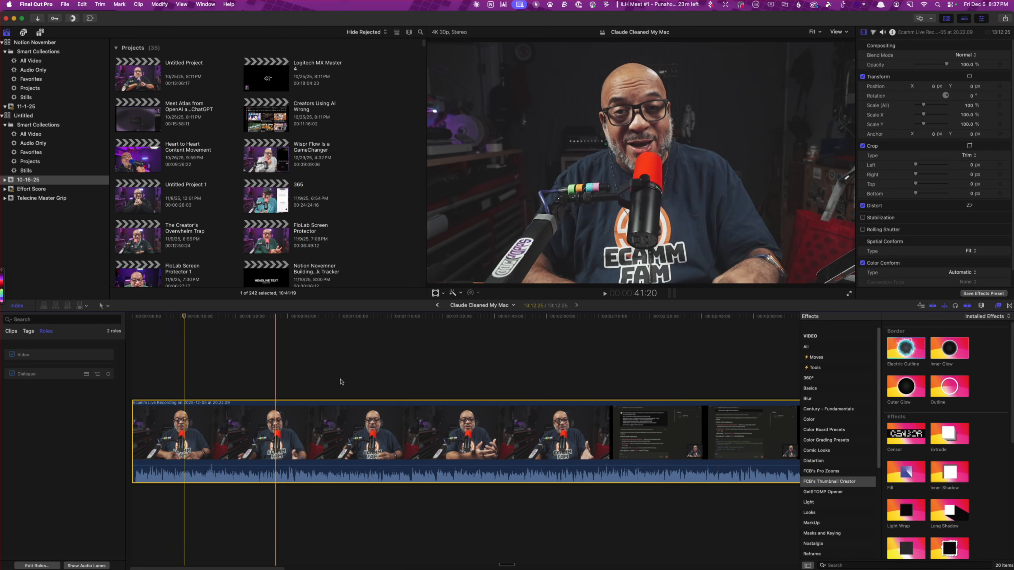
click(966, 307)
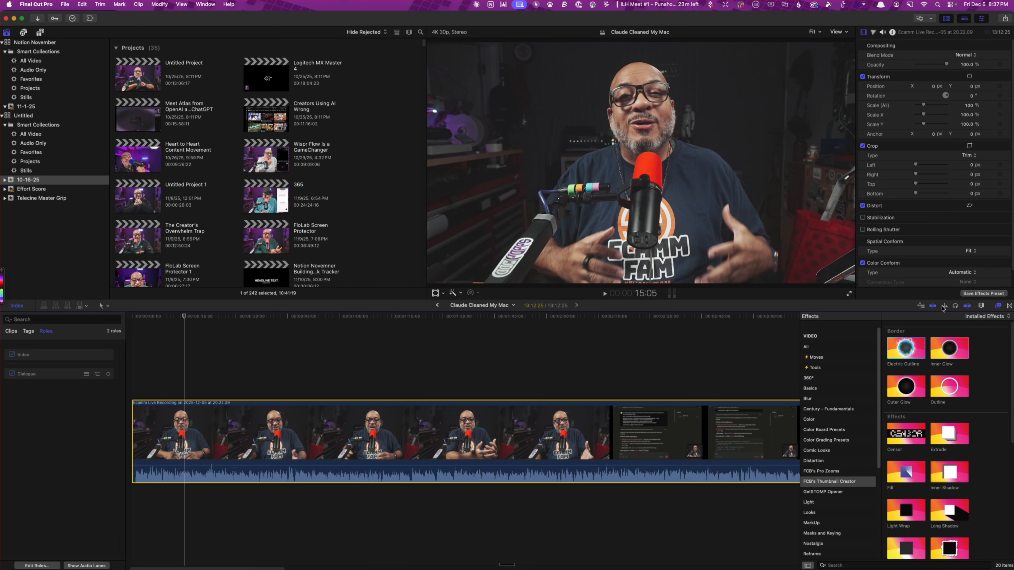
click(222, 374)
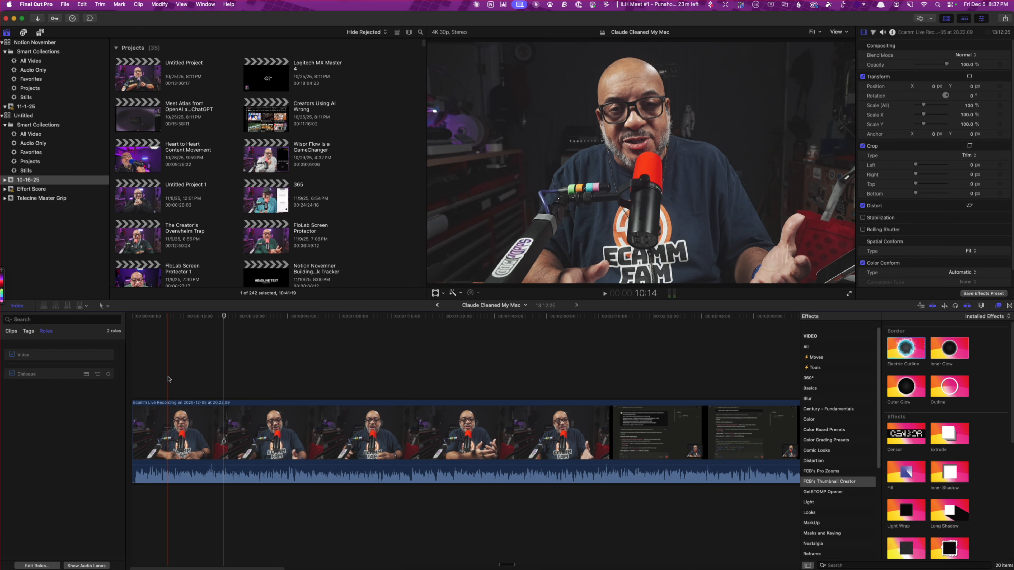
scroll(168, 380, down, 2)
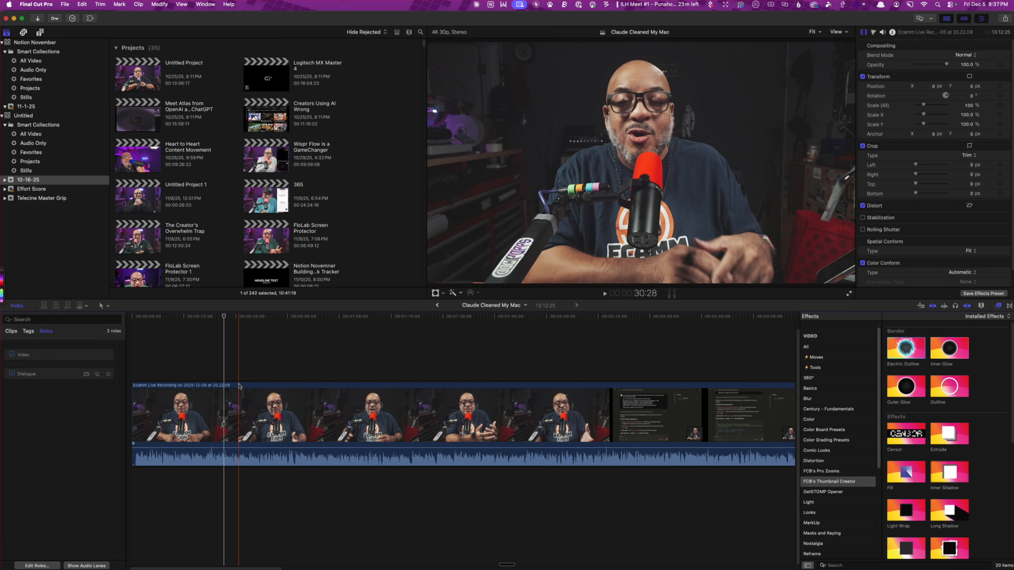
click(239, 386)
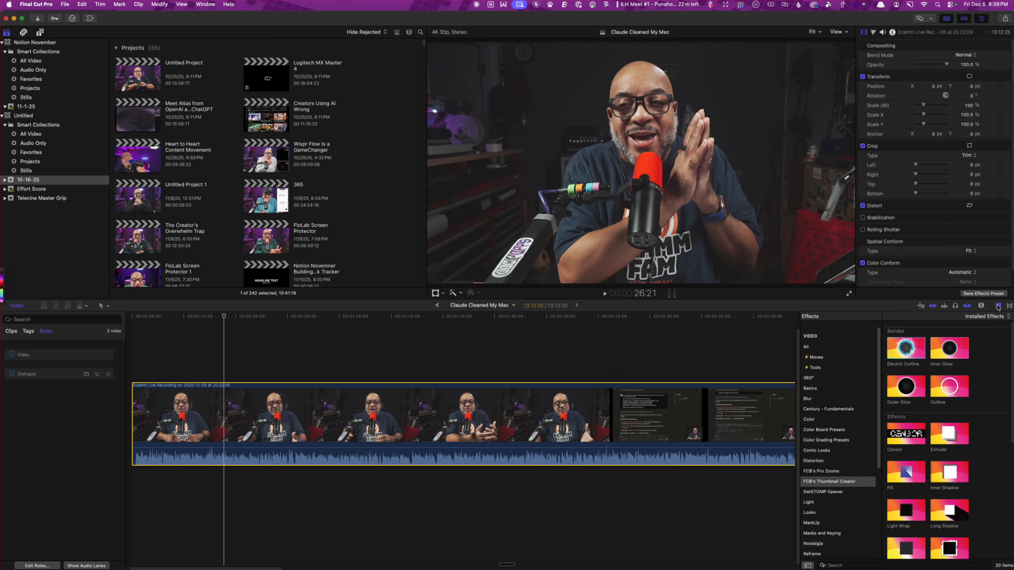
Reduce the height of the clips in the timeline through the clip appearance settings
click(981, 306)
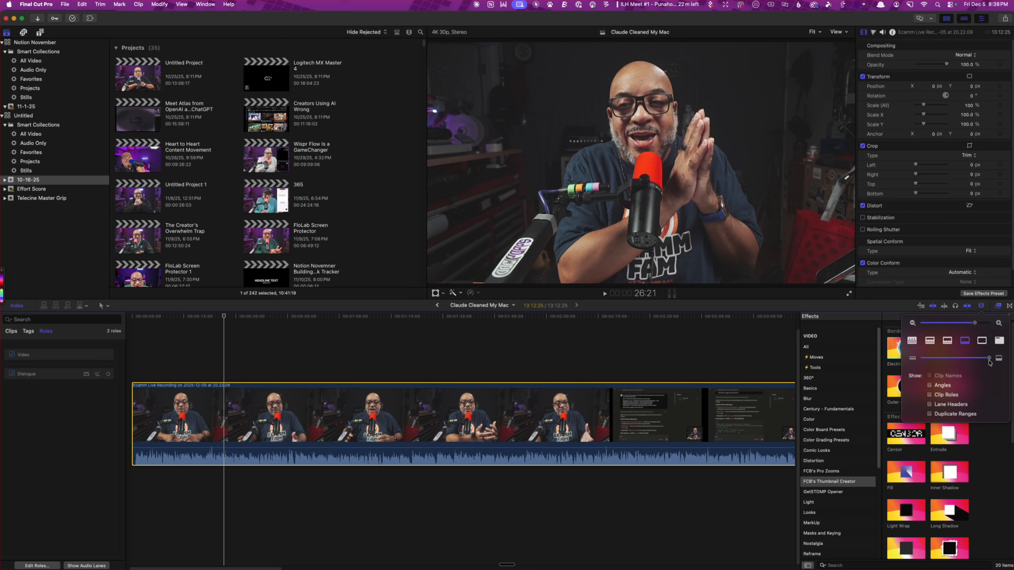
drag(991, 359, 936, 366)
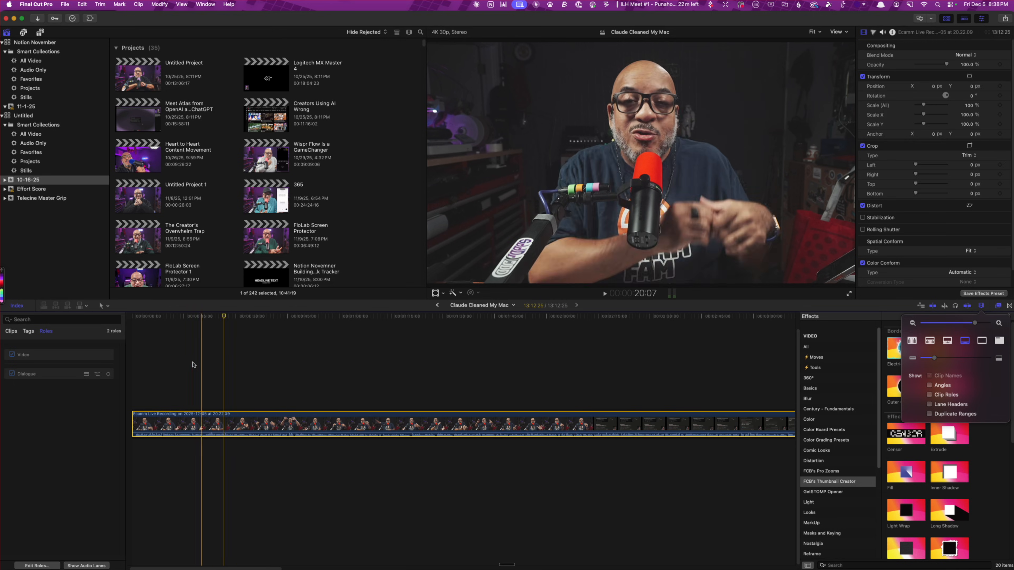
click(185, 366)
click(184, 366)
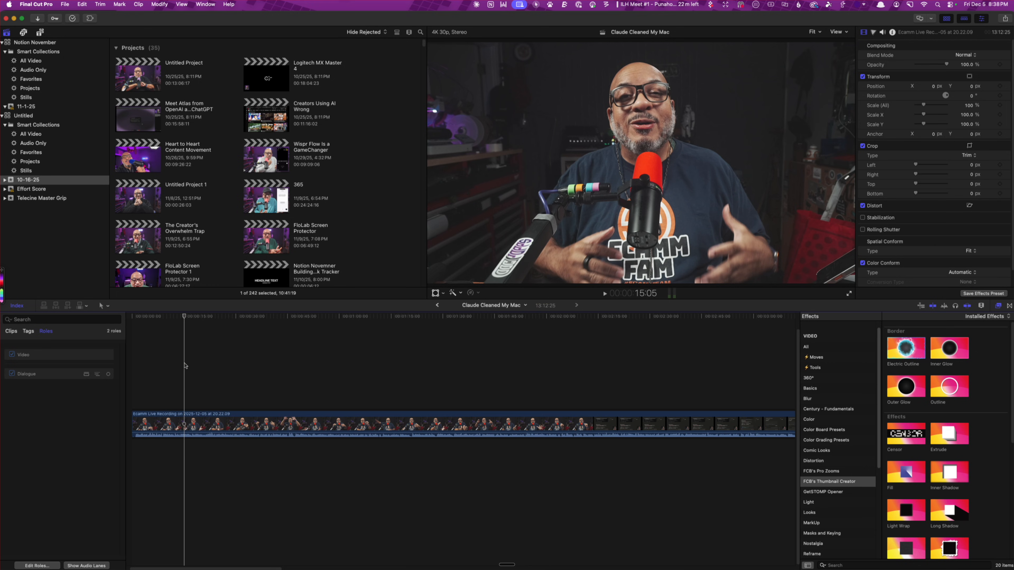
Enlarge the timeline clips to fill the timeline's height with Vertical Zoom to Fit
key(shift+super+=)
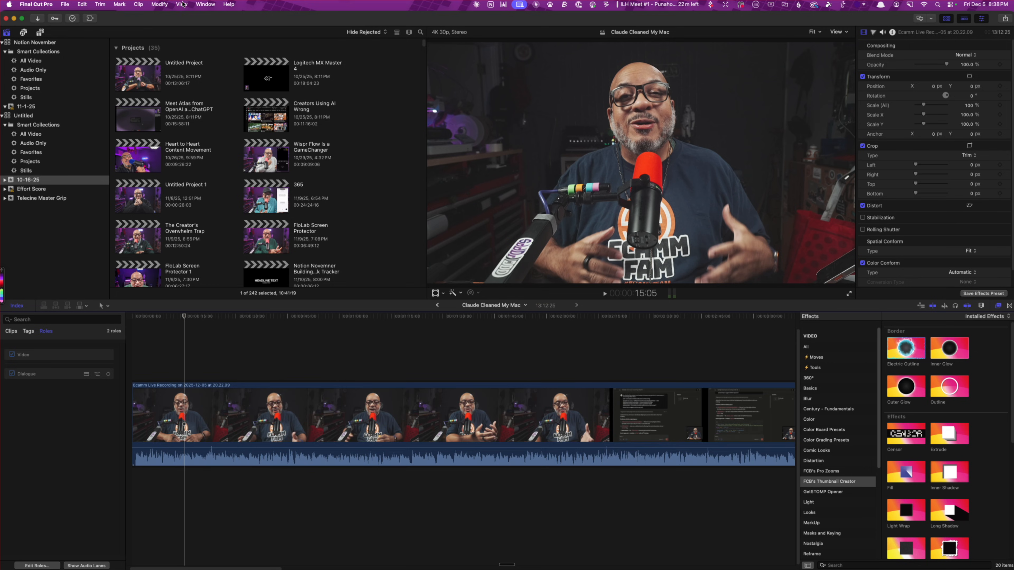
click(182, 5)
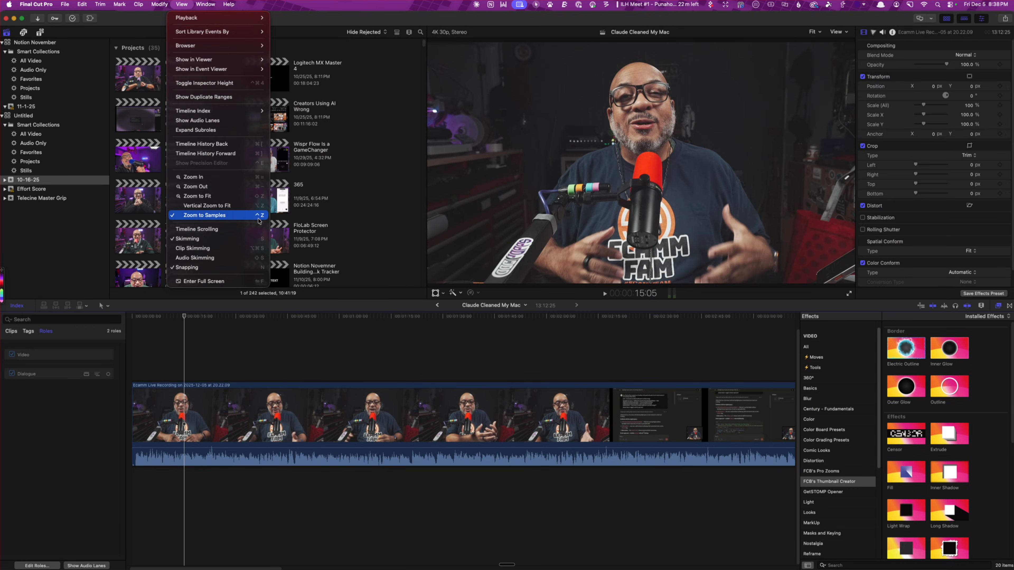
click(256, 206)
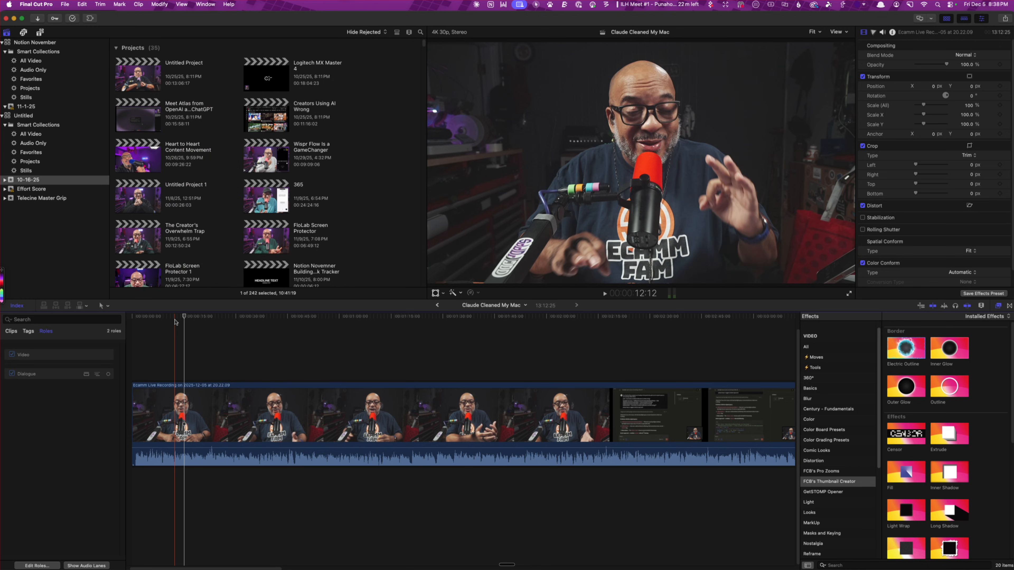
Trim about one second of silence off the start of the recording and fit the whole timeline in view
click(180, 391)
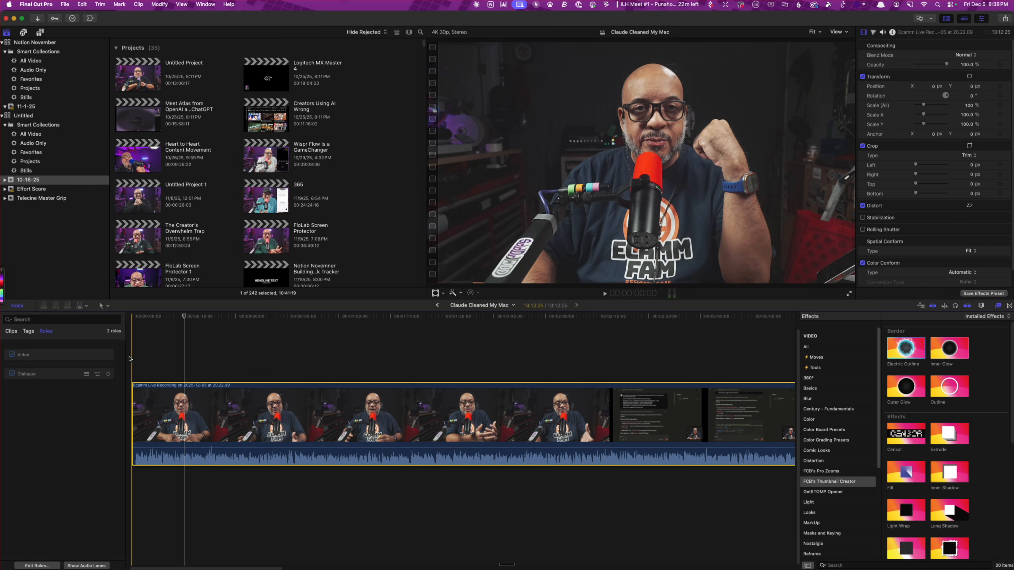
key(super+equal)
key(super+equal)
key(super+equal)
key(super+equal)
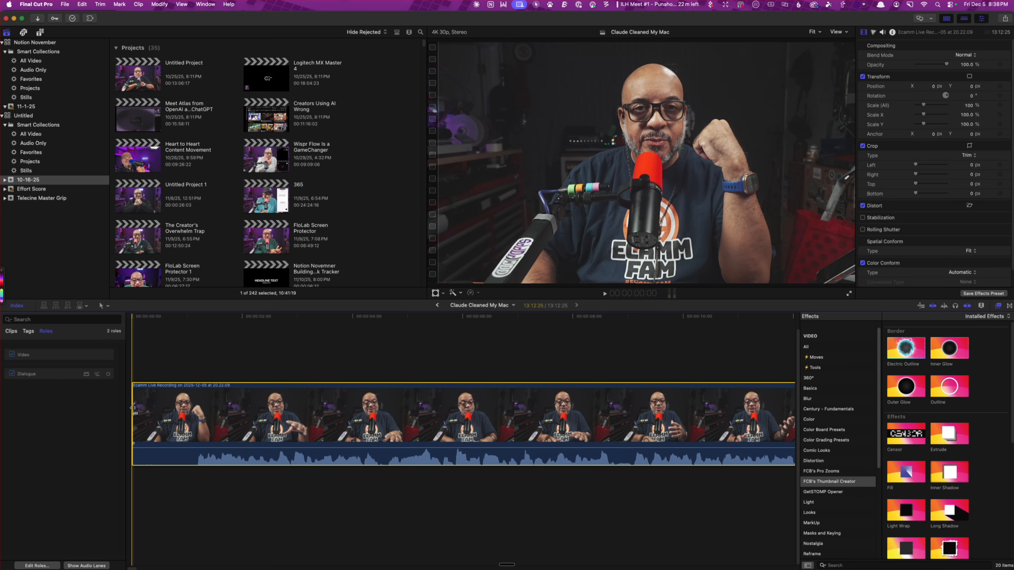
drag(133, 414, 206, 424)
key(shift+z)
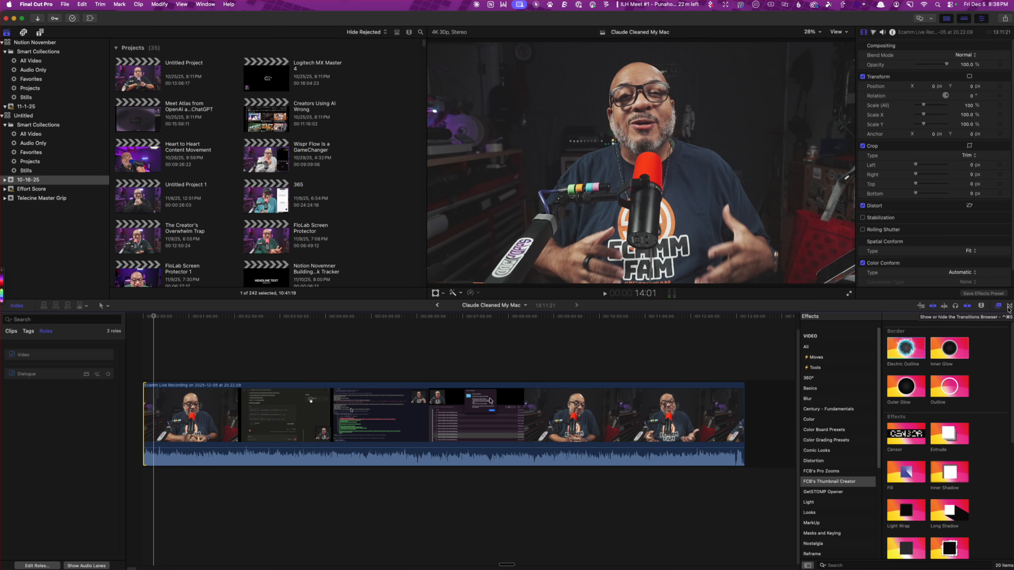
Hide the effects and transitions browser to widen the timeline
click(1009, 307)
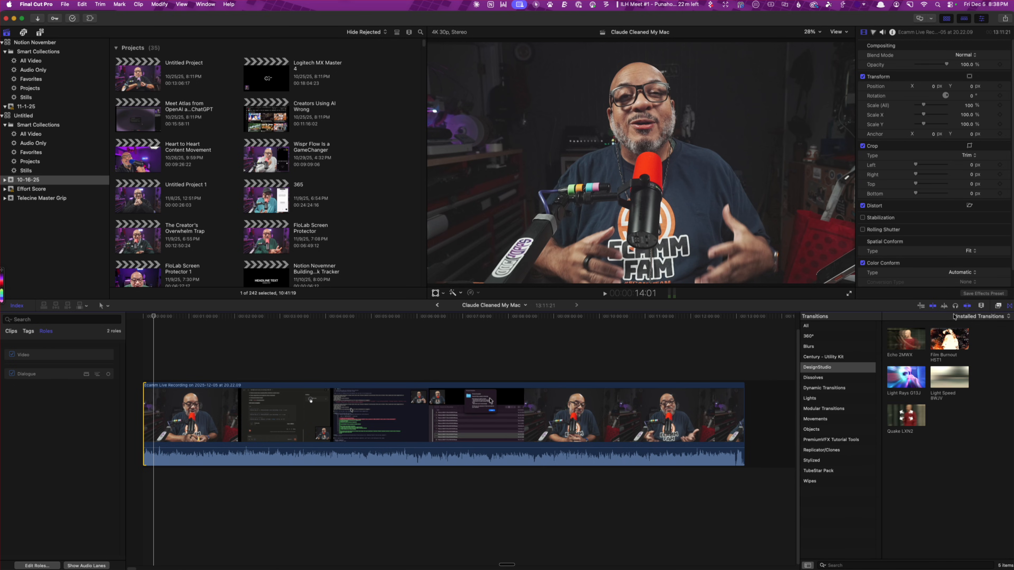
click(1009, 306)
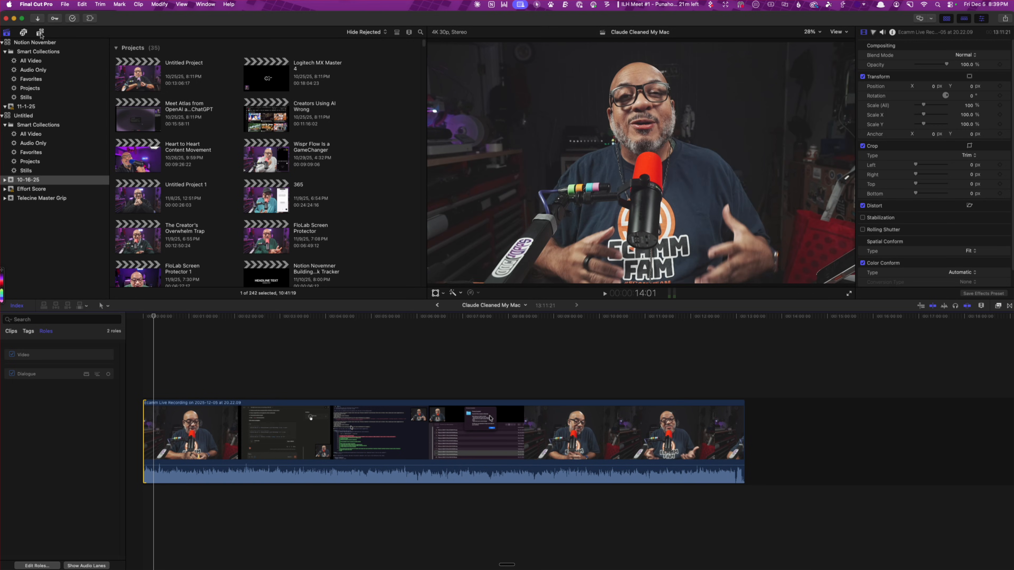
Search the event for "out" and attach the "out" music clip beneath the end of the recording
click(401, 35)
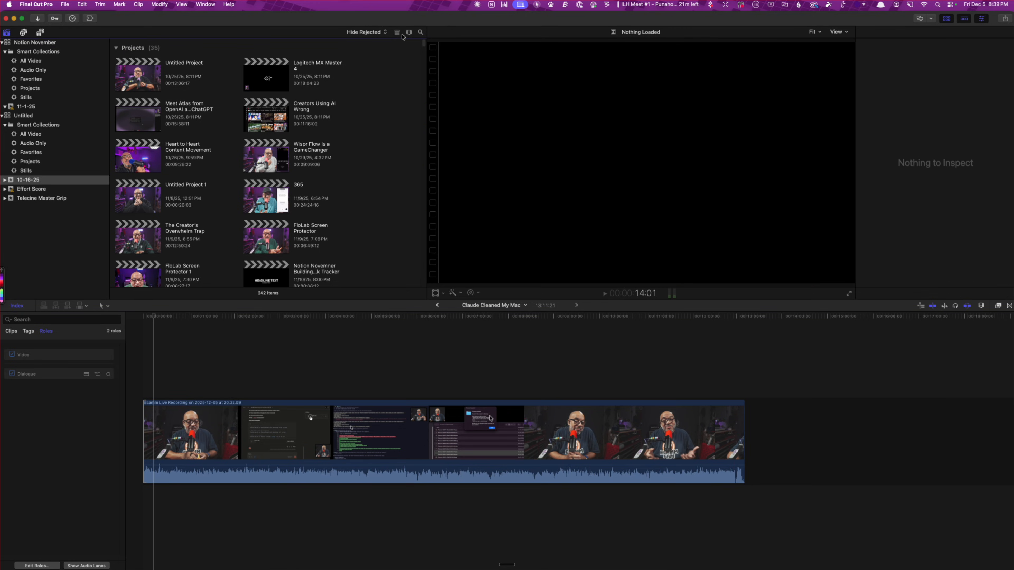
click(421, 32)
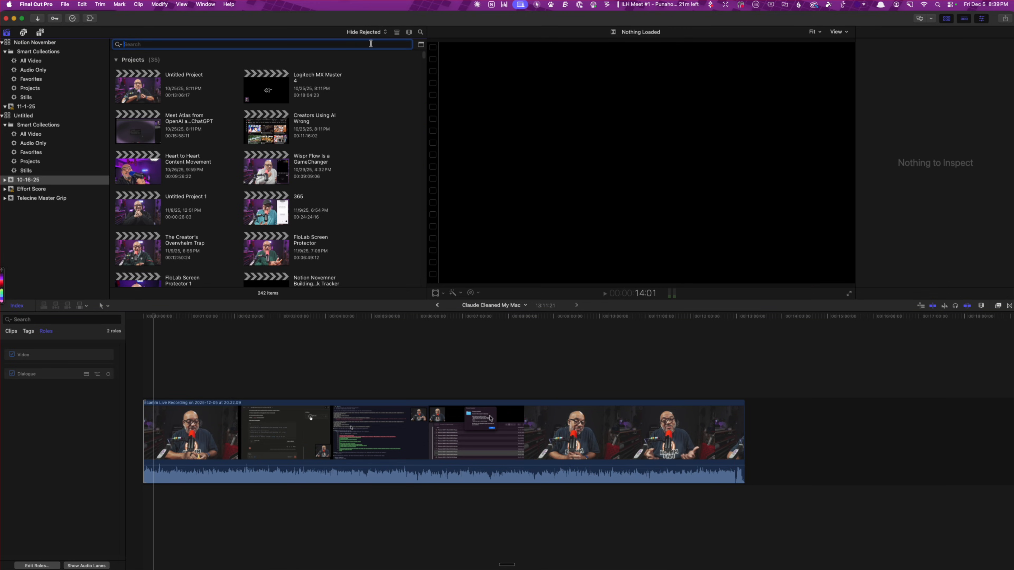
text(out)
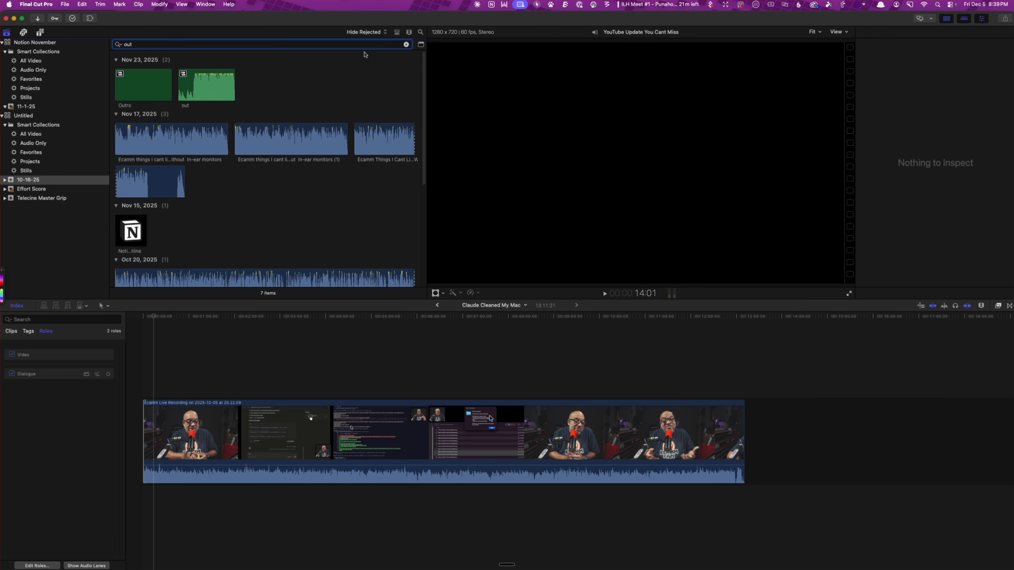
click(208, 89)
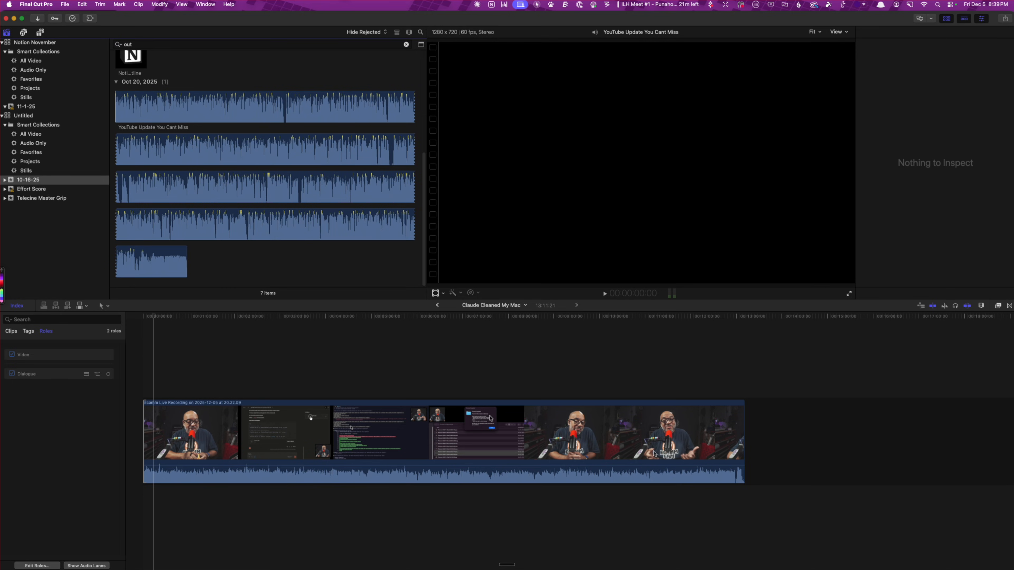
scroll(292, 146, up, 5)
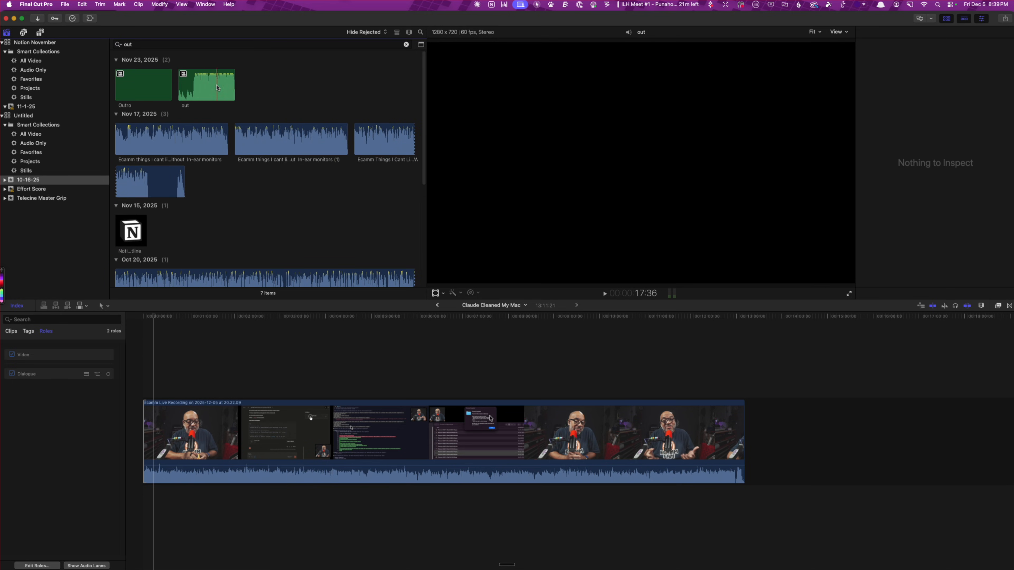
click(188, 88)
drag(696, 380, 738, 504)
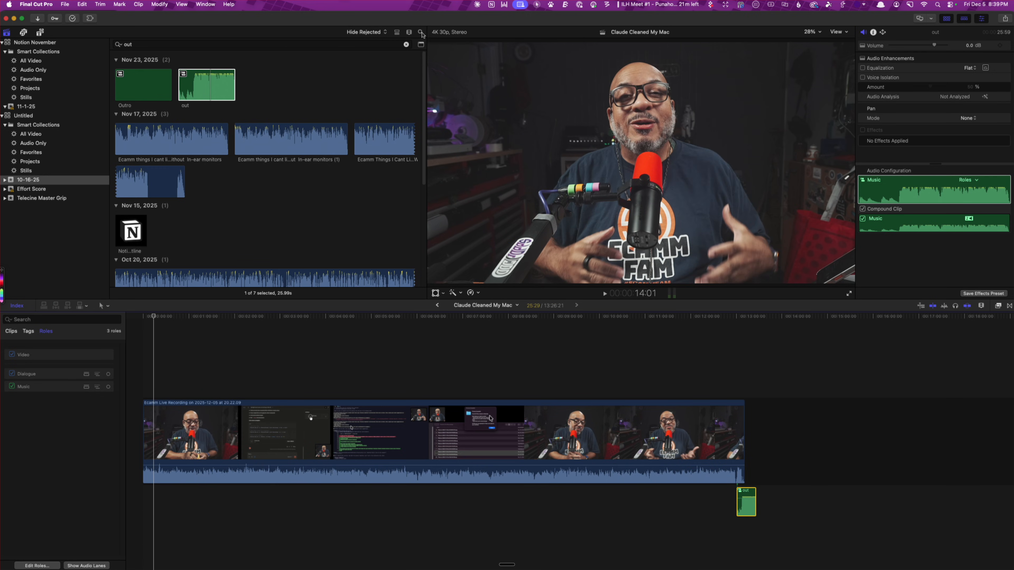
Search the event for "end" and select the full 20-second Doc Endcard 2025 clip
click(421, 33)
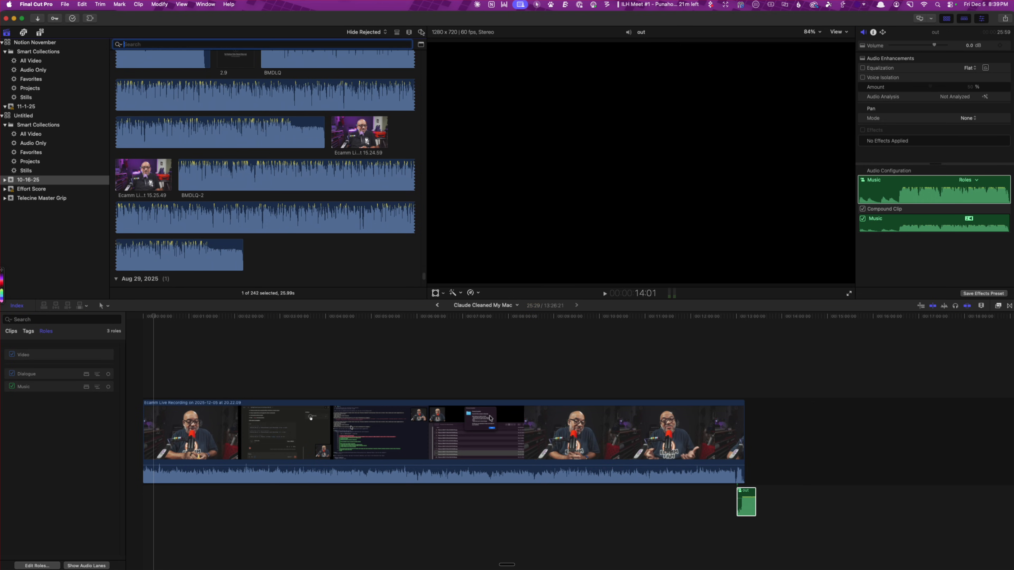
text(end)
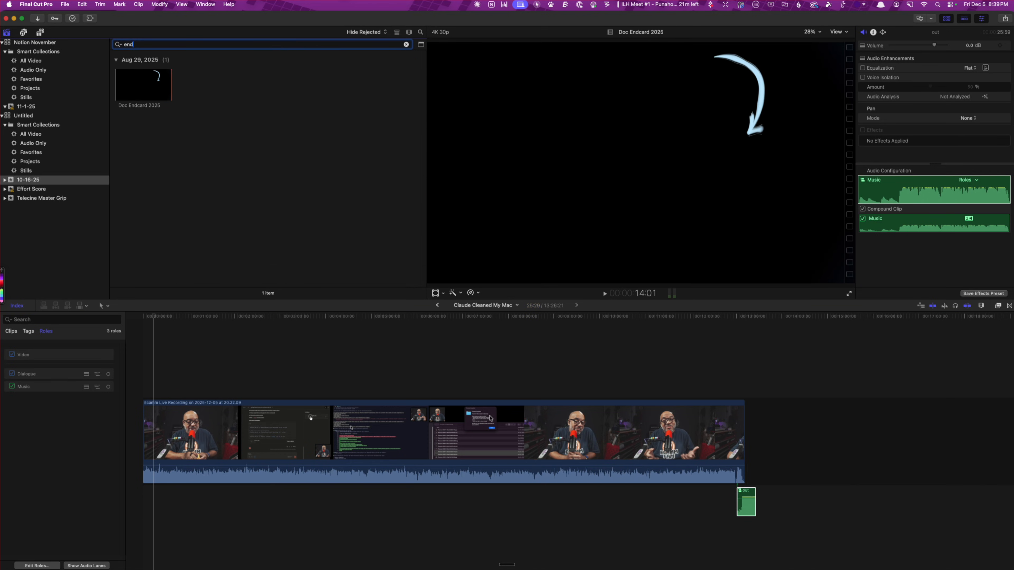
drag(136, 92, 786, 343)
click(144, 82)
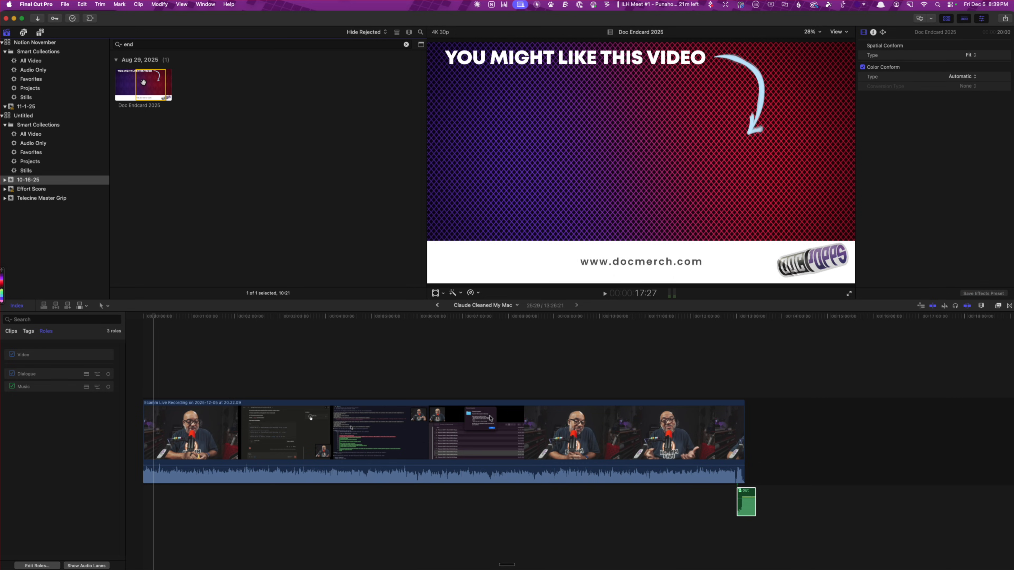
drag(136, 84, 130, 85)
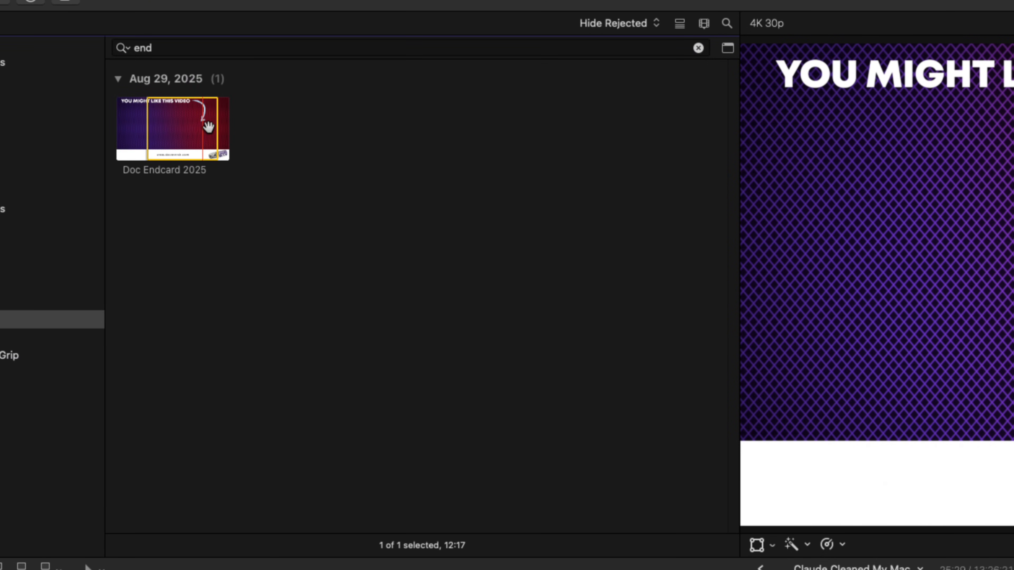
alt+click(190, 131)
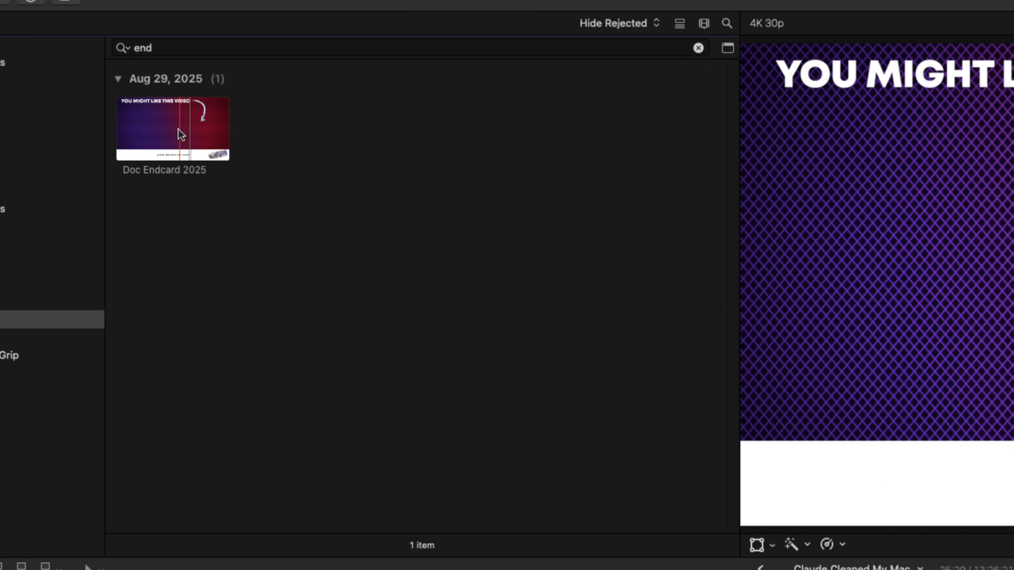
click(180, 133)
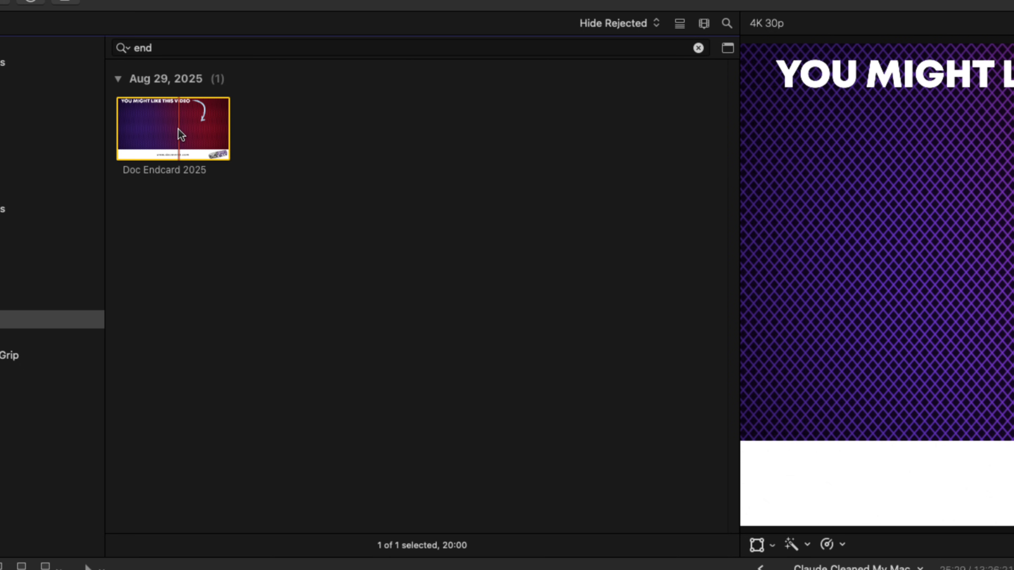
Append the Doc Endcard 2025 clip to the timeline directly after the recording
key(q)
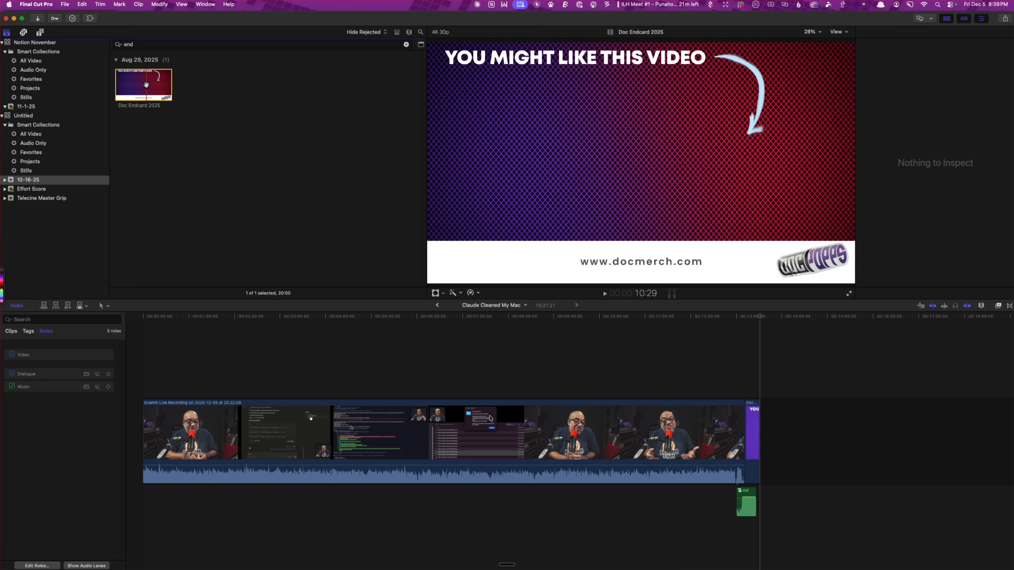
key(super+z)
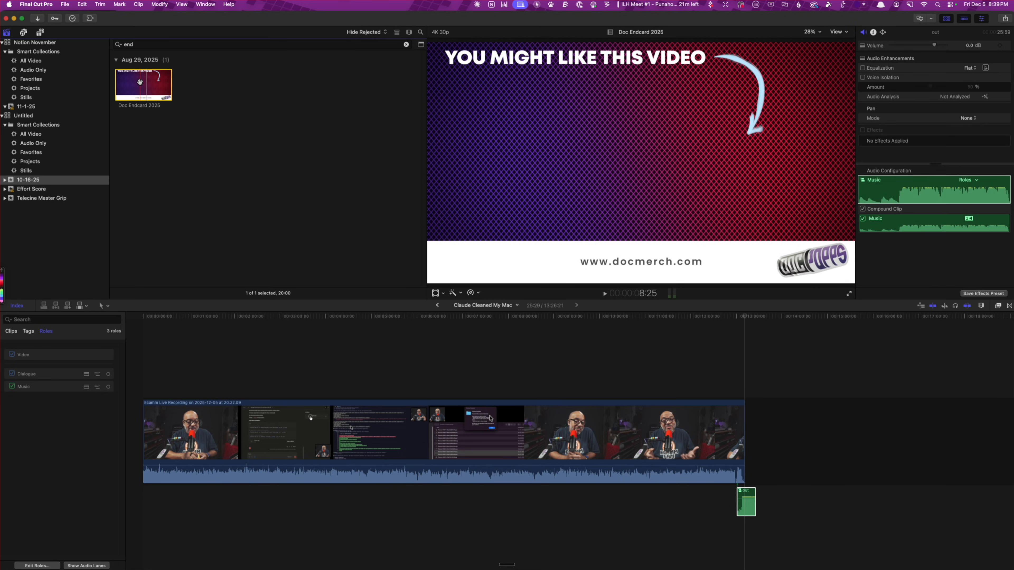
key(e)
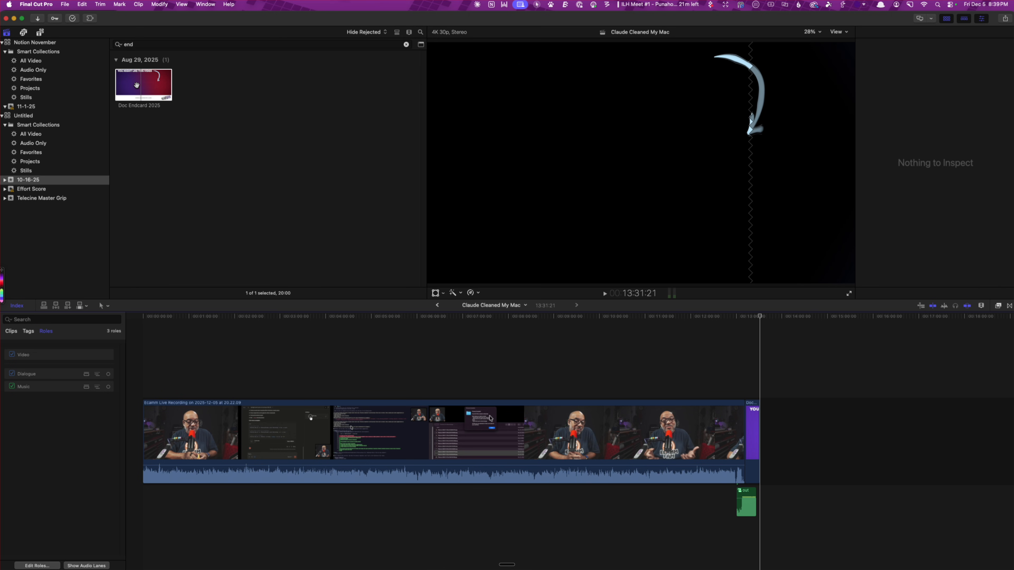
Place a second copy of Doc Endcard 2025 after the first one and delete it again
drag(137, 85, 773, 442)
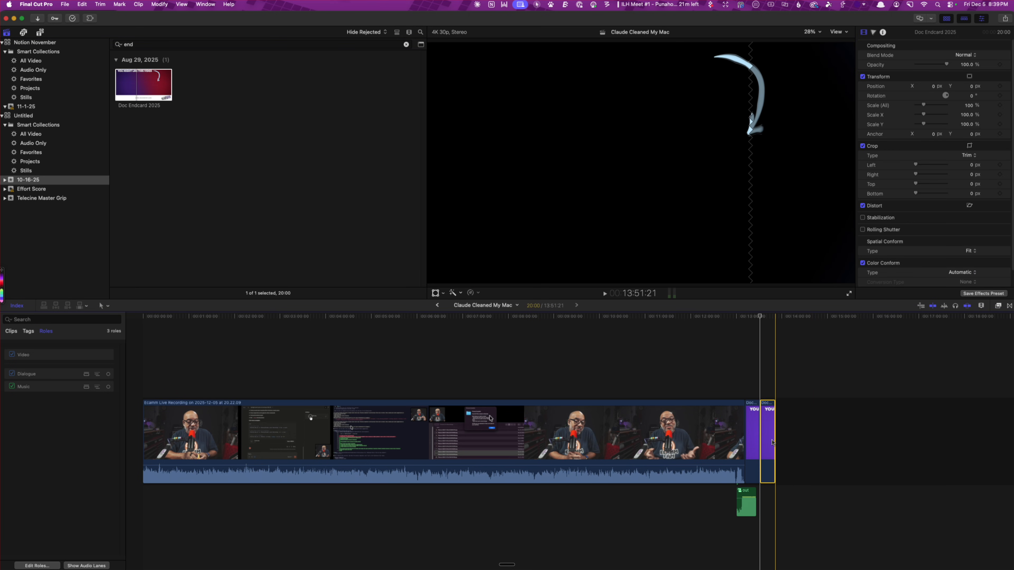
key(Delete)
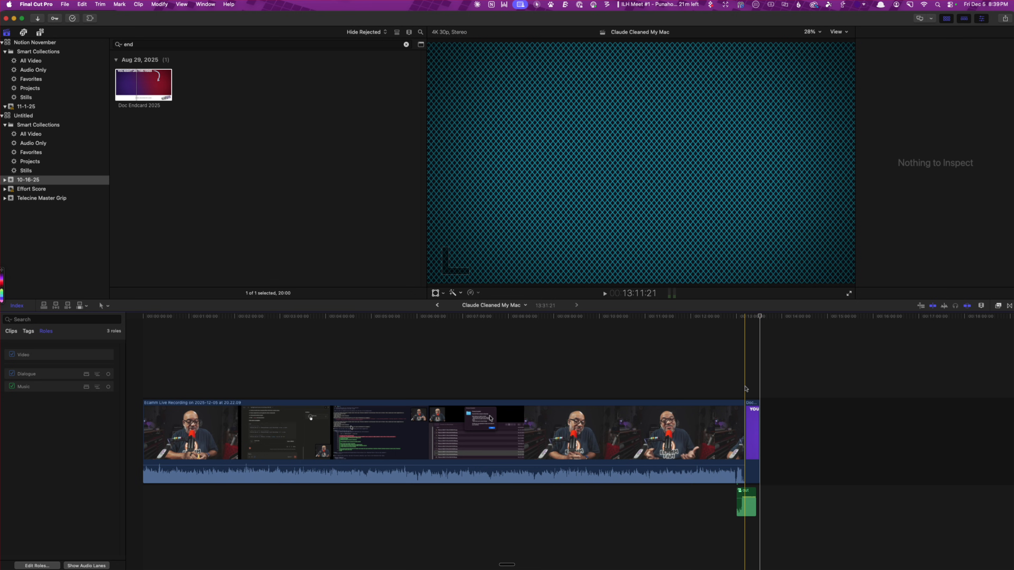
Slide the "out" music clip earlier so its beat starts where the speech ends at 13:07:01, and expand its audio
scroll(746, 389, up, 10)
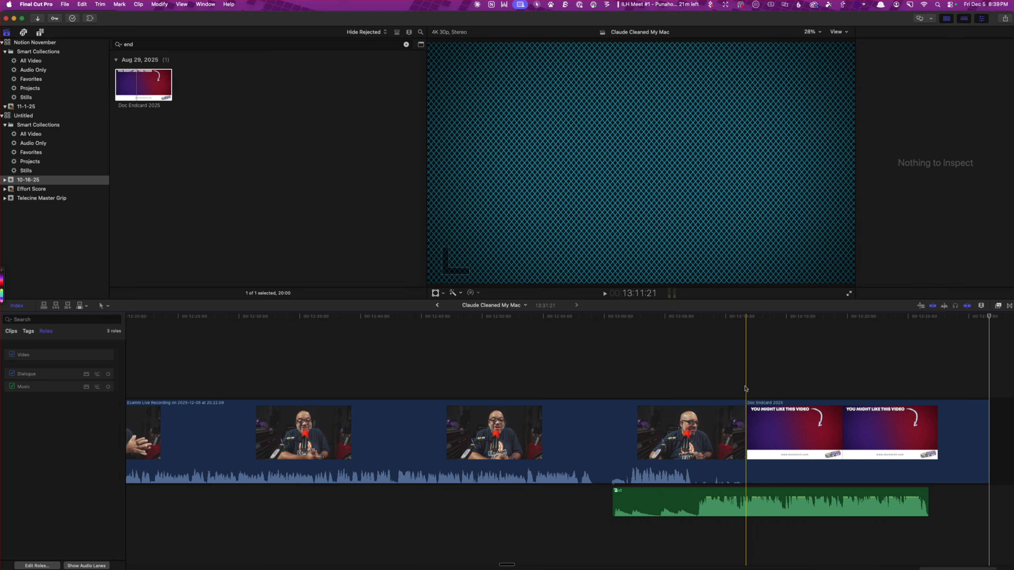
click(294, 386)
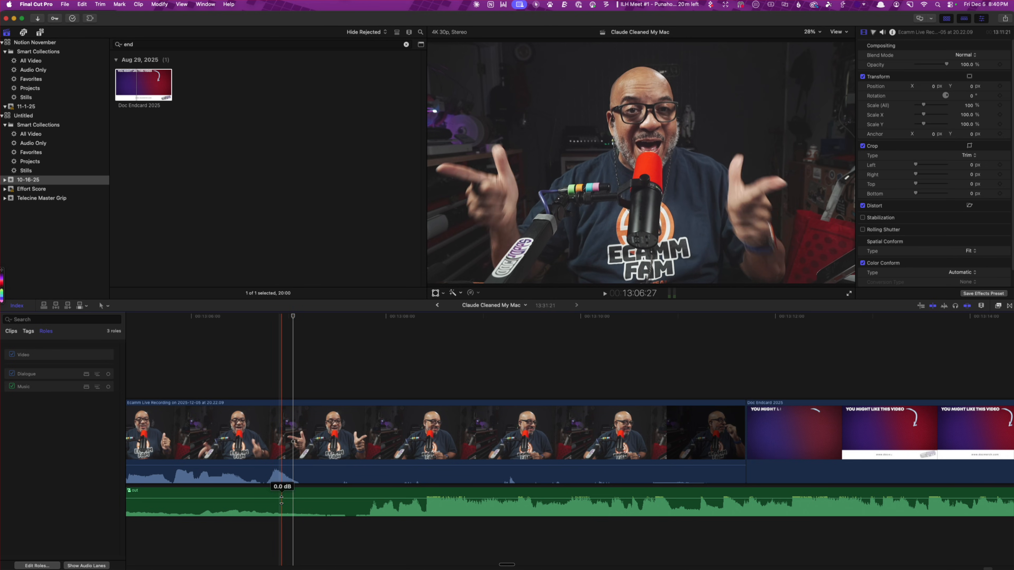
drag(286, 495, 209, 493)
double_click(383, 510)
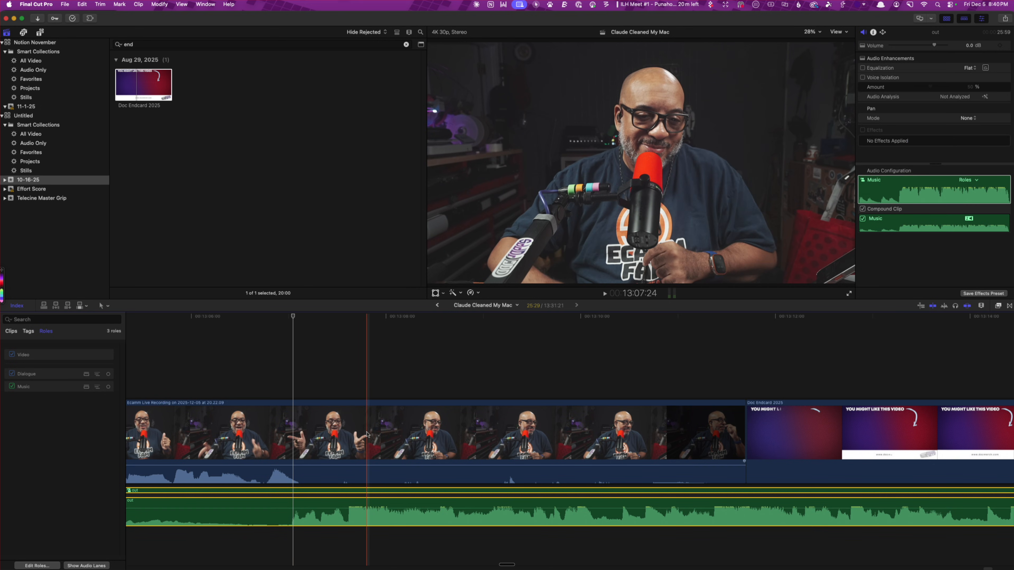
Append another Doc Endcard 2025 clip to the end of the timeline and undo the addition
key(Up)
key(e)
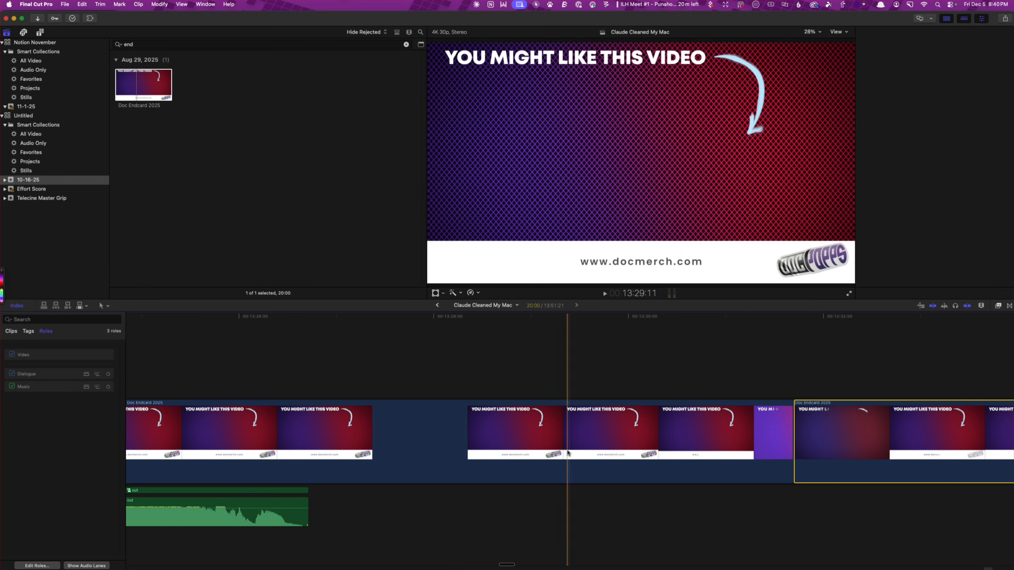
key(cmd+z)
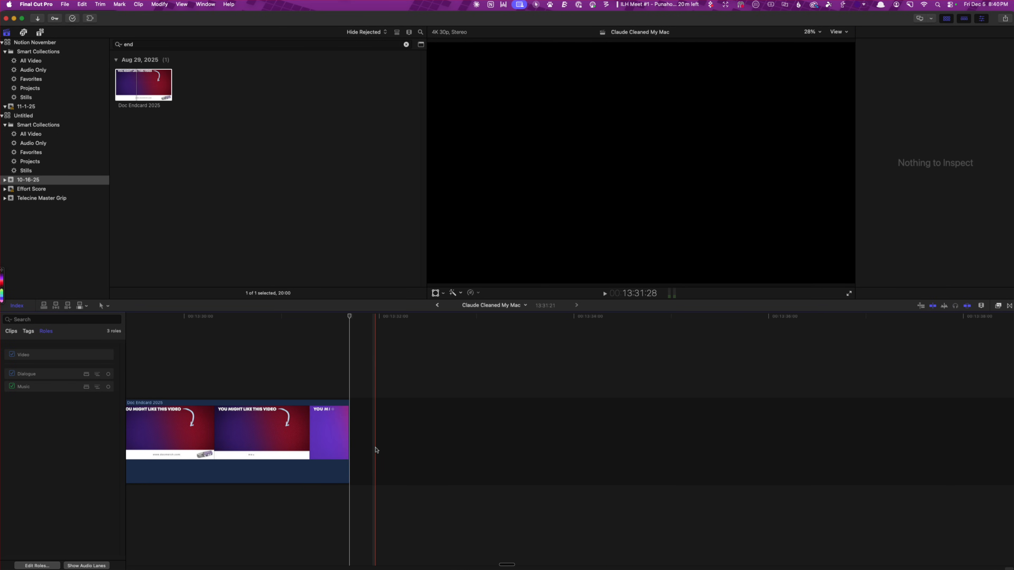
Delete the "out" music clip from beneath the recording and end card
scroll(446, 464, left, 10)
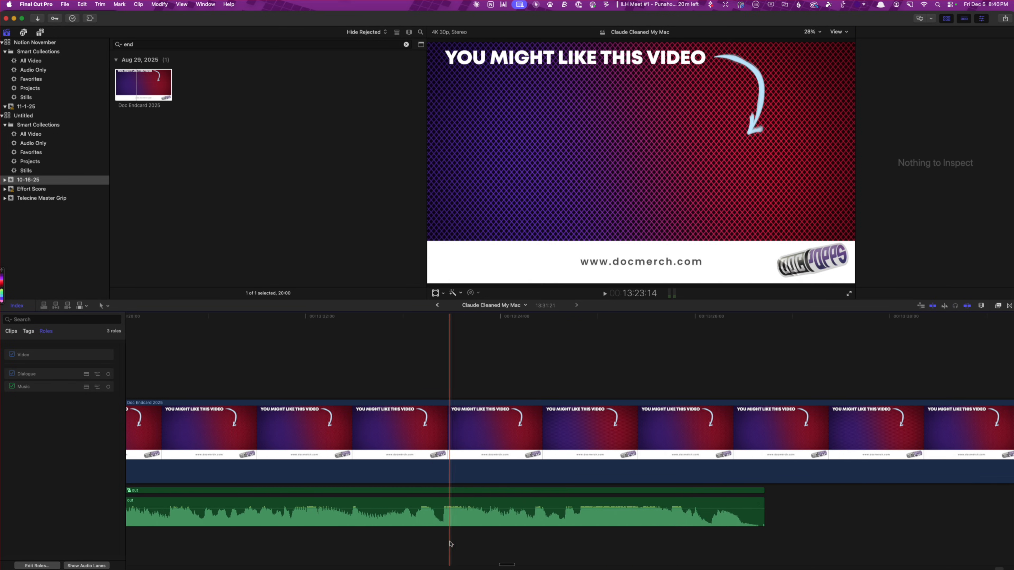
click(459, 507)
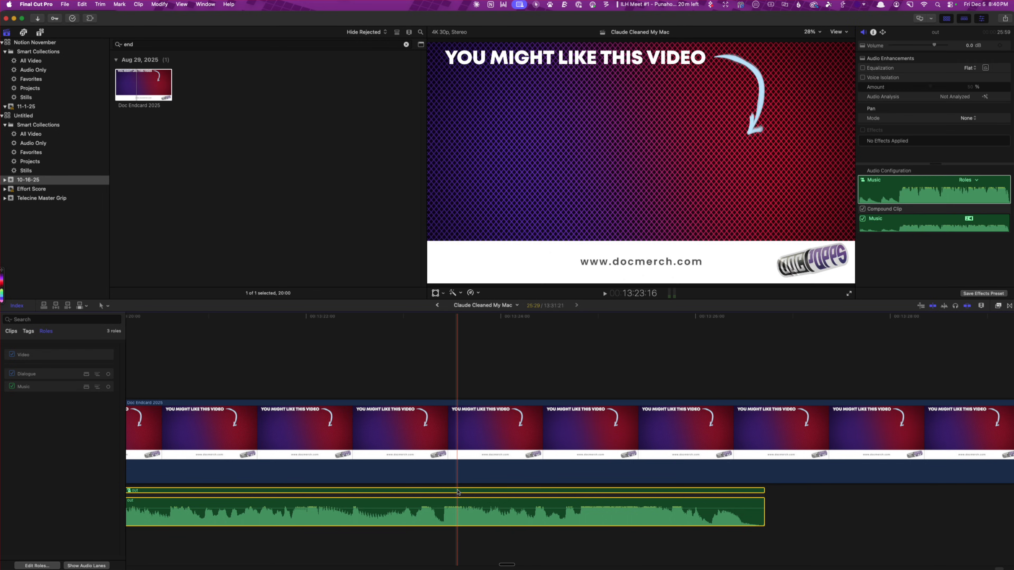
key(Delete)
scroll(460, 493, left, 3)
scroll(459, 493, left, 20)
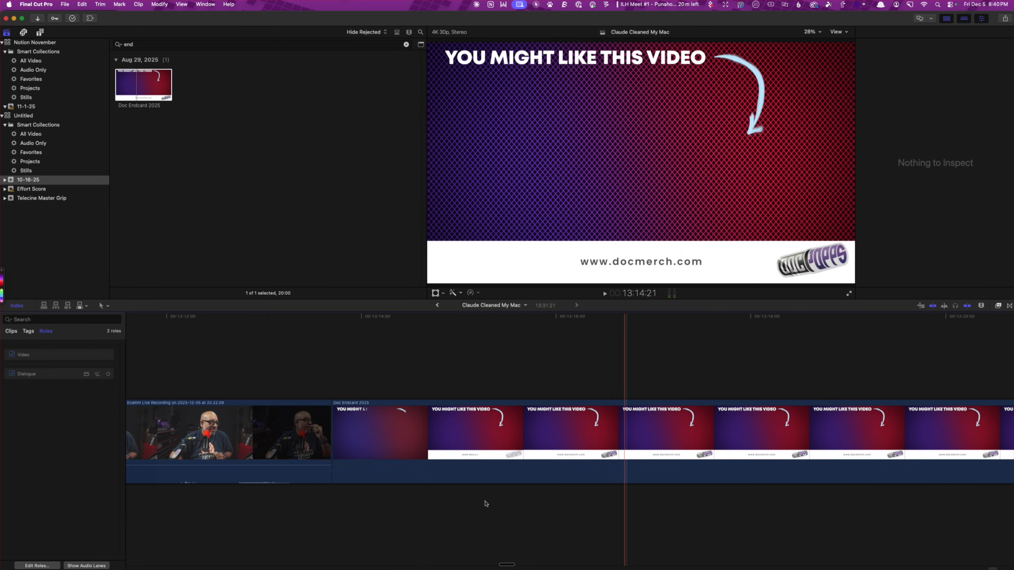
scroll(486, 504, left, 10)
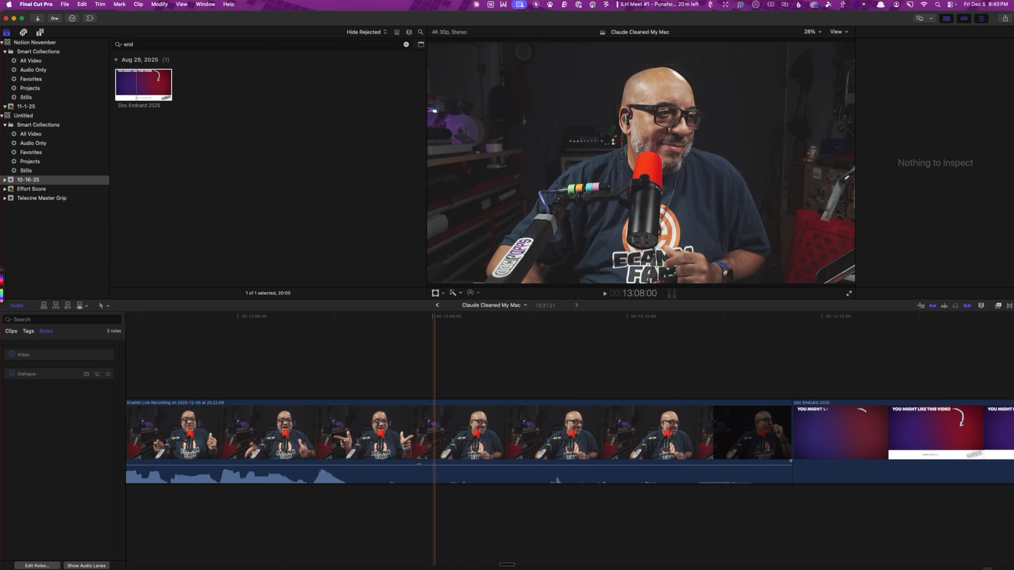
Search the event for "out" and attach a fresh copy of the "out" music clip beneath the recording's final seconds
click(421, 33)
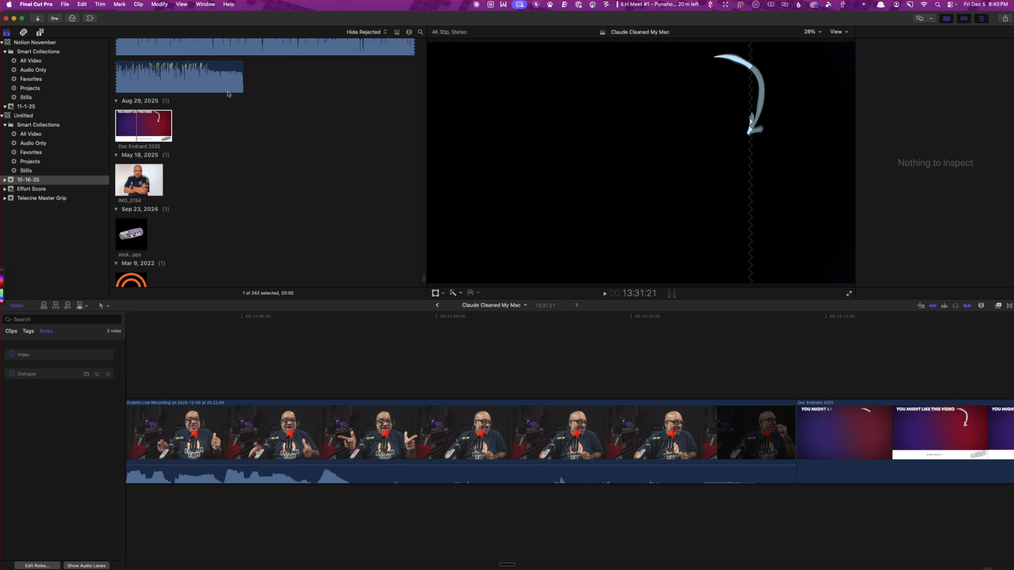
scroll(228, 93, up, 5)
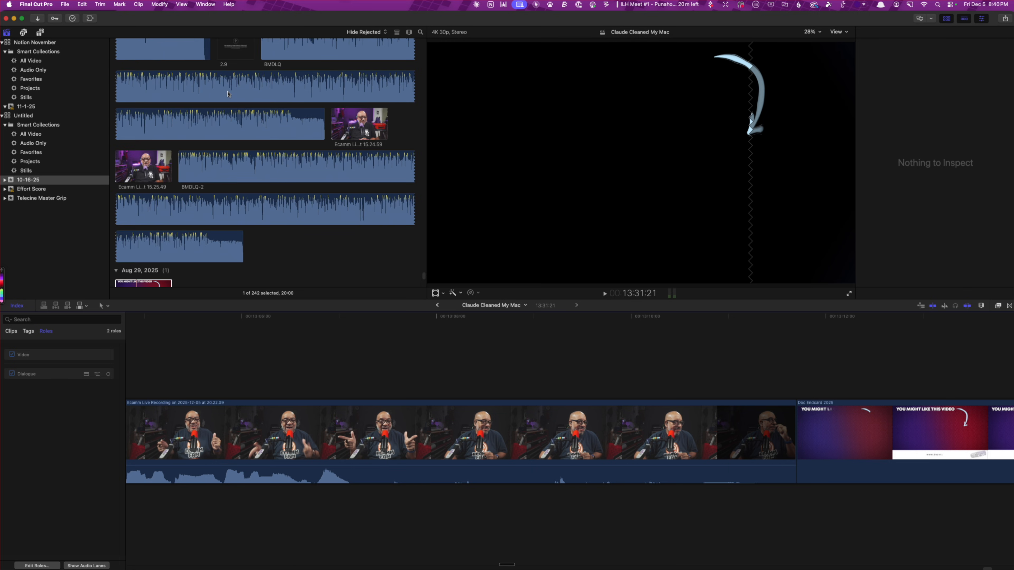
click(421, 31)
text(out)
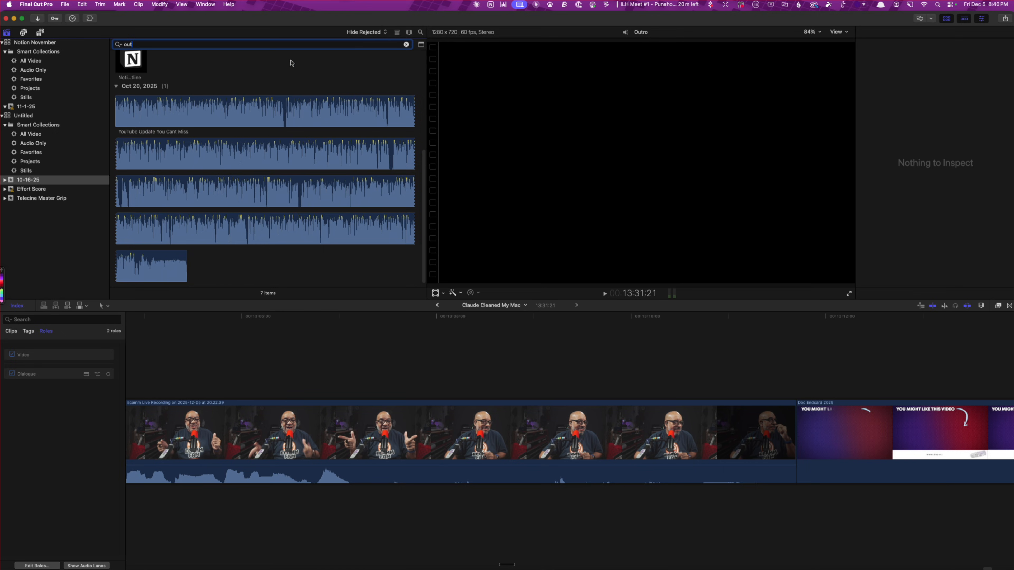
scroll(292, 62, up, 5)
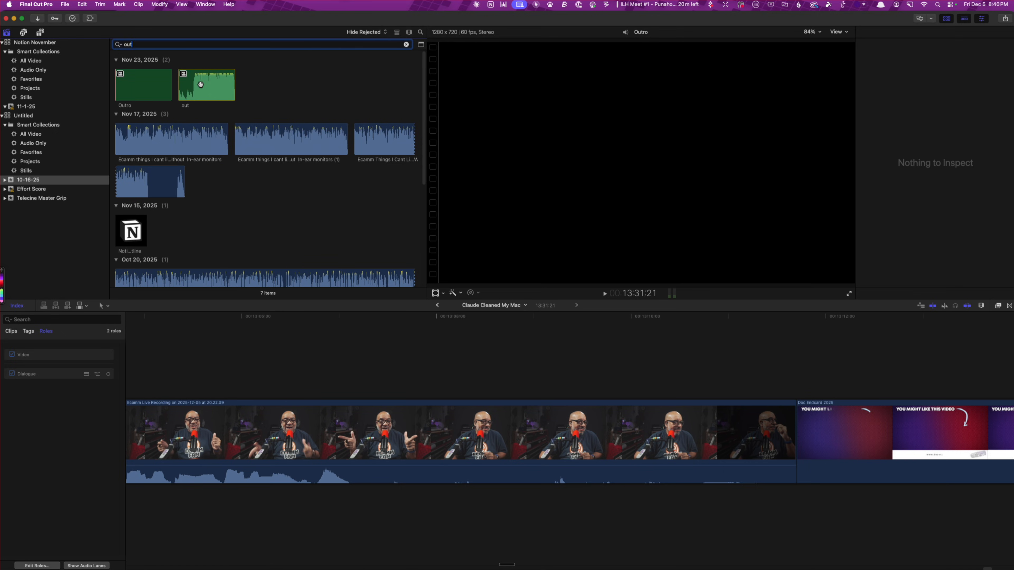
click(156, 85)
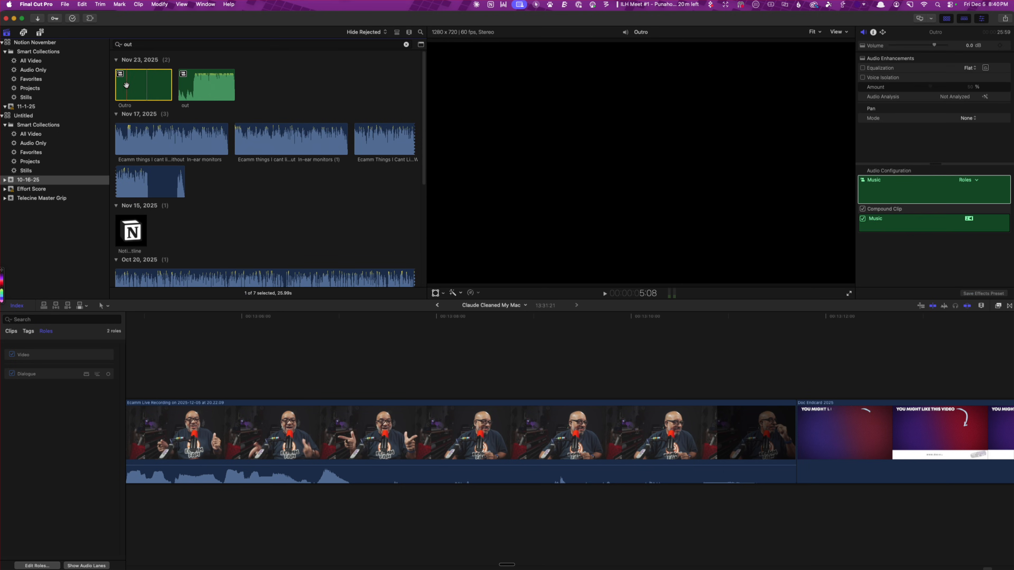
click(204, 89)
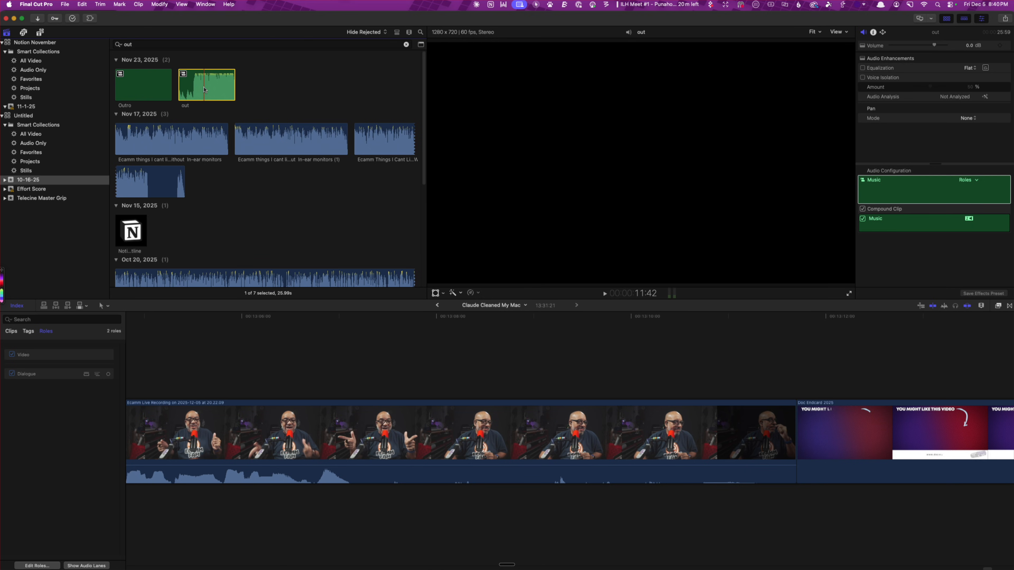
drag(204, 89, 239, 502)
scroll(396, 538, left, 5)
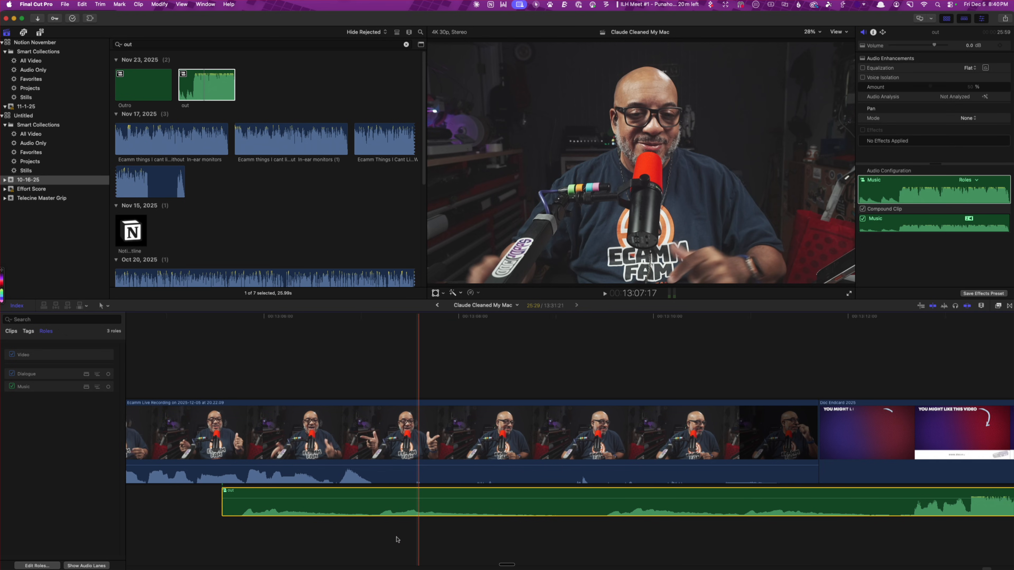
Open the "out" compound clip from the event and play the passage where the music gets louder, around 7 seconds
right_click(331, 510)
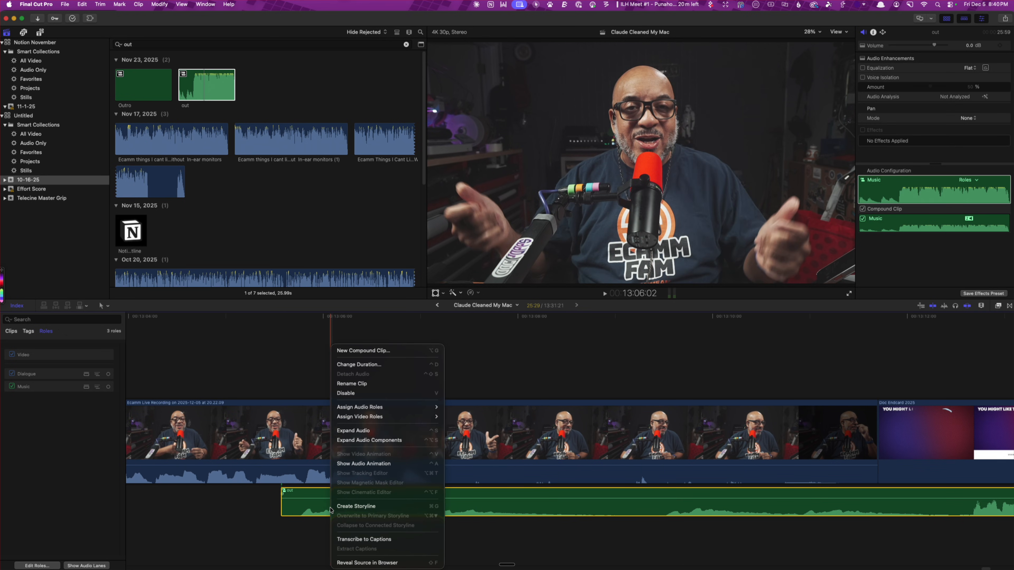
click(217, 92)
click(202, 84)
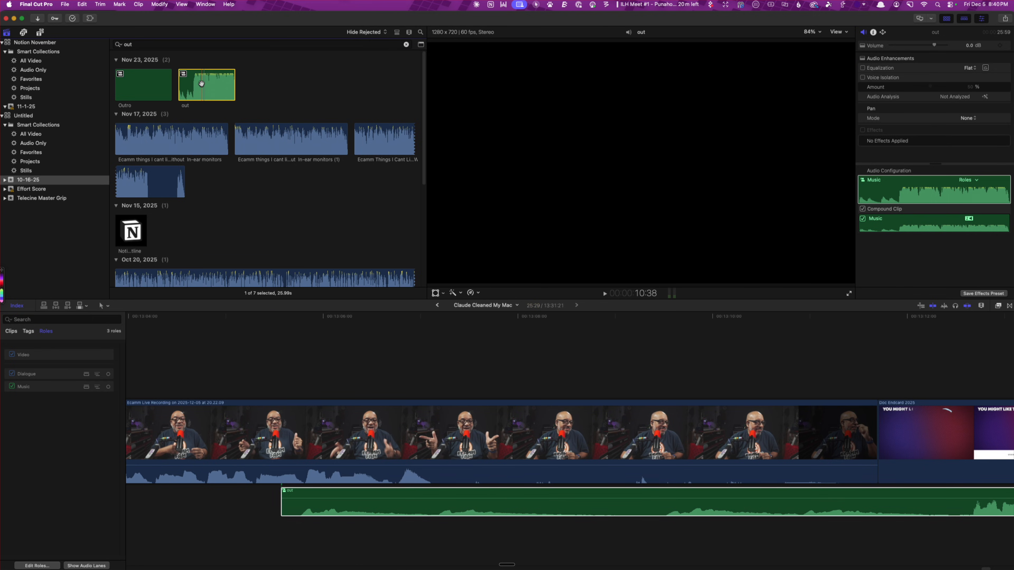
double_click(202, 83)
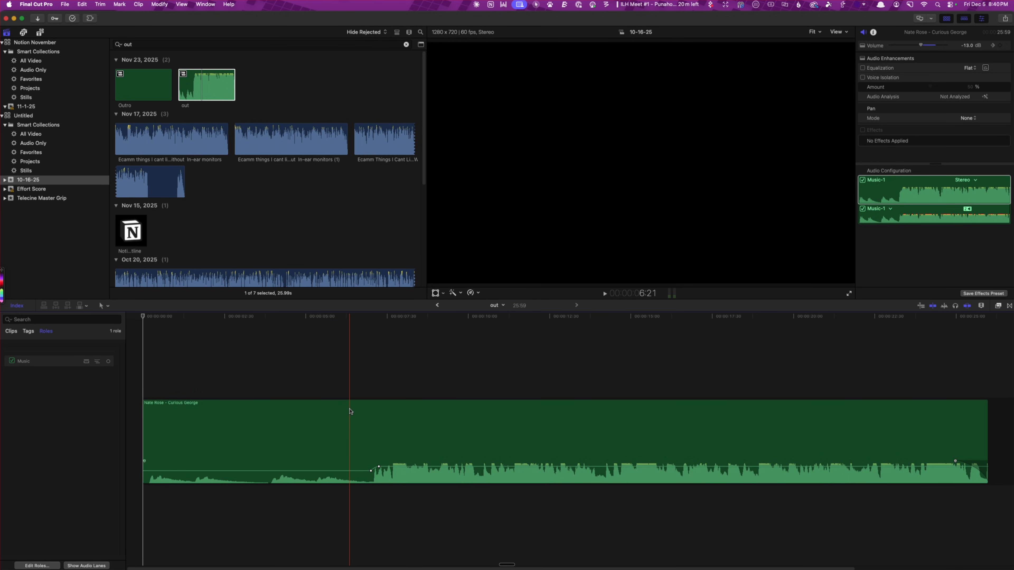
key(super+equal)
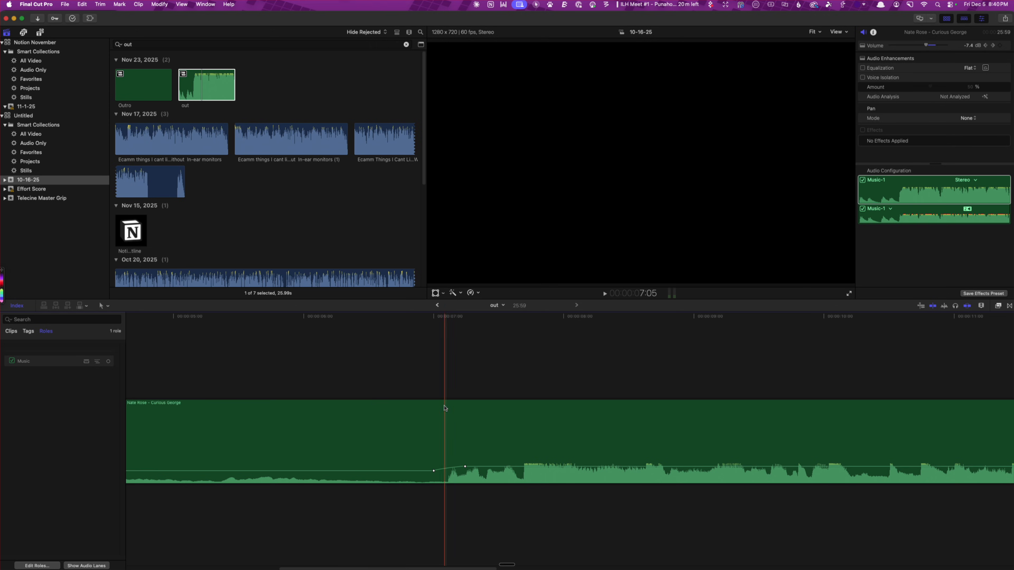
key(space)
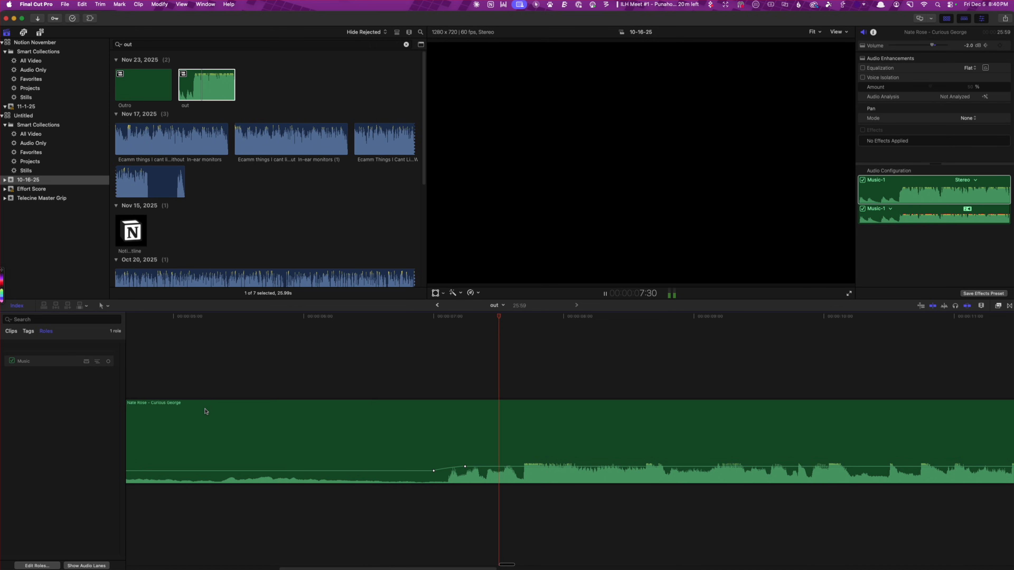
key(space)
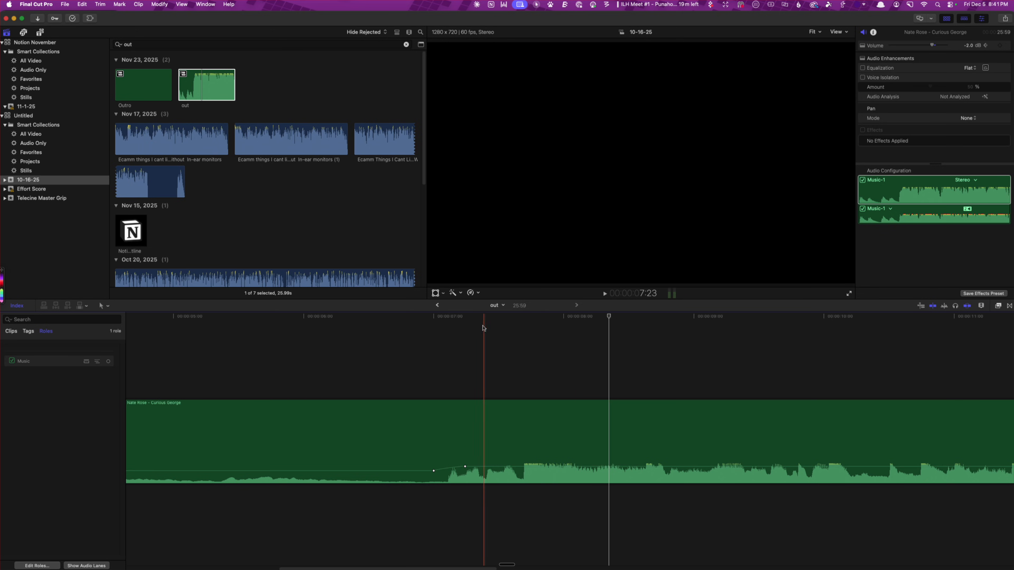
click(504, 434)
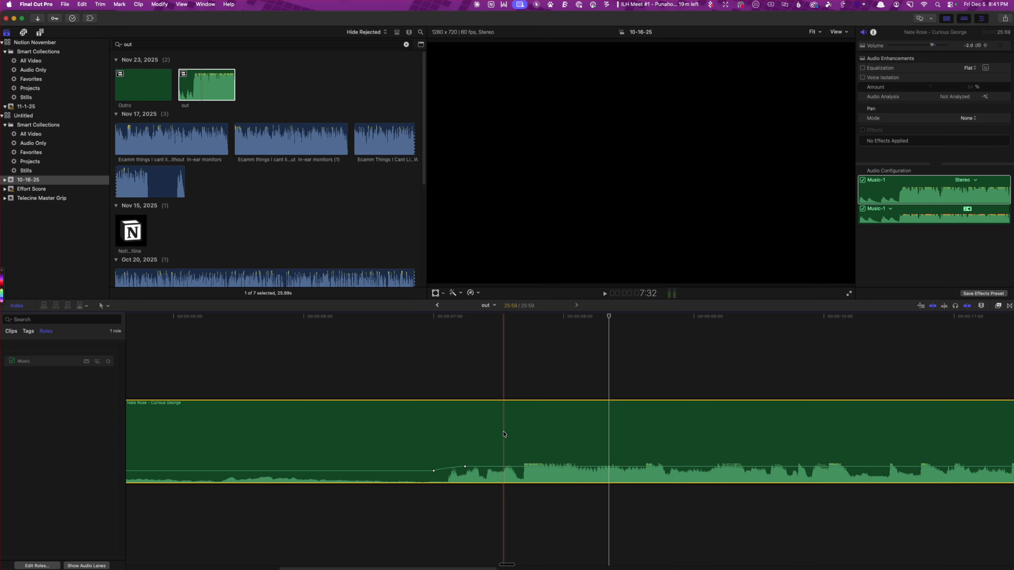
key(alt+g)
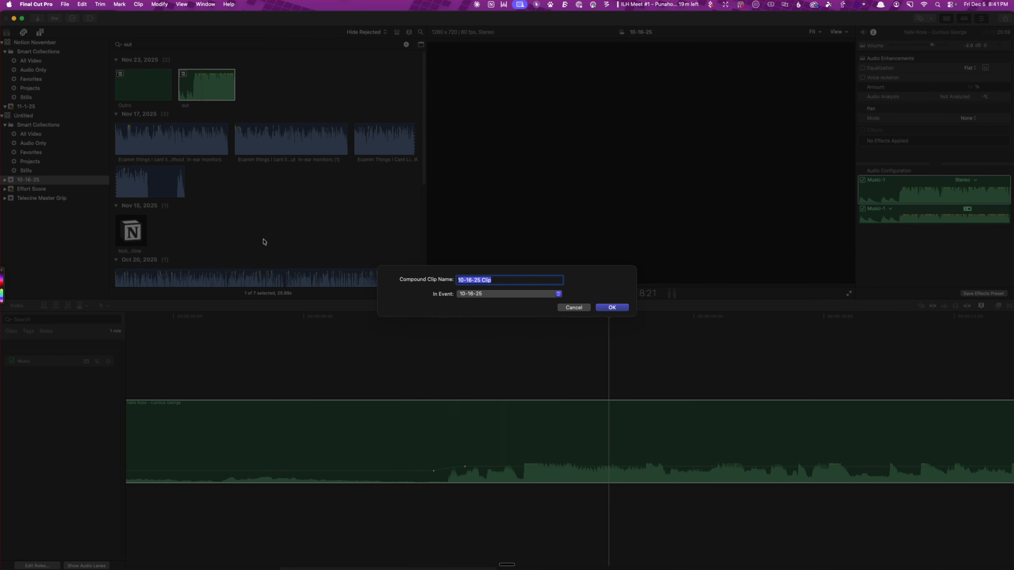
click(574, 308)
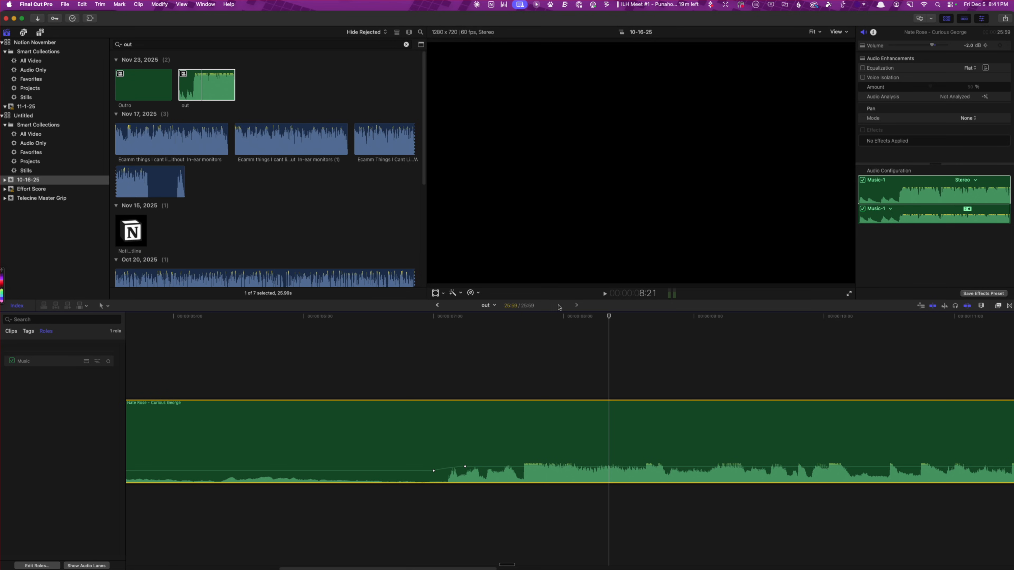
Return to the Claude Cleaned My Mac project and slide the "out" clip earlier so its beat starts right where the speech ends
click(437, 306)
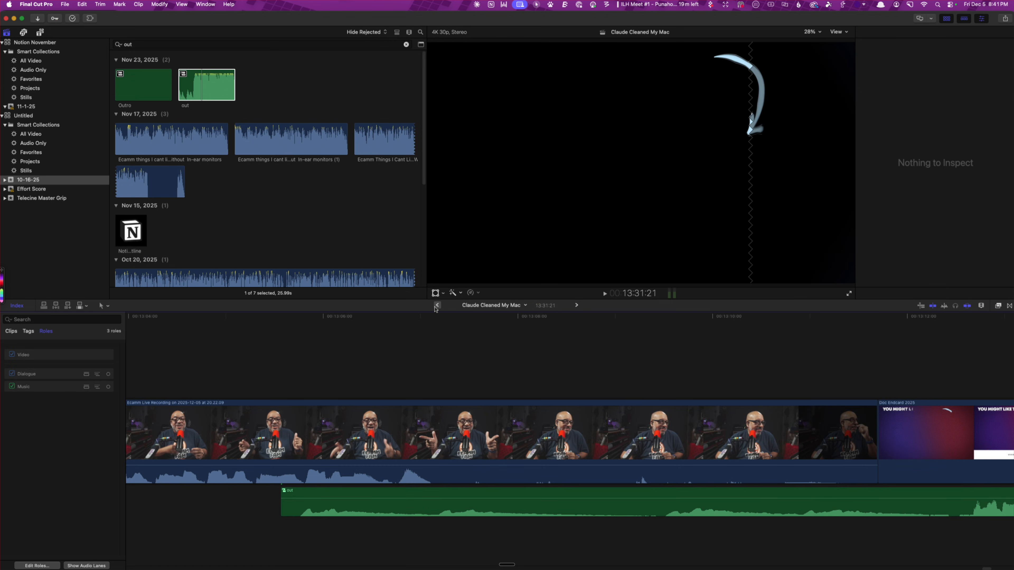
scroll(645, 347, right, 3)
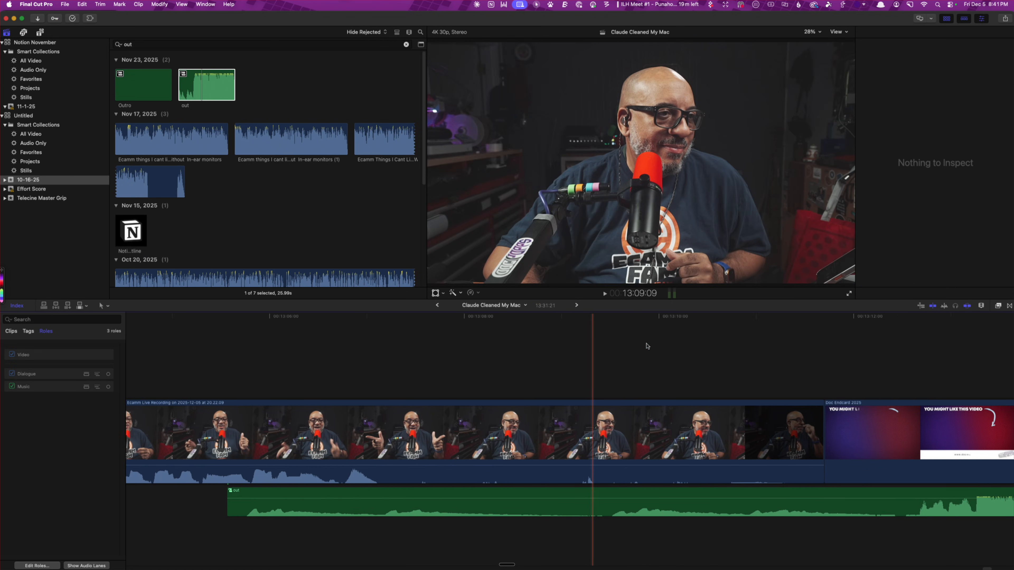
scroll(639, 347, left, 3)
click(424, 436)
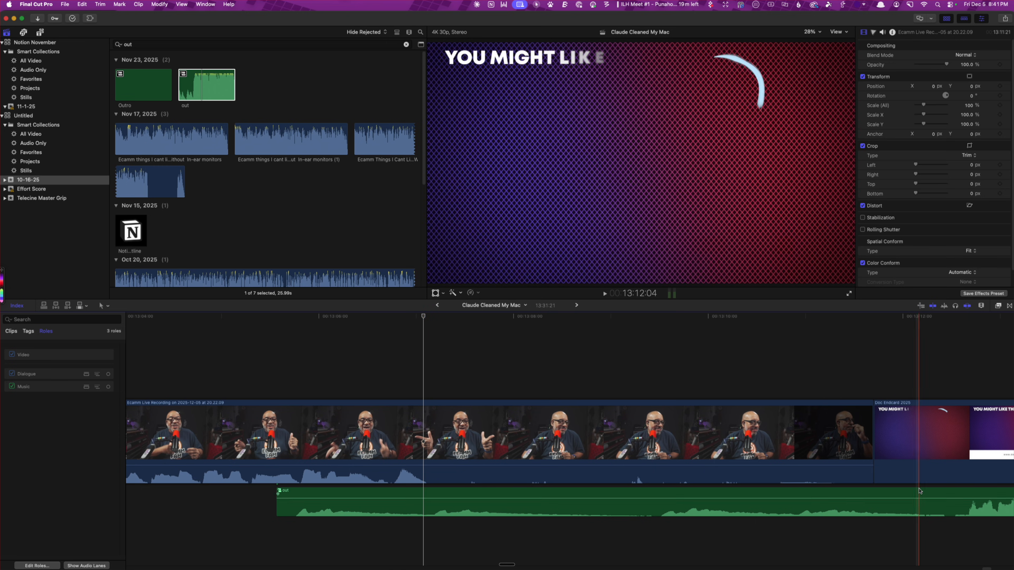
drag(918, 504, 374, 492)
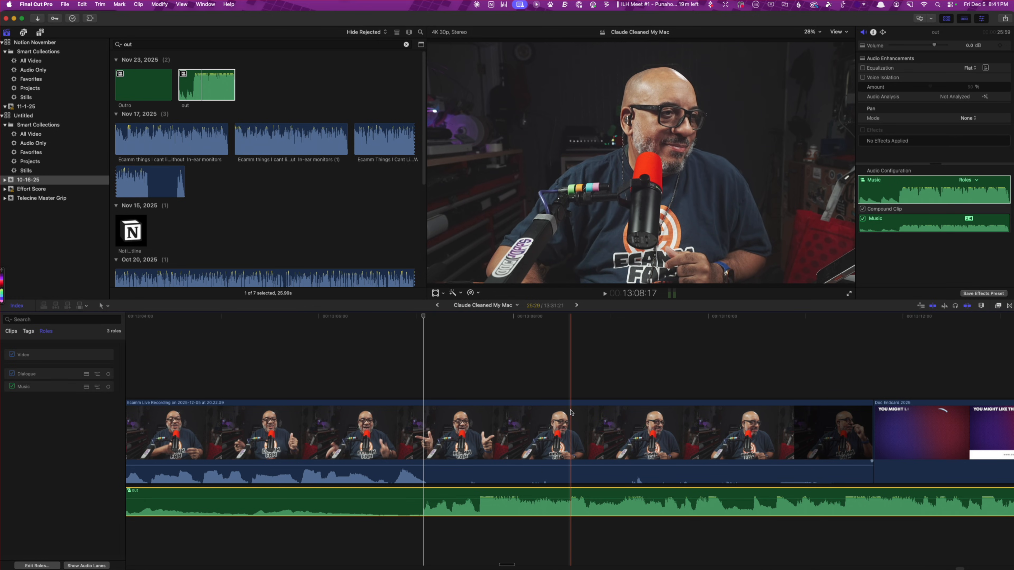
Play the ending with its music and trim the end of the recording back to 13:08:18
key(space)
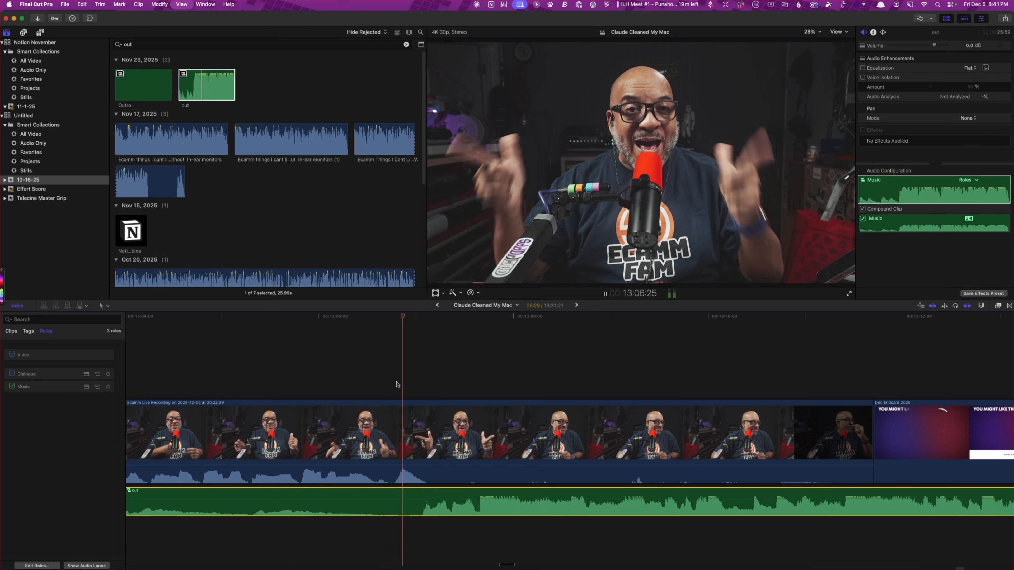
key(space)
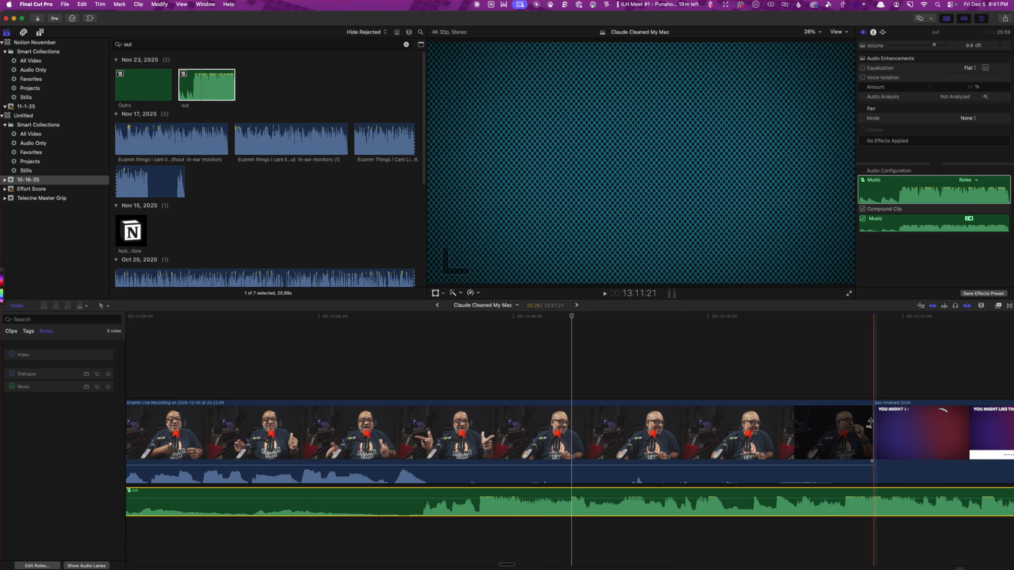
drag(871, 425, 571, 425)
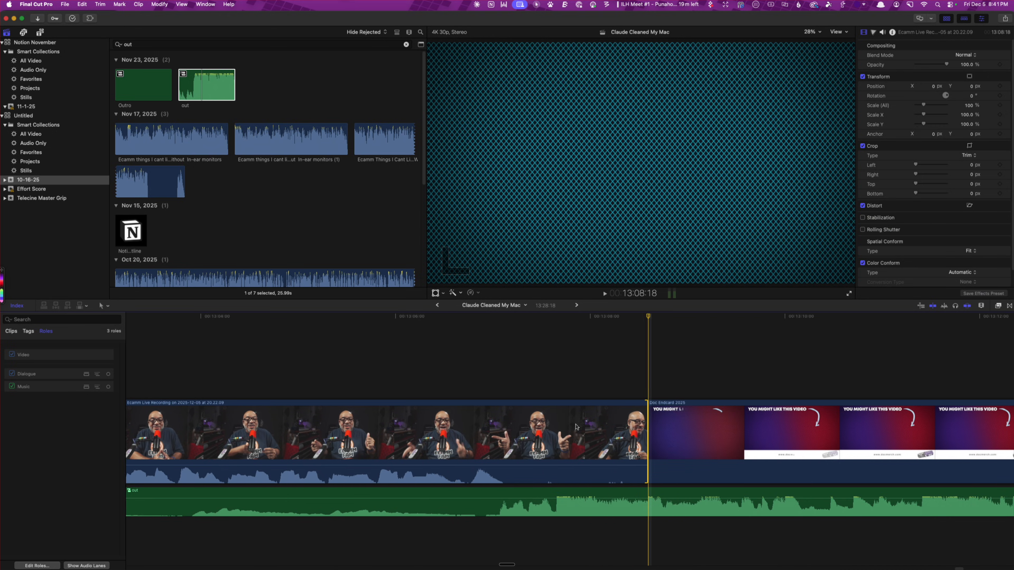
Split the recording at 13:02:08, just before the closing words, and select the final segment ahead of the end card
scroll(576, 427, left, 5)
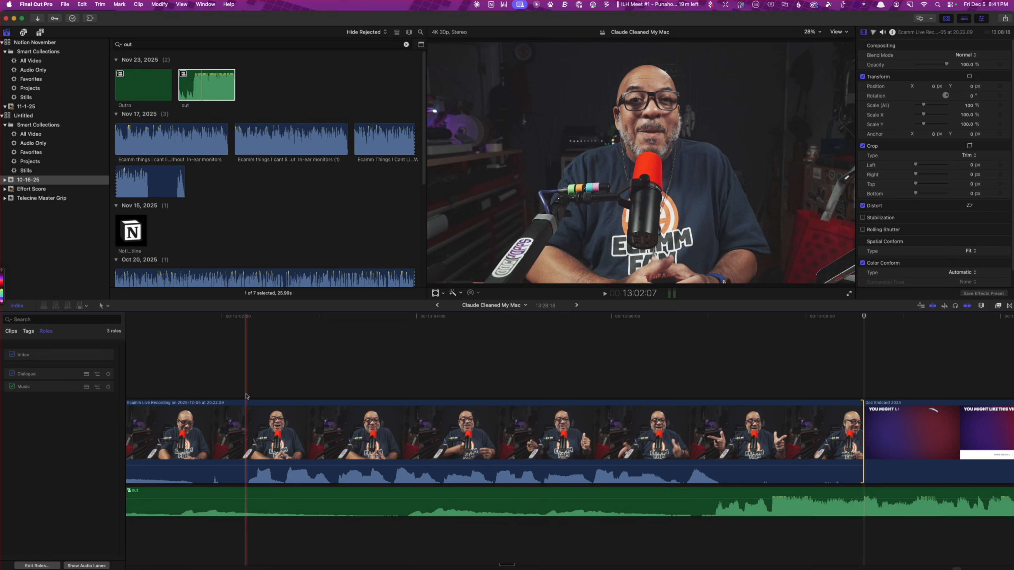
click(247, 406)
key(super+b)
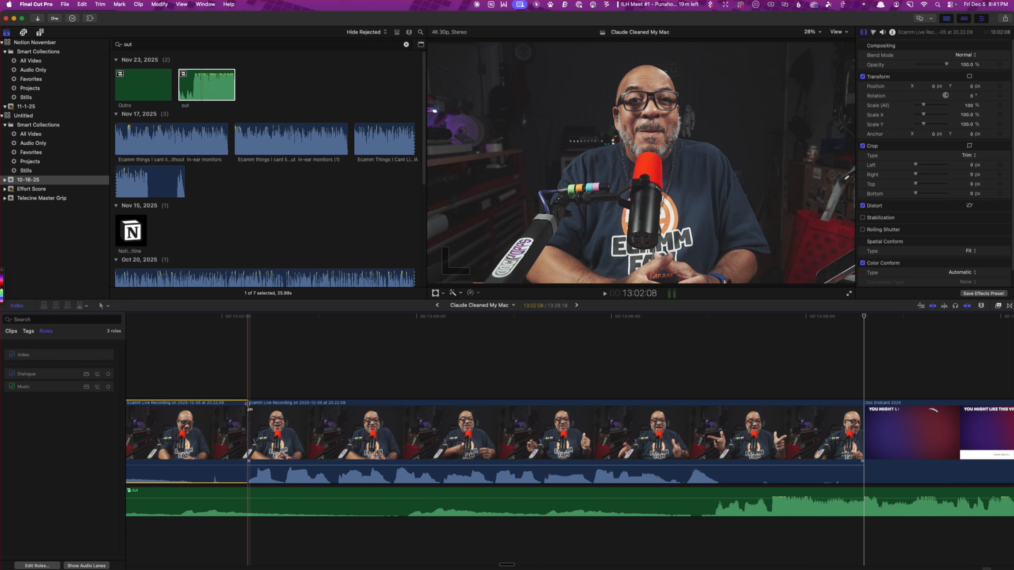
click(719, 436)
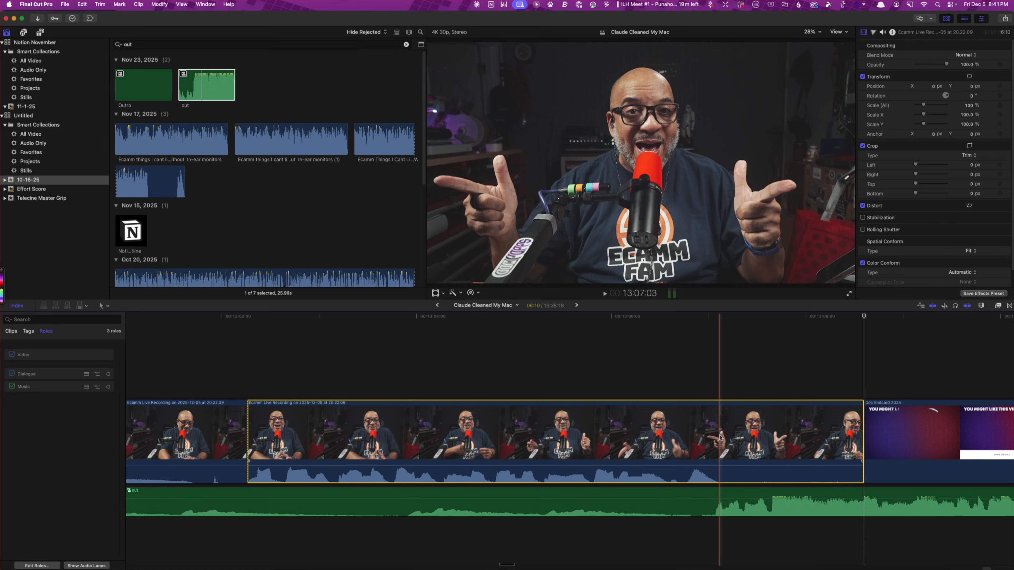
Split the recording at 13:07:05, where the speech ends, and delete both remaining closing segments ahead of the end card
key(super+b)
click(773, 437)
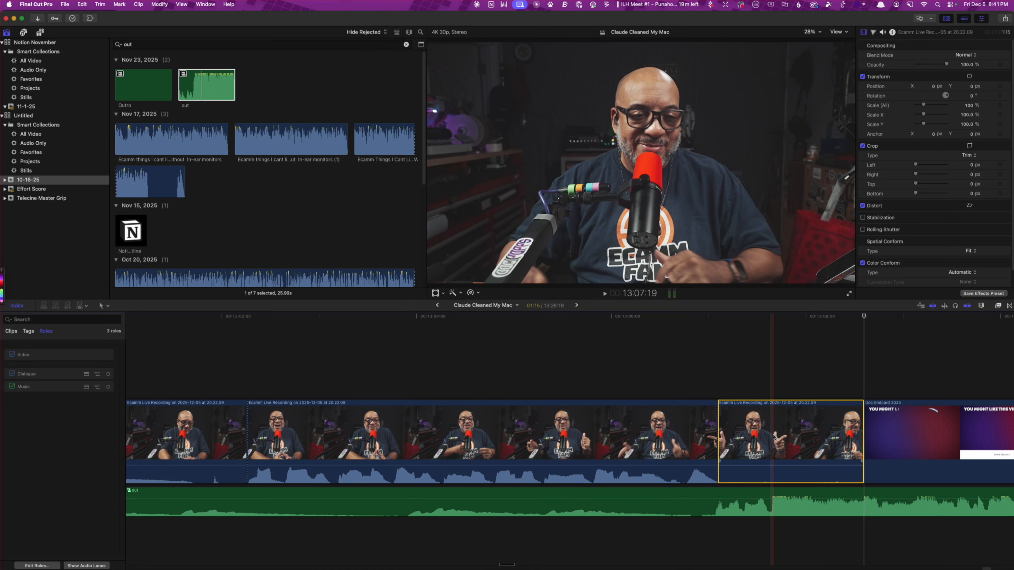
key(Delete)
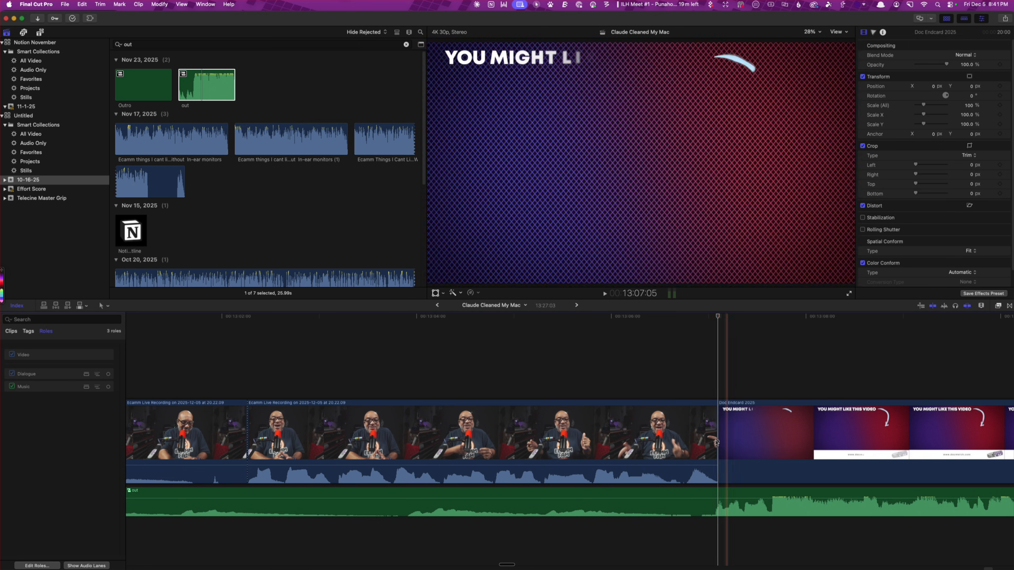
click(602, 442)
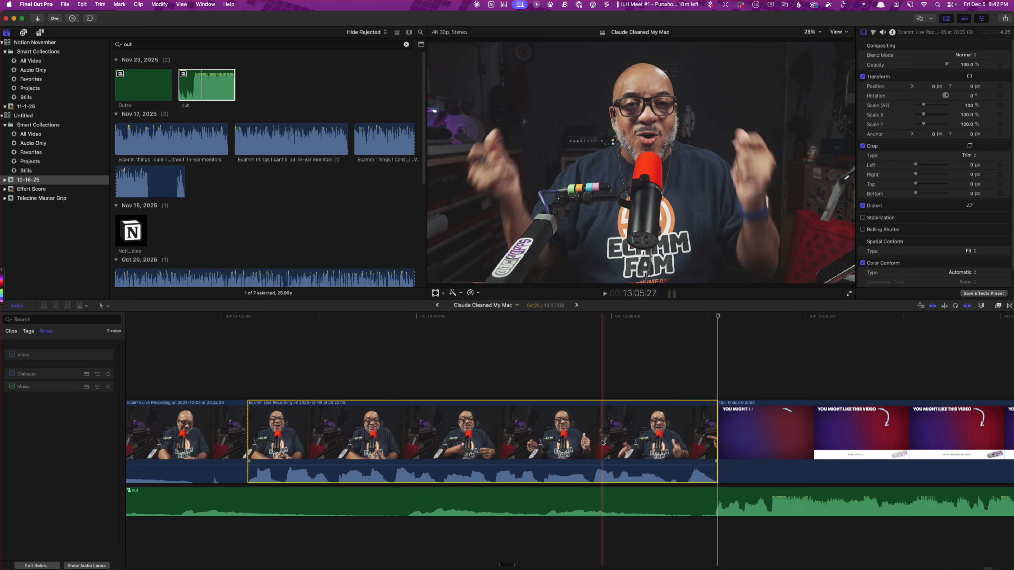
key(Delete)
Try to slide the "out" music clip earlier under the recording, and undo the move
scroll(759, 435, left, 5)
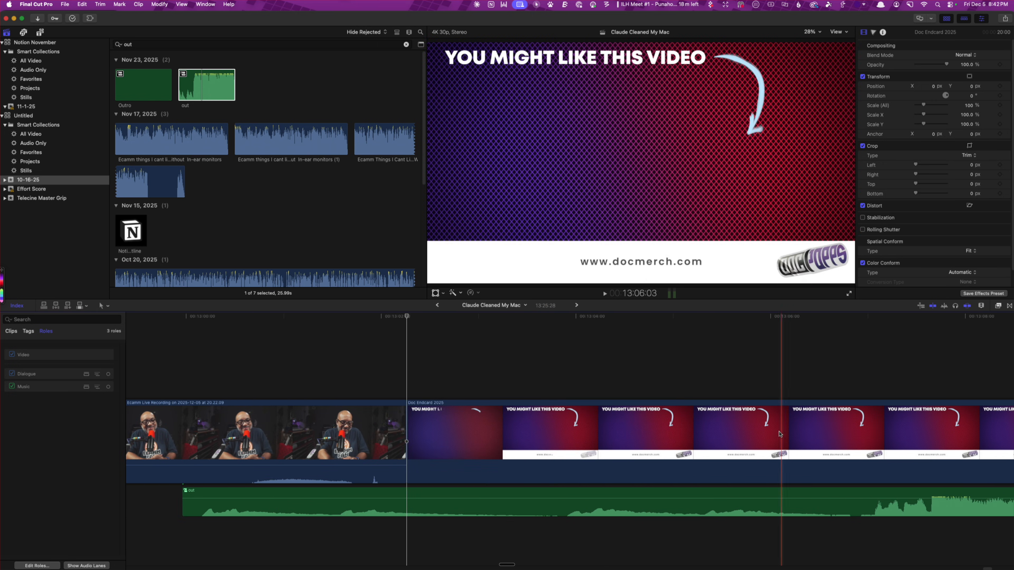
drag(614, 498, 126, 492)
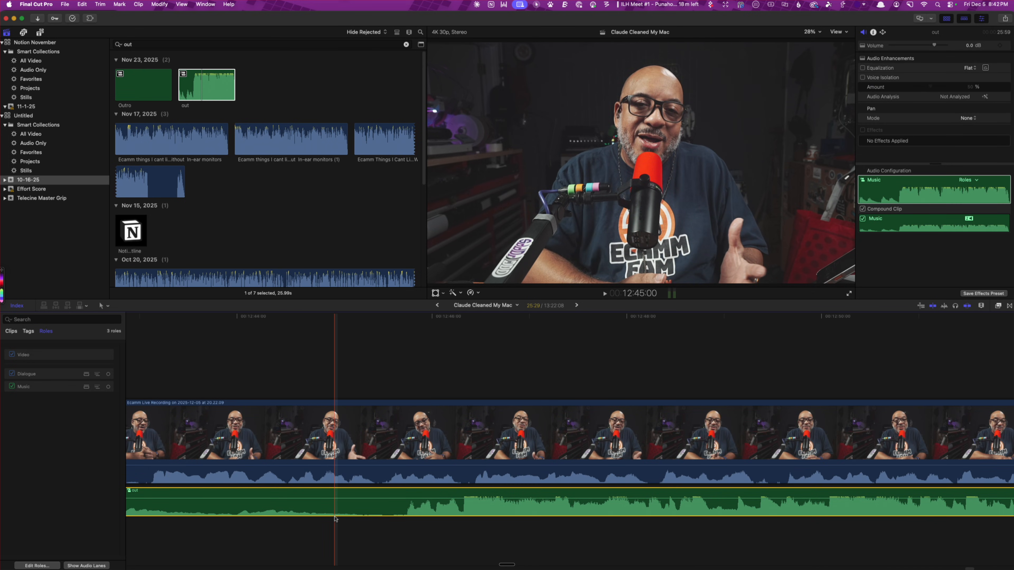
key(super+z)
Slide the "out" clip earlier so its beat starts as the speech ends, and trim the recording's end to 13:00:15
scroll(480, 485, down, 10)
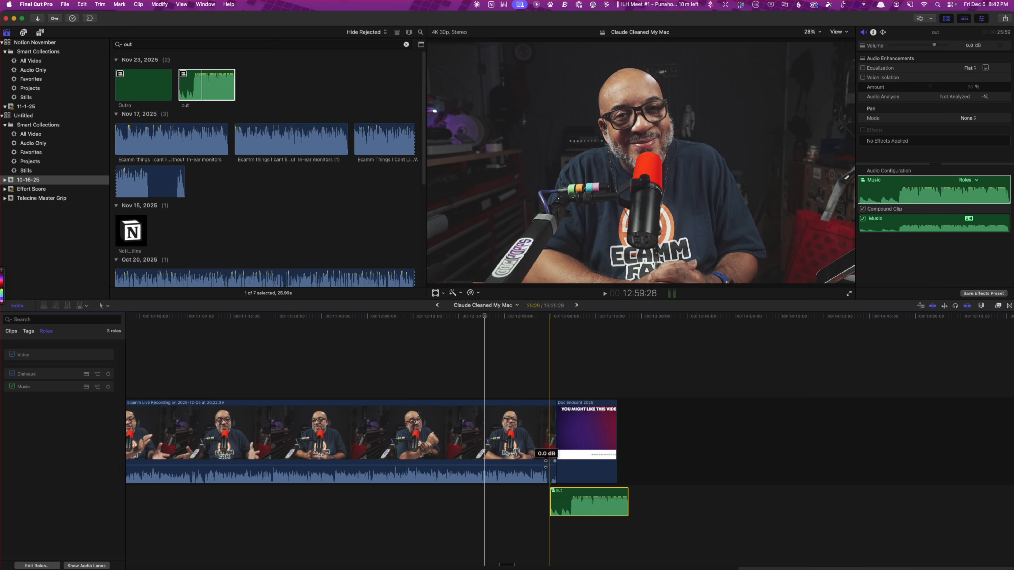
scroll(545, 464, up, 10)
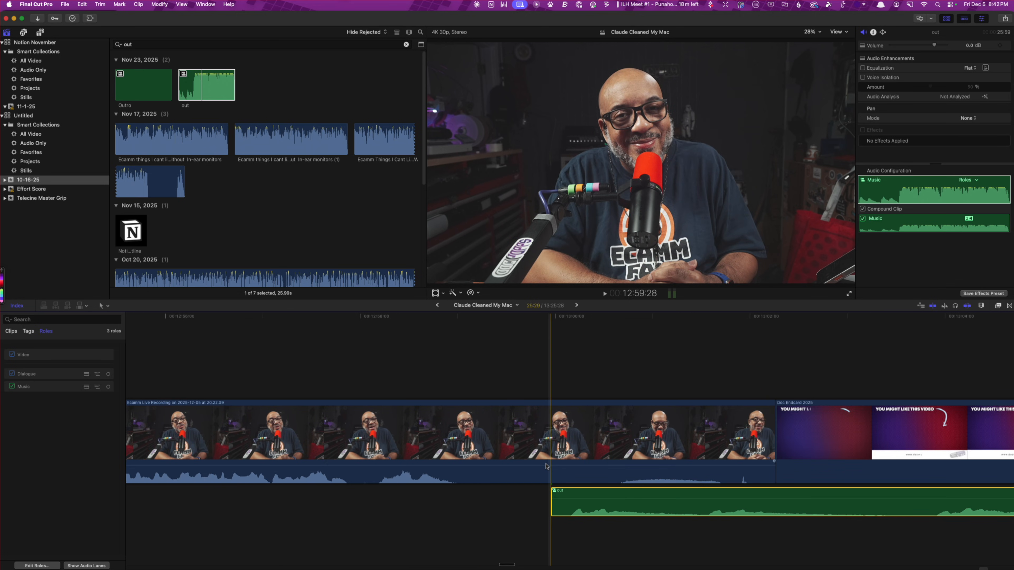
click(937, 497)
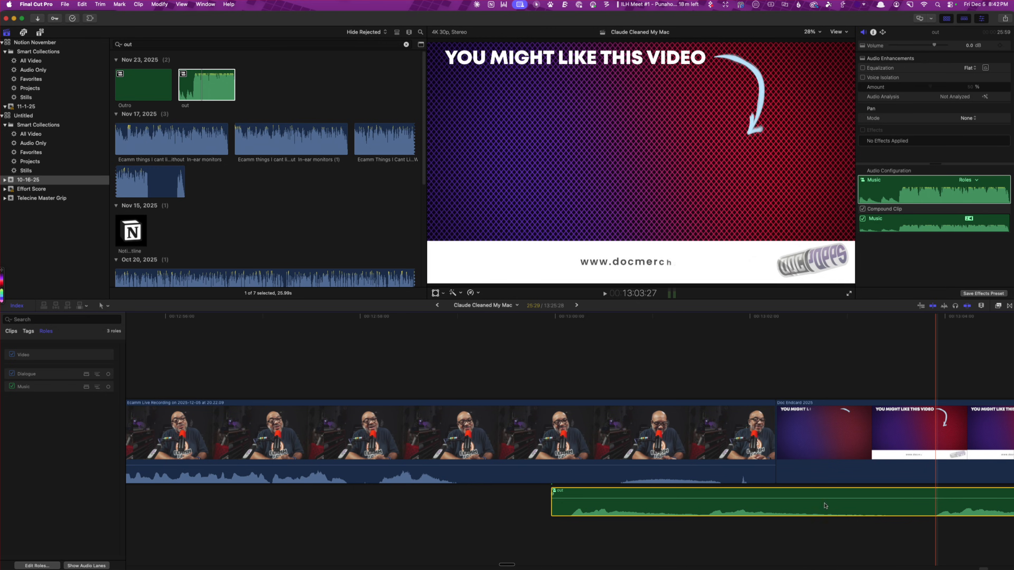
drag(825, 506, 473, 495)
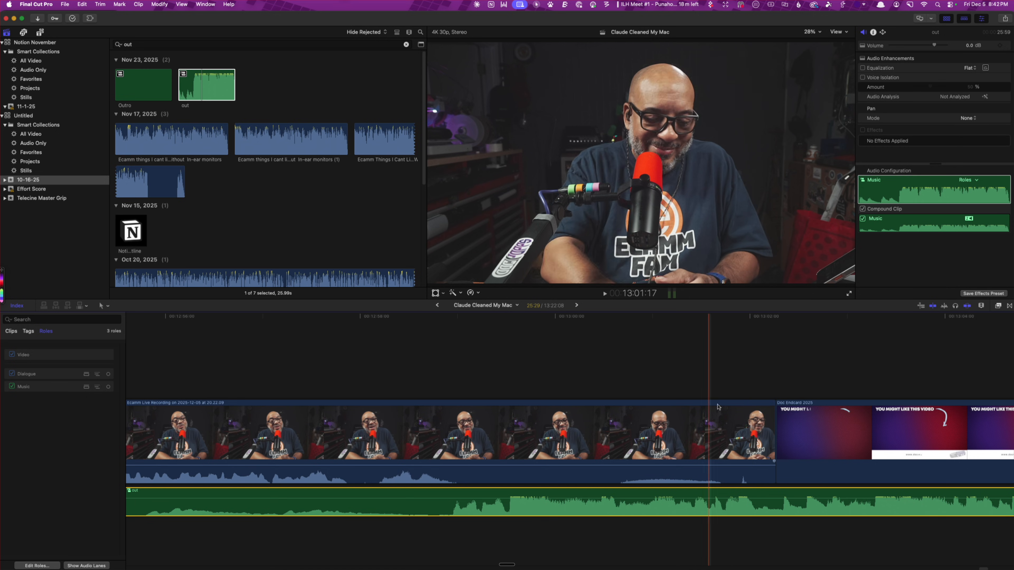
drag(776, 425, 602, 445)
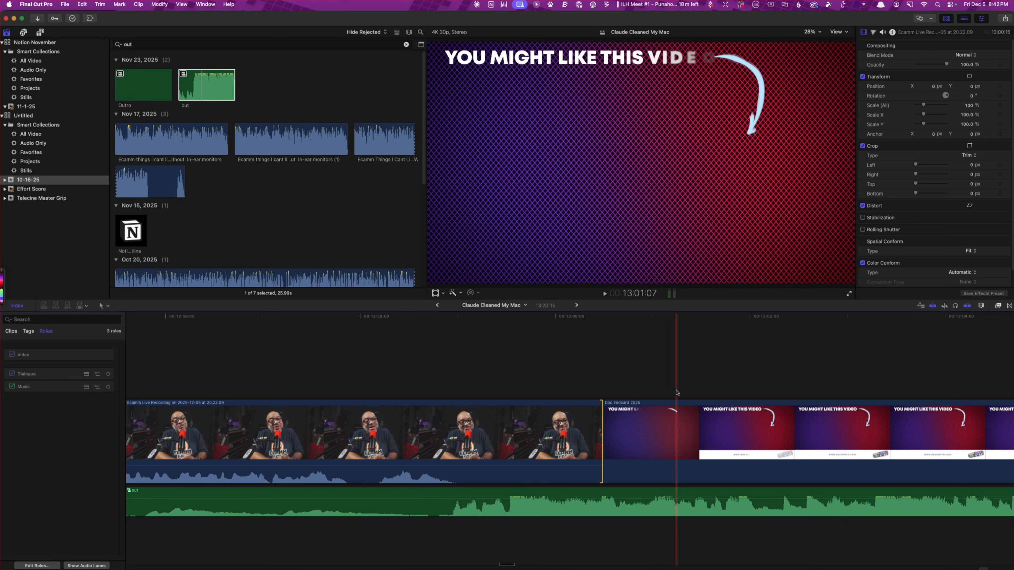
Trim the end of the end card back to 13:17:25, where the "out" music finishes
key(Down)
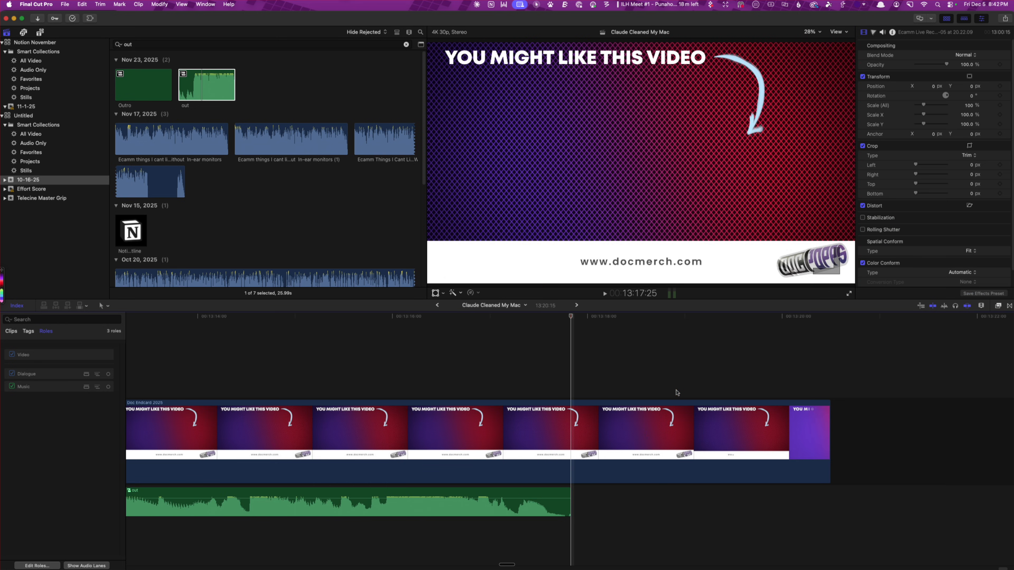
scroll(679, 393, left, 4)
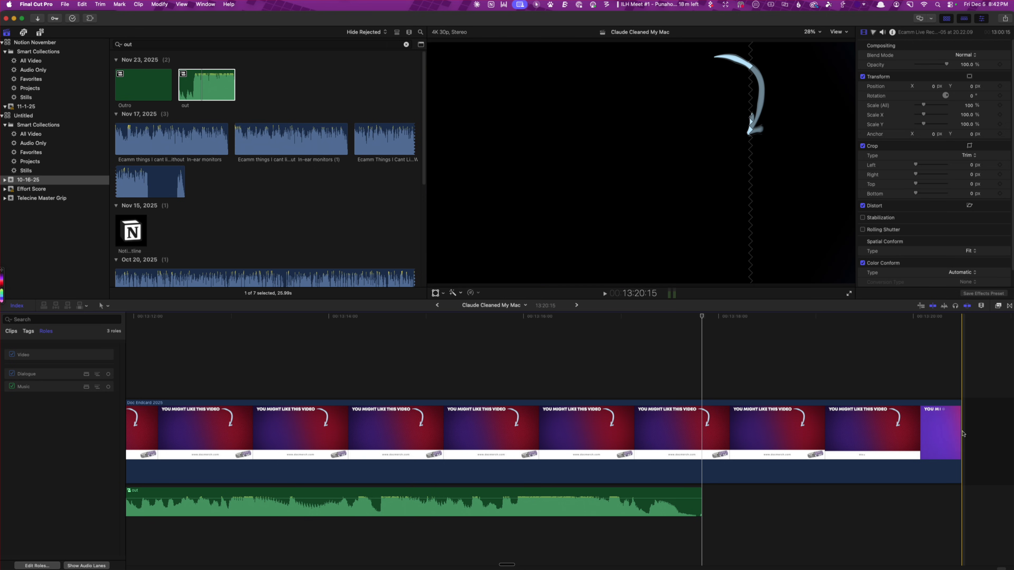
drag(962, 436, 701, 434)
Play the closing from 12:58:00 through the cut to the end card to check the music timing
scroll(664, 416, left, 15)
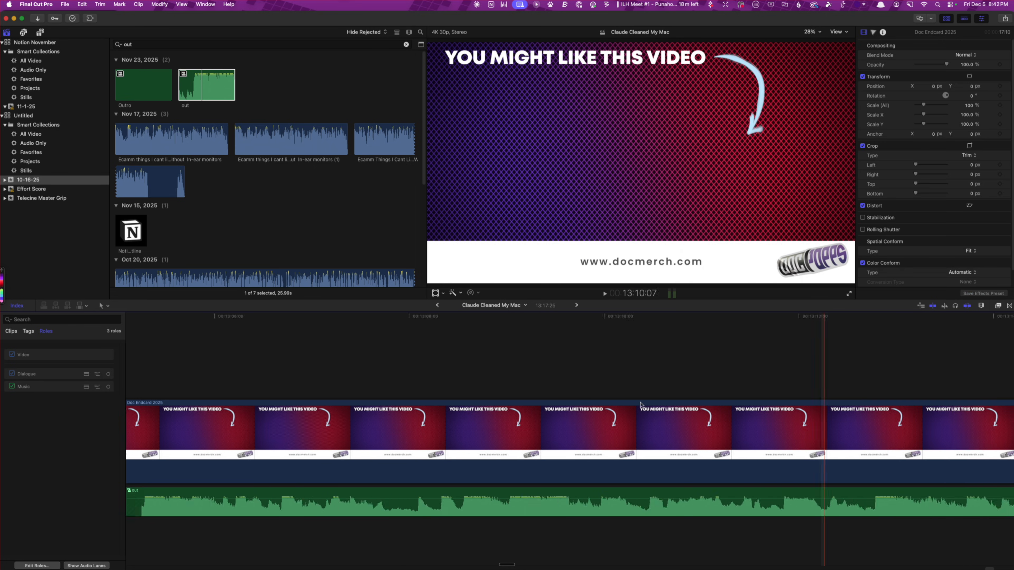
scroll(559, 380, left, 3)
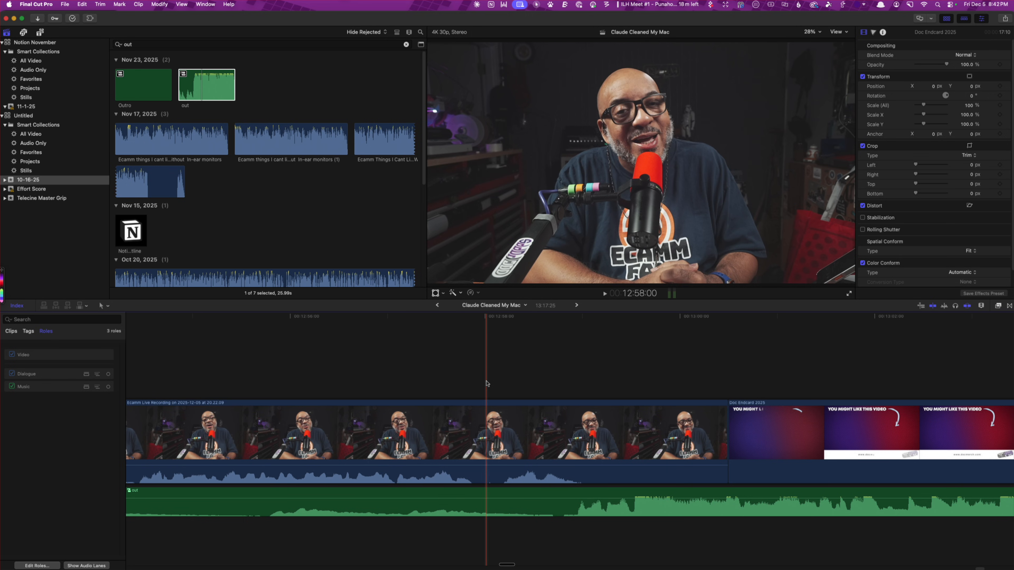
key(space)
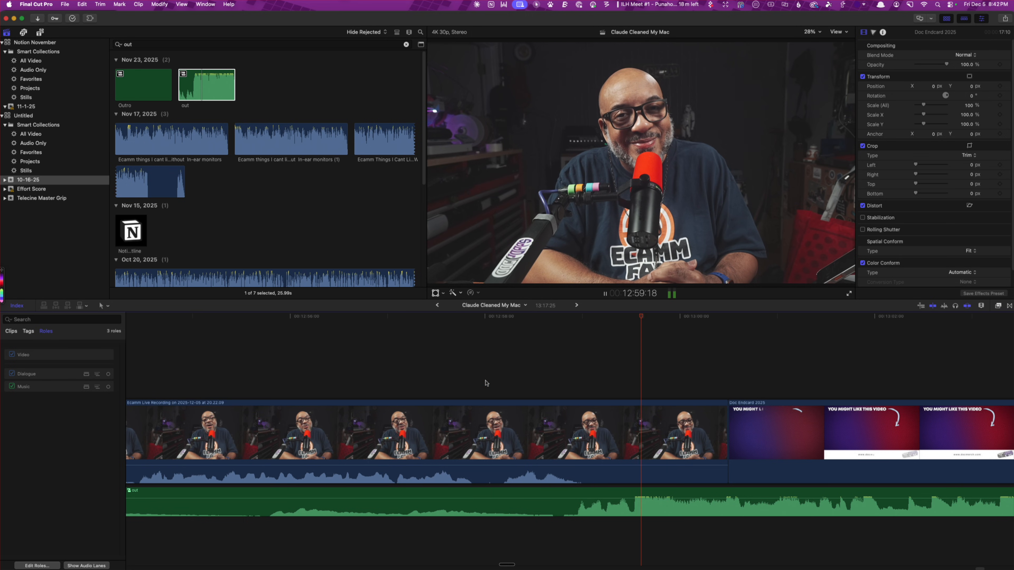
key(space)
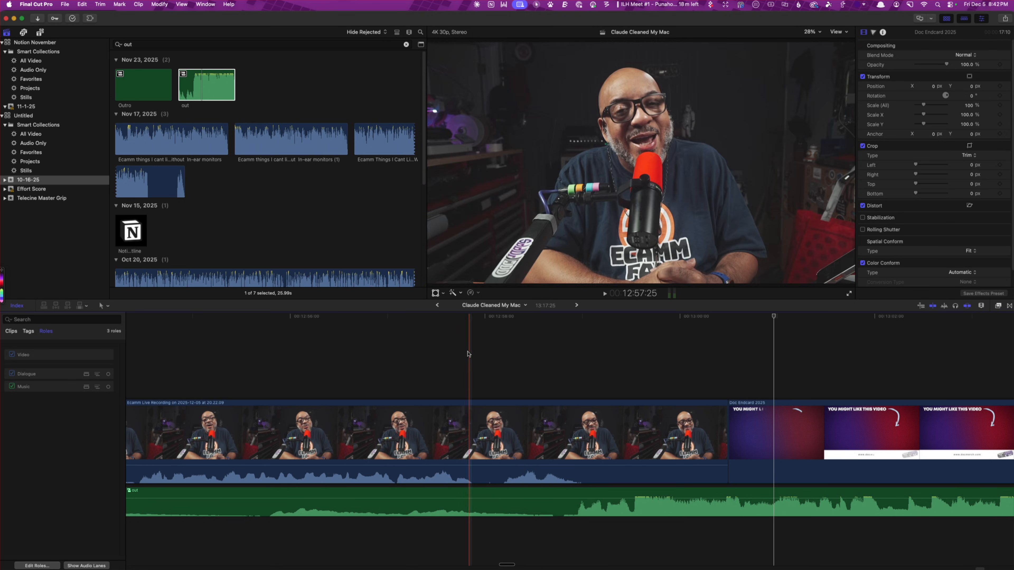
Copy the two short effect titles before the end card in the No Lables project and paste them into Claude Cleaned My Mac around 12:59:10
click(436, 306)
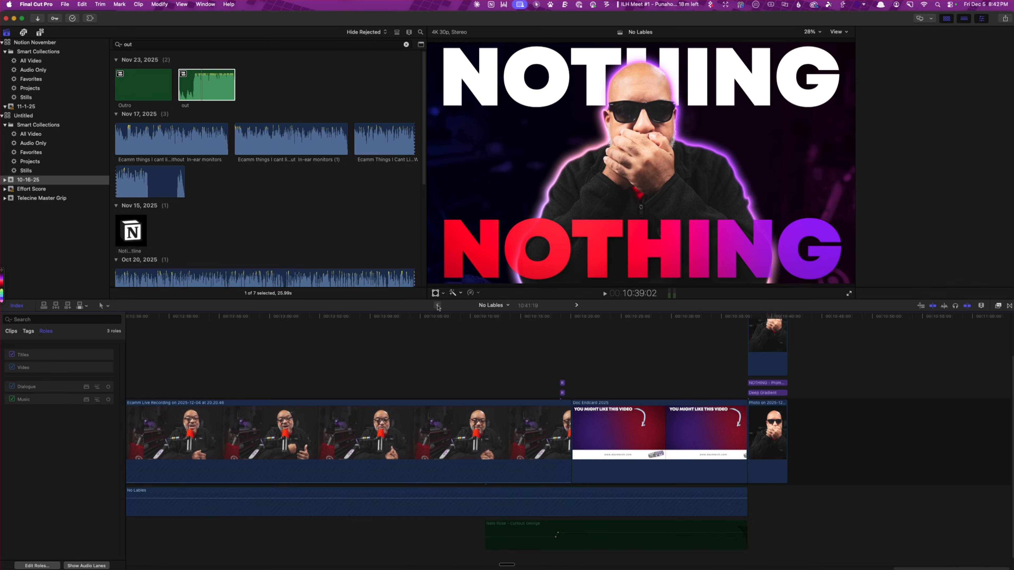
drag(583, 408, 583, 397)
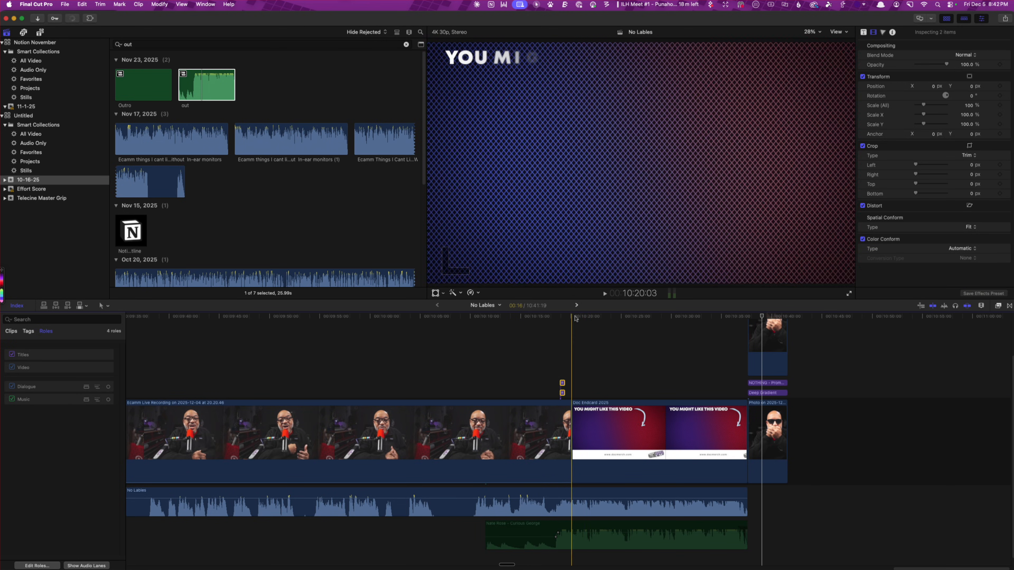
click(577, 305)
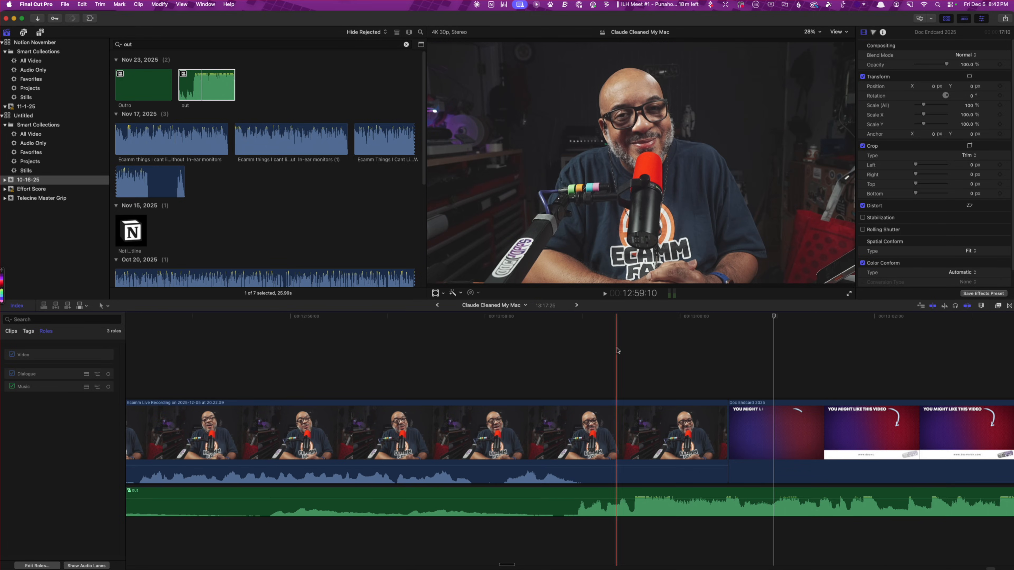
key(super+v)
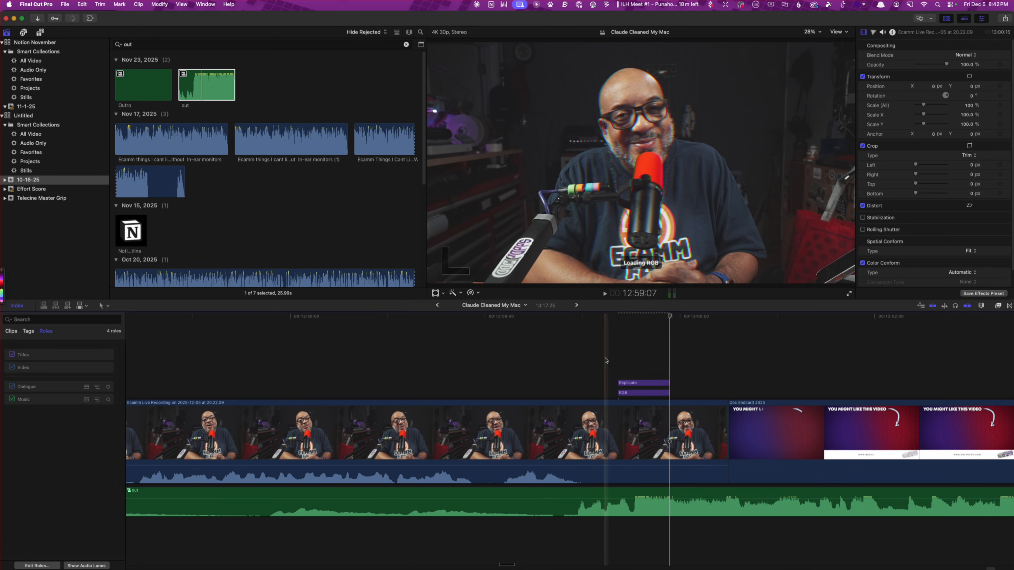
Move the Replicate and RGB titles together about three frames earlier and play the transition into the end card twice
click(642, 382)
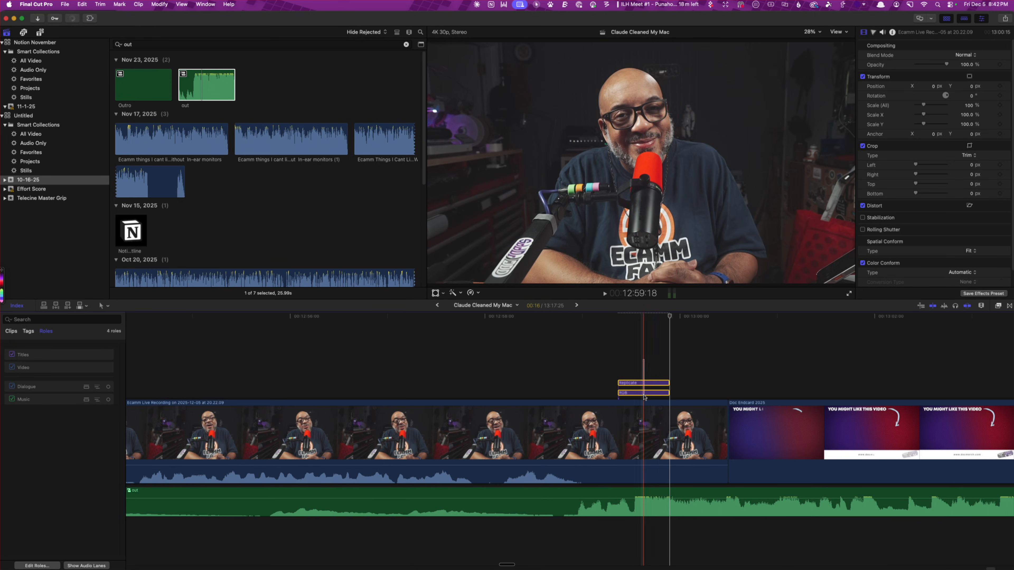
drag(644, 396, 635, 395)
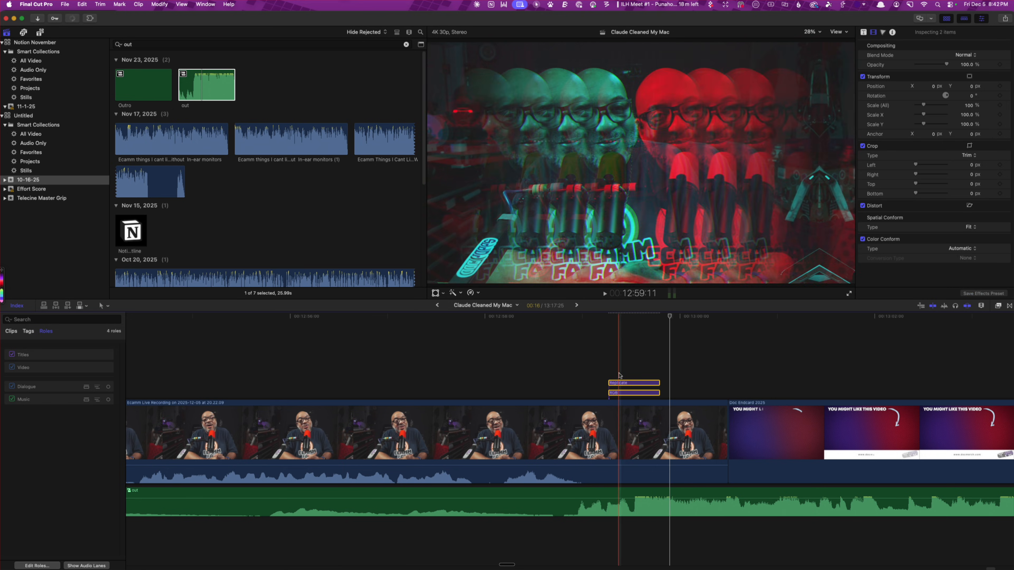
click(485, 356)
key(space)
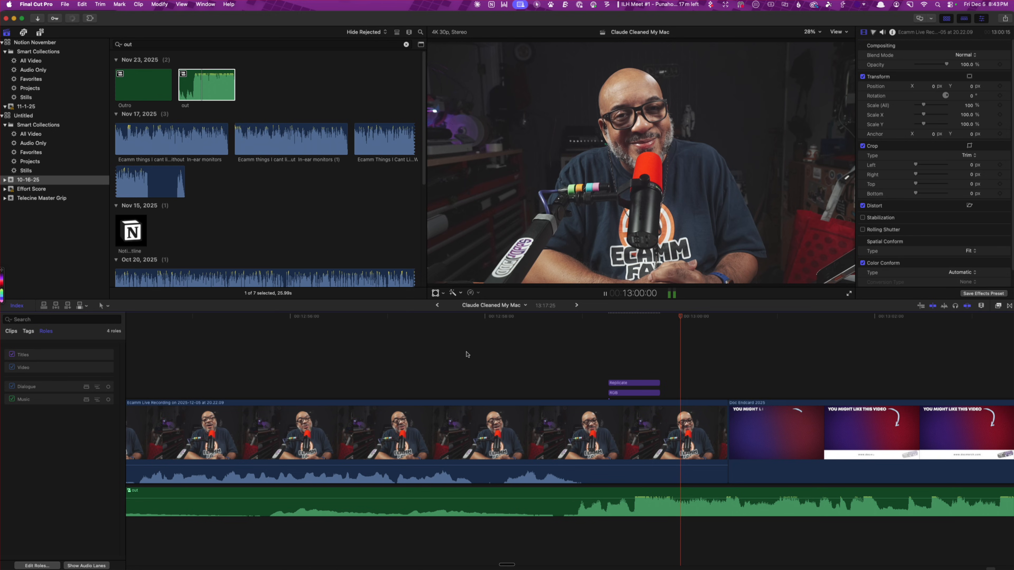
key(space)
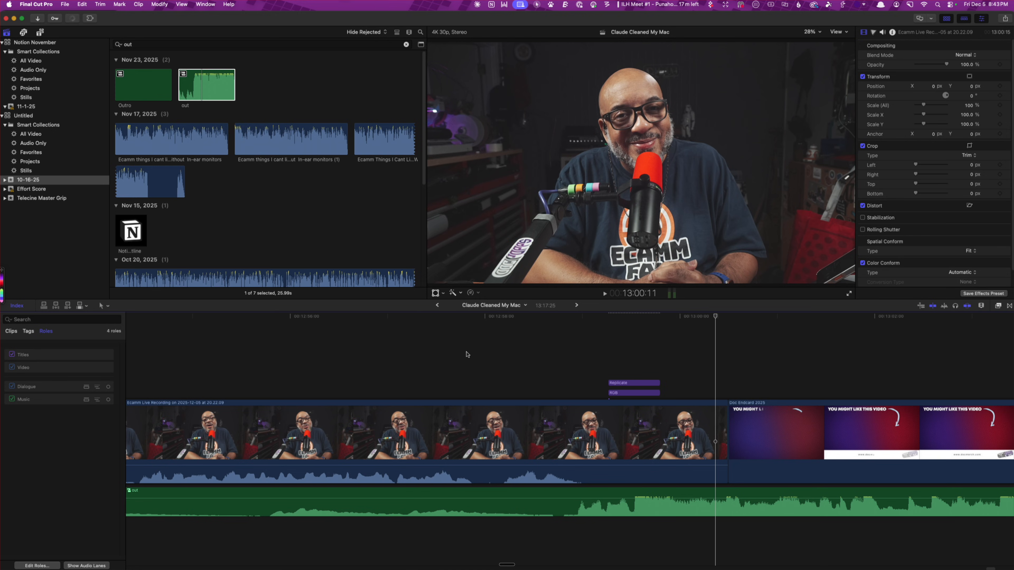
click(516, 354)
key(space)
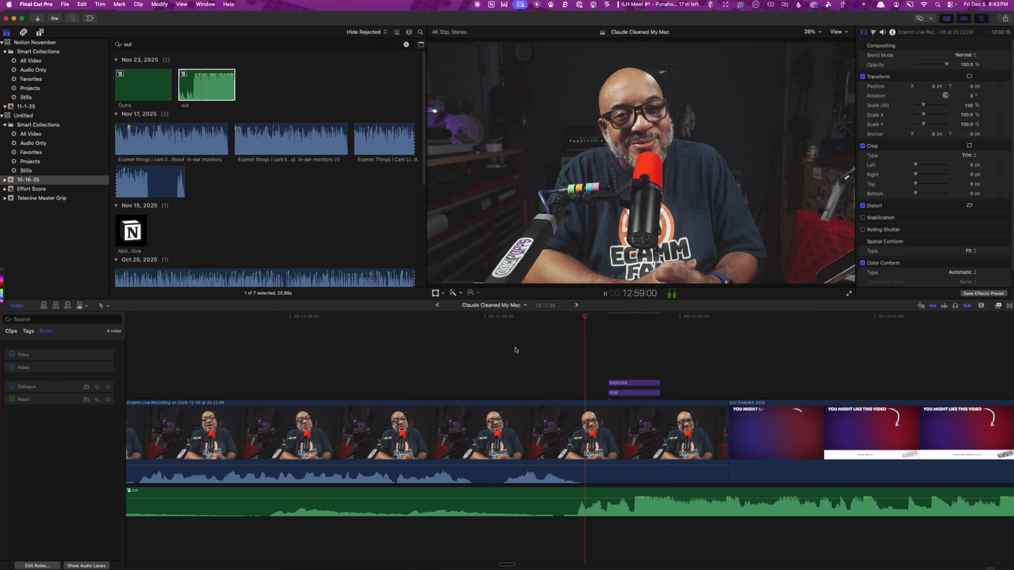
key(space)
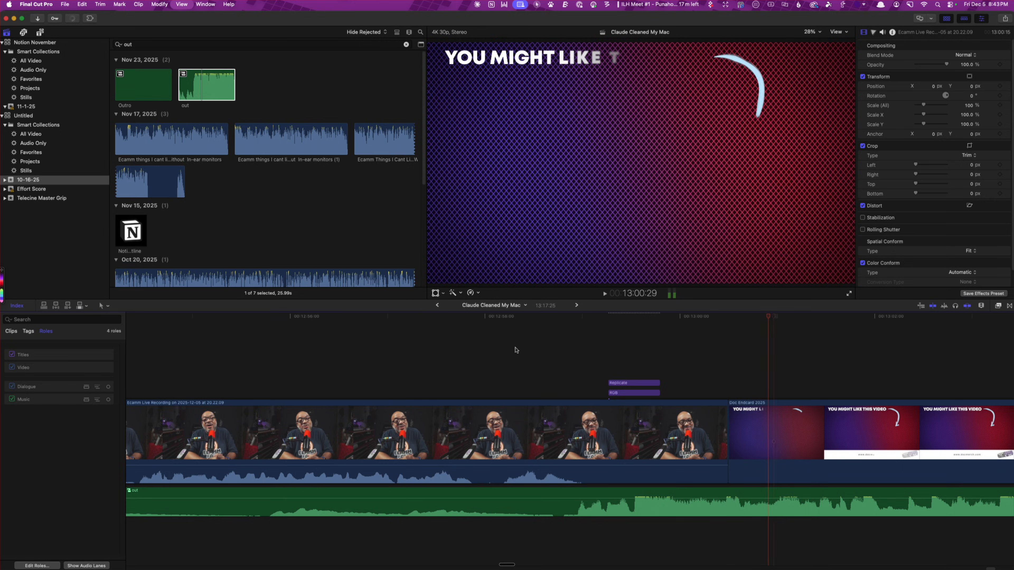
Export the whole project's audio as a WAV file named Claude Cleaned My Mac to the Desktop
key(shift+z)
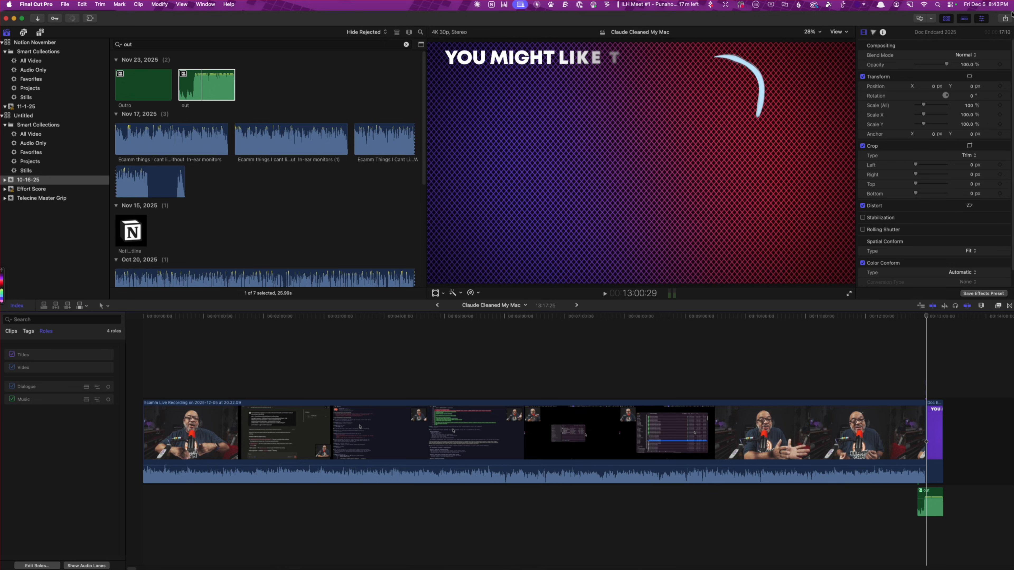
click(1005, 19)
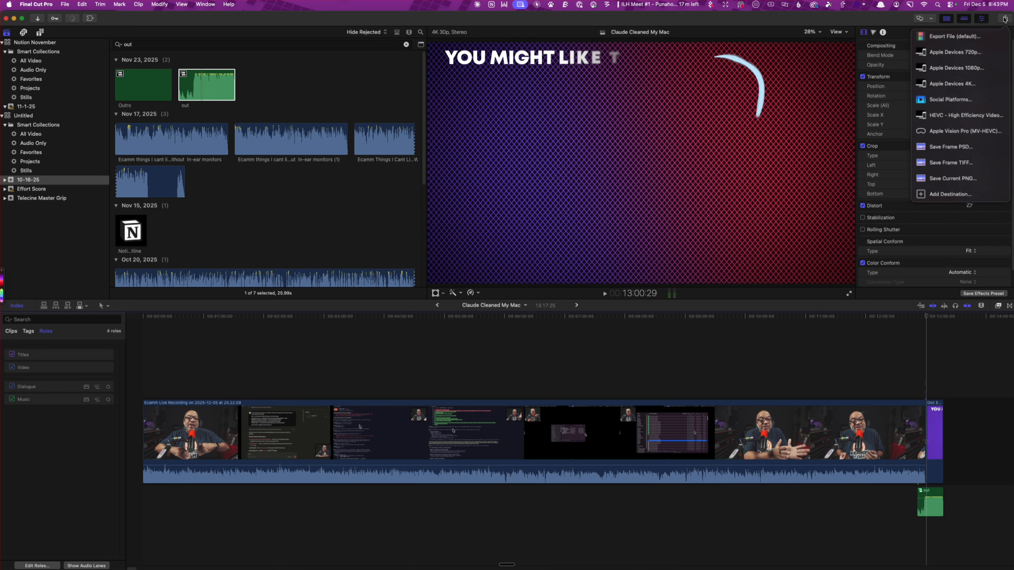
click(954, 37)
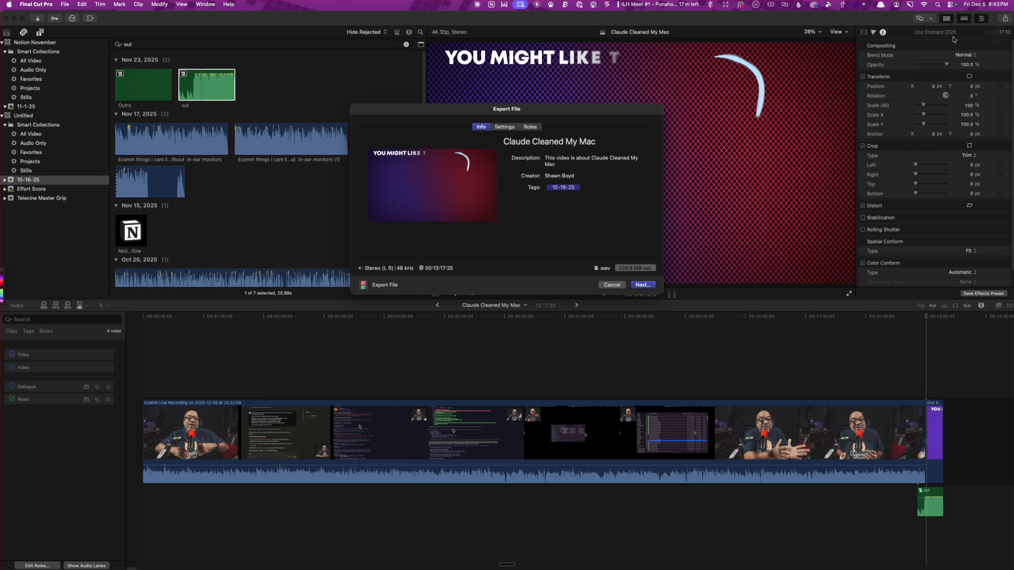
click(640, 285)
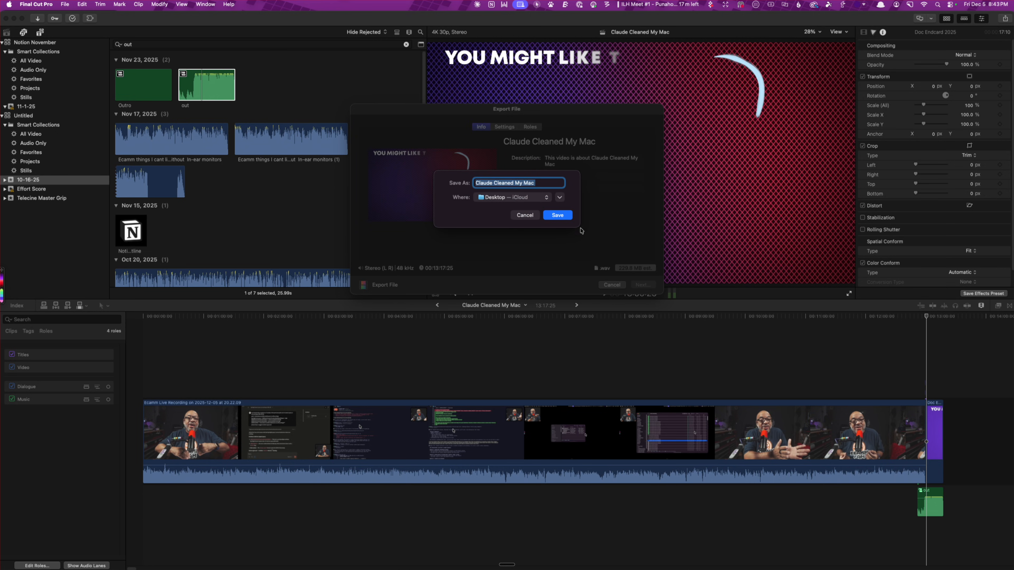
click(558, 215)
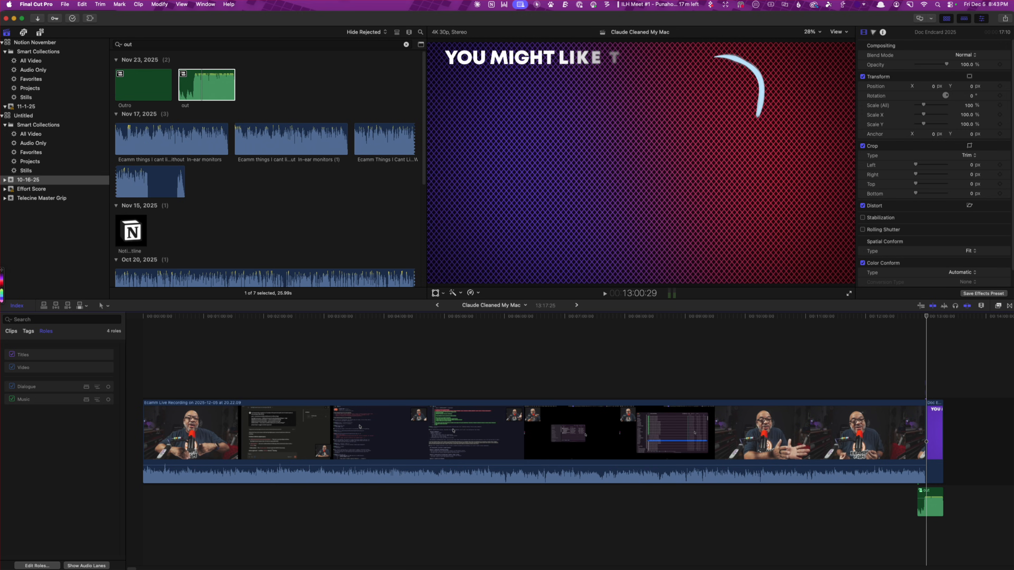
Switch to Safari and open the auphonic.com productions page
key(super+e)
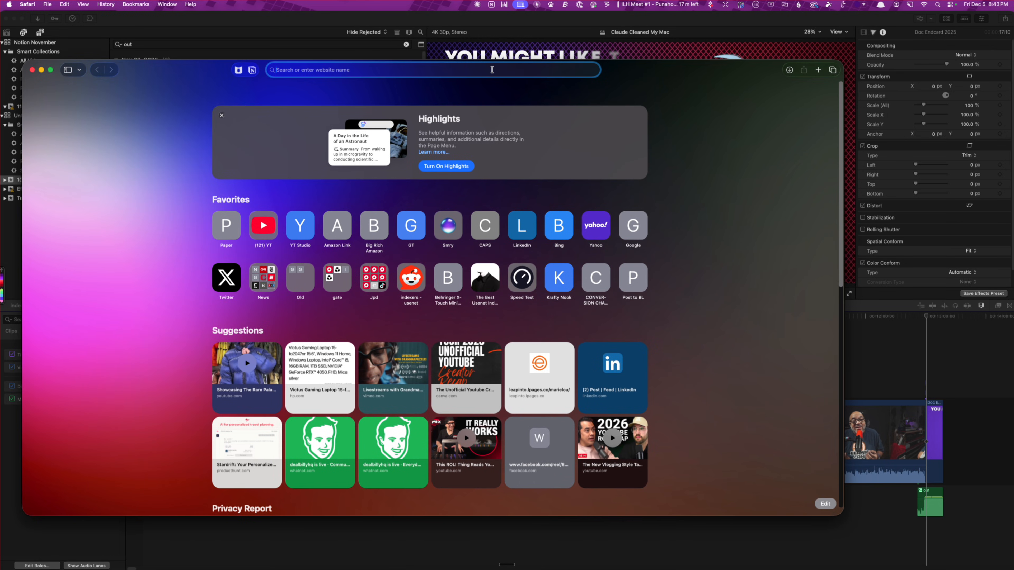
text(auphonic)
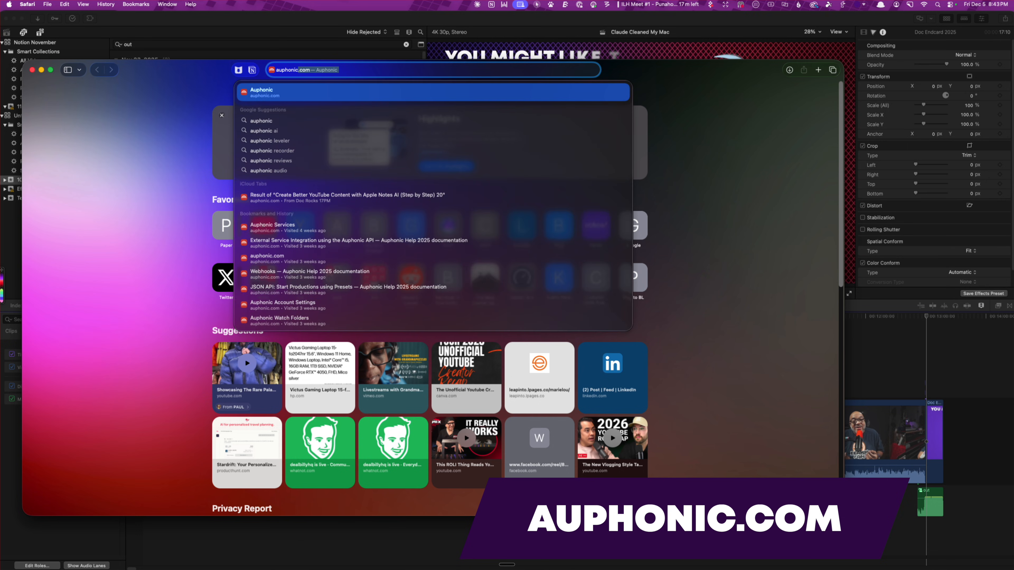
key(Return)
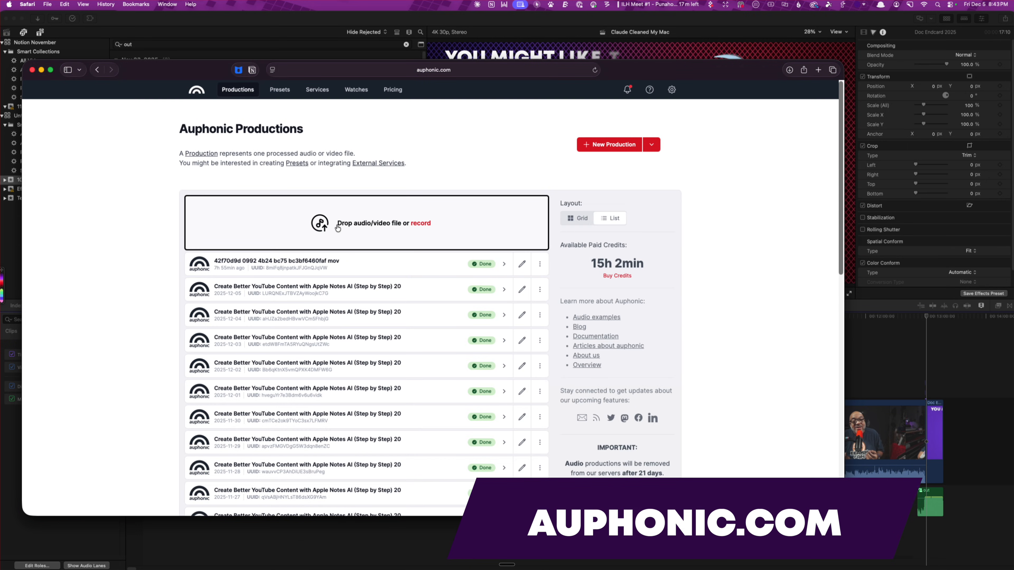
Choose the Claude Cleaned My Mac WAV file from the Desktop and upload it for editing with the YouTube SRT preset
click(358, 227)
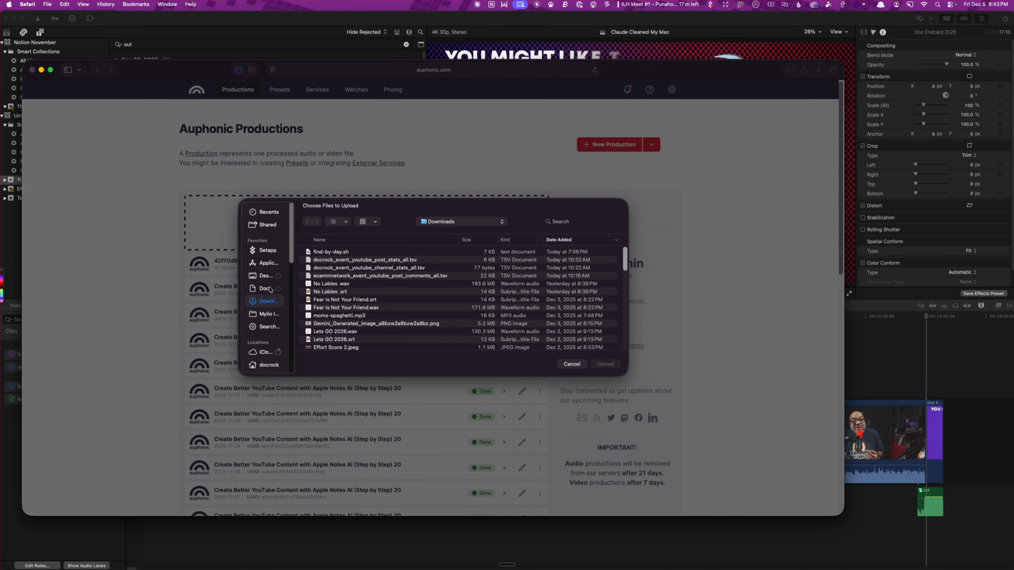
click(263, 276)
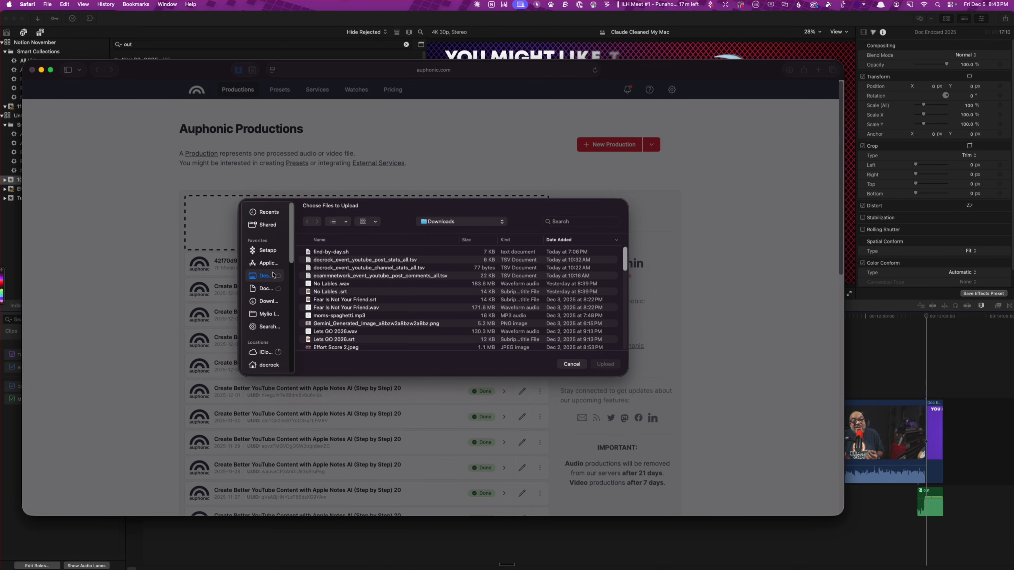
click(361, 252)
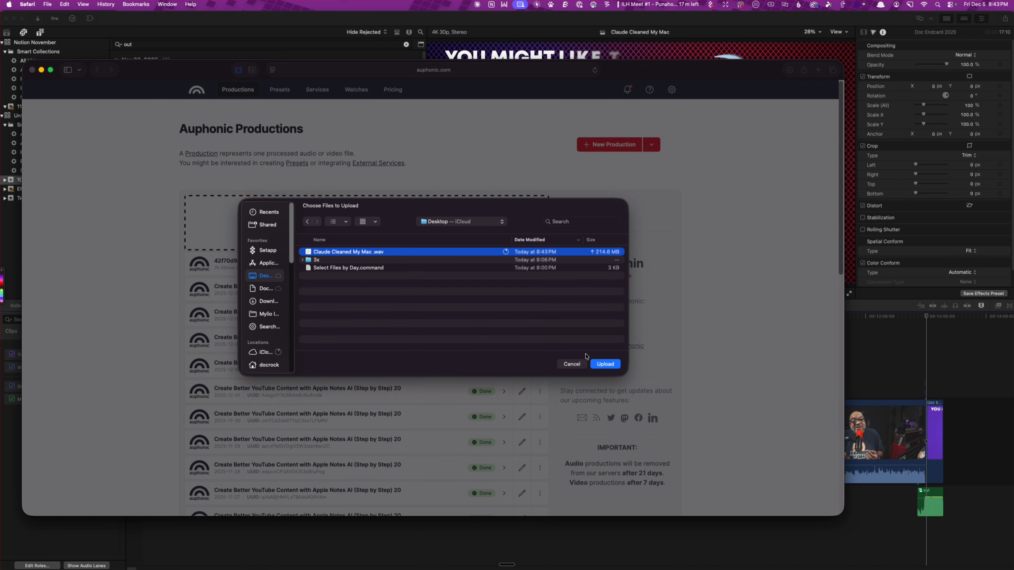
click(605, 364)
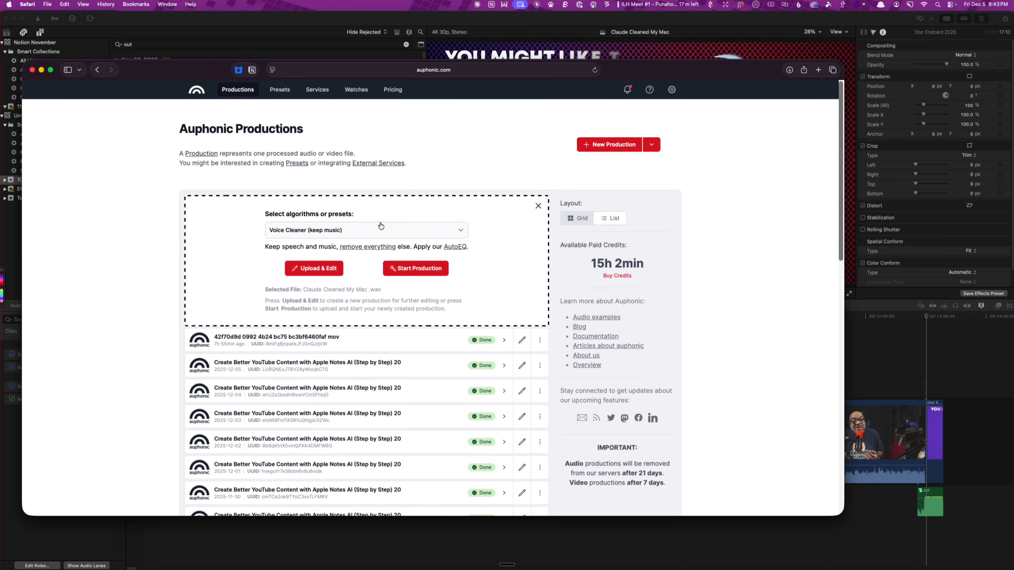
click(381, 226)
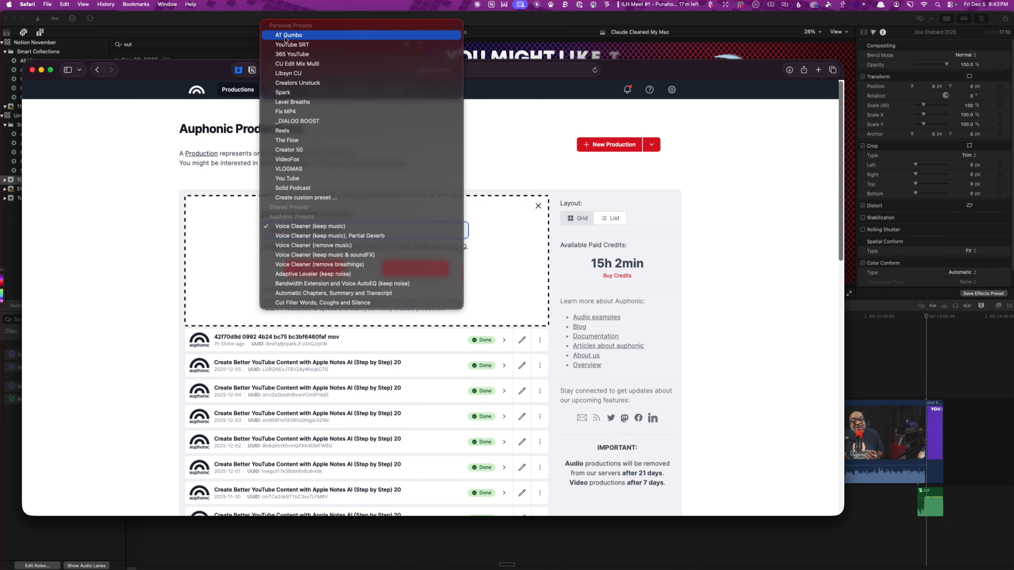
click(300, 45)
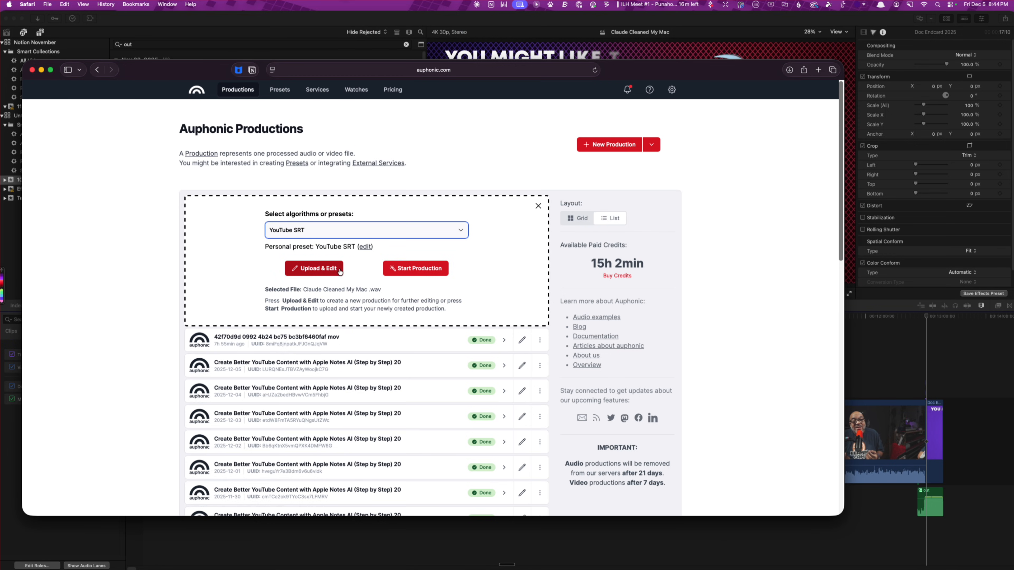
click(332, 274)
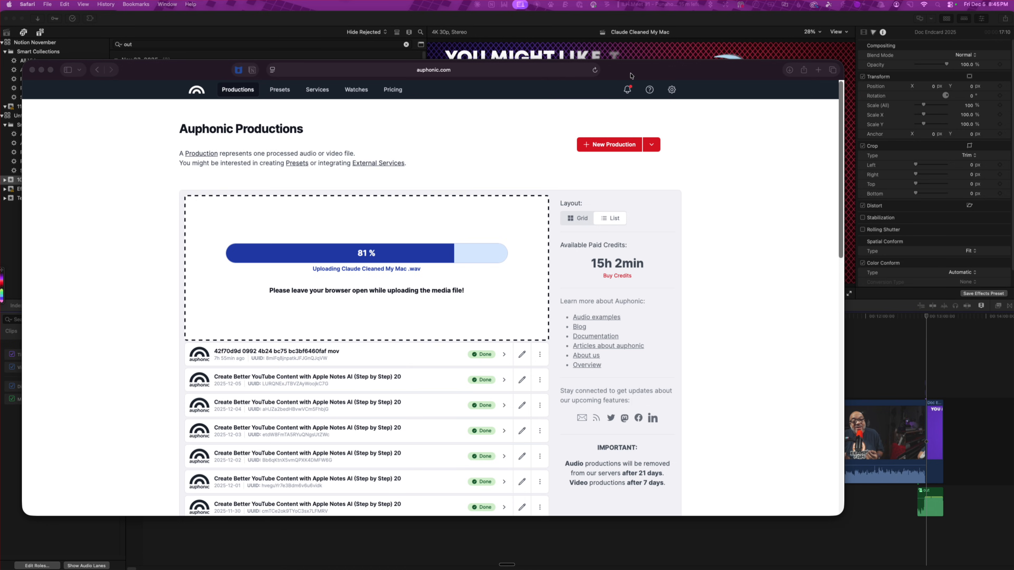
Review the production's output and publishing settings and set Remove Reverb under Noise Reduction to 6 dB (low)
drag(661, 70, 727, 32)
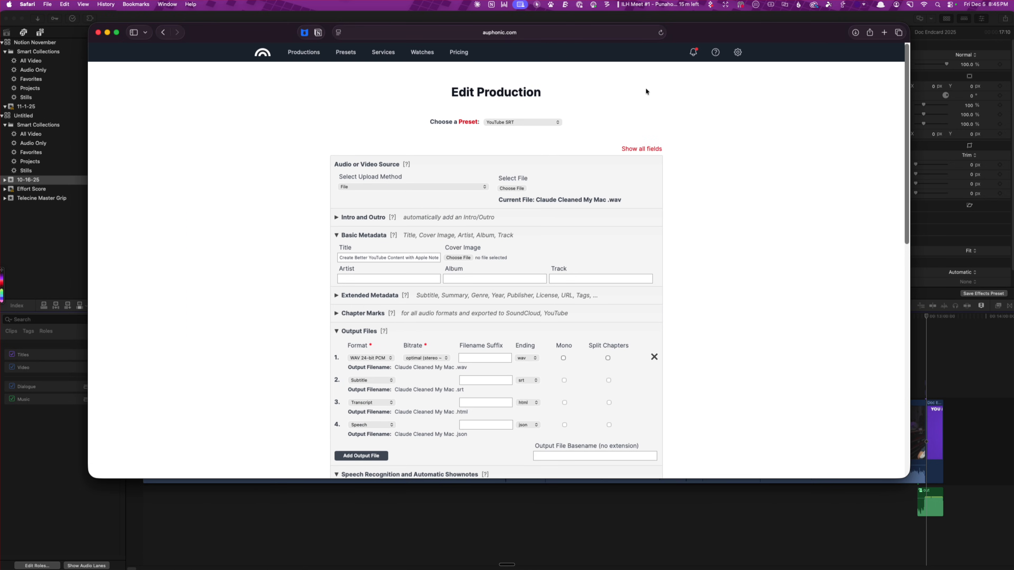
scroll(568, 297, down, 5)
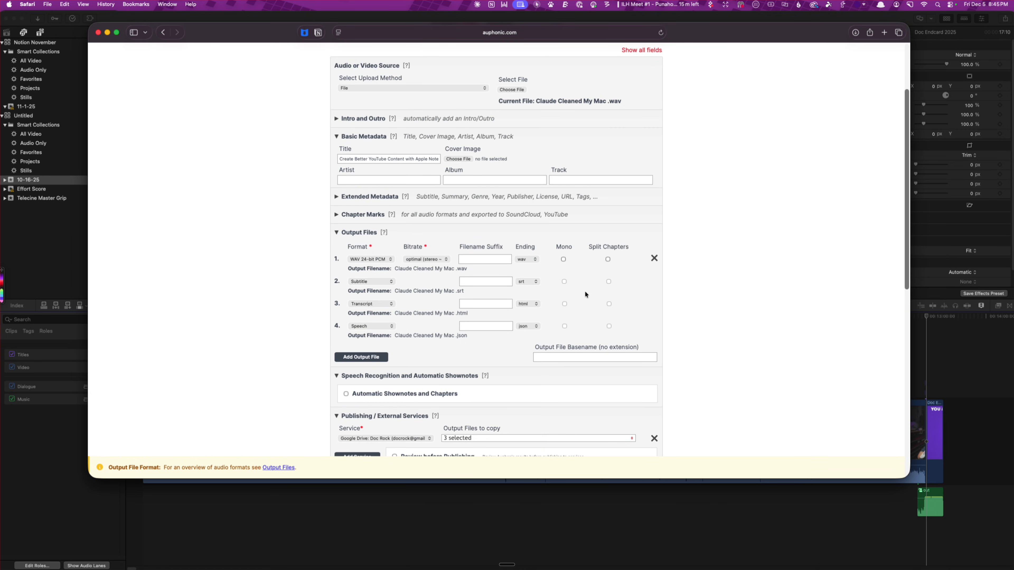
scroll(719, 327, down, 12)
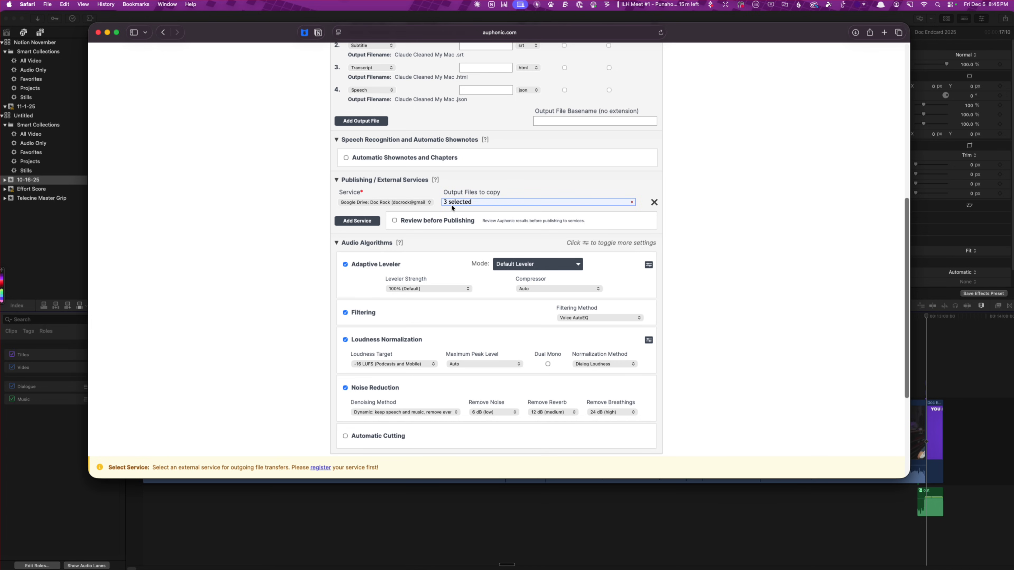
scroll(455, 203, up, 4)
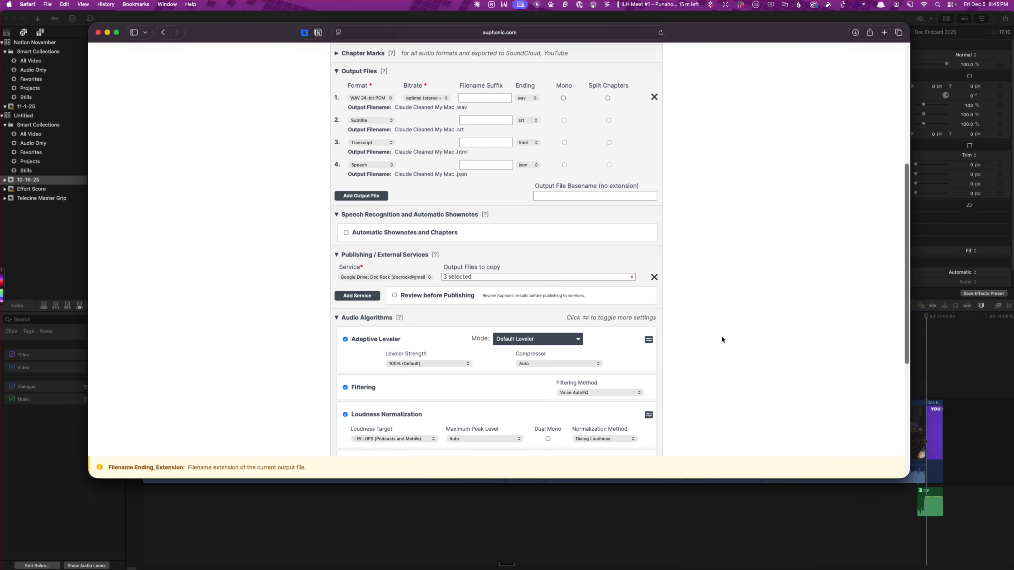
scroll(723, 331, down, 5)
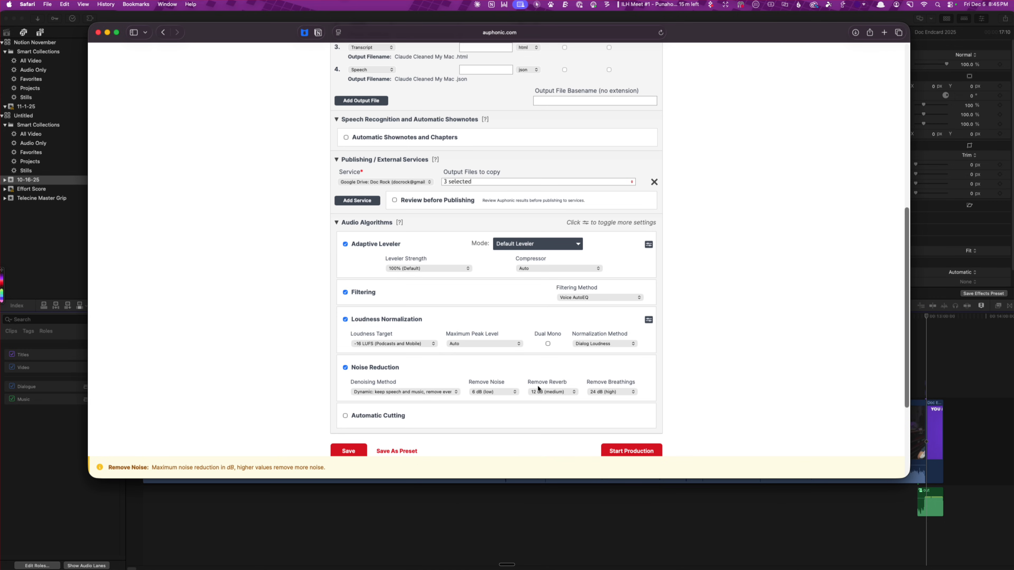
click(551, 391)
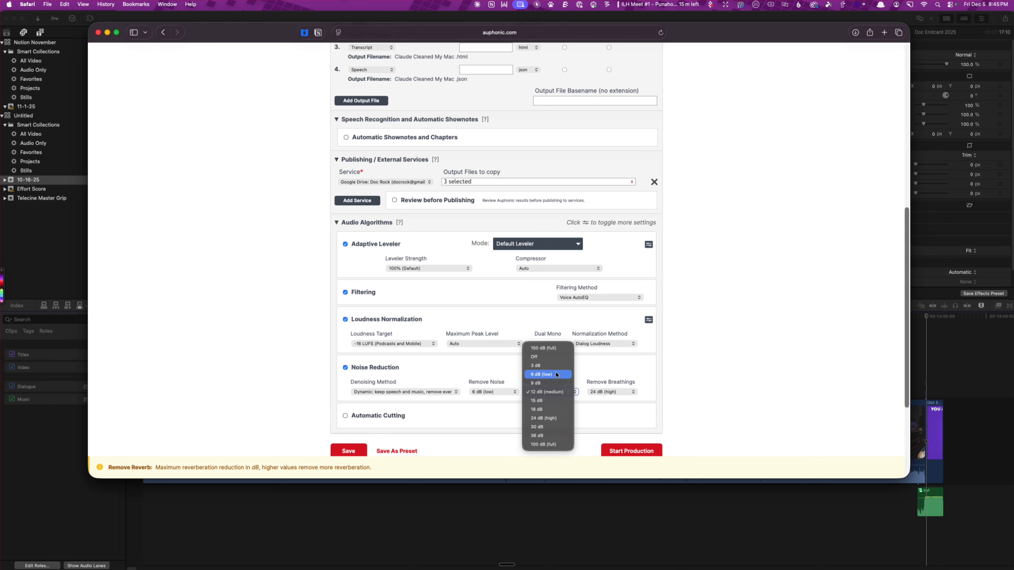
click(548, 372)
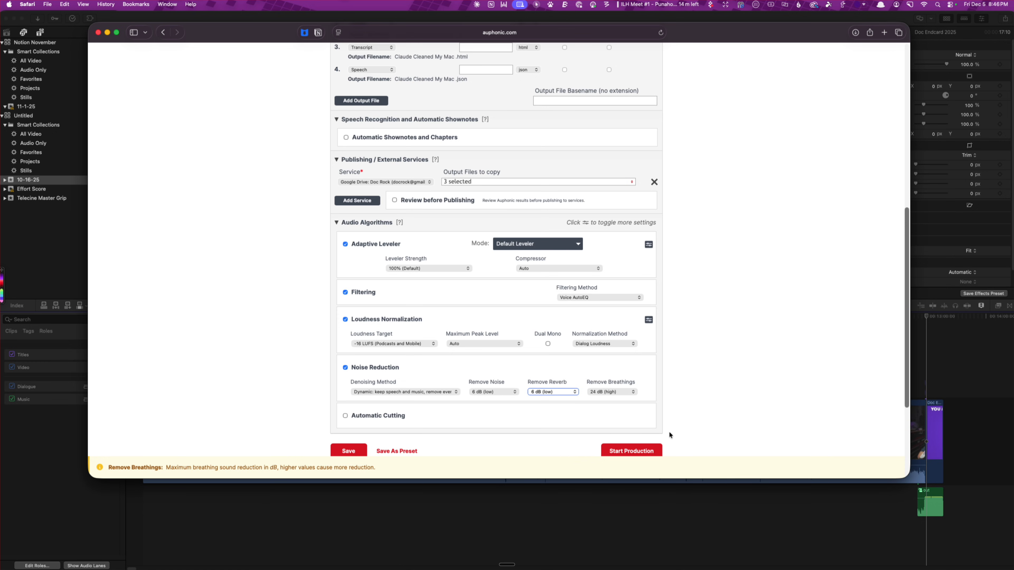
scroll(669, 431, down, 2)
scroll(666, 398, up, 10)
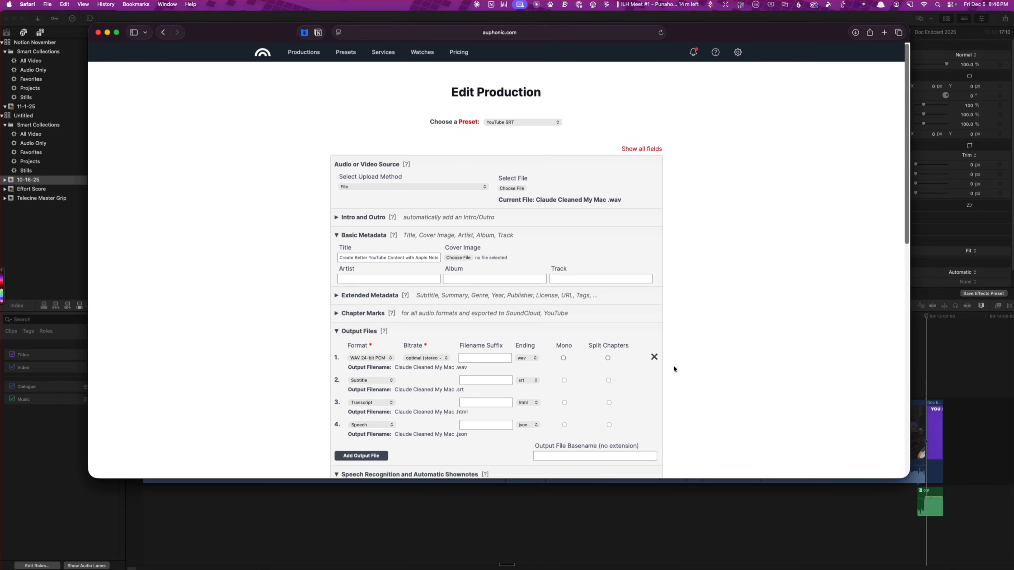
click(530, 125)
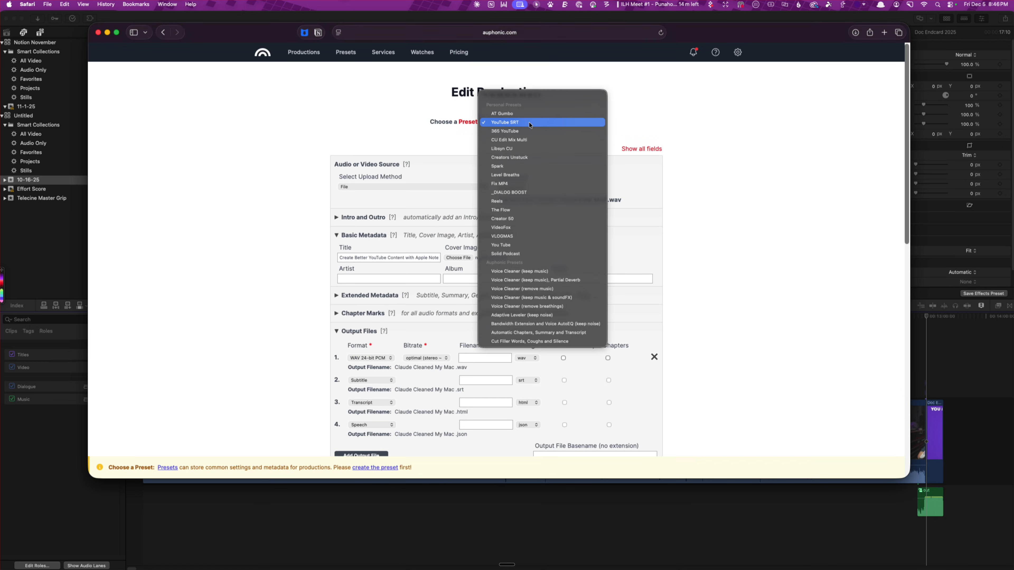
click(697, 132)
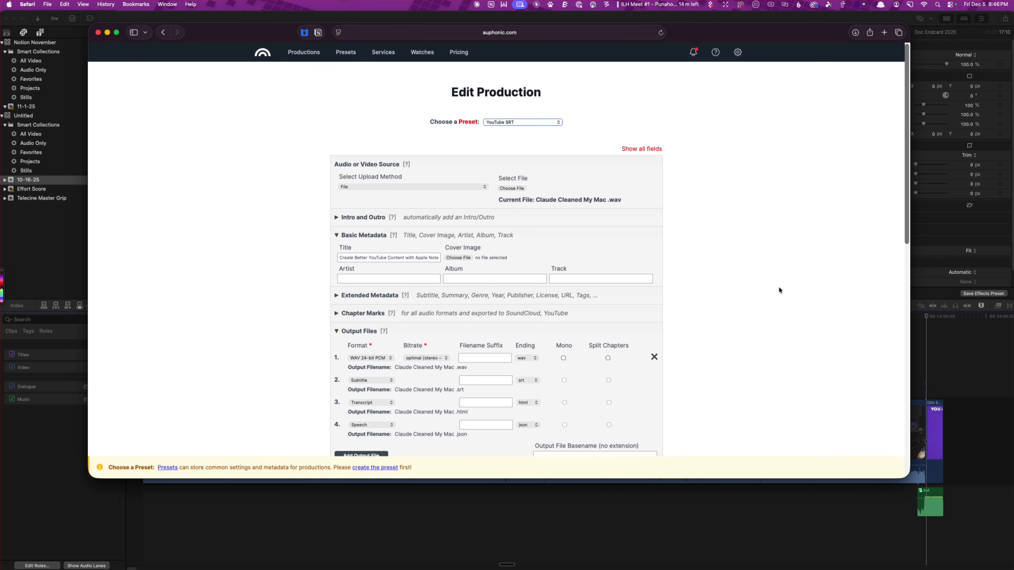
Start the Auphonic production for the uploaded WAV file
scroll(779, 286, down, 15)
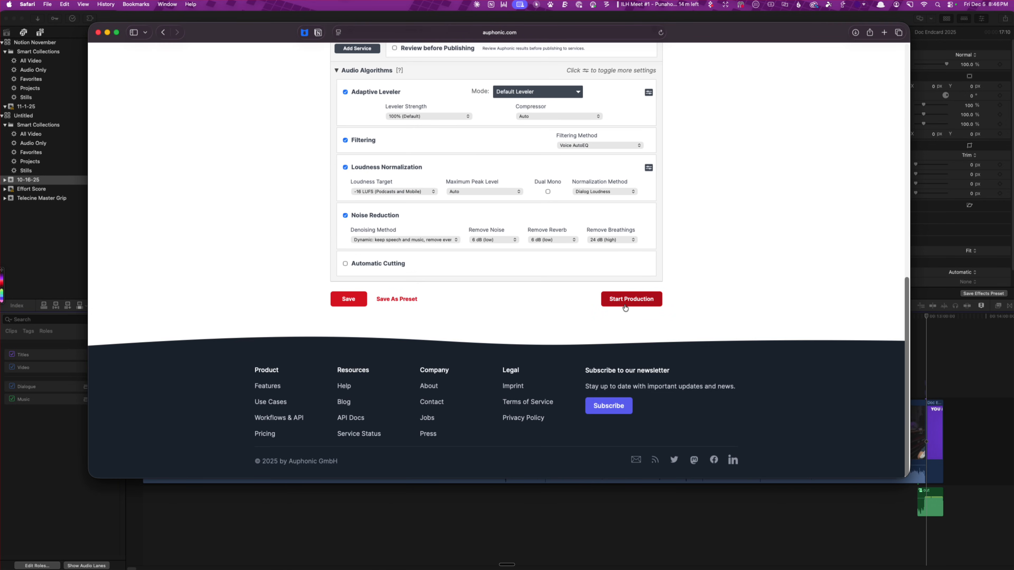
click(627, 298)
click(647, 279)
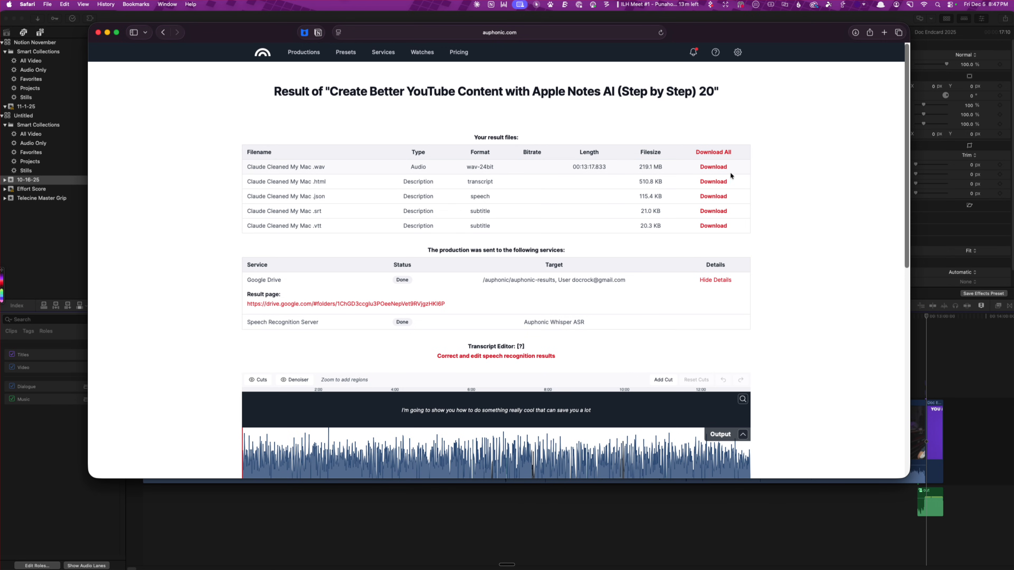
Download the processed WAV and SRT files and place the WAV beneath the main clip from the start of the Final Cut Pro timeline
click(717, 168)
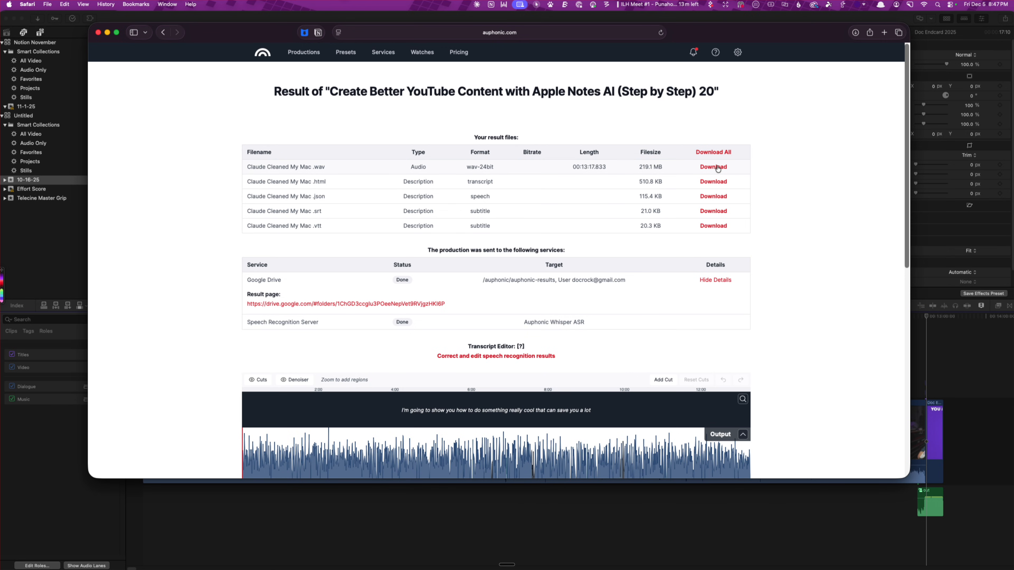
click(716, 215)
key(super+w)
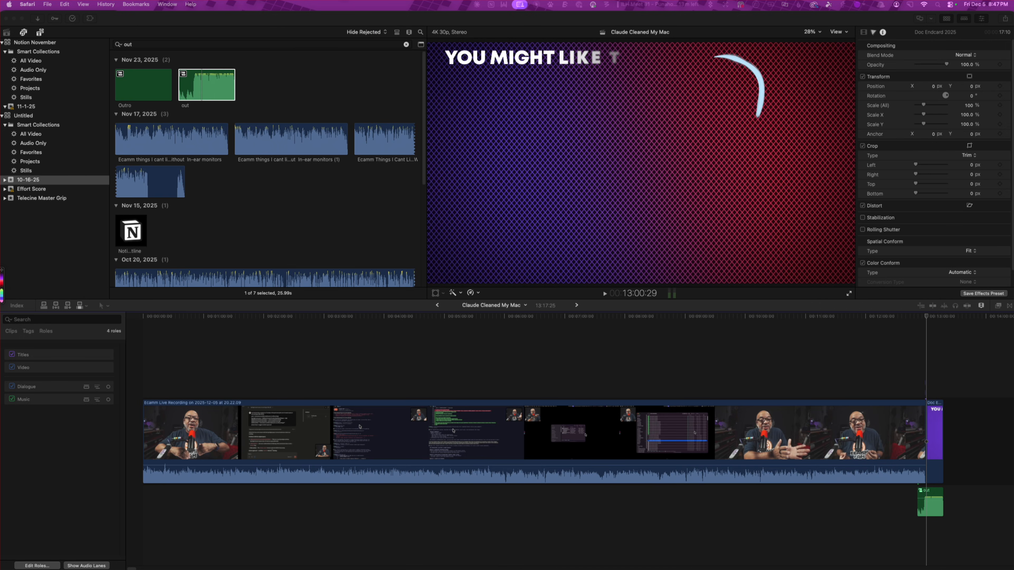
drag(815, 271, 143, 515)
Try assigning the Auphonic audio role to the processed audio clip, and undo the assignment
right_click(333, 510)
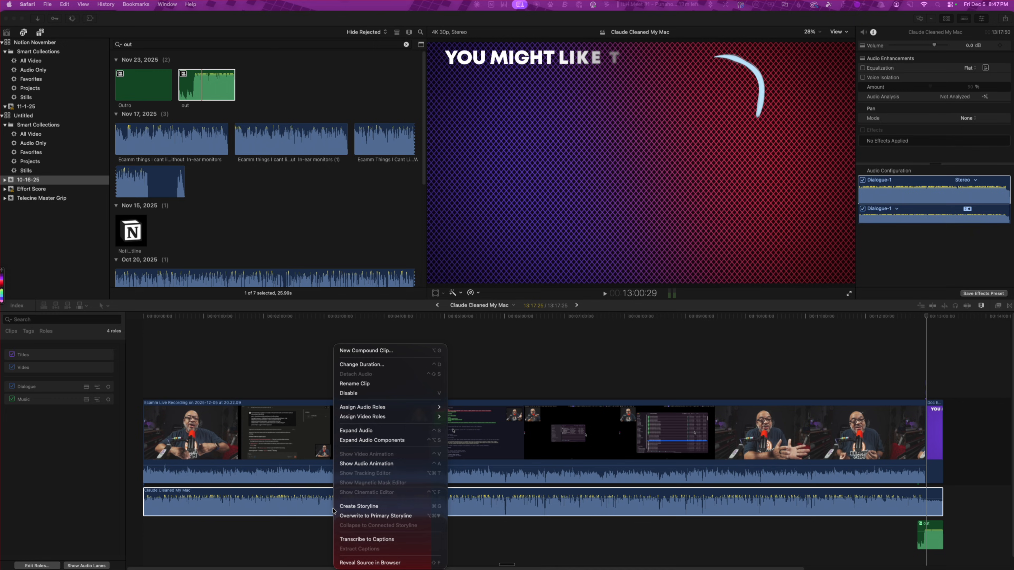
mouse_move(410, 412)
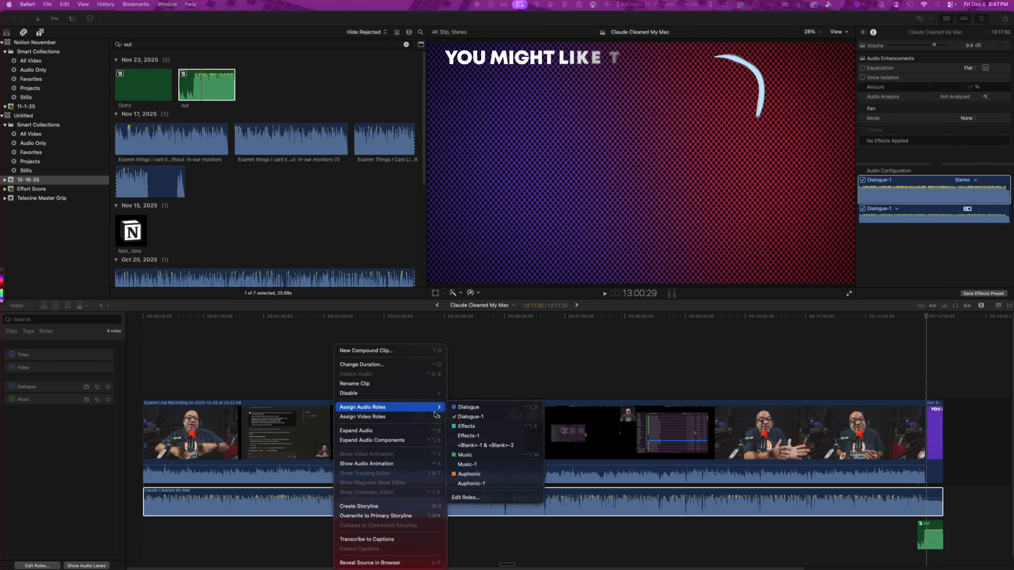
click(480, 476)
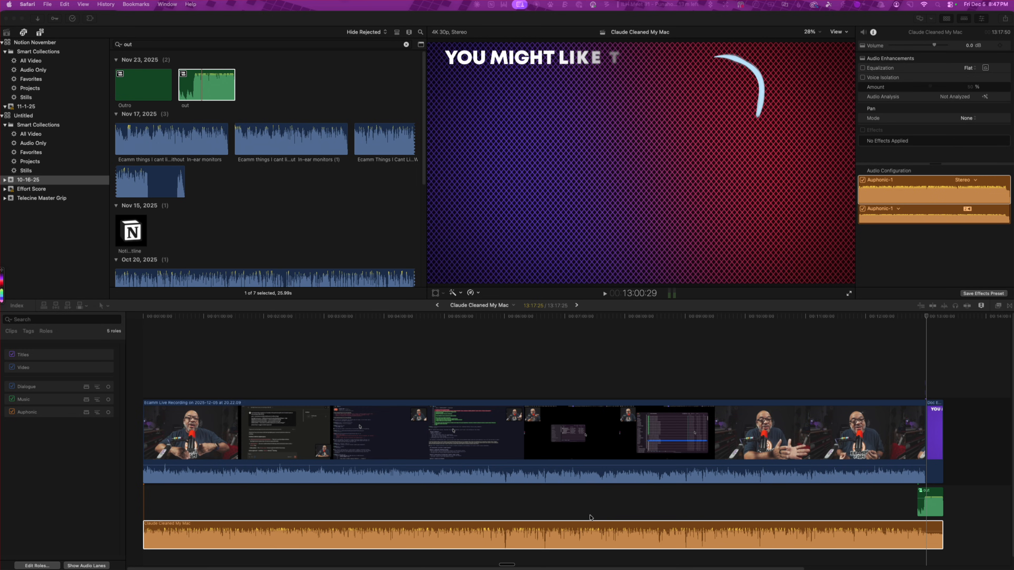
click(615, 512)
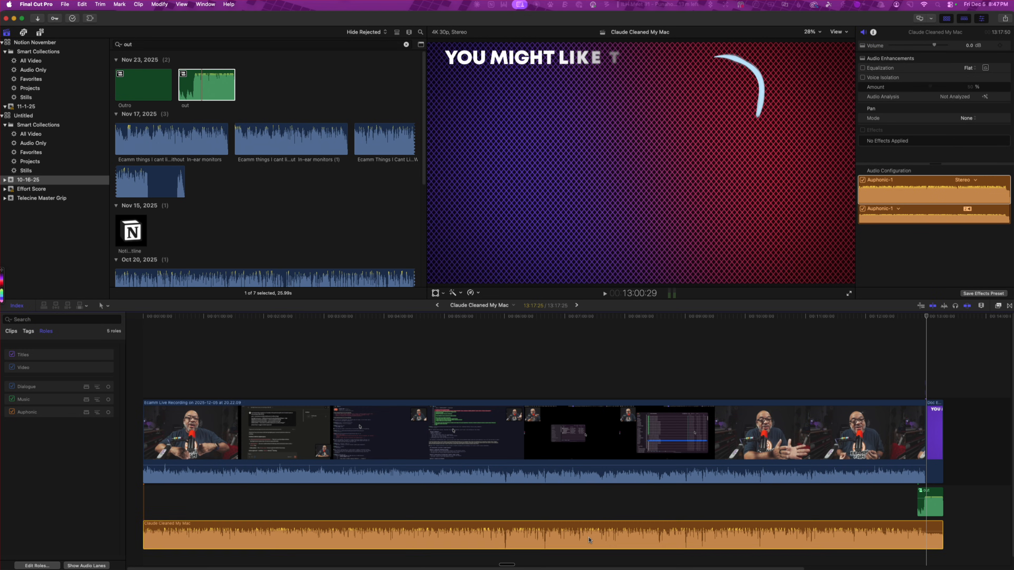
key(super+z)
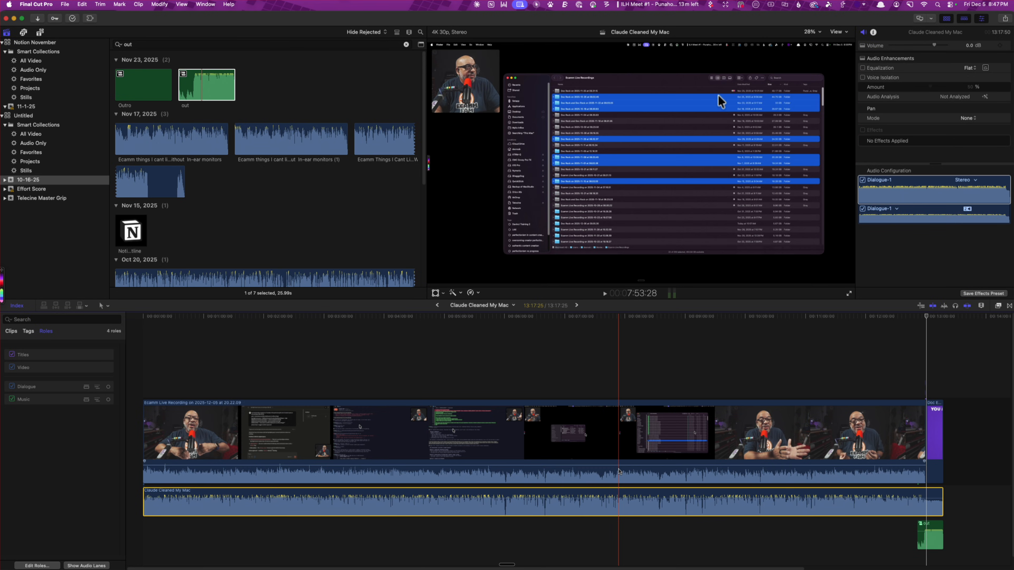
Lower the volume of the main recording's own audio in the timeline to silence
drag(621, 466, 623, 532)
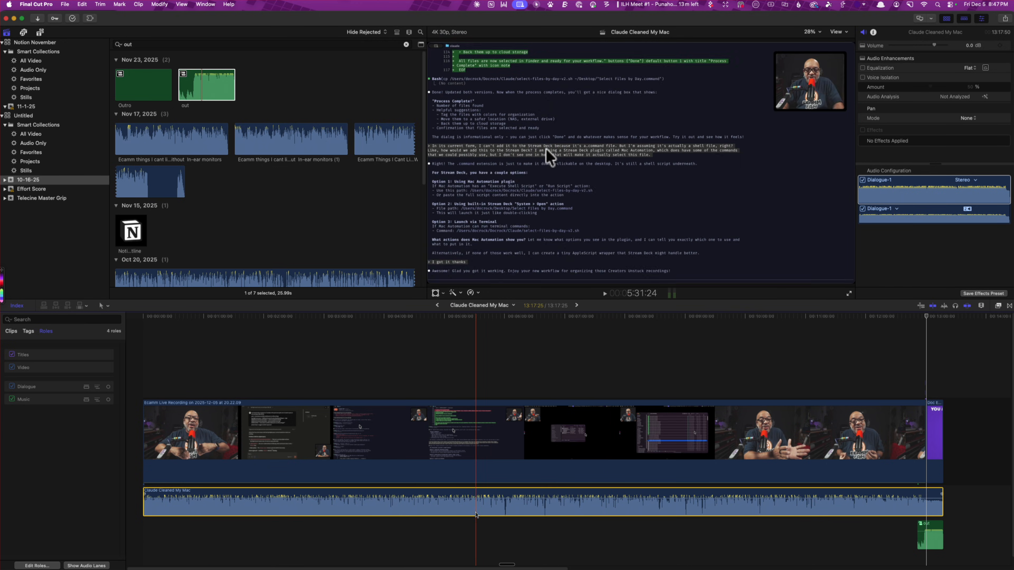
right_click(481, 500)
mouse_move(552, 412)
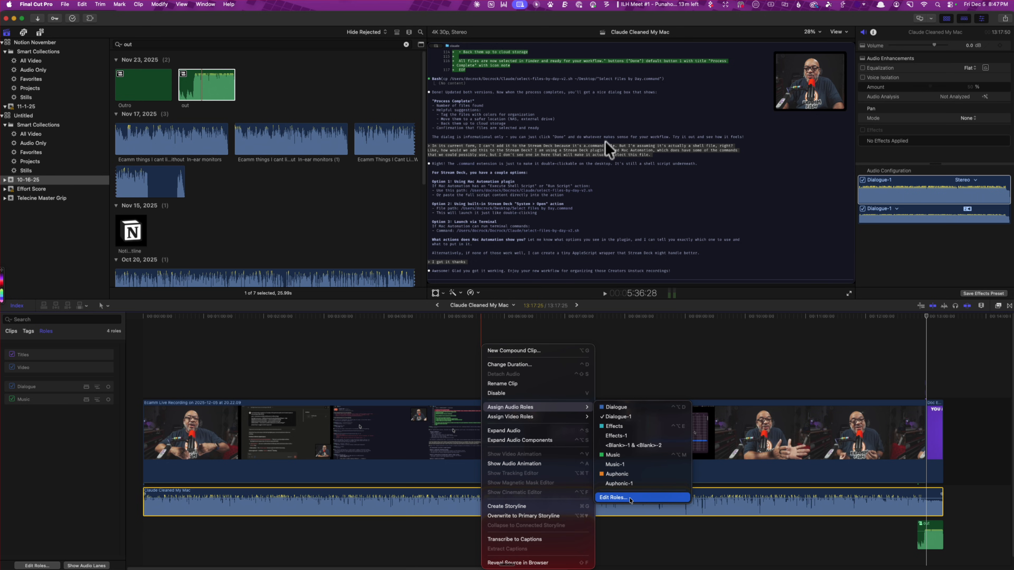
click(613, 497)
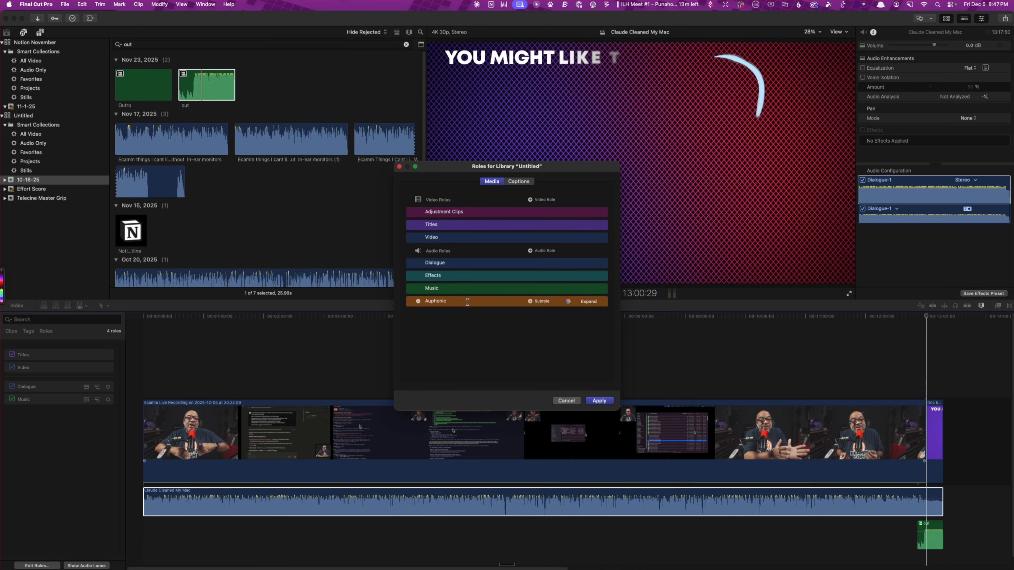
double_click(465, 296)
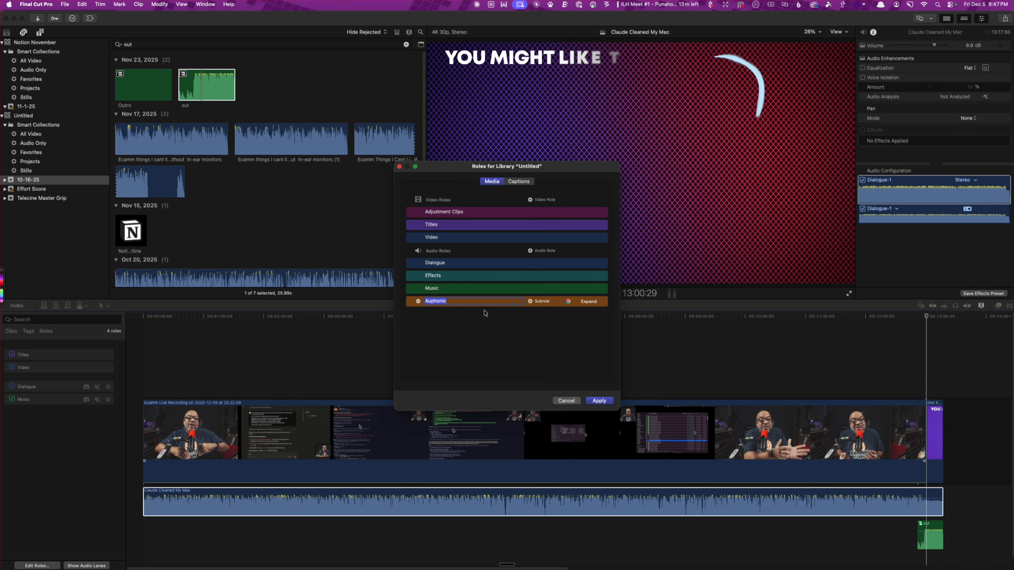
click(566, 400)
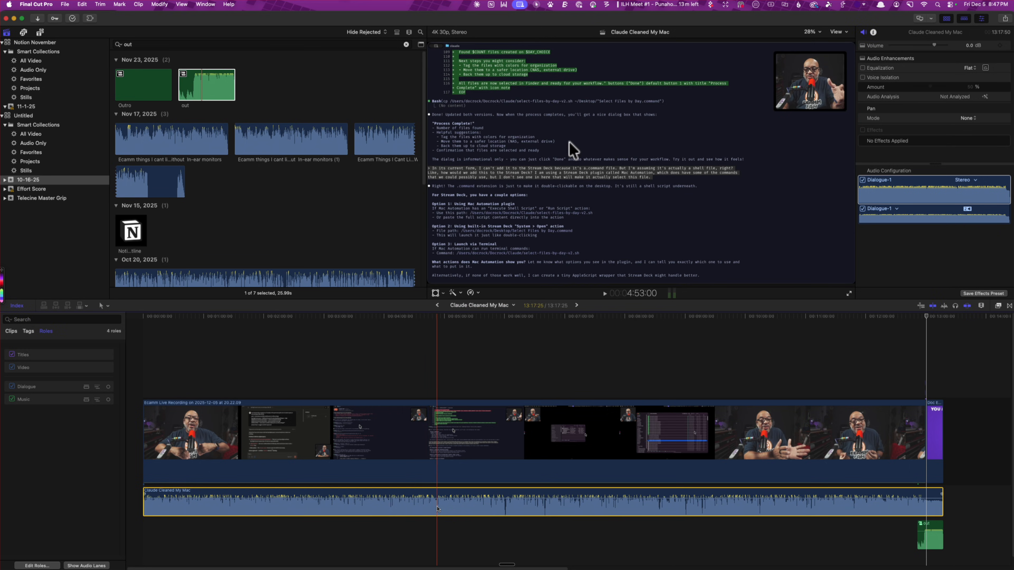
Assign the Auphonic audio role to the processed Claude Cleaned My Mac audio clip
right_click(438, 501)
mouse_move(515, 407)
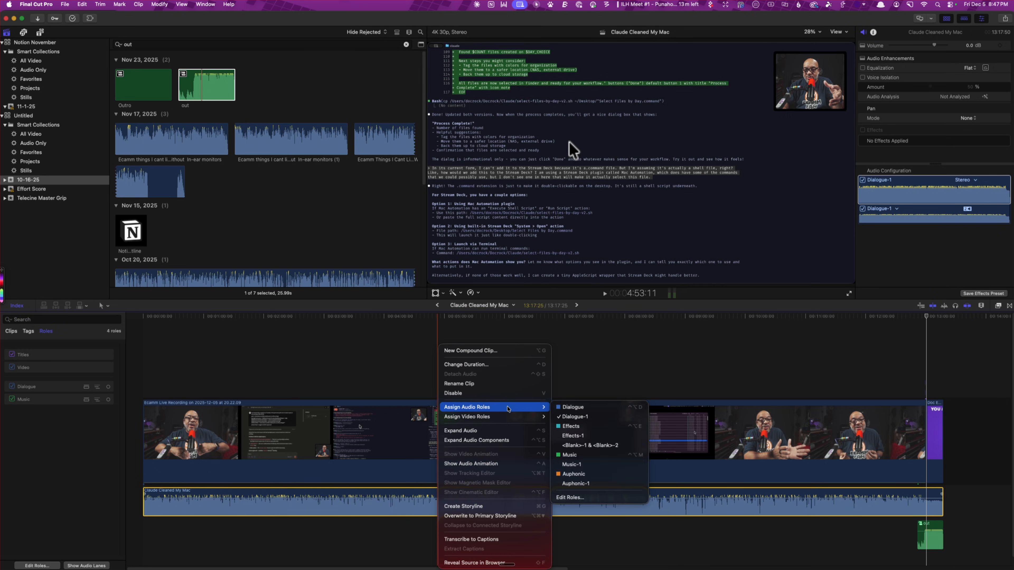
click(599, 475)
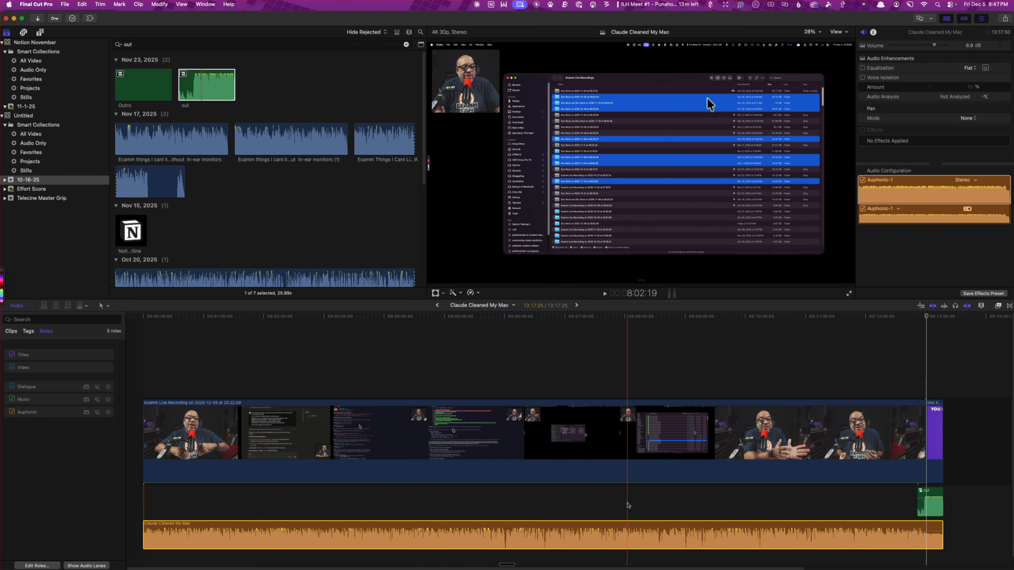
Disable the outro music clip at the end of the Claude Cleaned My Mac timeline
click(930, 493)
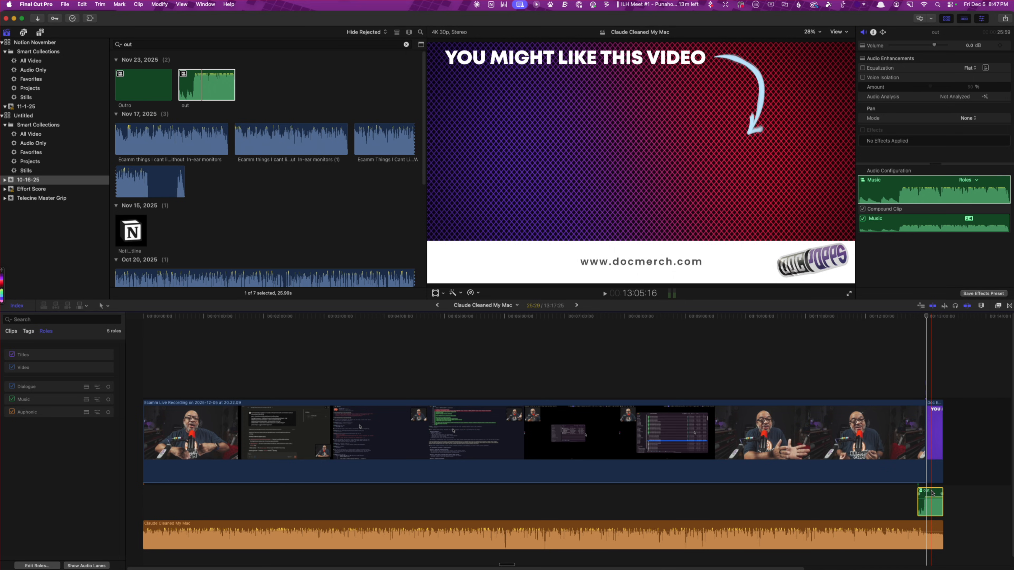
key(v)
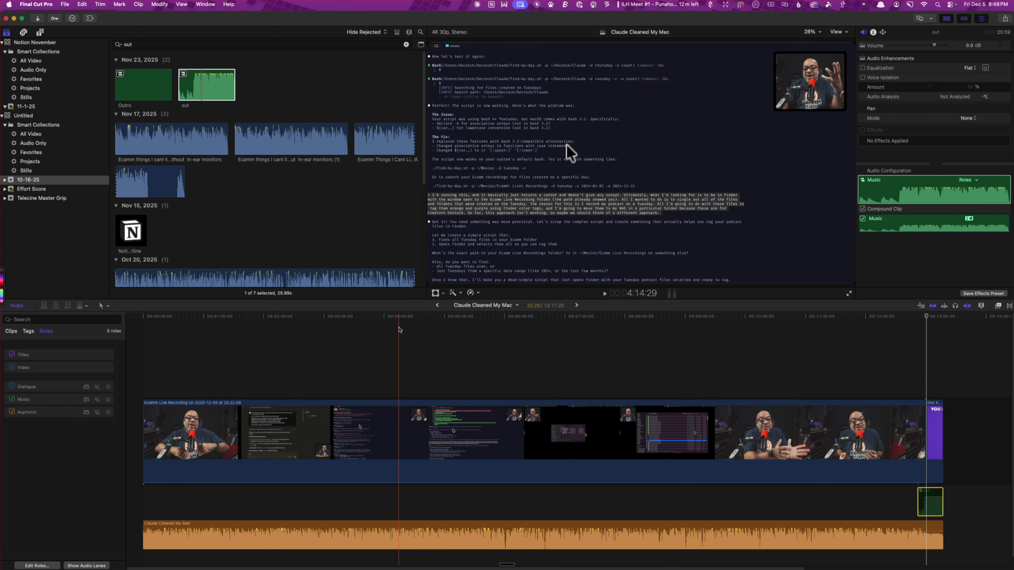
Check the outro music clip in the No Lables project, and return to the Claude Cleaned My Mac timeline shortly before the end card
click(438, 307)
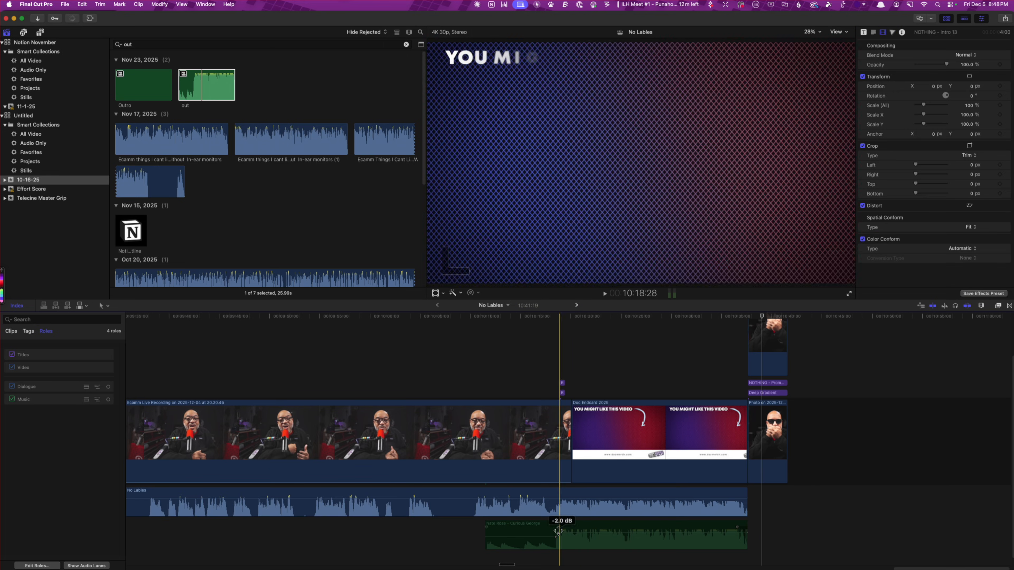
click(528, 532)
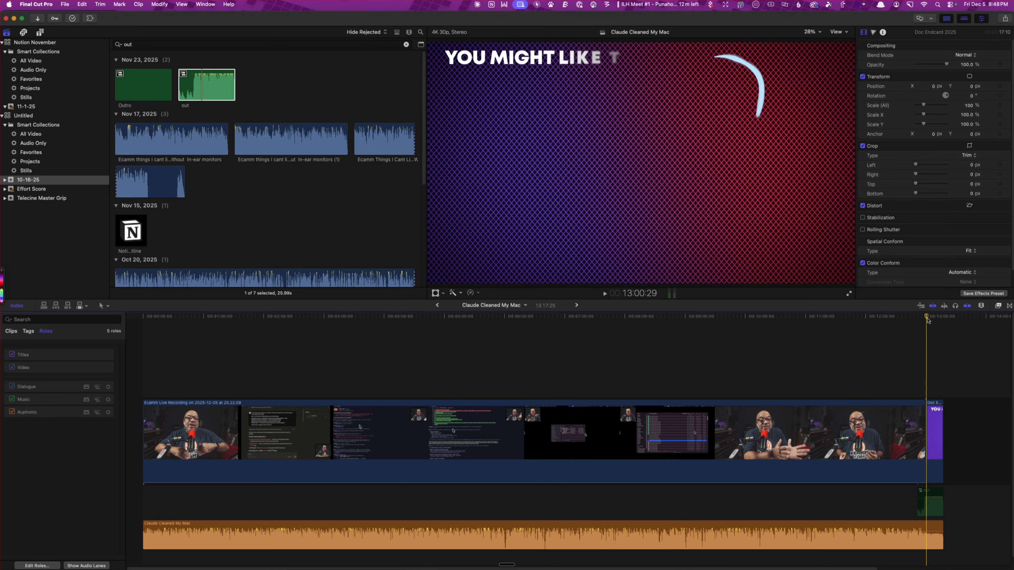
click(906, 324)
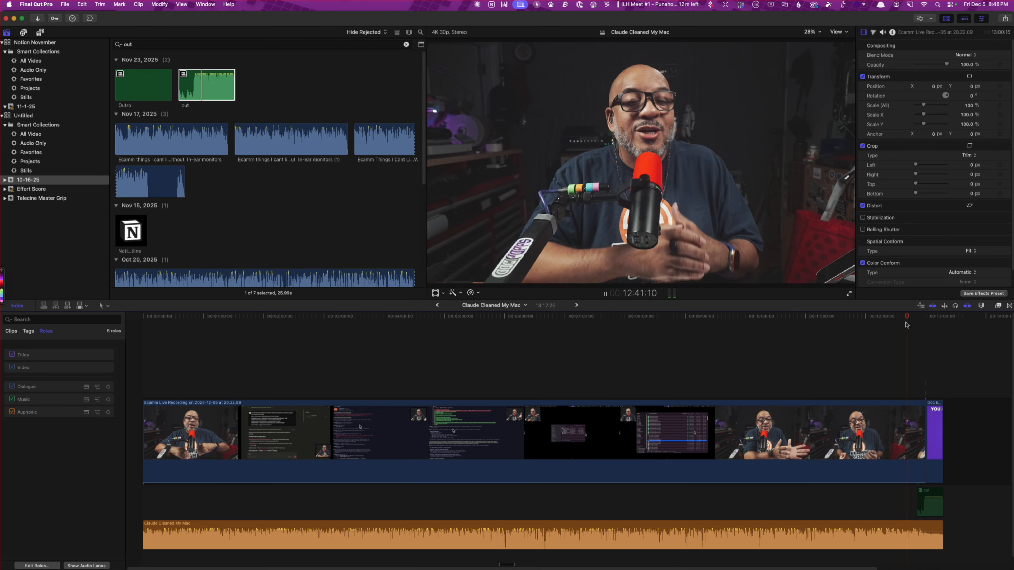
Export the project as HEVC - High Efficiency Video in Computer format, HEVC 8-bit at 3840 x 2160, saved to the Desktop as Claude Cleaned My Mac
click(1003, 20)
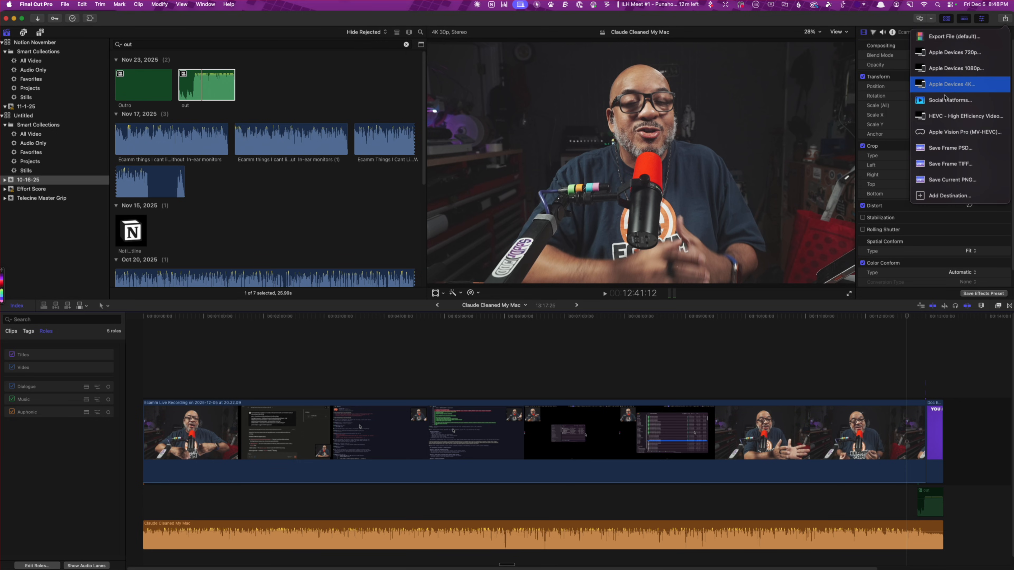
click(942, 120)
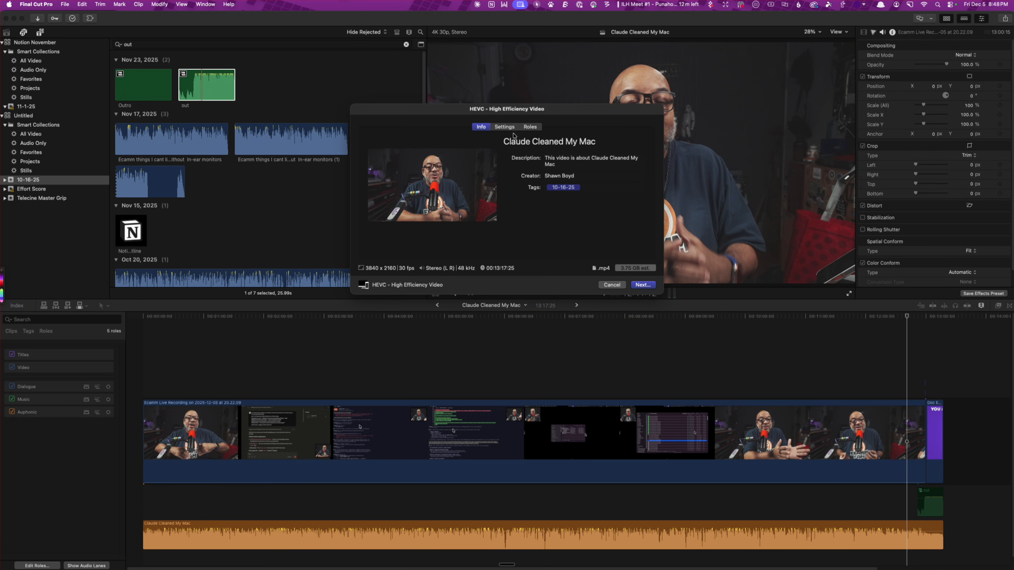
click(505, 127)
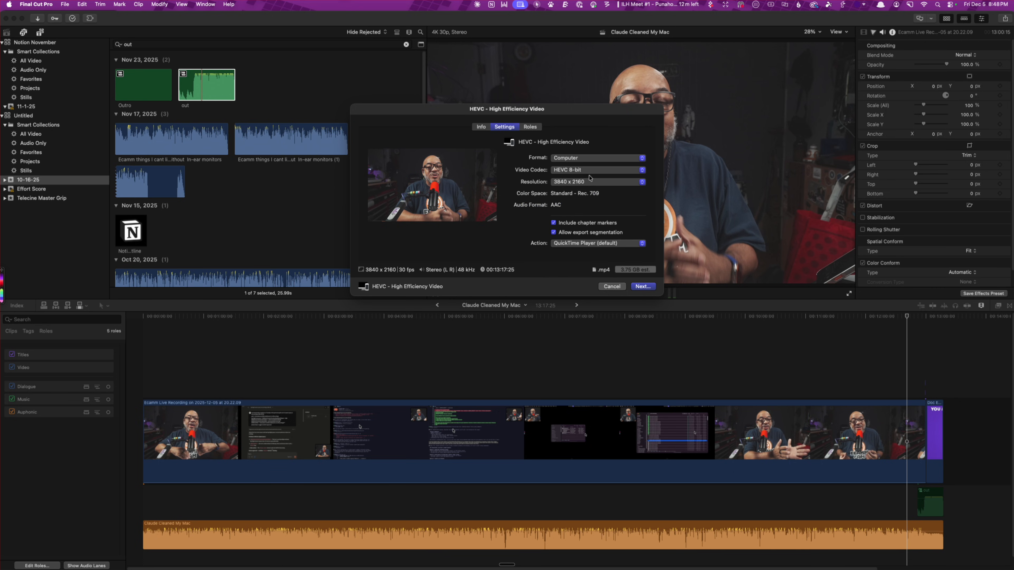
click(591, 171)
click(591, 172)
click(605, 183)
click(604, 182)
click(593, 158)
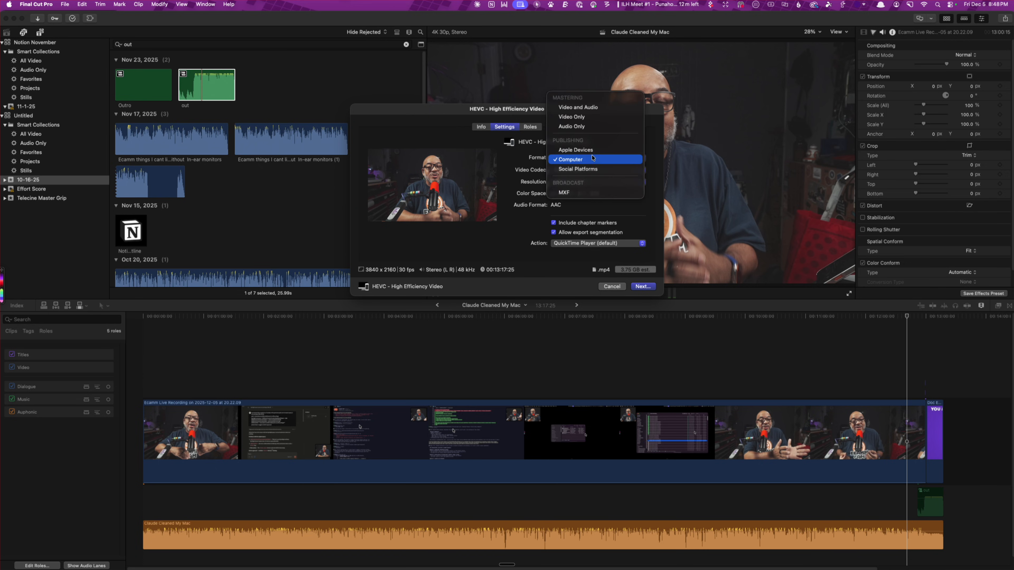
click(593, 159)
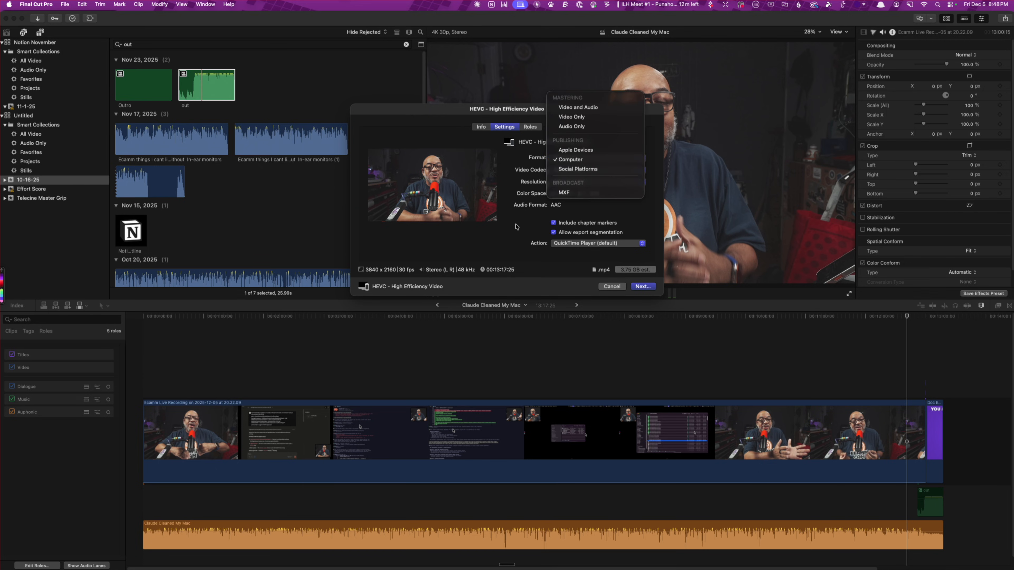
click(639, 287)
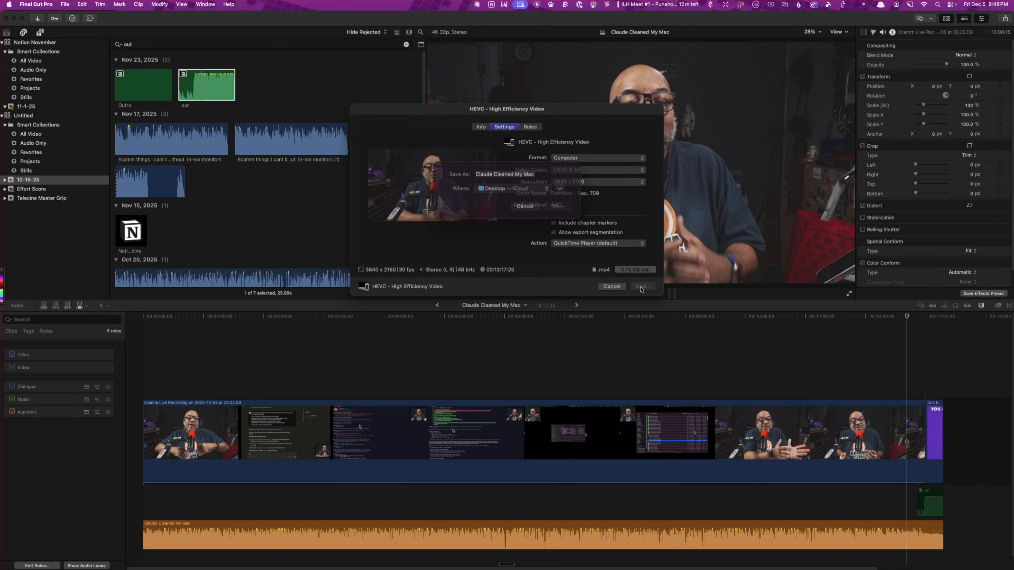
click(557, 216)
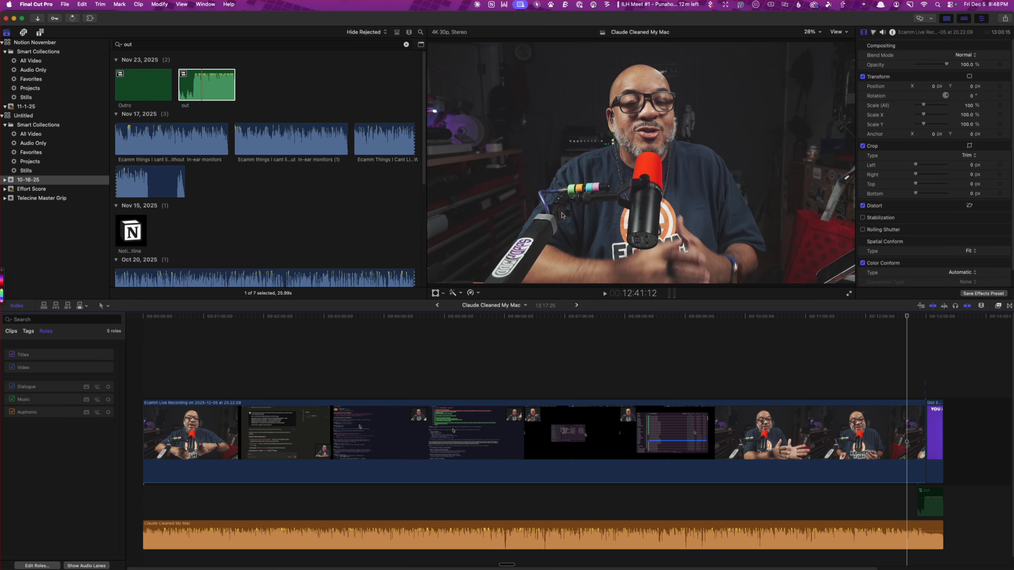
Switch to Ecamm Live
key(super+Tab)
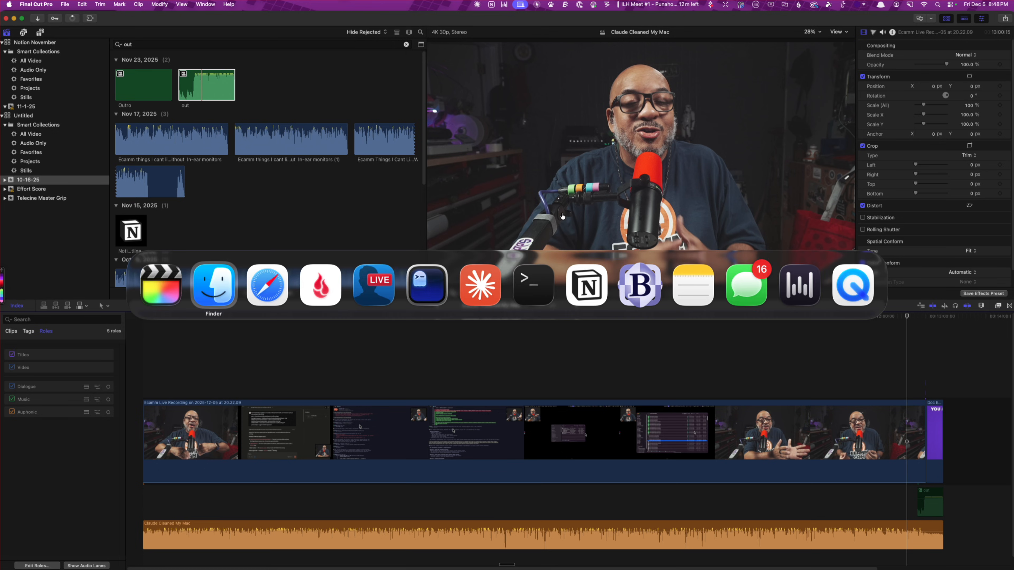
key(super+Tab)
key(super+Tab)
key(super+Tab)
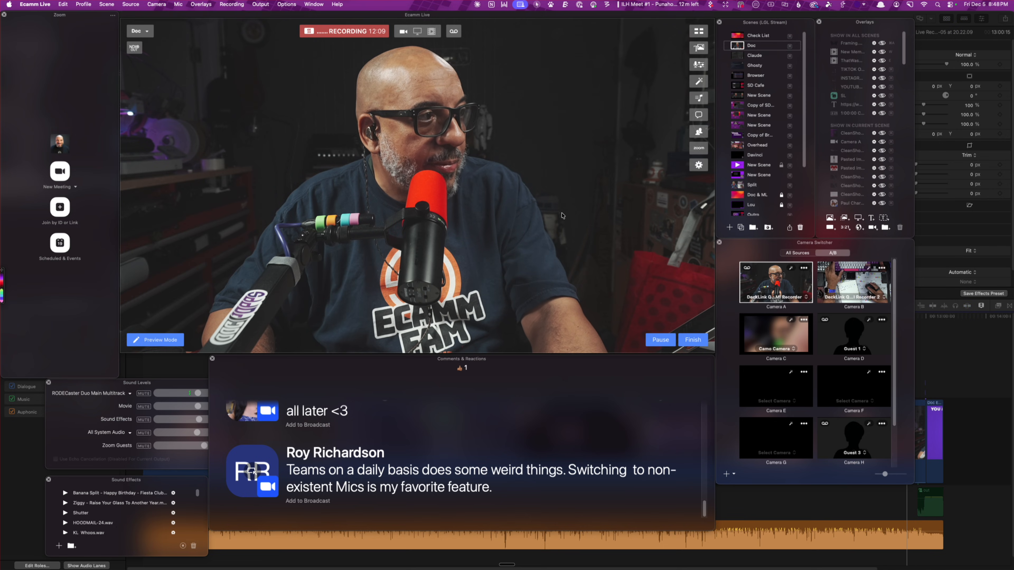
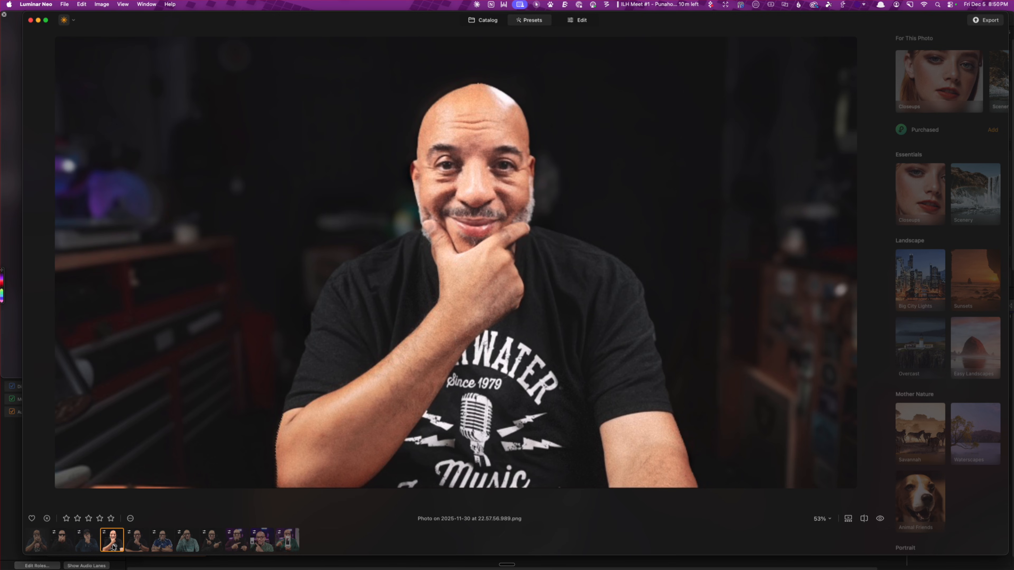
Copy the adjustments from the 2025-11-30 chin-on-hand photo and paste them onto Photo on 2025-12-05 at 20.49.23.386.png
right_click(112, 546)
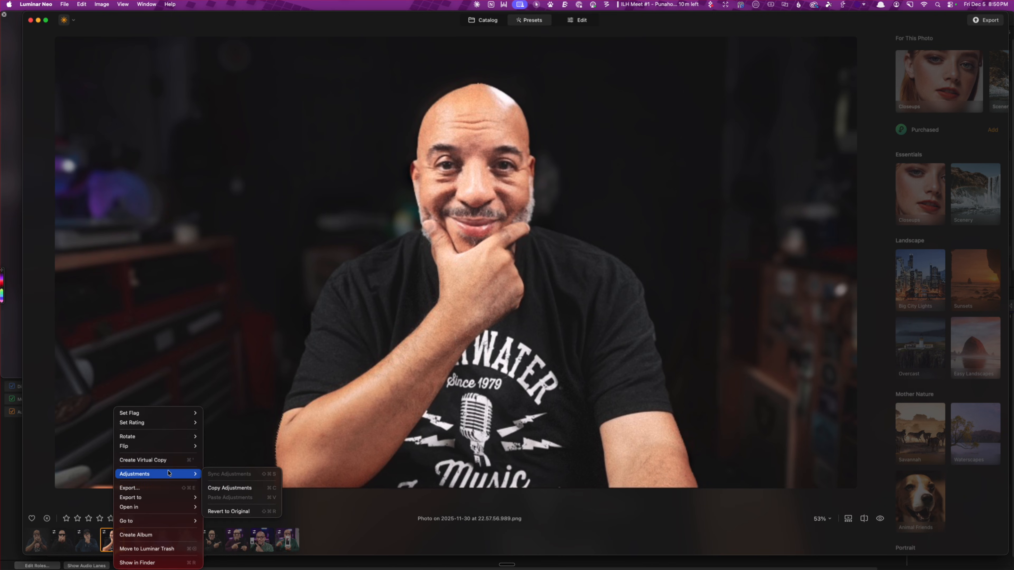
mouse_move(170, 474)
click(248, 488)
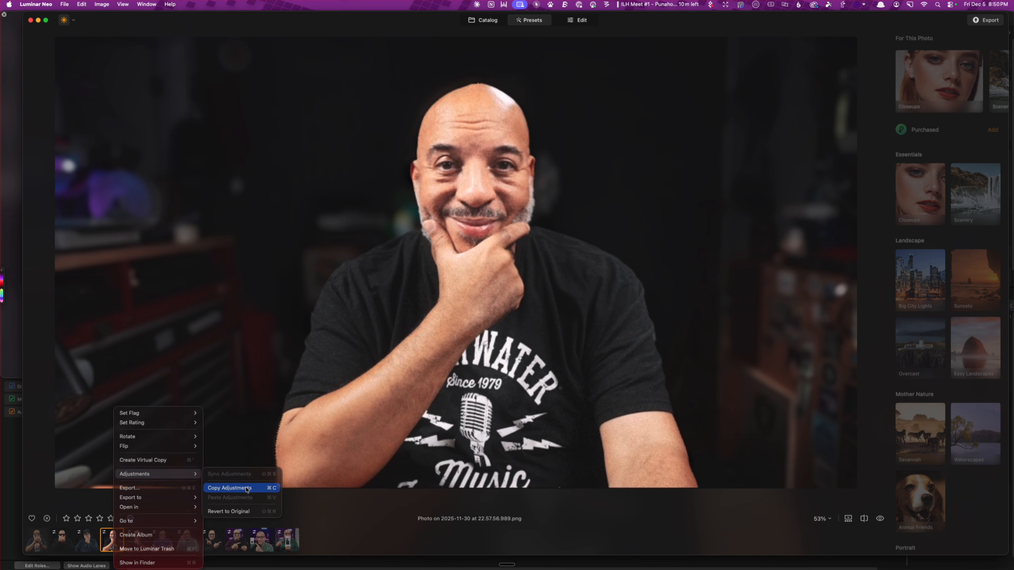
click(39, 544)
right_click(38, 546)
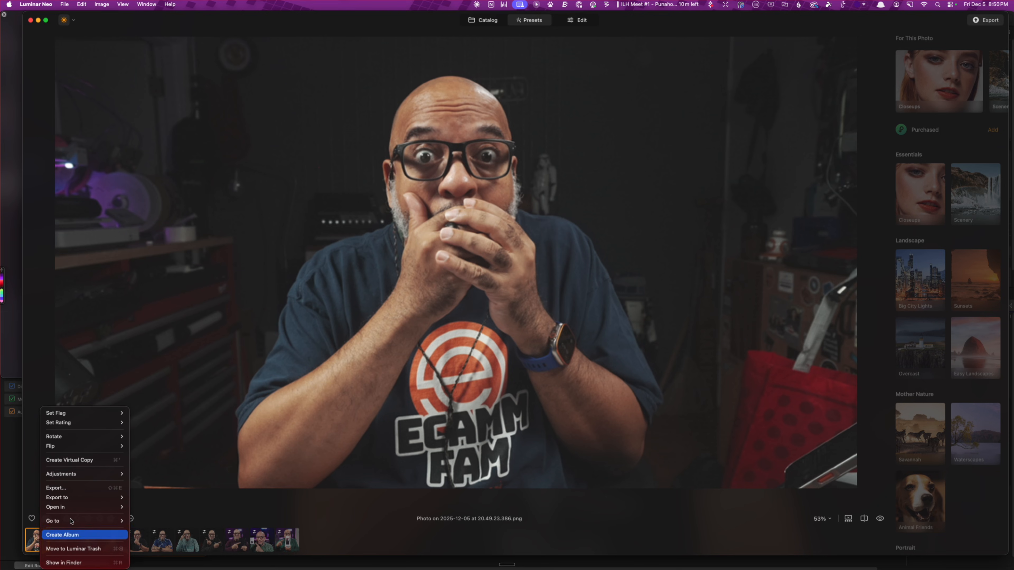
mouse_move(100, 474)
click(163, 498)
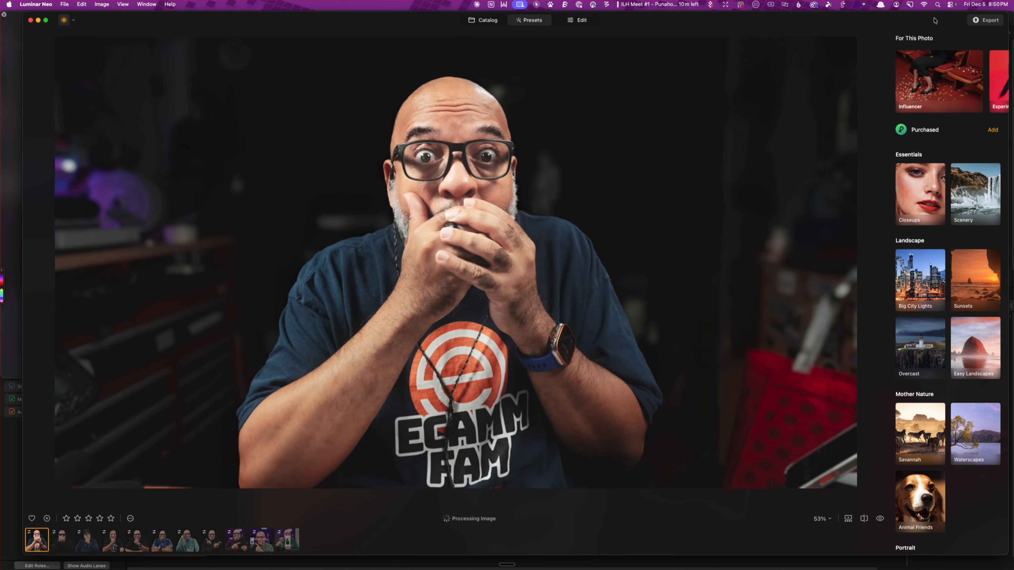
Export the adjusted photo as an 8-bit TIFF to the Desktop and close Luminar Neo
click(977, 22)
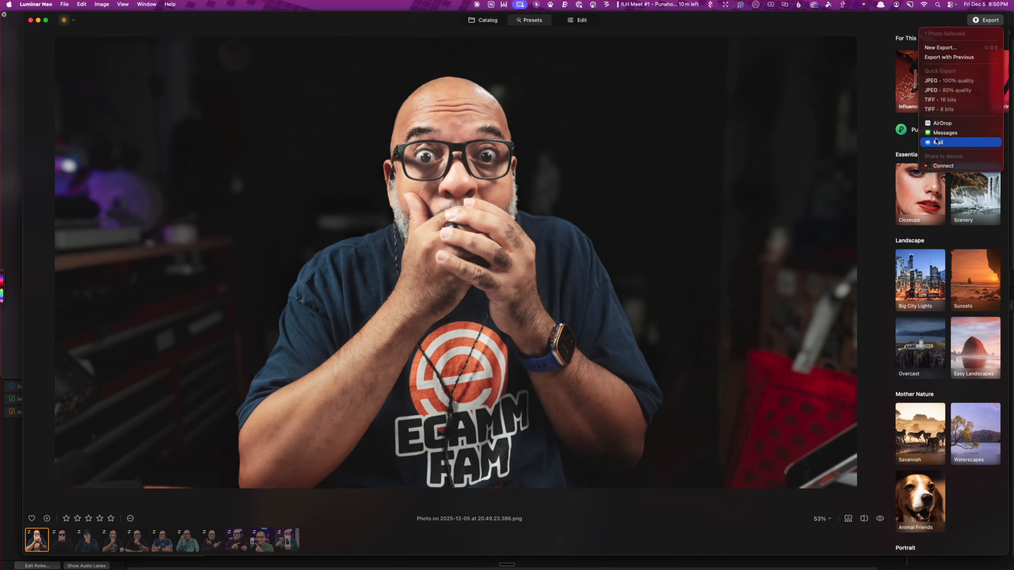
click(950, 110)
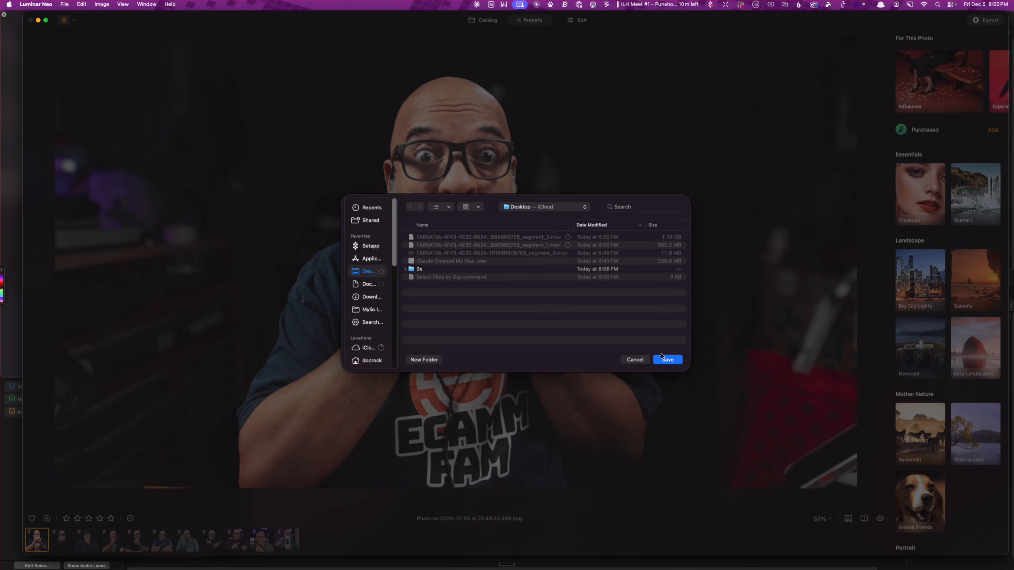
click(674, 361)
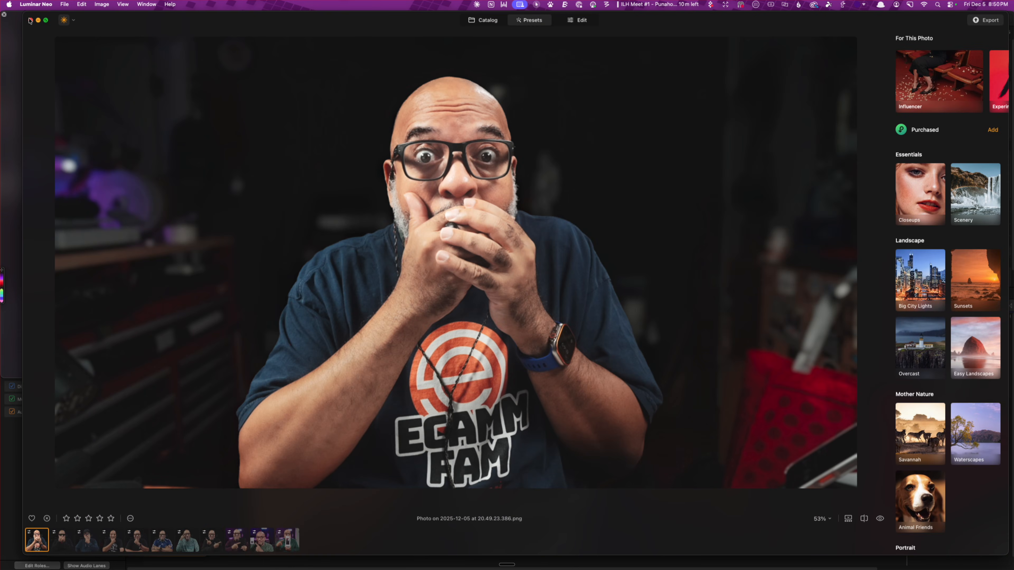
click(32, 21)
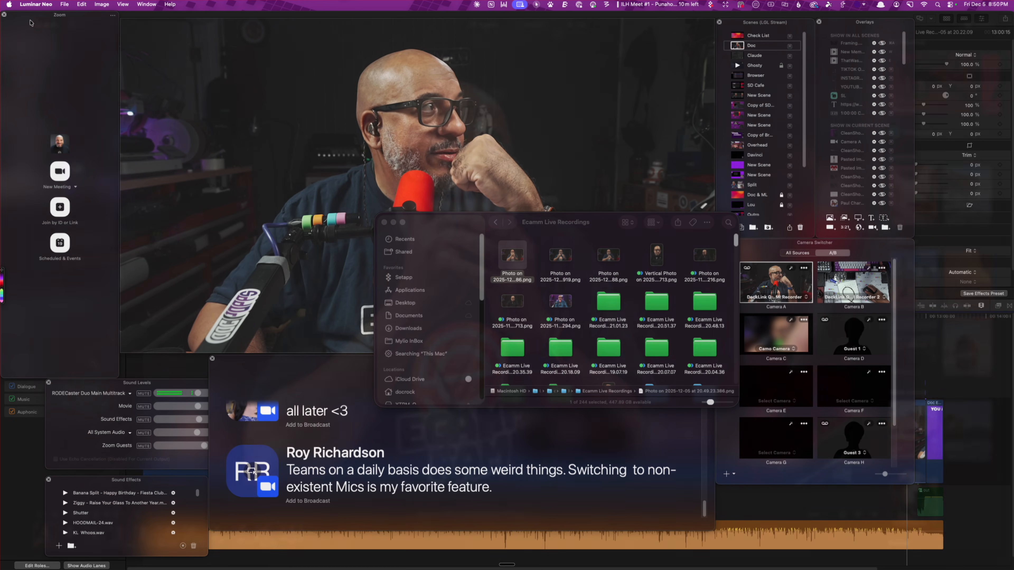
click(40, 5)
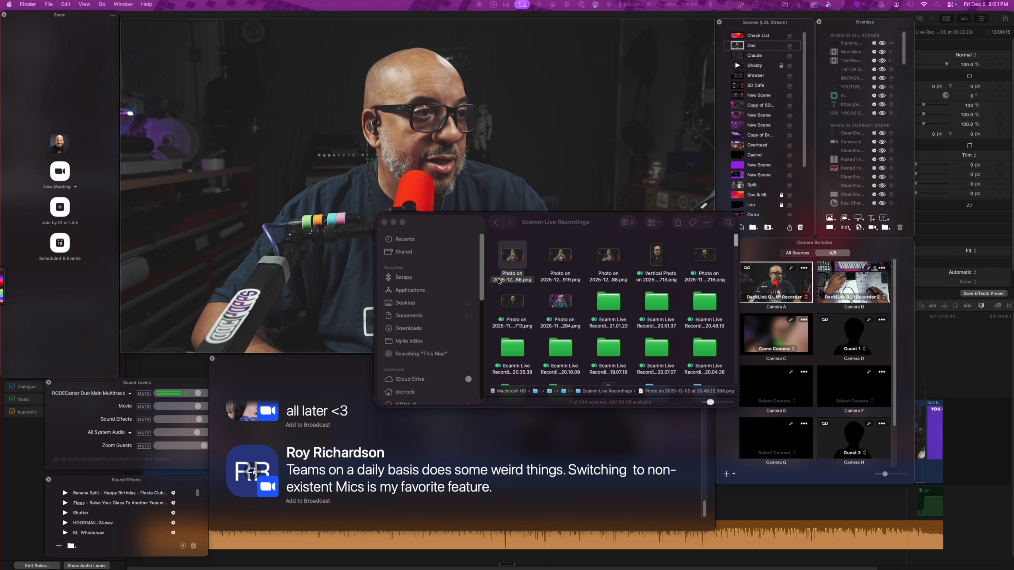
Open the Desktop folder in Finder and preview the exported TIFF photo at large size
mouse_move(441, 561)
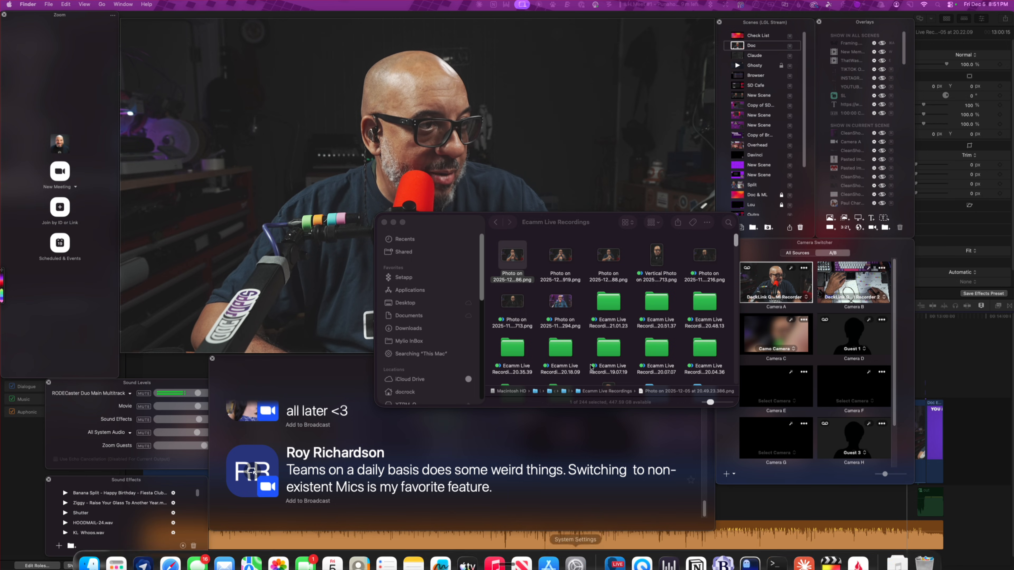
click(434, 304)
click(434, 303)
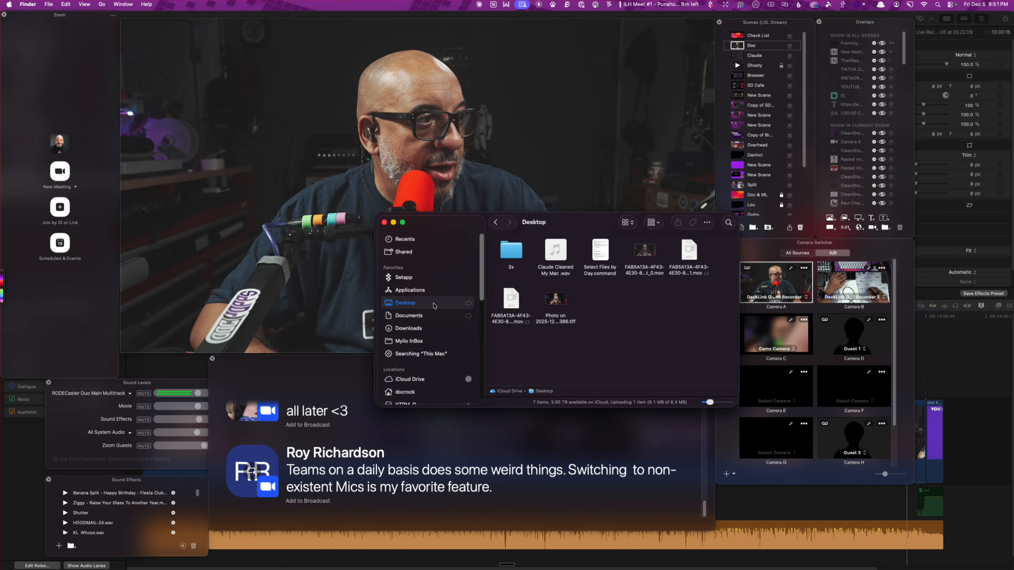
click(551, 302)
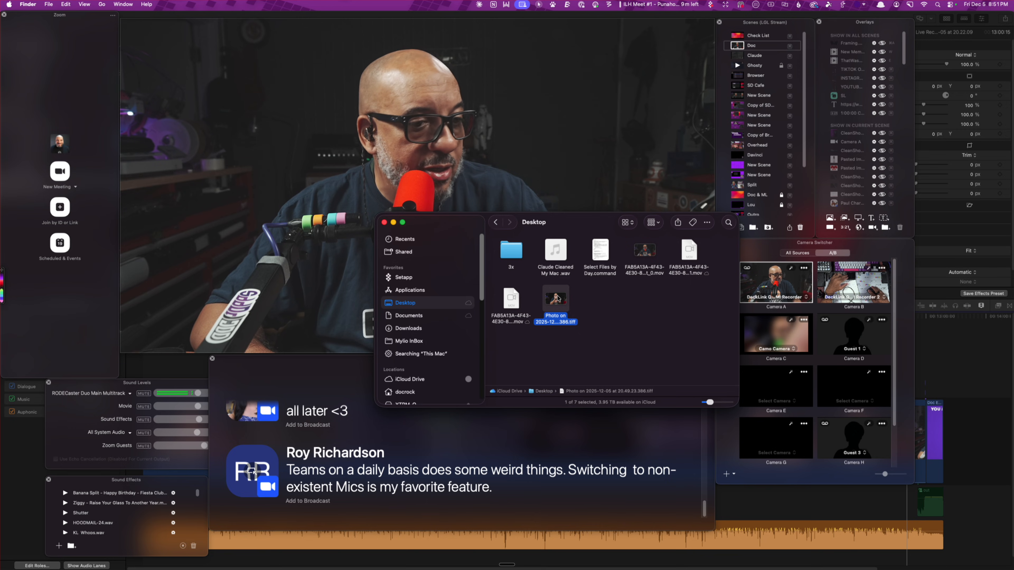
key(space)
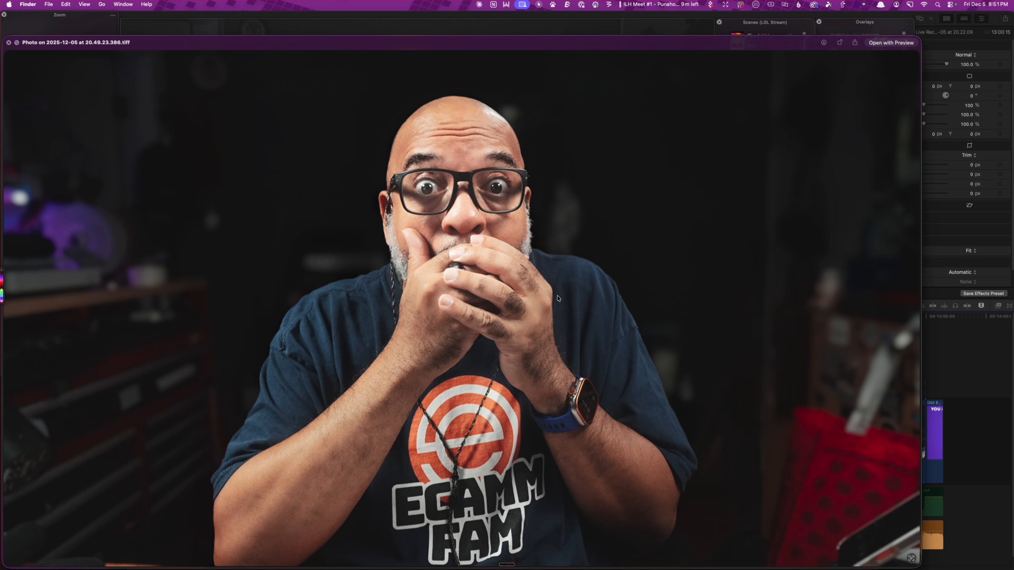
key(space)
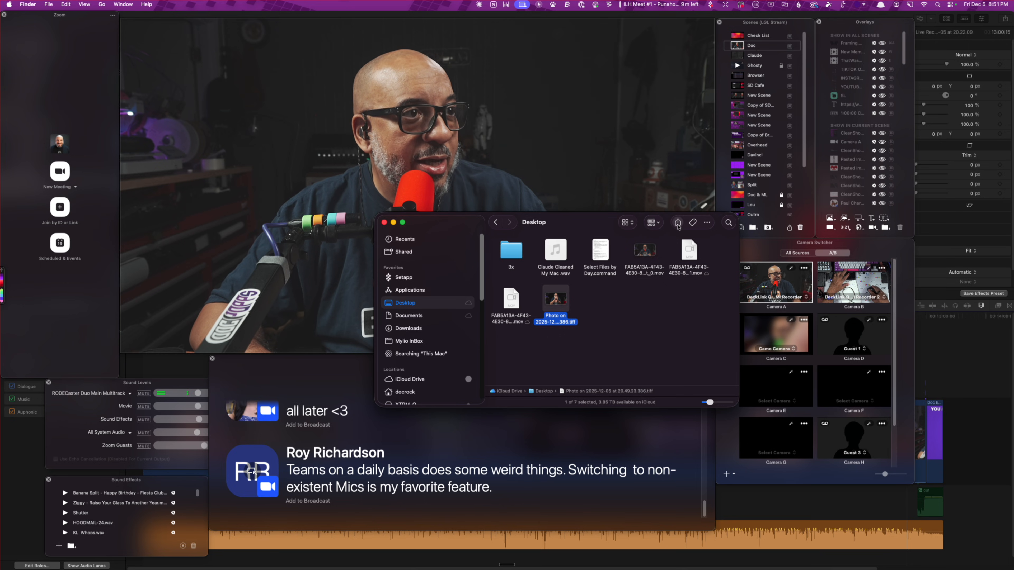
Switch to Final Cut Pro and expand the Sharing task in Background Tasks to check the export's progress
drag(575, 231, 1013, 231)
click(974, 358)
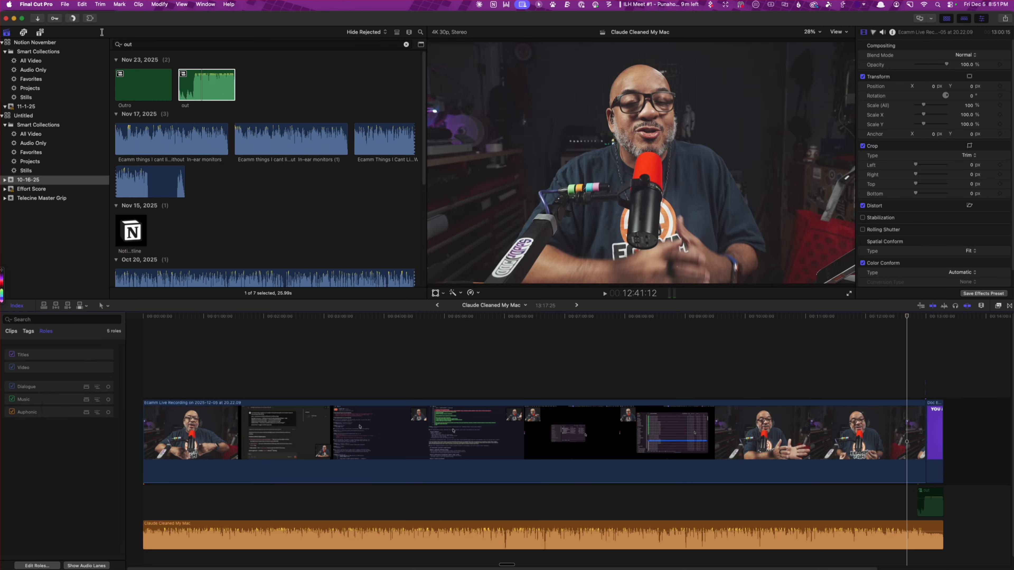
click(71, 21)
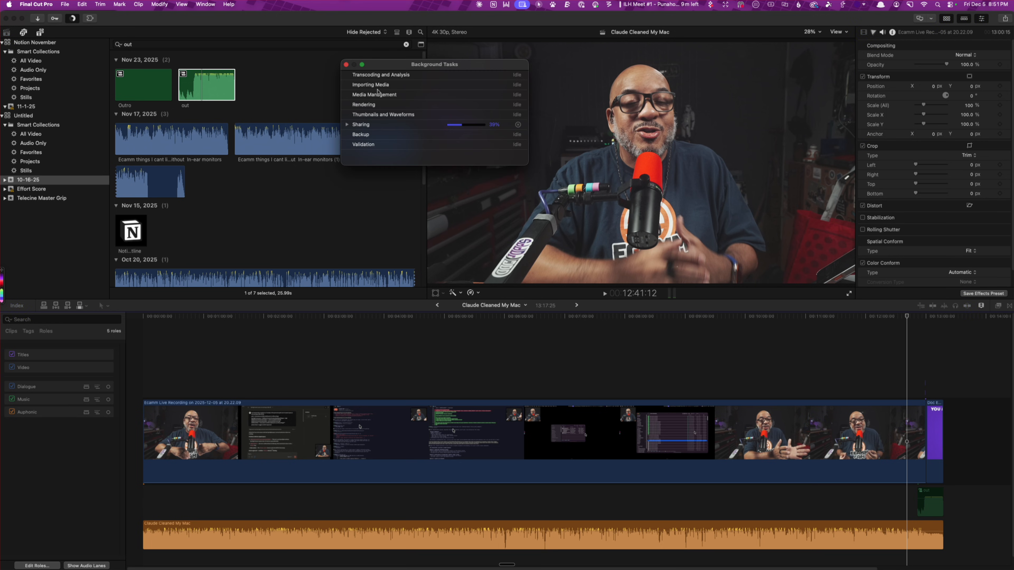
click(347, 125)
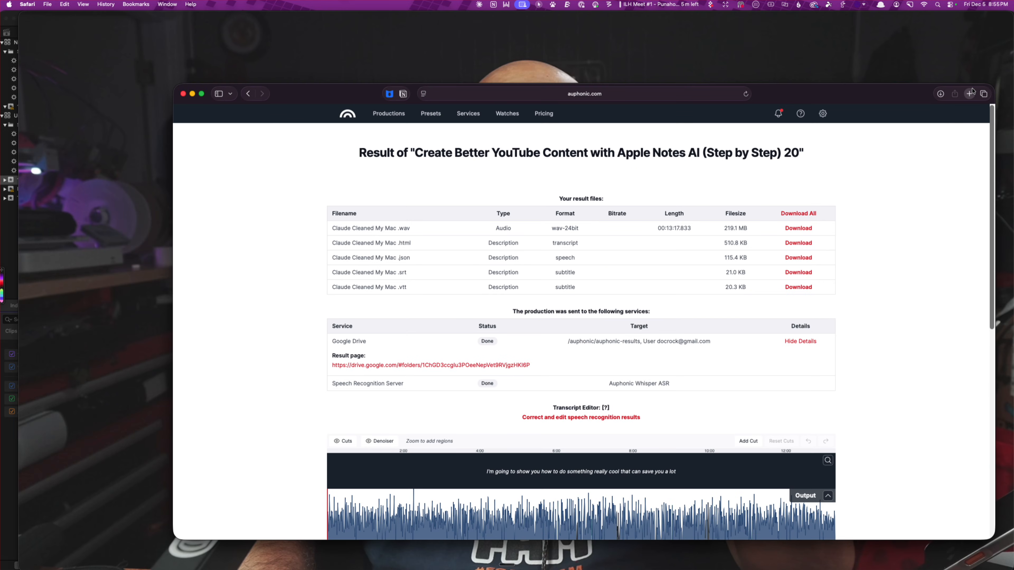
Open youtube.com in a new Safari tab and upload the exported Claude Cleaned My Mac video file
click(969, 93)
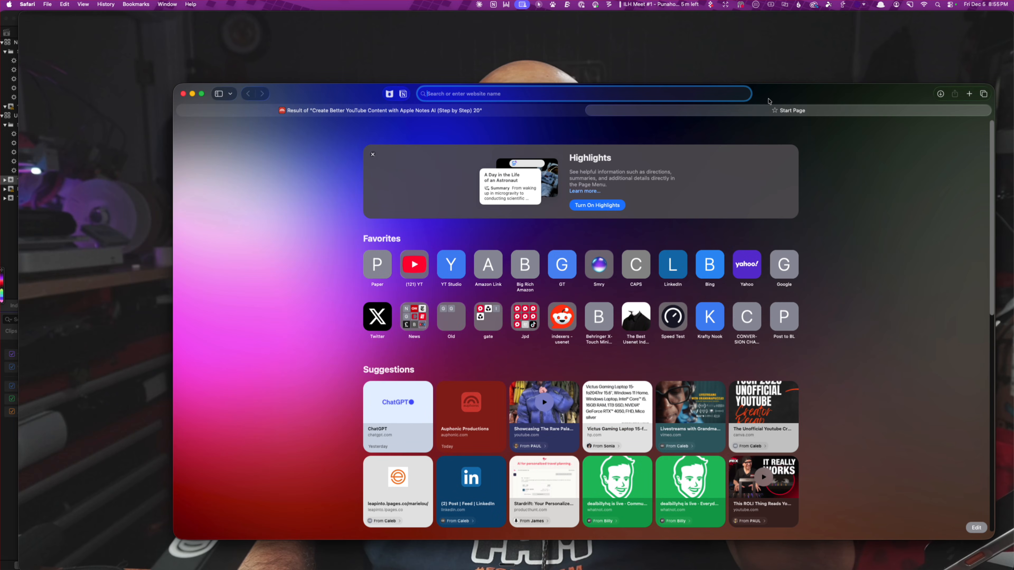
text(youtube.com)
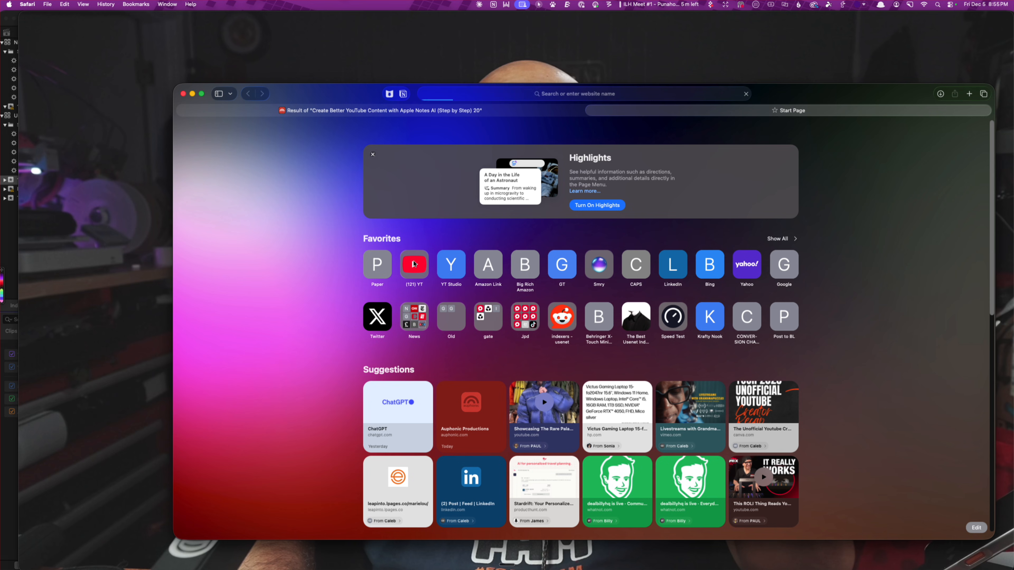
key(Return)
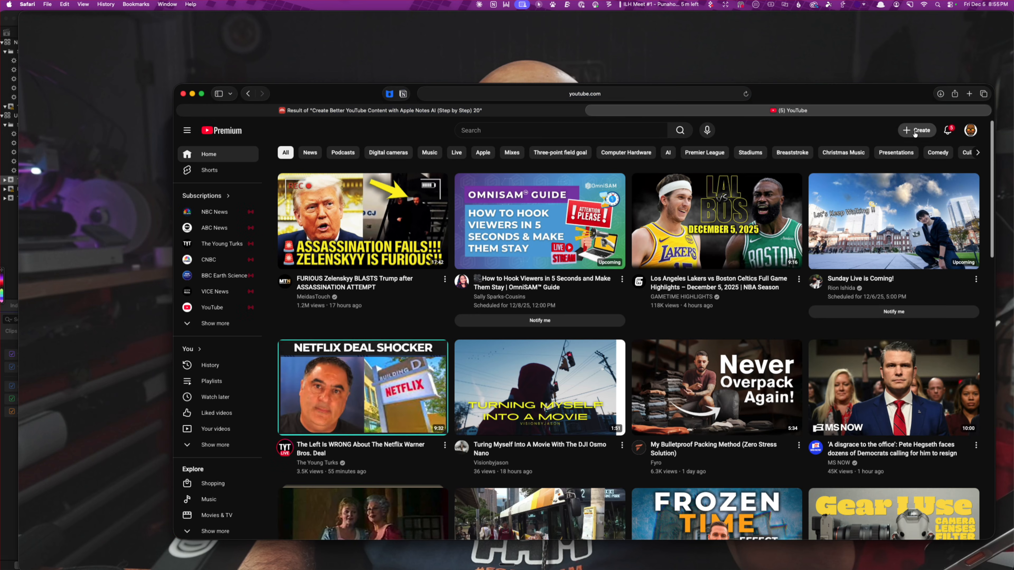
click(915, 134)
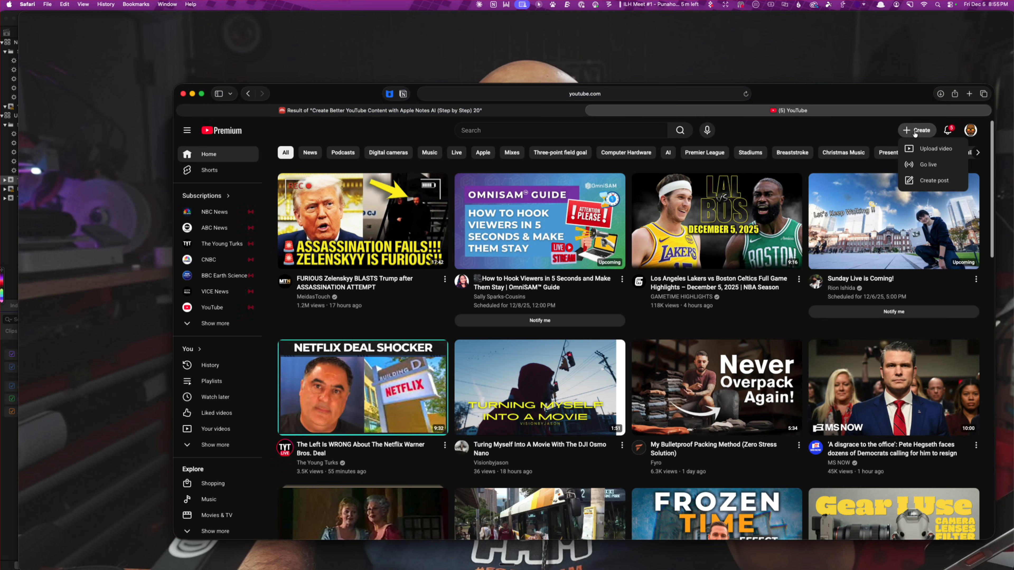
click(917, 151)
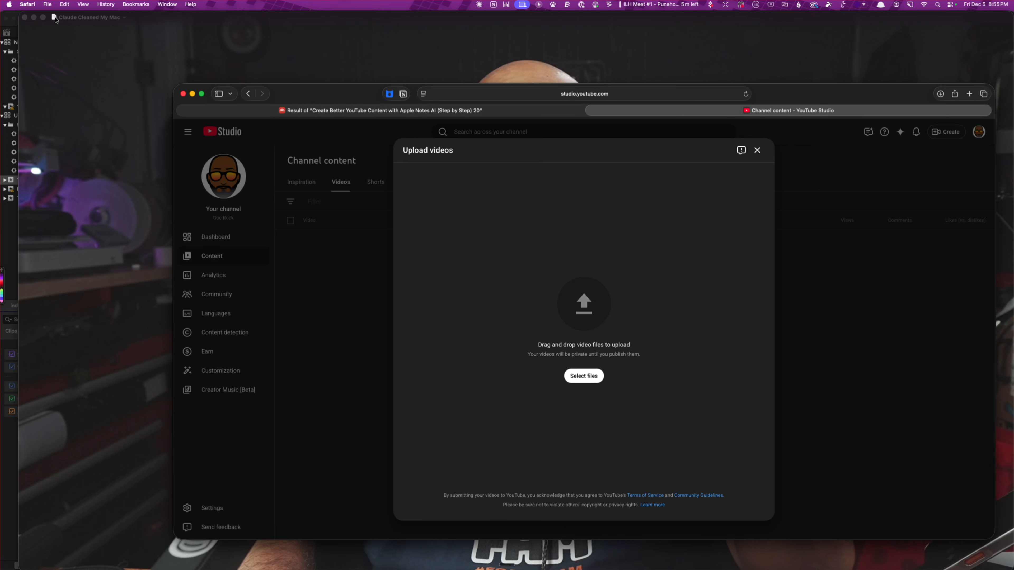
drag(55, 19, 583, 318)
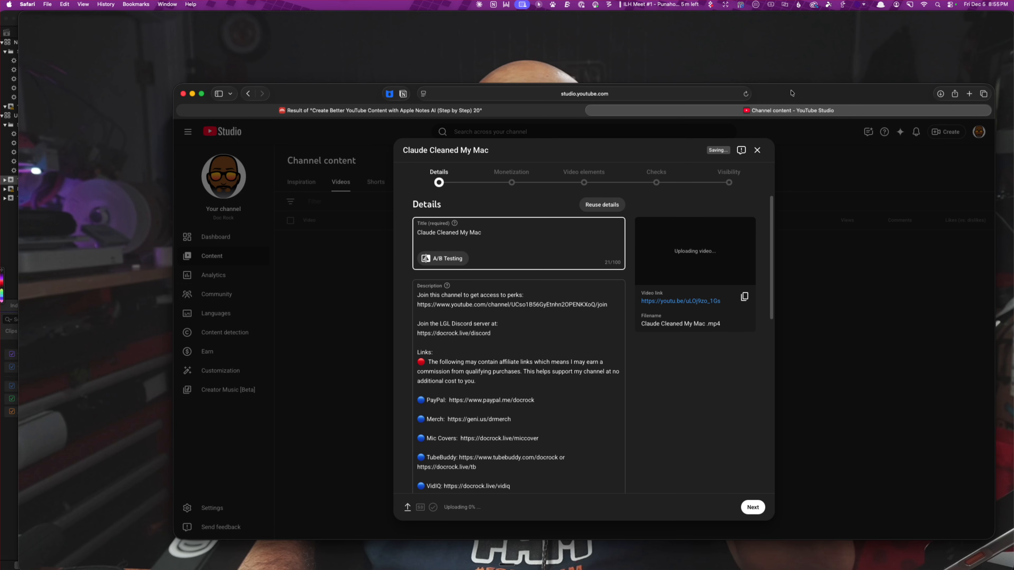
Open ChatGPT in a new browser tab, collapse the GPTs list and open the YouTube Descriptions project
drag(792, 93, 726, 64)
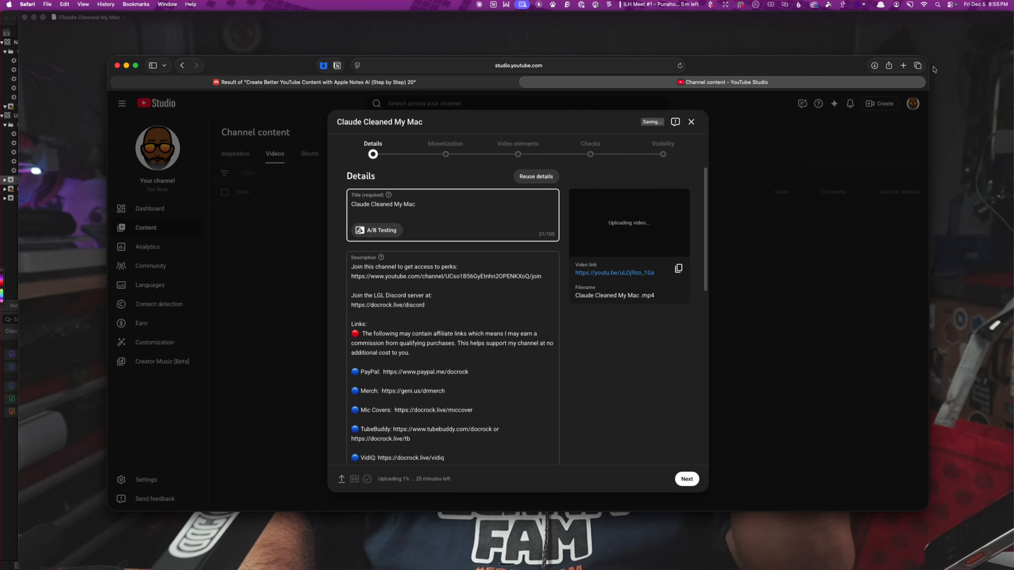
click(903, 65)
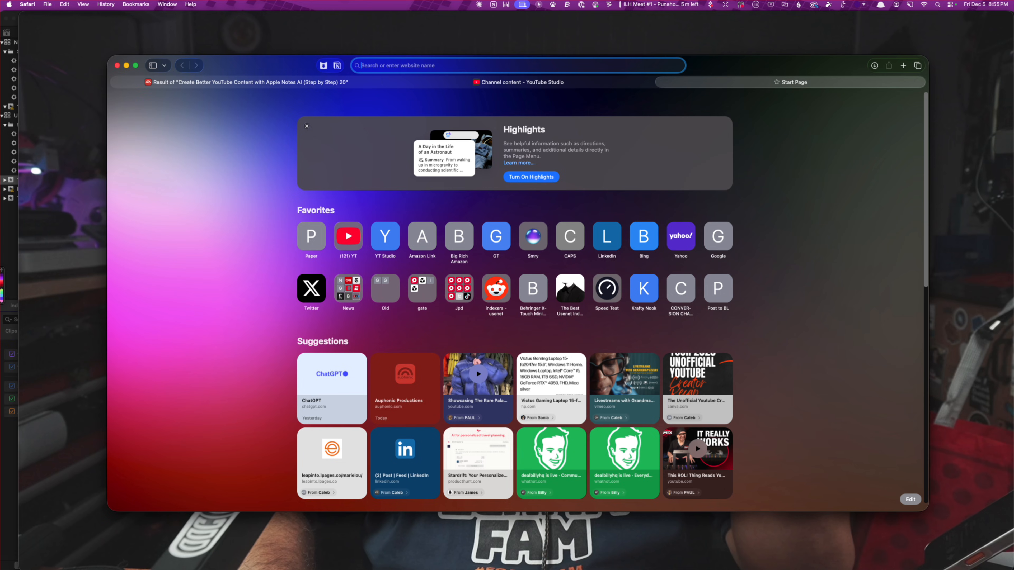
text(chatgpt.com)
key(Return)
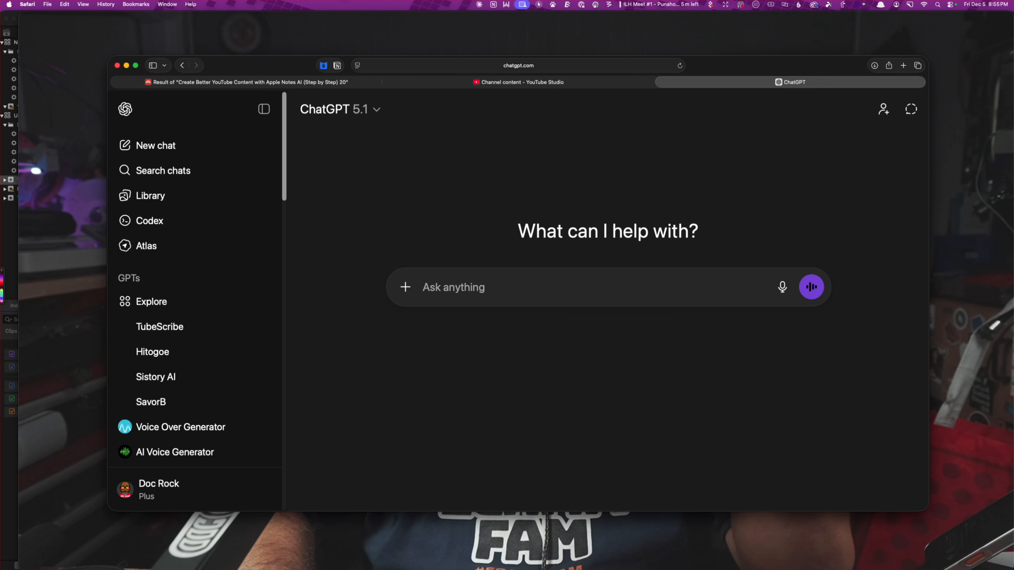
scroll(244, 356, down, 2)
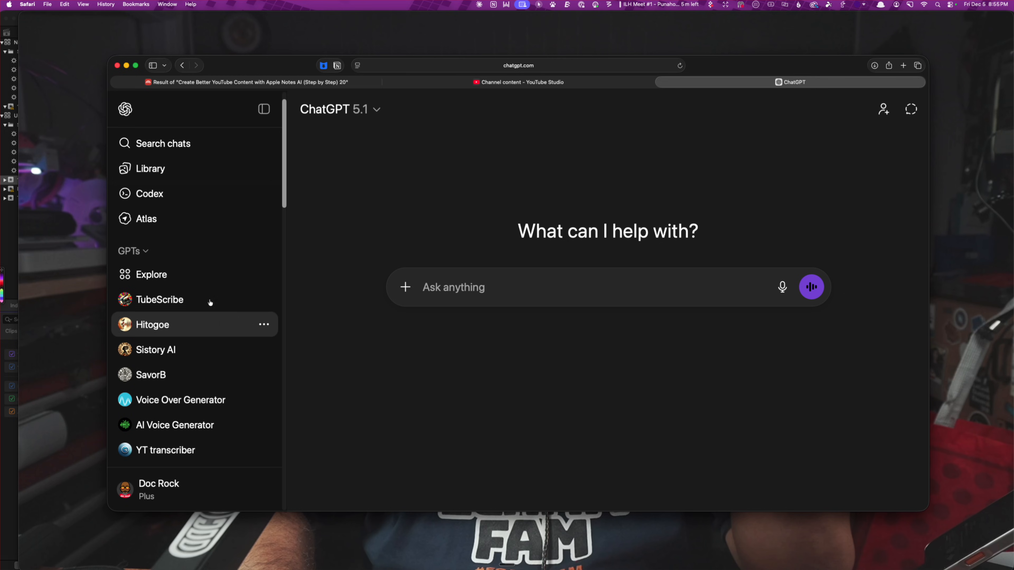
click(142, 252)
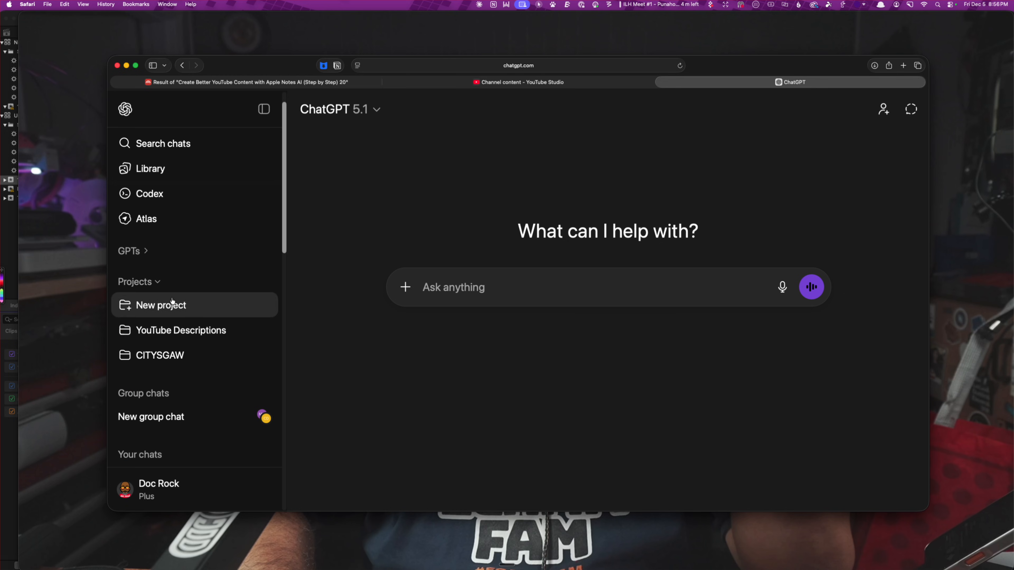
scroll(171, 302, down, 2)
click(180, 303)
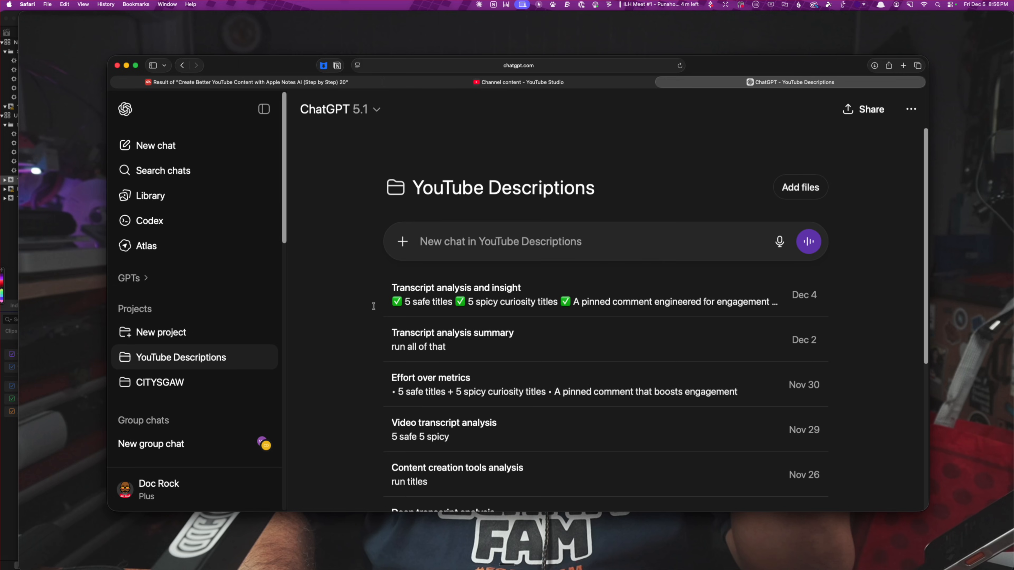
click(264, 358)
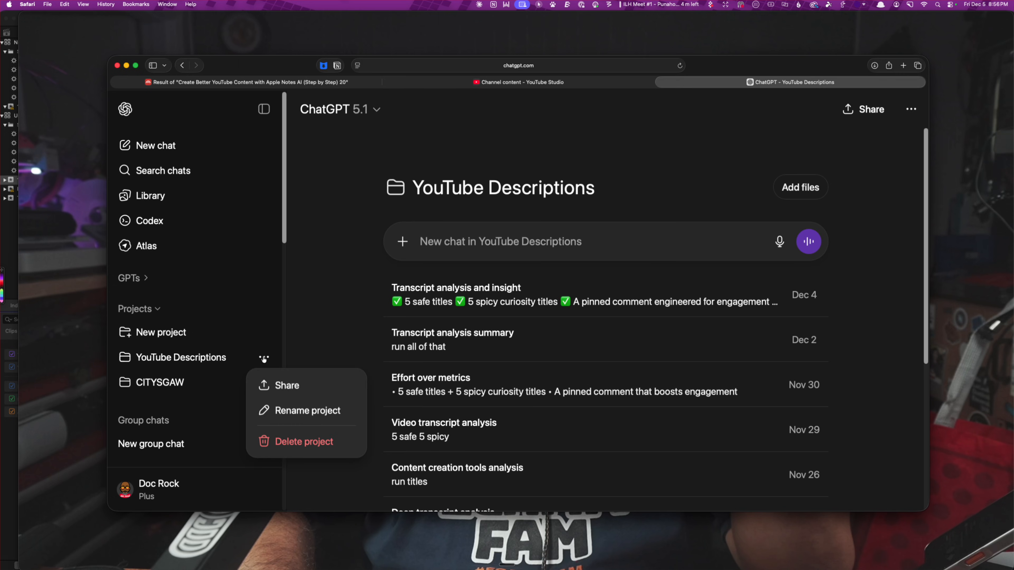
click(353, 302)
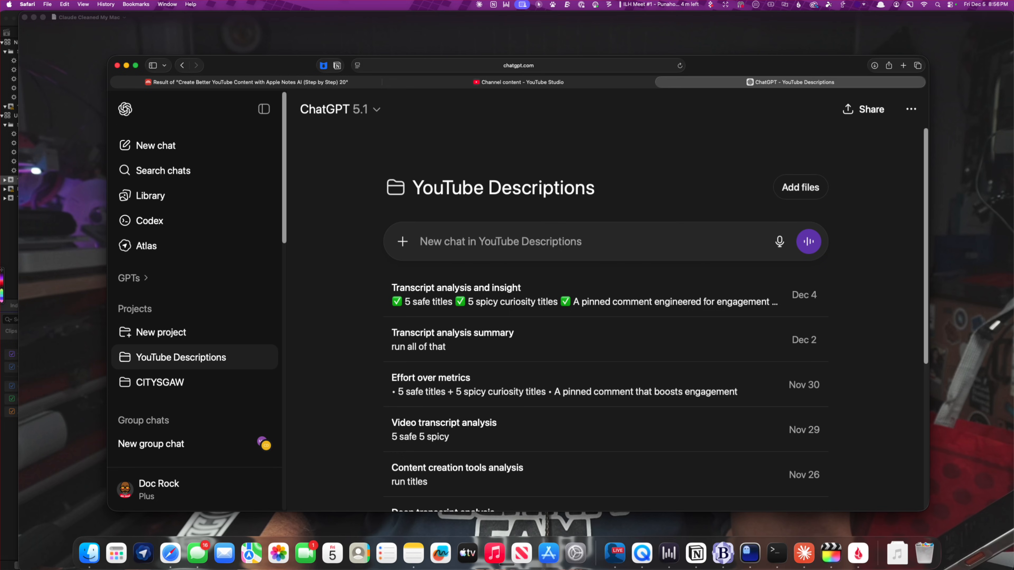
Attach Claude Cleaned My Mac .srt to a new chat and insert the ";yd" YouTube Expert prompt asking to analyze the transcript and wait for instructions
click(895, 553)
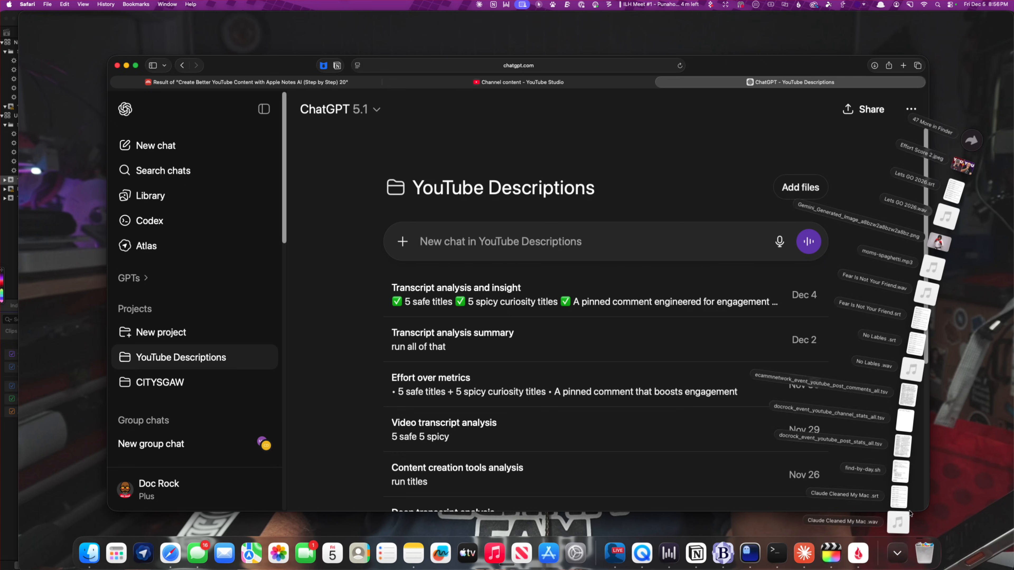
drag(896, 501, 610, 266)
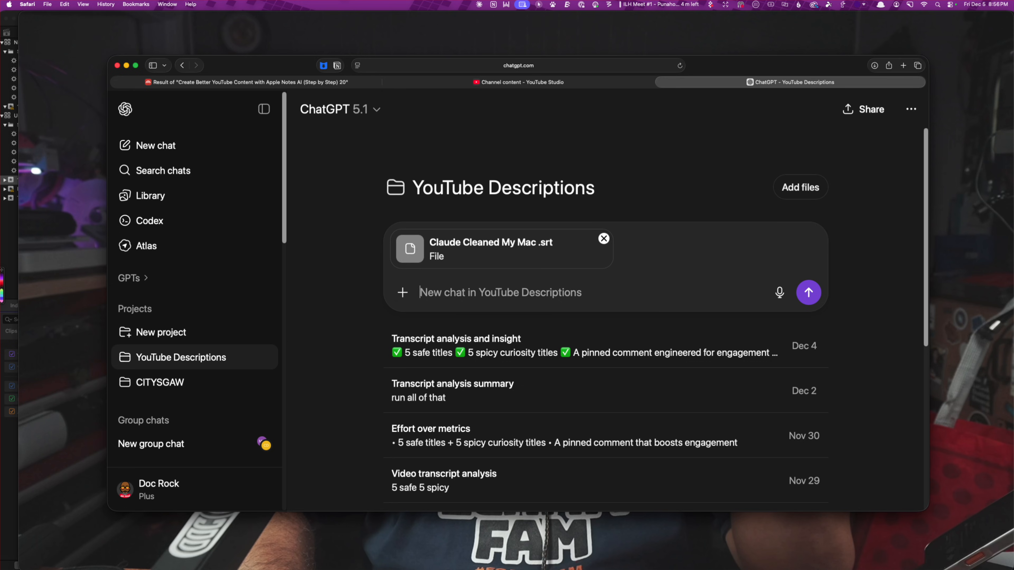
text(;)
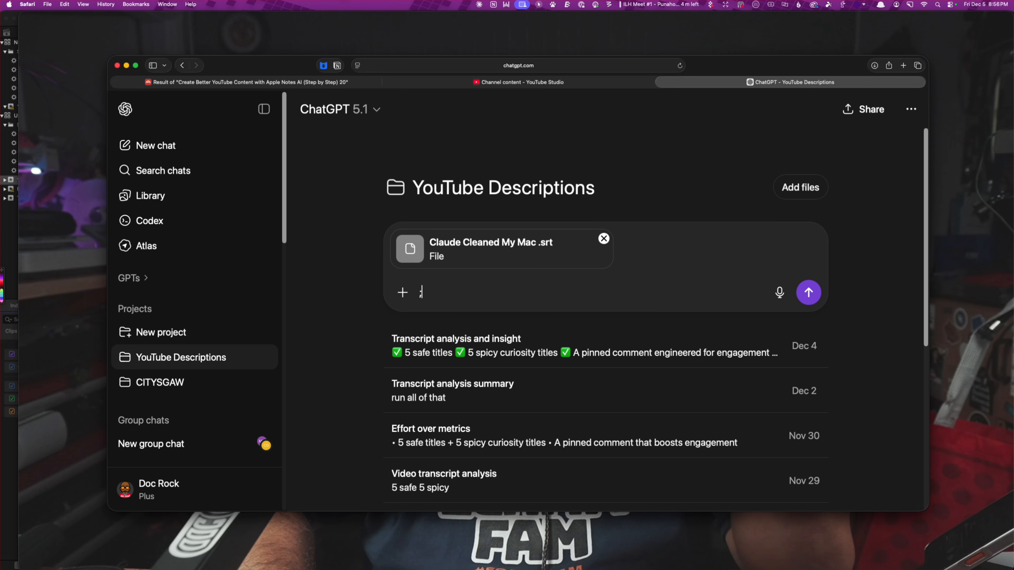
text(yd)
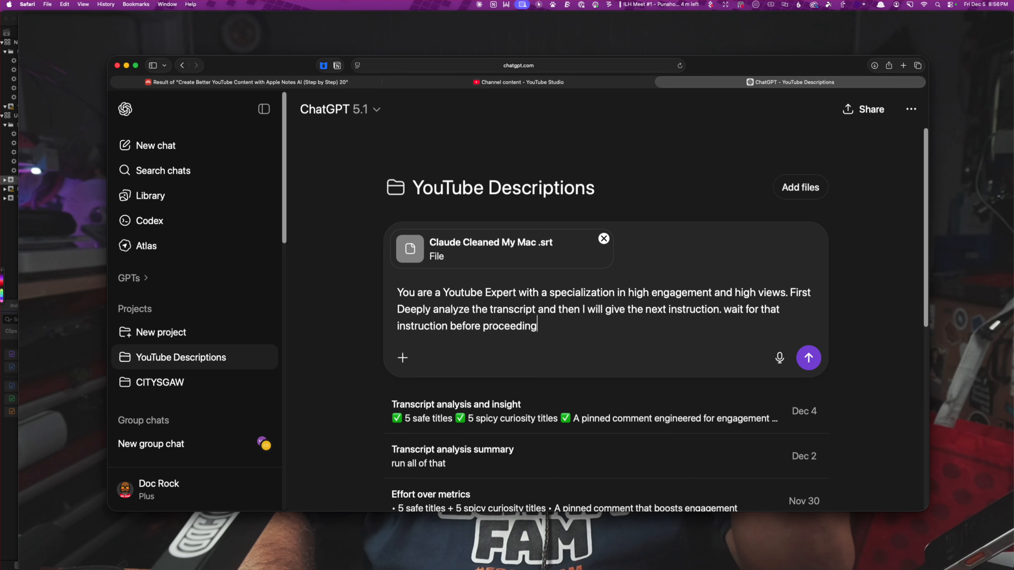
Send the YouTube Expert prompt with the attached transcript file to start the transcript analysis
key(Return)
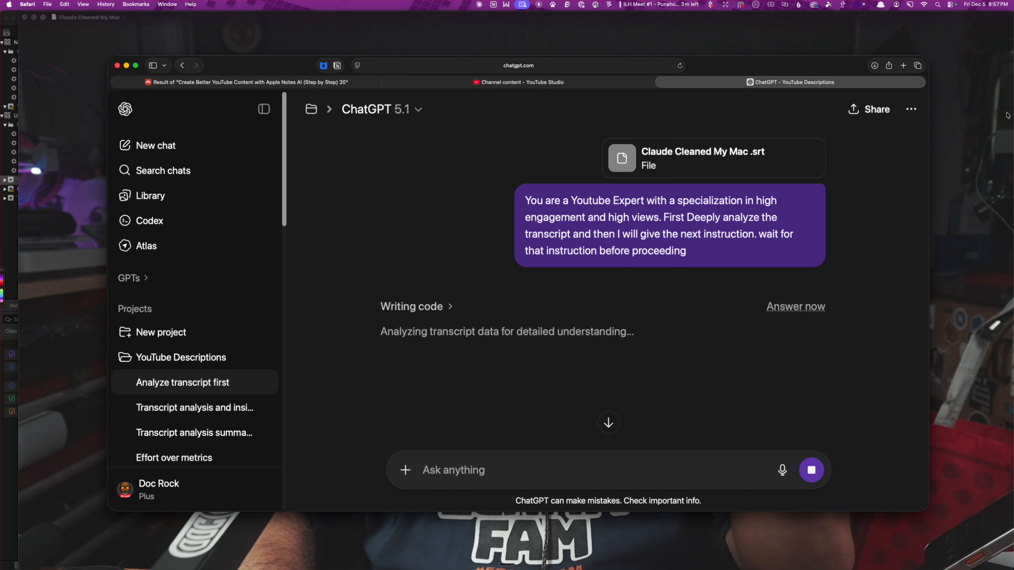
click(912, 109)
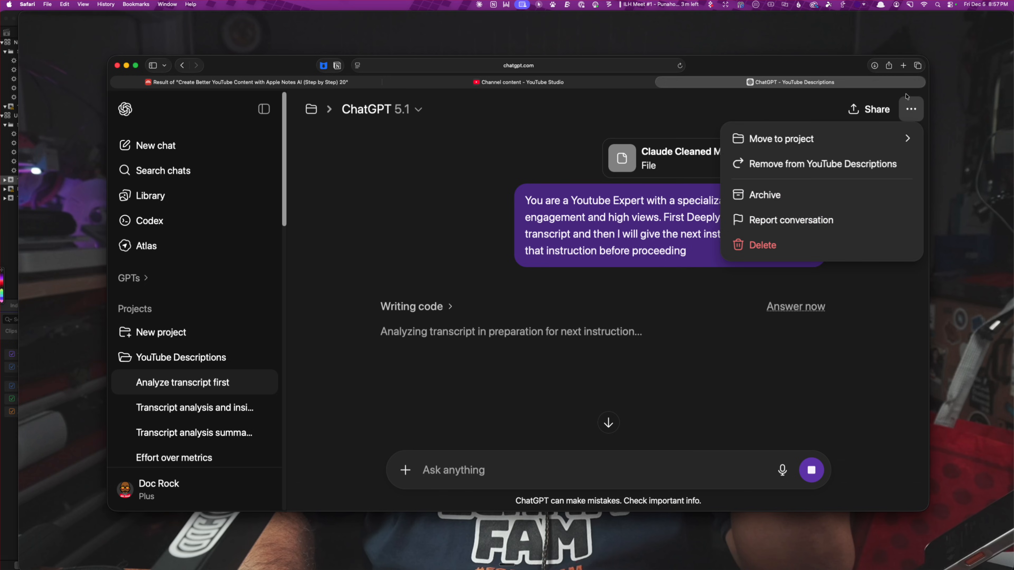
click(764, 104)
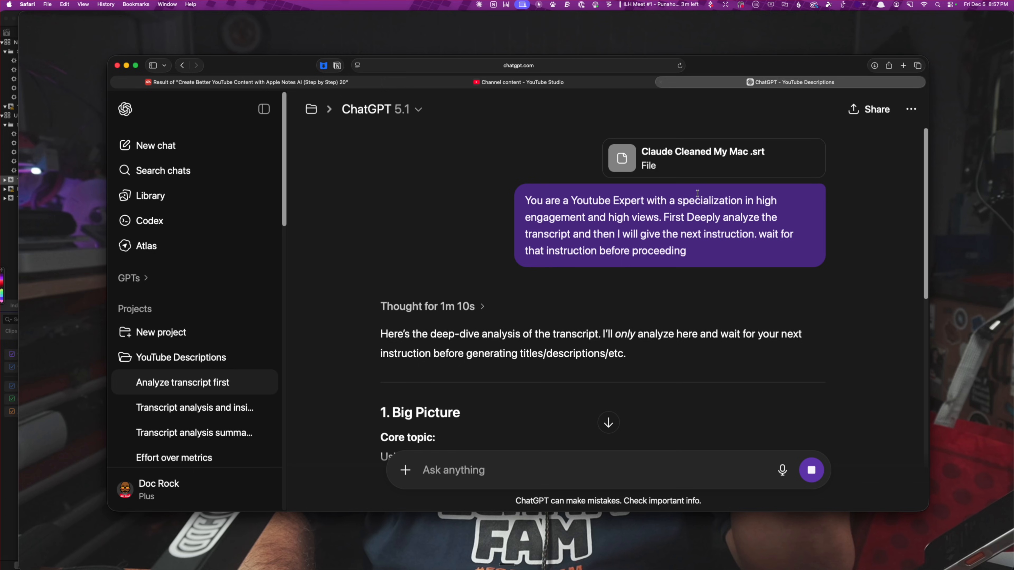
Read the Big Picture and Narrative & Structure sections of the transcript analysis, including the primary audience list
scroll(607, 418, down, 7)
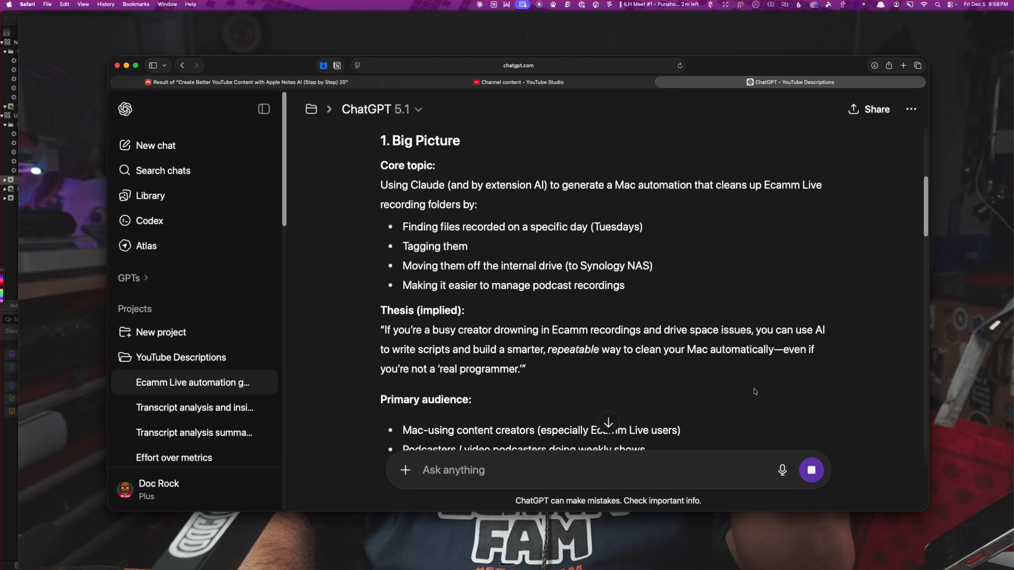
scroll(675, 369, down, 4)
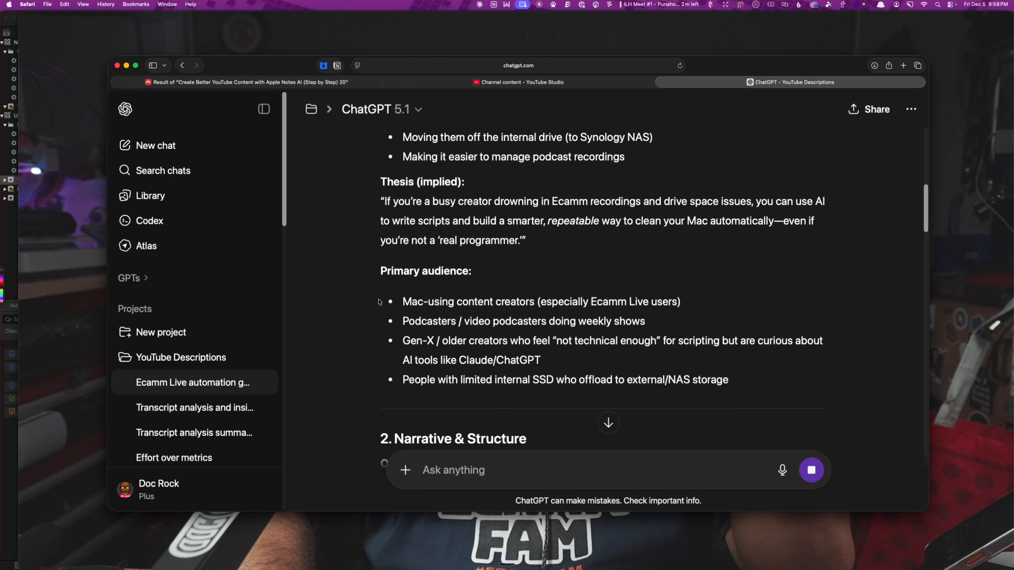
drag(359, 299, 753, 381)
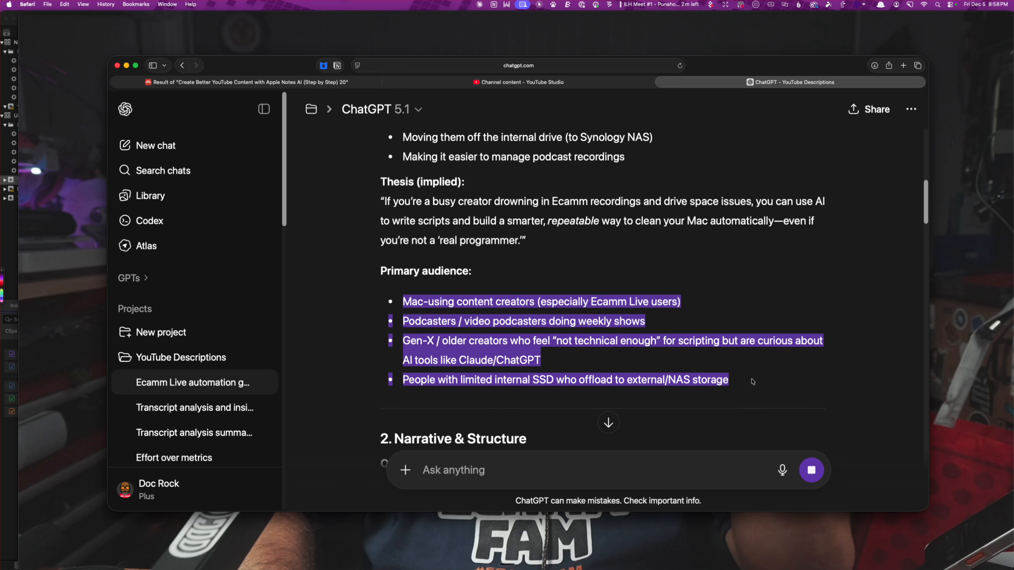
scroll(752, 379, down, 7)
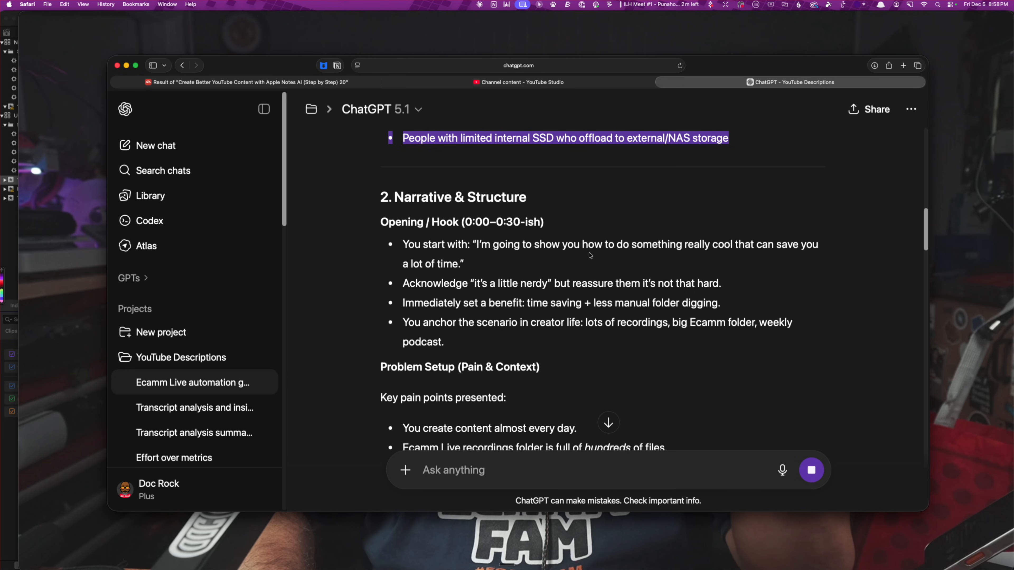
scroll(590, 256, down, 2)
scroll(734, 287, down, 4)
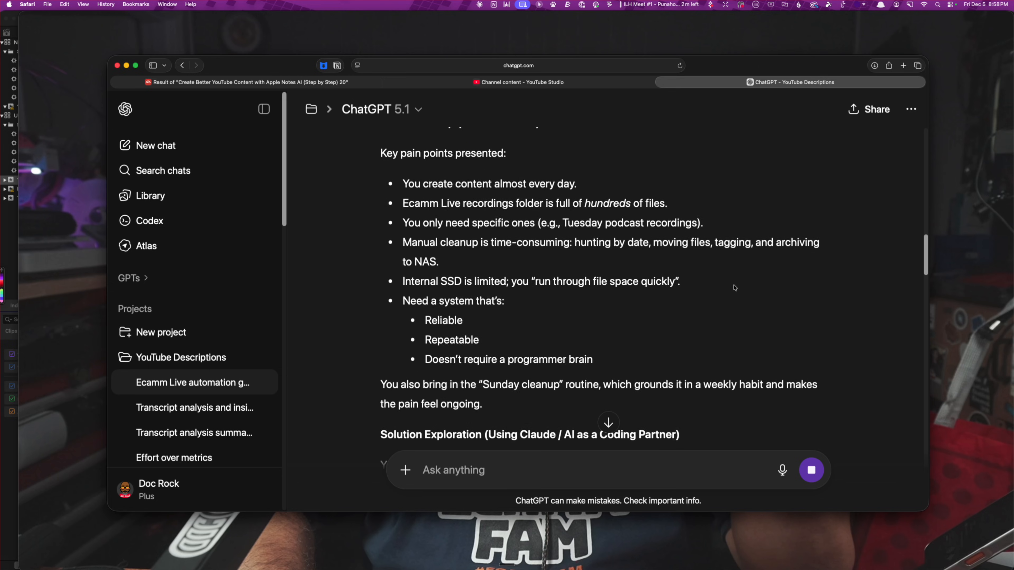
scroll(735, 288, down, 3)
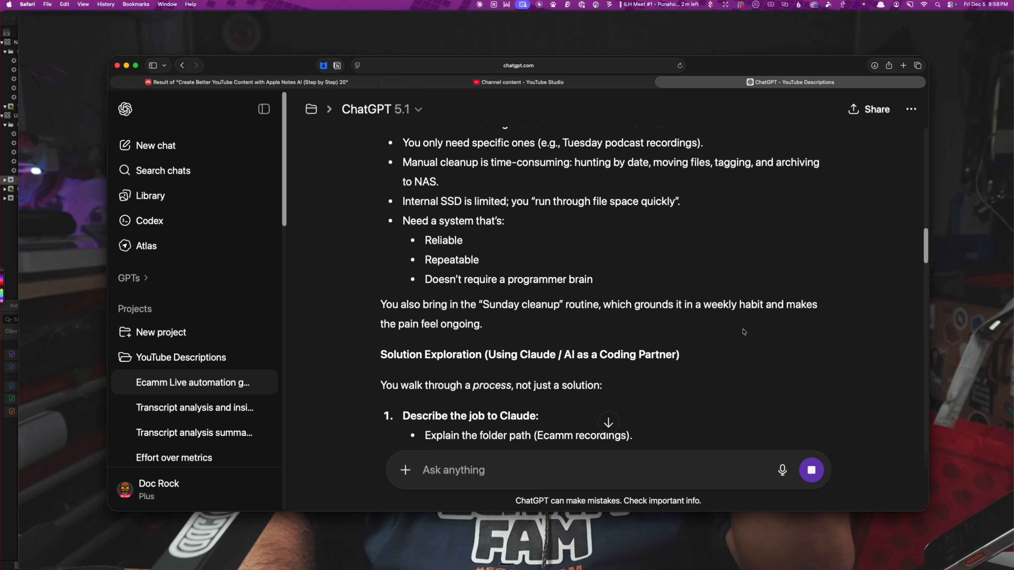
scroll(739, 351, down, 4)
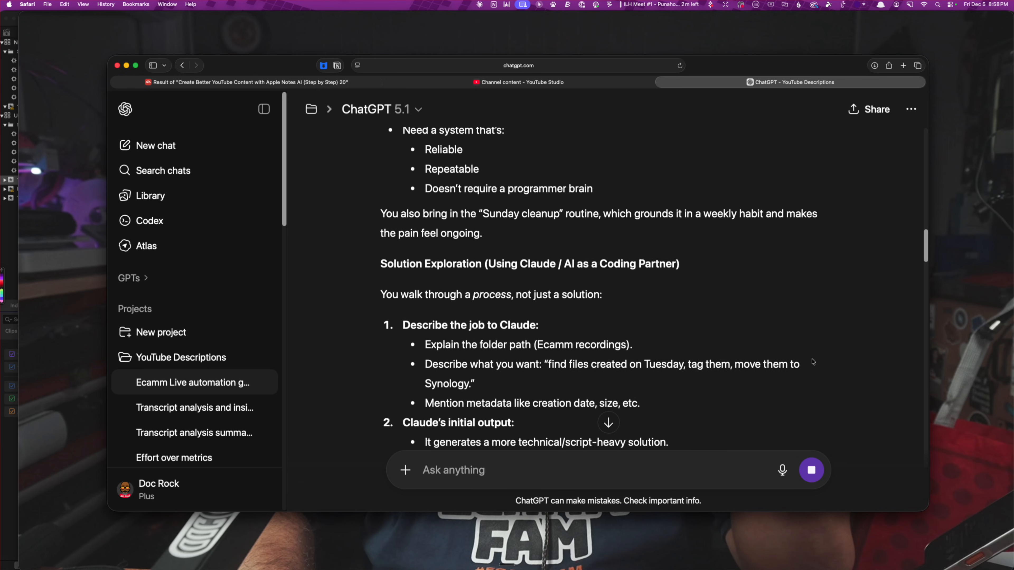
scroll(521, 309, down, 8)
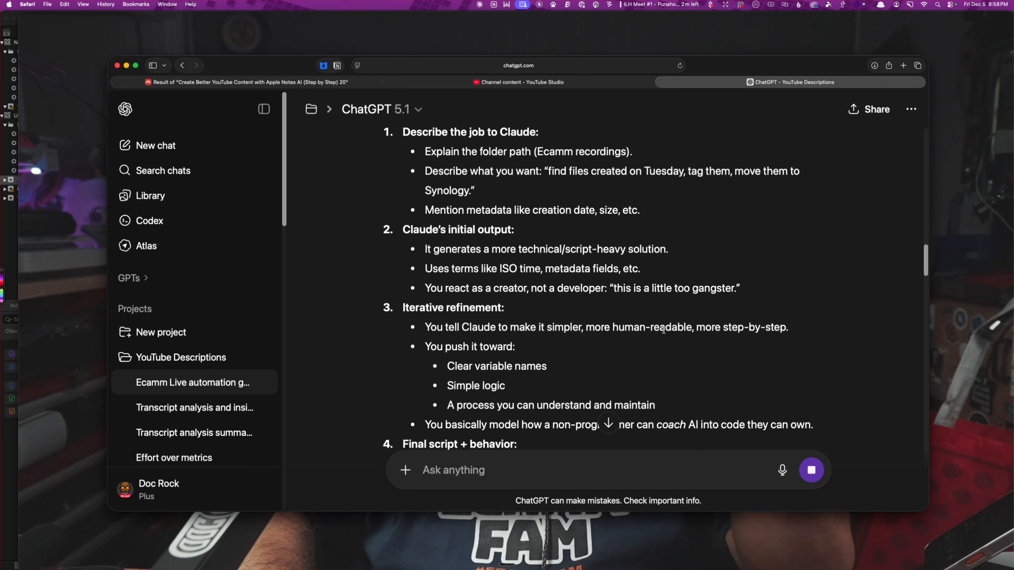
scroll(666, 311, down, 6)
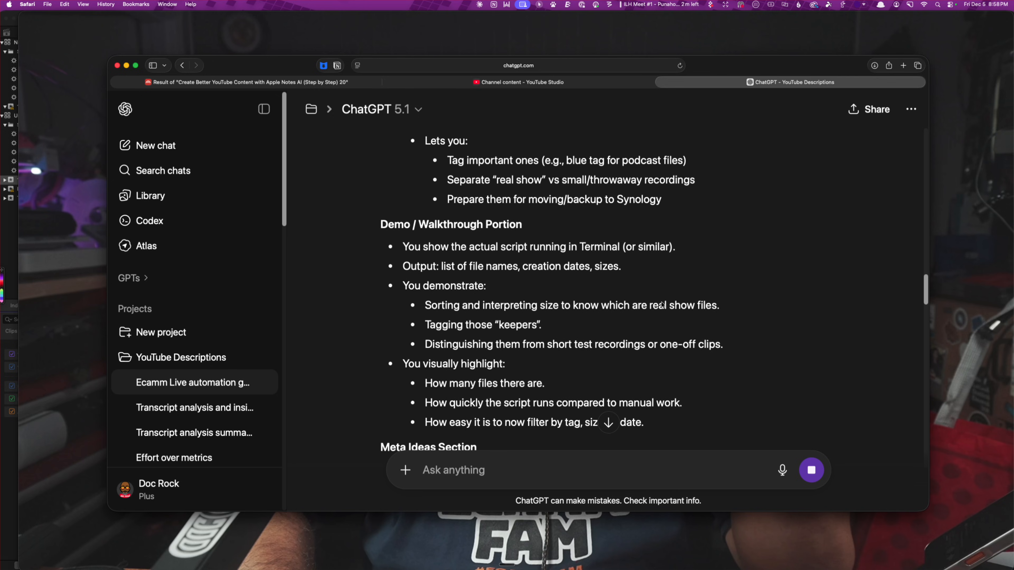
scroll(662, 305, down, 6)
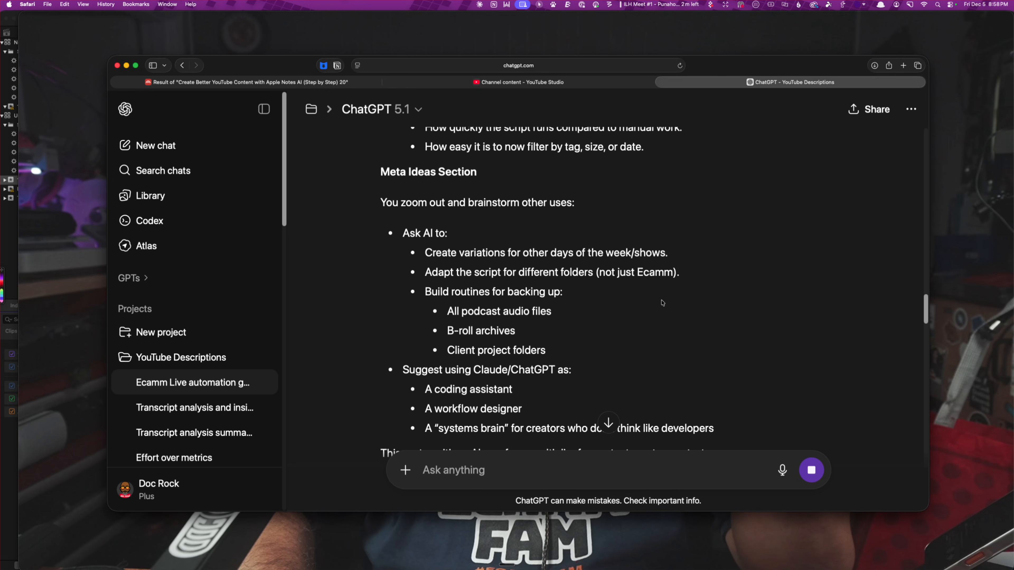
scroll(662, 303, down, 12)
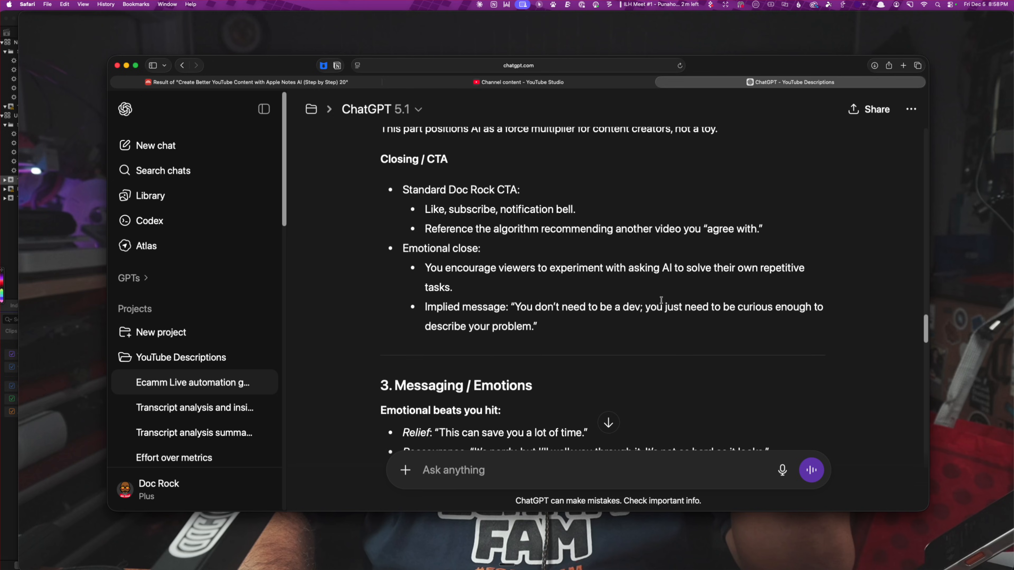
Read the analysis sections on Messaging / Emotions, Technical / SEO Angle, Structural Strengths & Opportunities and Content Buckets Present
scroll(662, 300, down, 1)
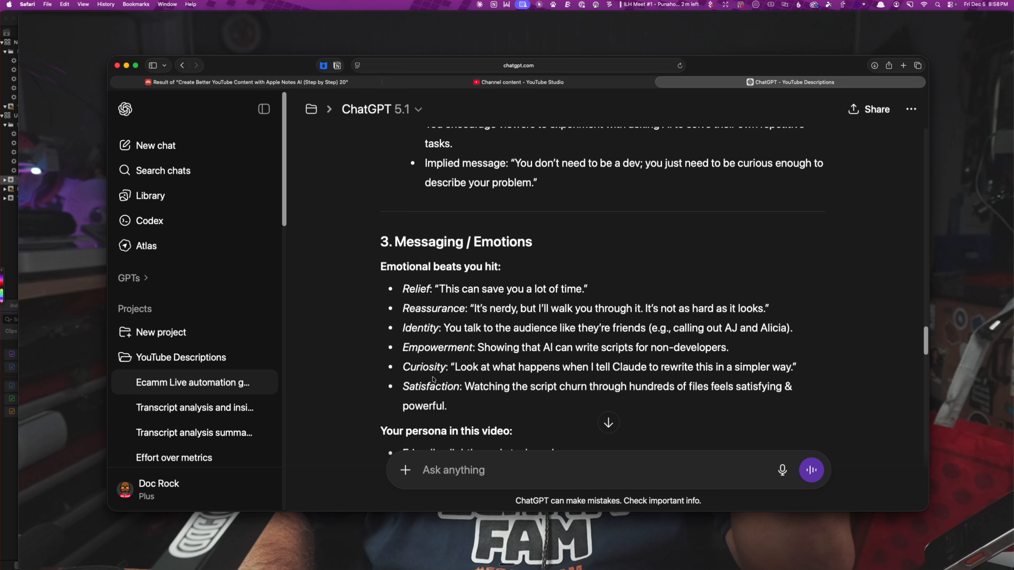
scroll(476, 390, down, 3)
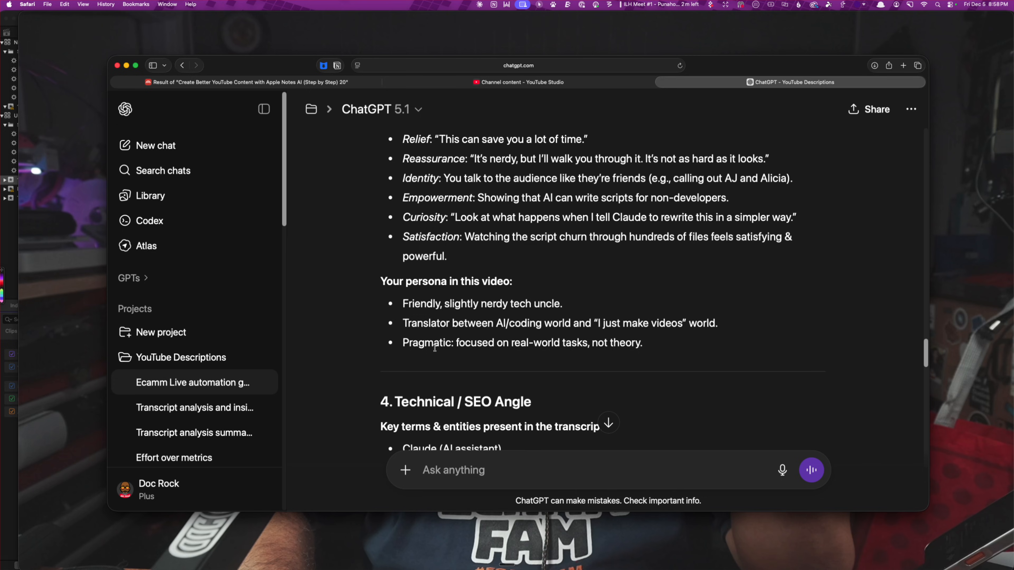
scroll(697, 354, down, 5)
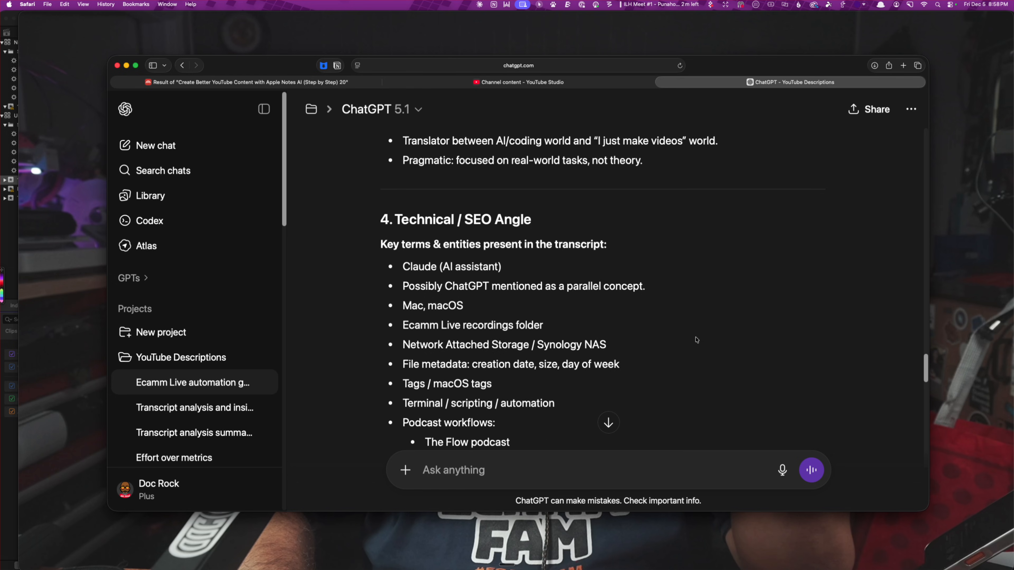
scroll(696, 340, down, 10)
scroll(693, 336, down, 8)
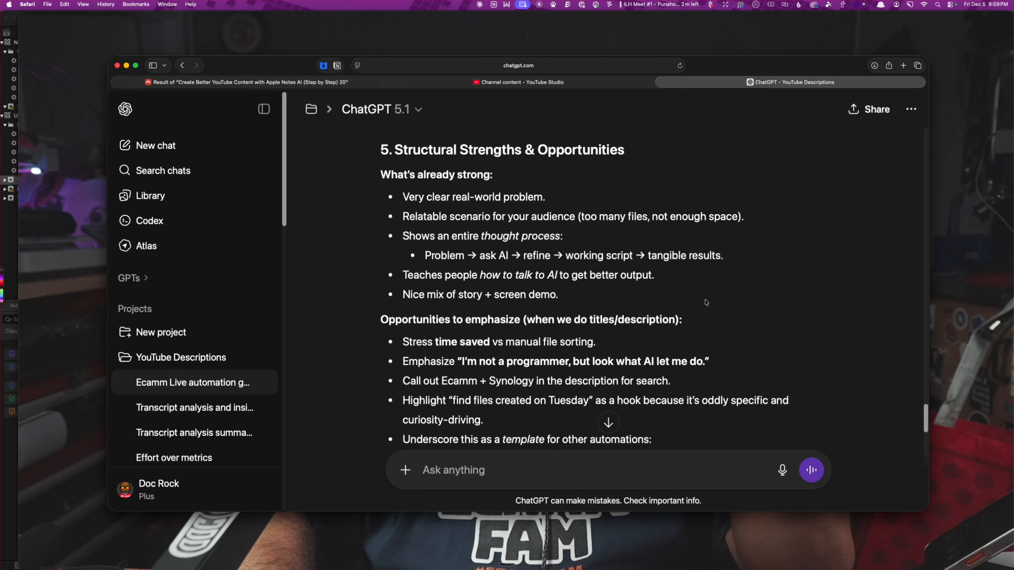
scroll(773, 310, down, 3)
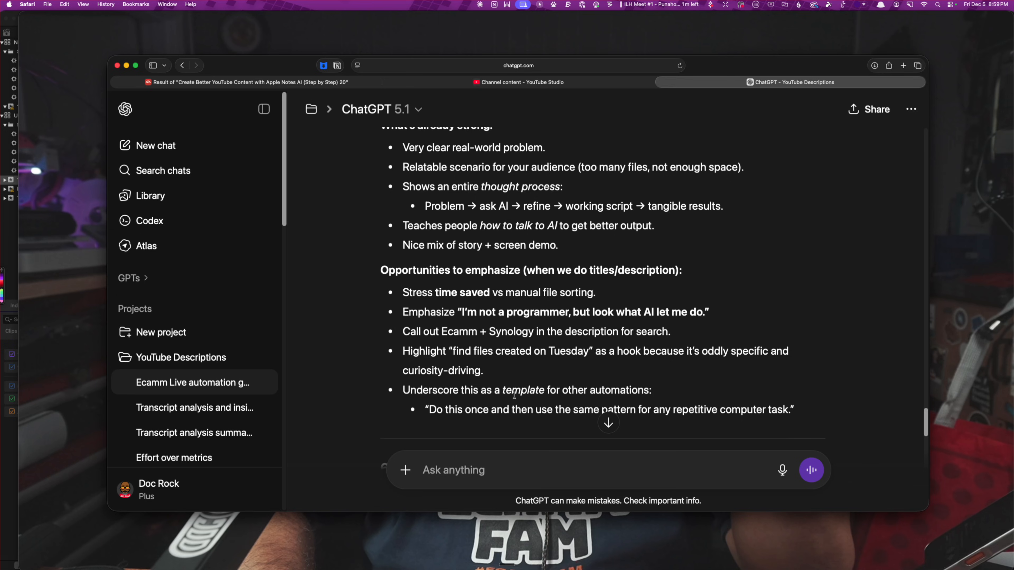
scroll(668, 373, down, 6)
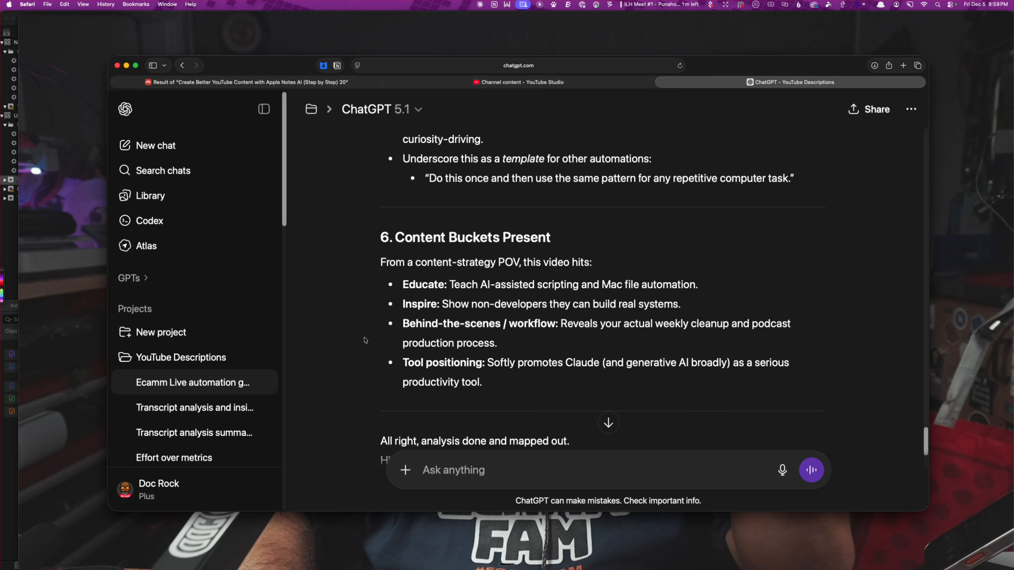
scroll(648, 397, down, 3)
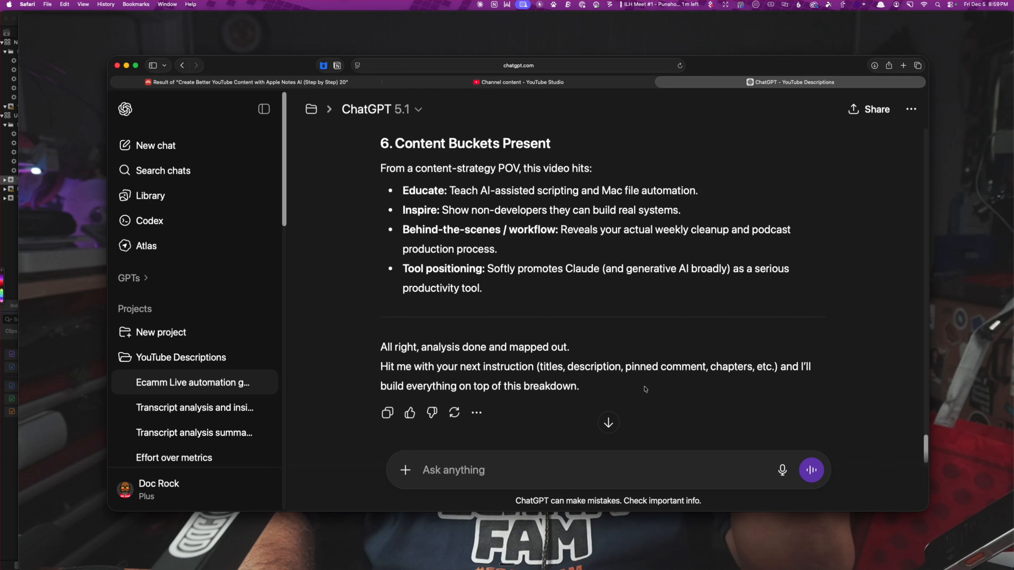
Copy "titles, description, pinned comment" from the reply's closing line and send it as the next instruction
scroll(646, 389, down, 2)
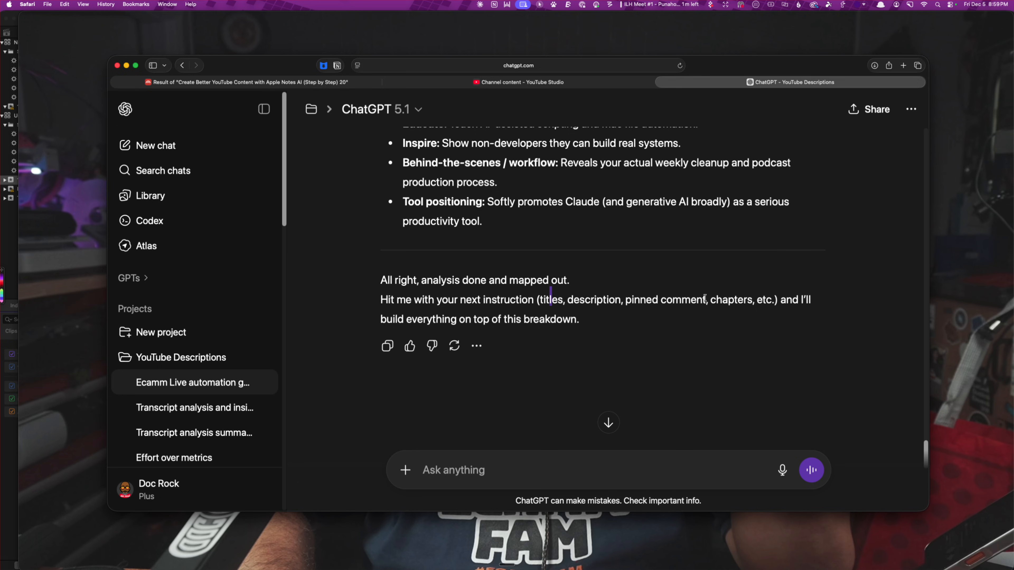
drag(706, 299, 542, 297)
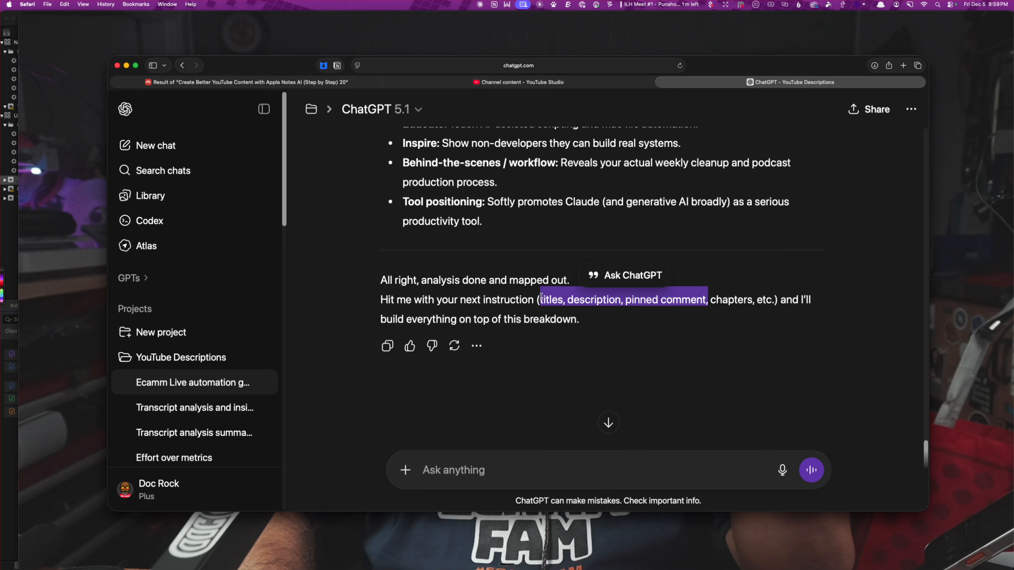
right_click(557, 301)
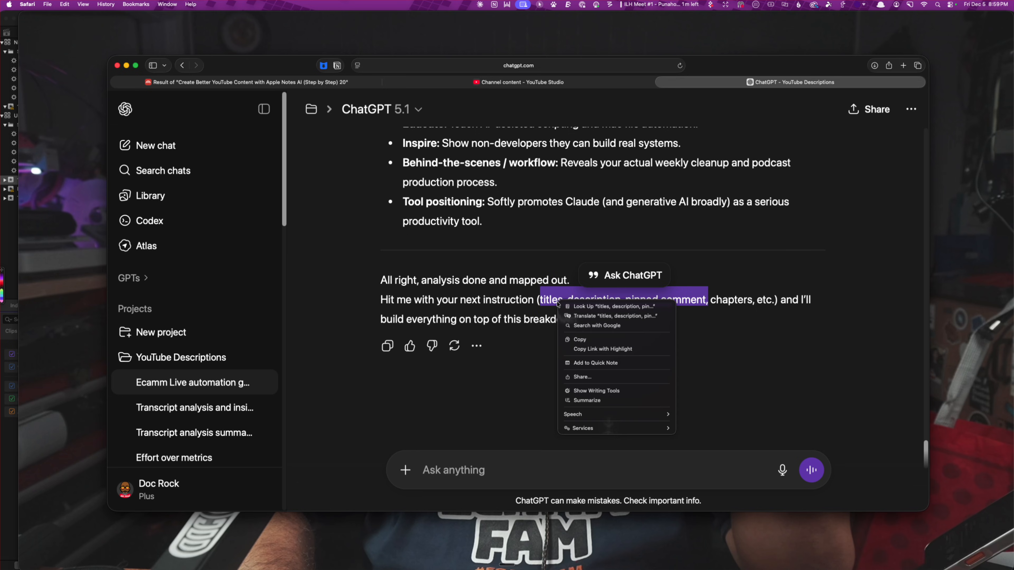
click(599, 341)
click(513, 463)
right_click(512, 462)
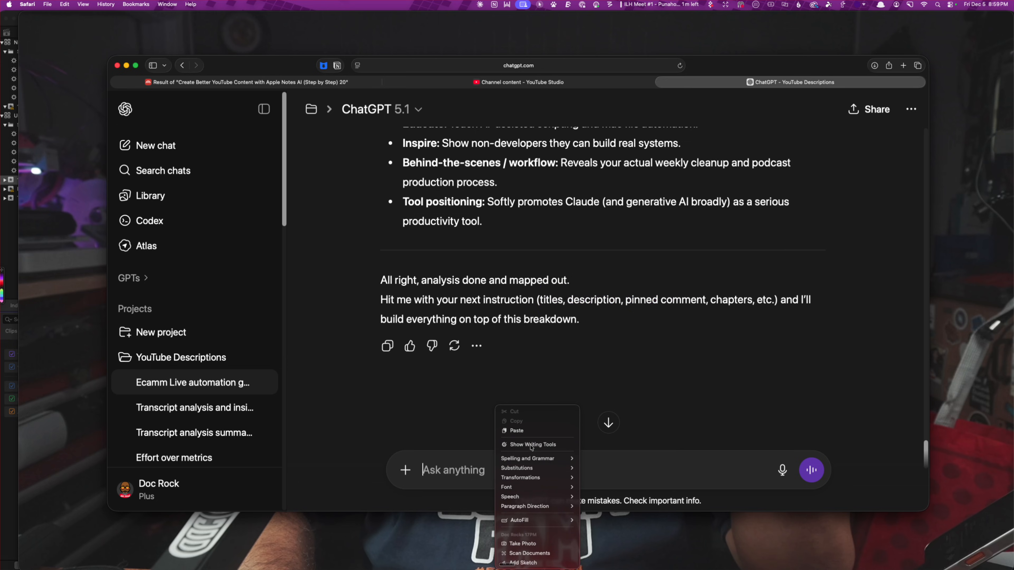
click(515, 431)
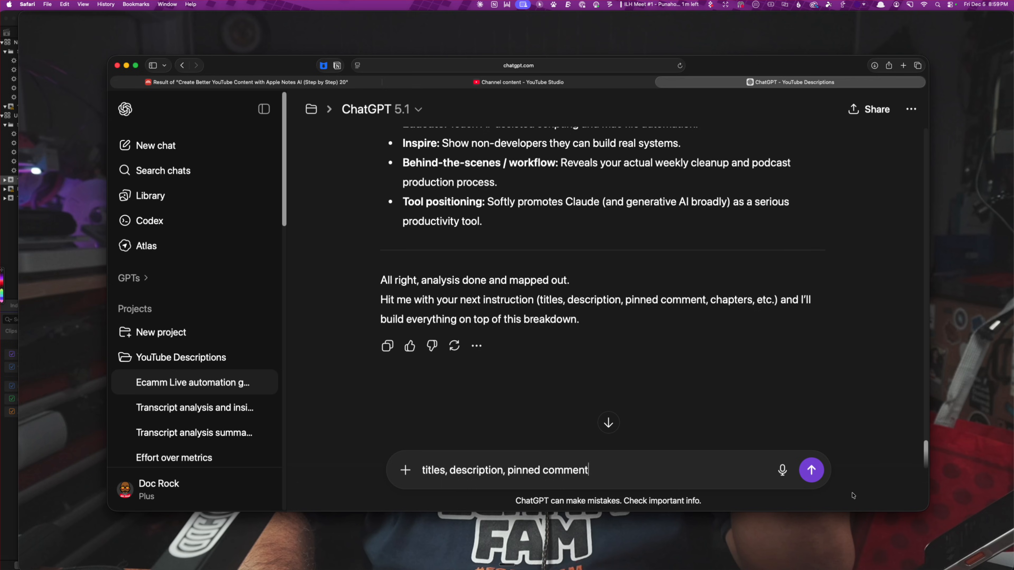
click(814, 478)
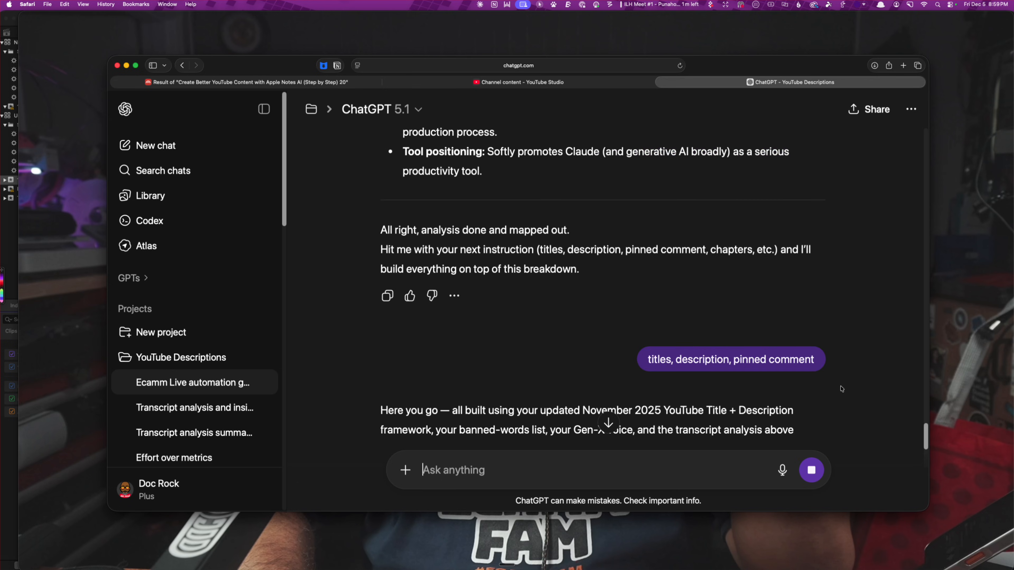
Review the generated titles and copy the first safe title, "How I Used Claude to Clean My Mac and Fix My Ecamm Folder"
scroll(604, 343, down, 3)
scroll(604, 343, down, 5)
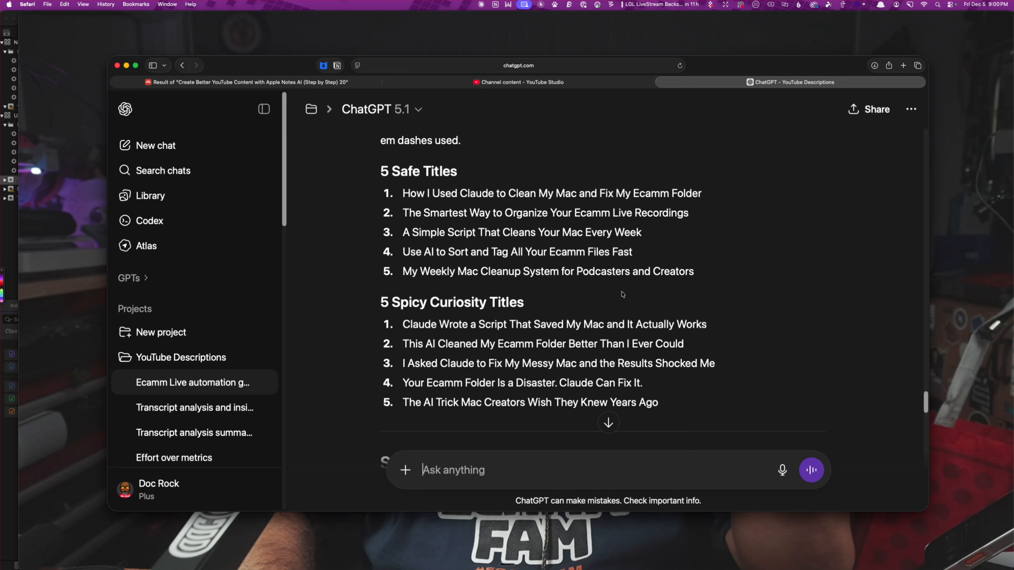
scroll(550, 290, down, 1)
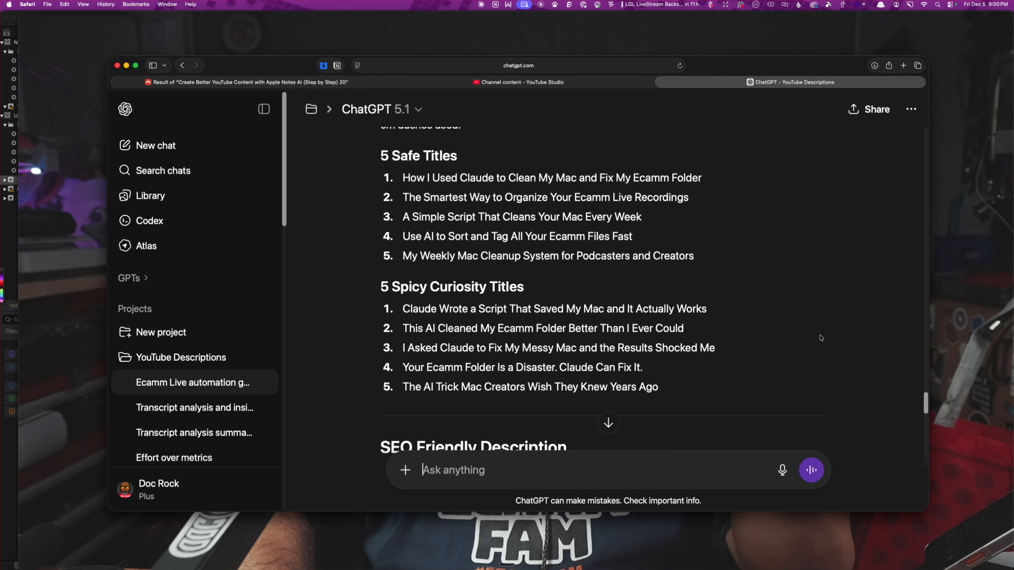
scroll(526, 349, down, 3)
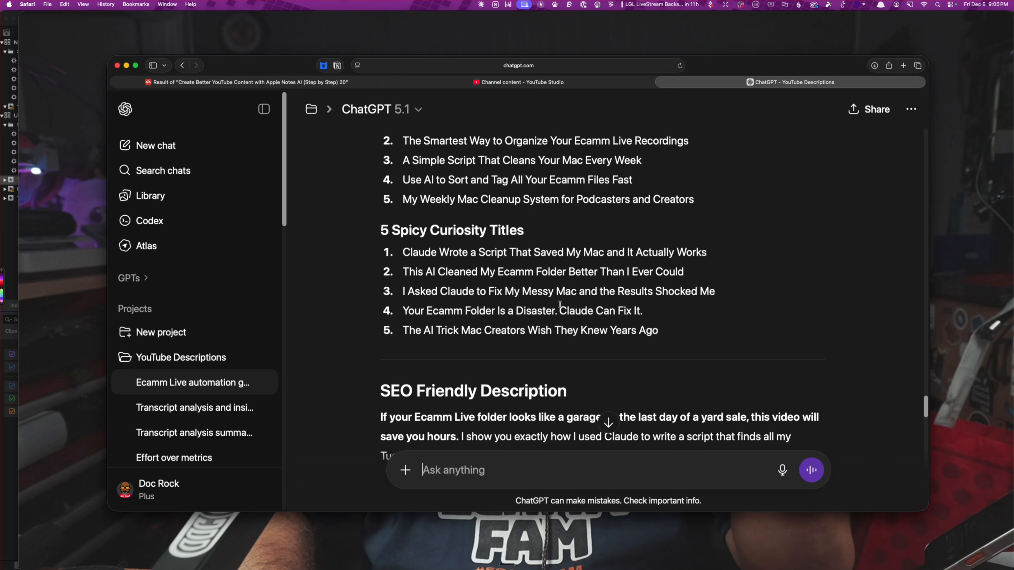
scroll(560, 304, up, 3)
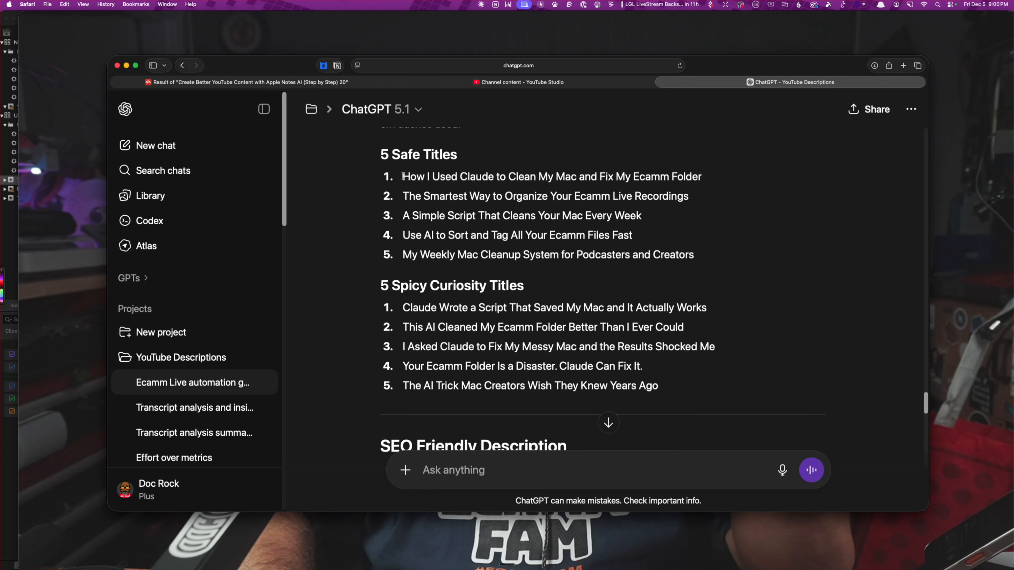
drag(403, 176, 700, 176)
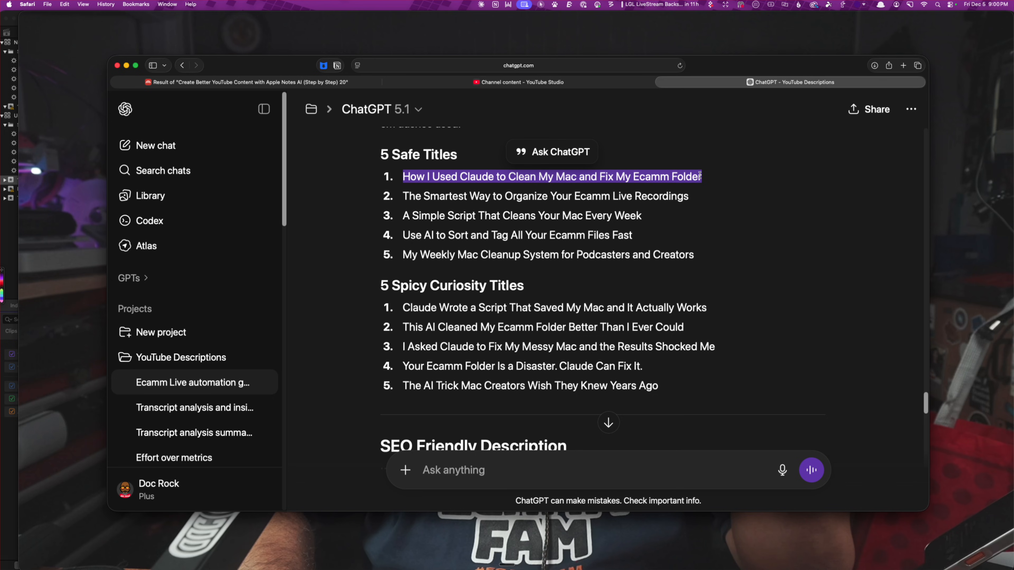
key(super+c)
Copy the SEO Friendly Description from its opening Ecamm Live folder sentence through "hit the bell so you do not miss the next one."
scroll(643, 316, down, 10)
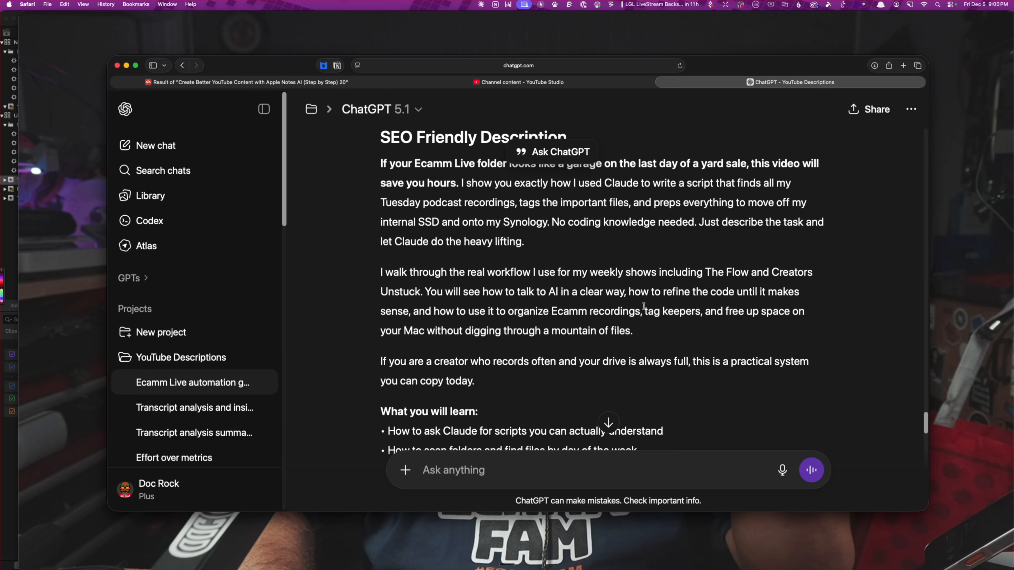
scroll(437, 235, down, 10)
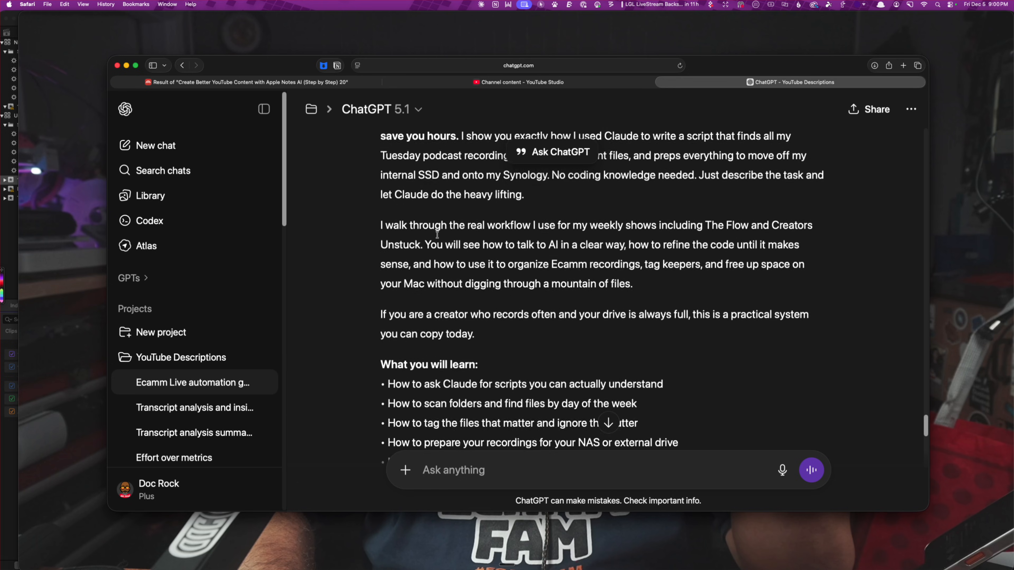
scroll(438, 237, down, 6)
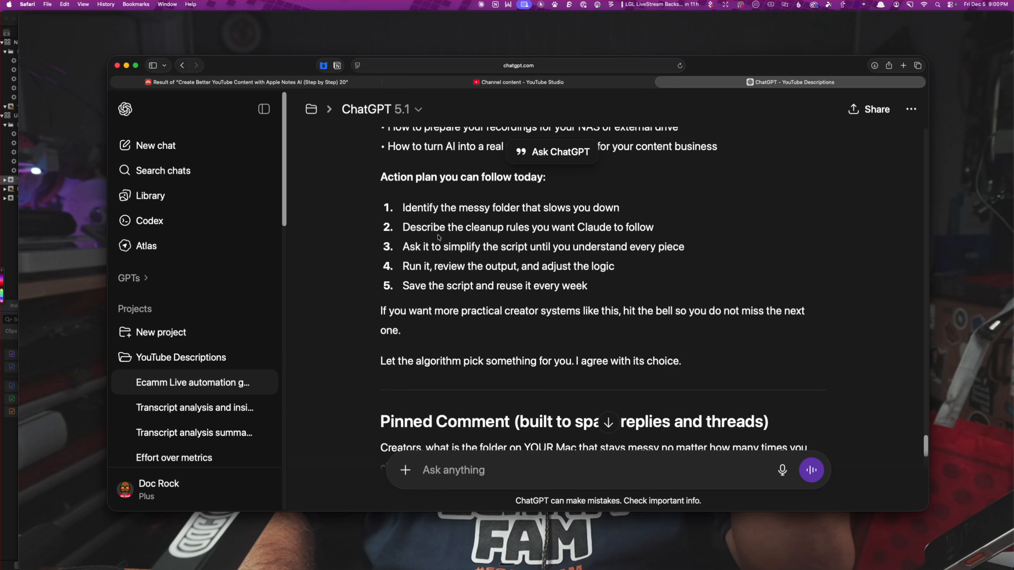
scroll(439, 234, up, 5)
scroll(439, 233, up, 8)
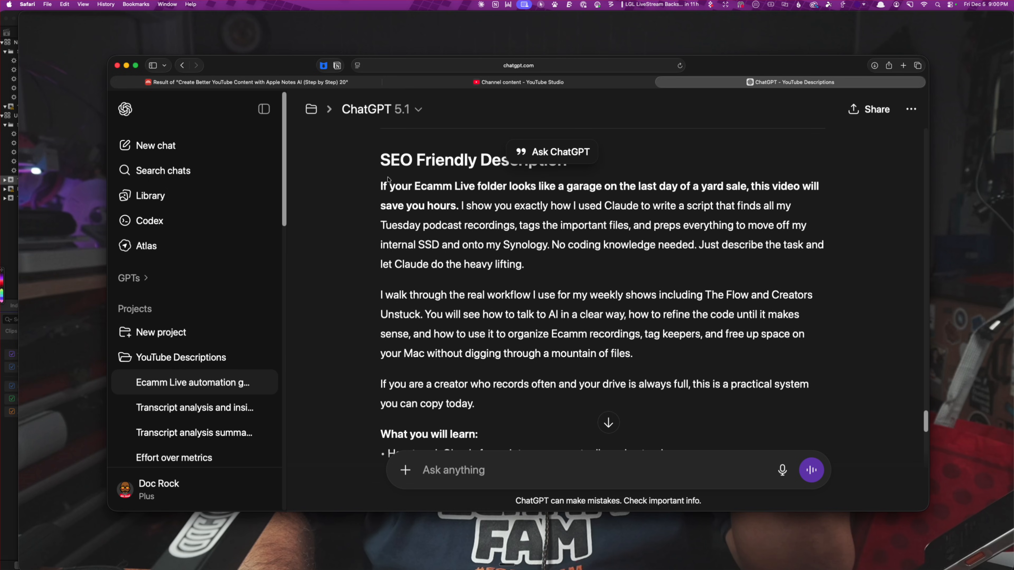
drag(378, 186, 754, 356)
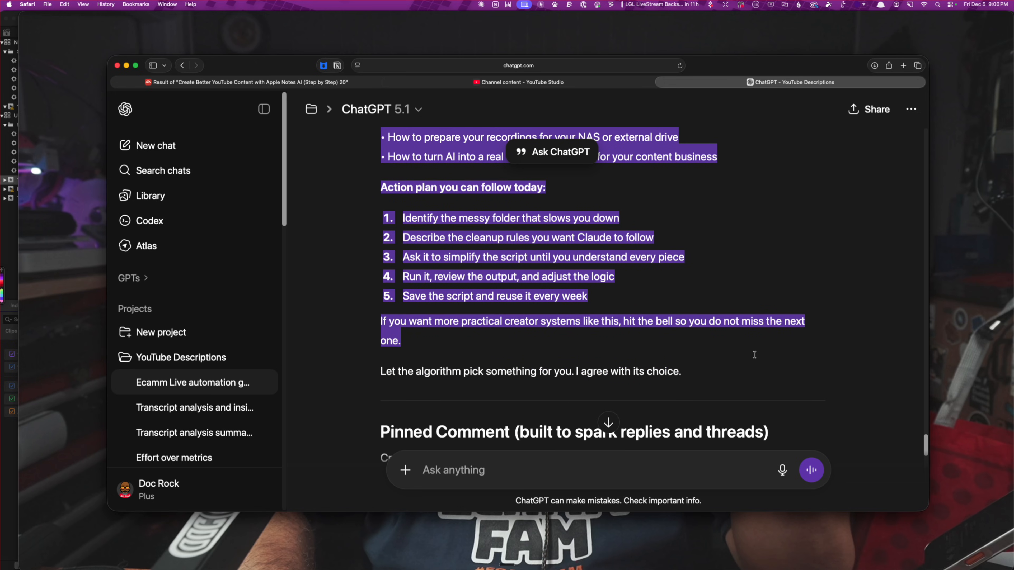
key(super+c)
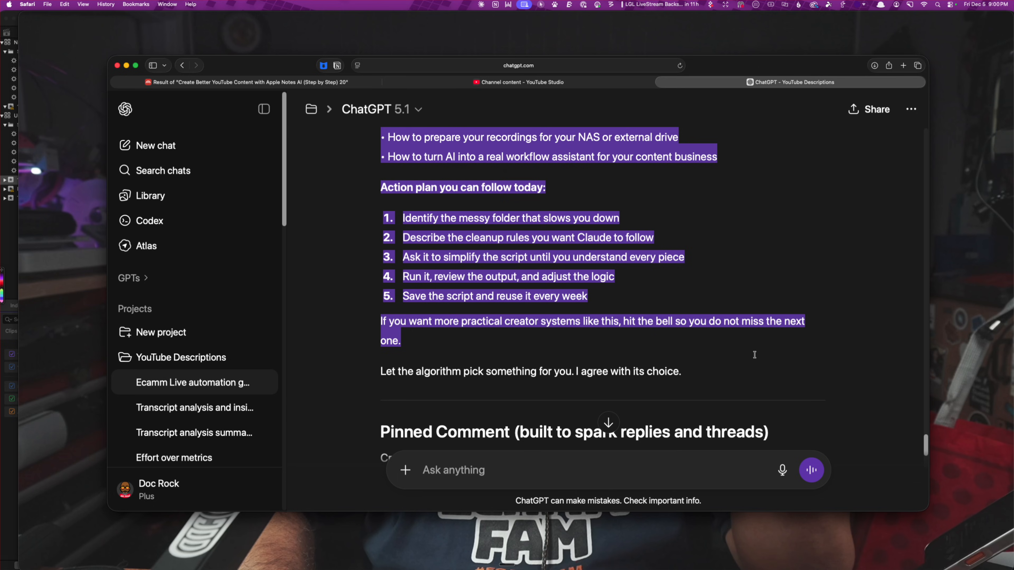
Switch to the YouTube Studio upload draft and paste the copied text above the "Join this channel to get access to perks" line in the description
click(519, 82)
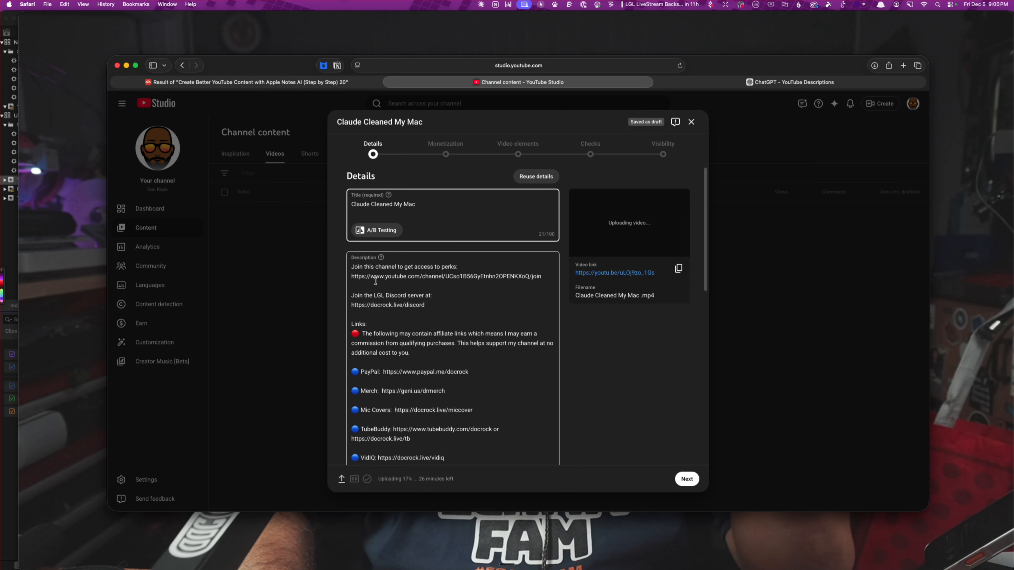
click(352, 267)
key(Return)
key(Return)
key(Up)
key(Up)
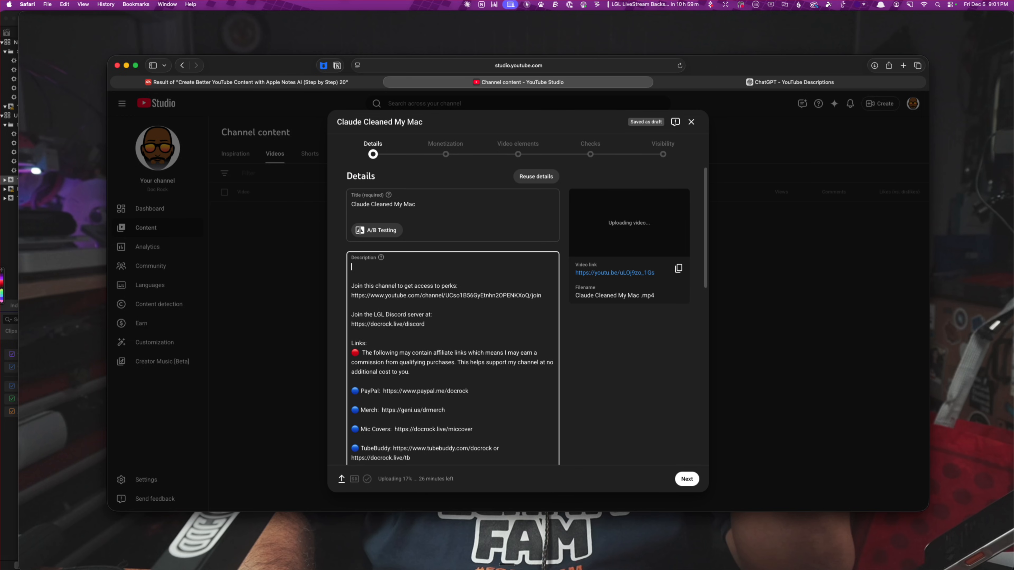
key(super+v)
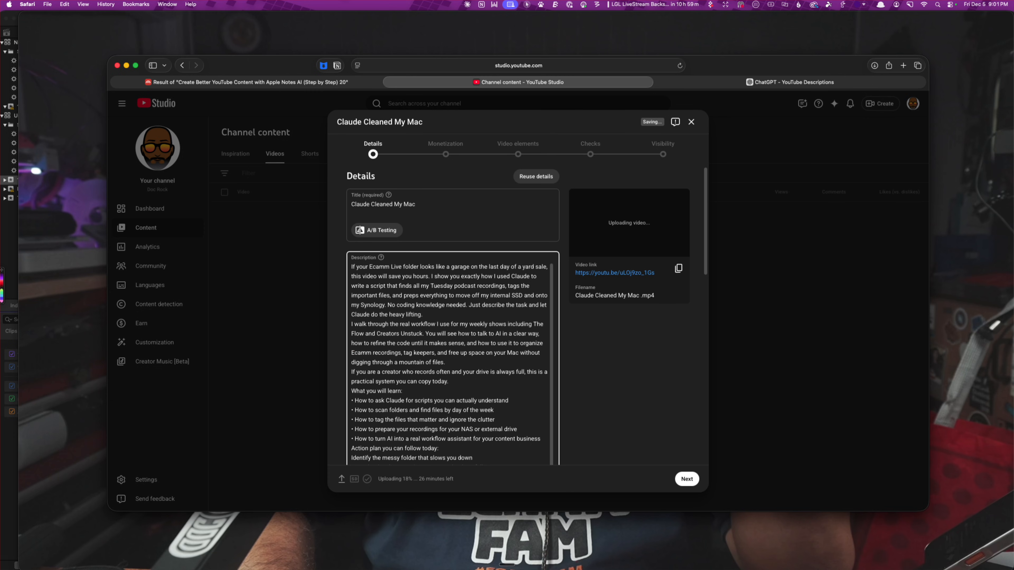
Insert blank lines in the description before the paragraphs starting "I walk through", "If you are a creator" and "What you will learn"
right_click(392, 338)
click(516, 318)
click(515, 316)
key(Return)
click(462, 372)
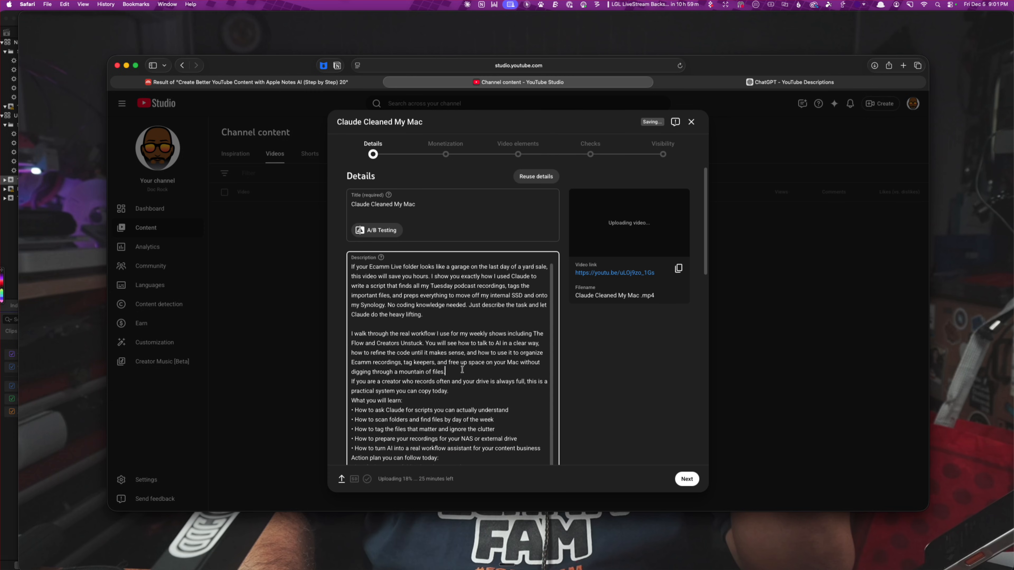
key(Return)
click(458, 402)
key(Return)
Insert blank lines before "Action plan you can follow today" and "If you want more practical creator systems", keeping that last sentence unbroken
scroll(477, 401, down, 2)
scroll(478, 401, down, 2)
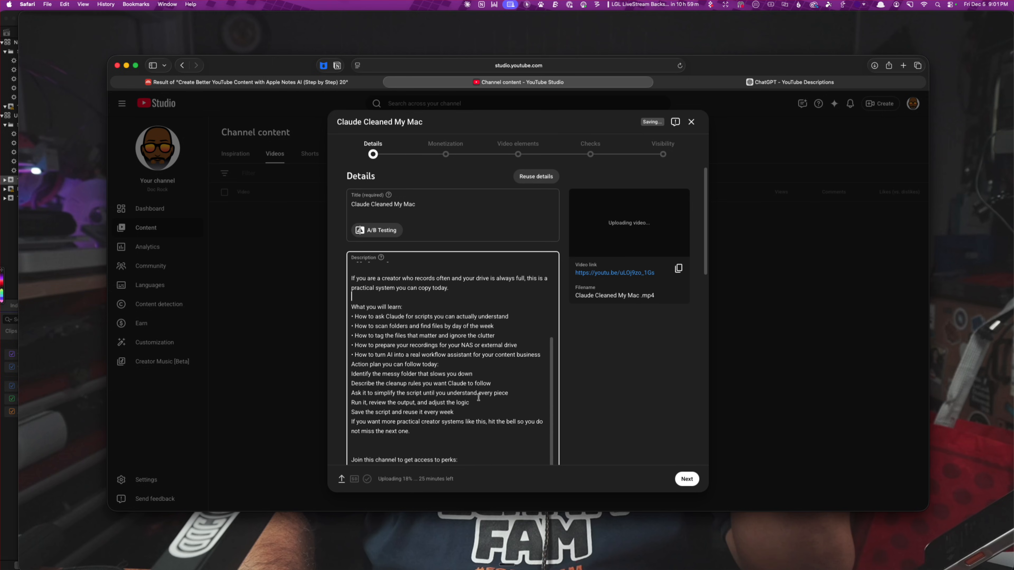
click(542, 356)
key(Return)
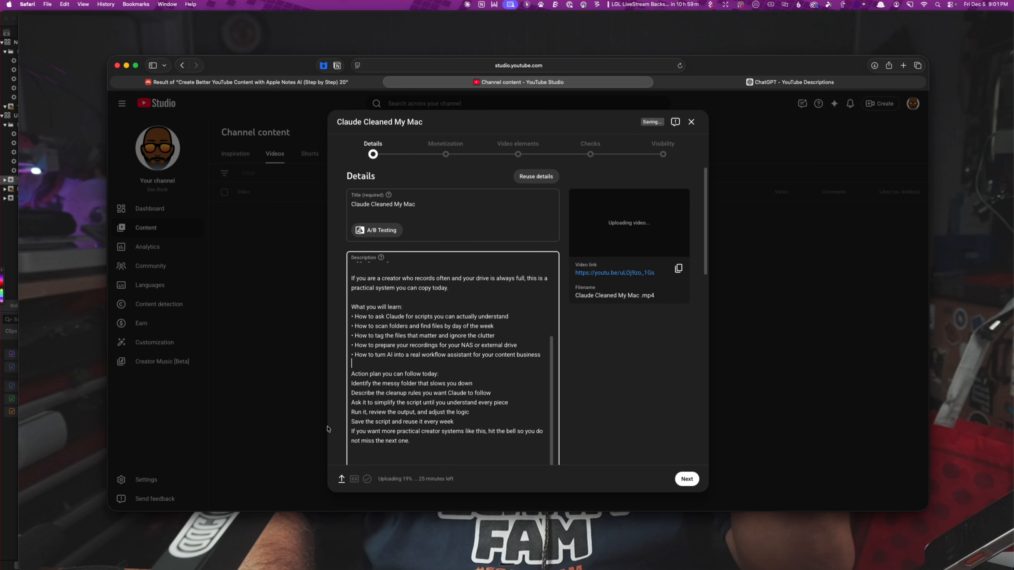
click(465, 426)
key(Return)
click(468, 422)
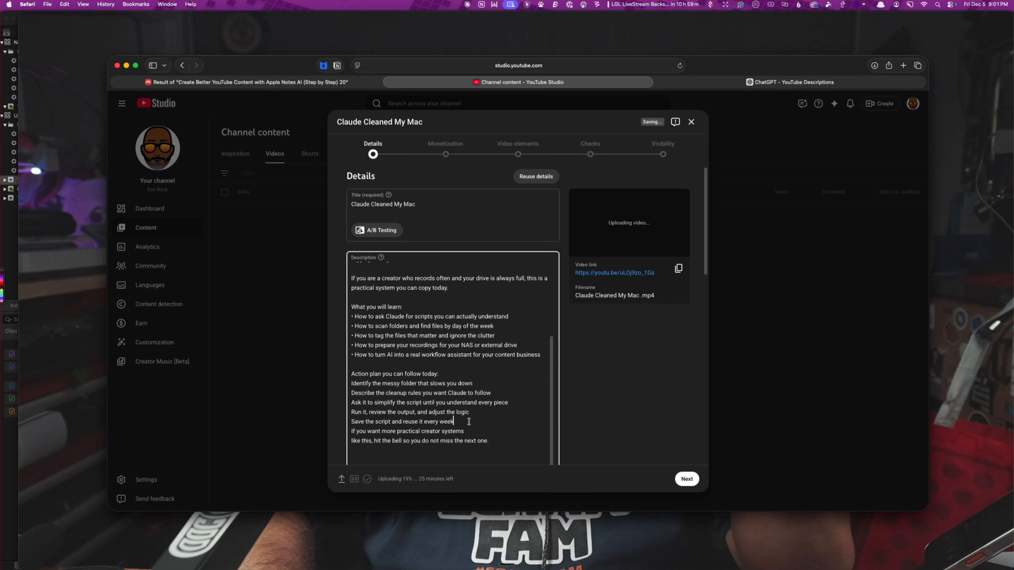
key(Return)
click(469, 441)
key(Delete)
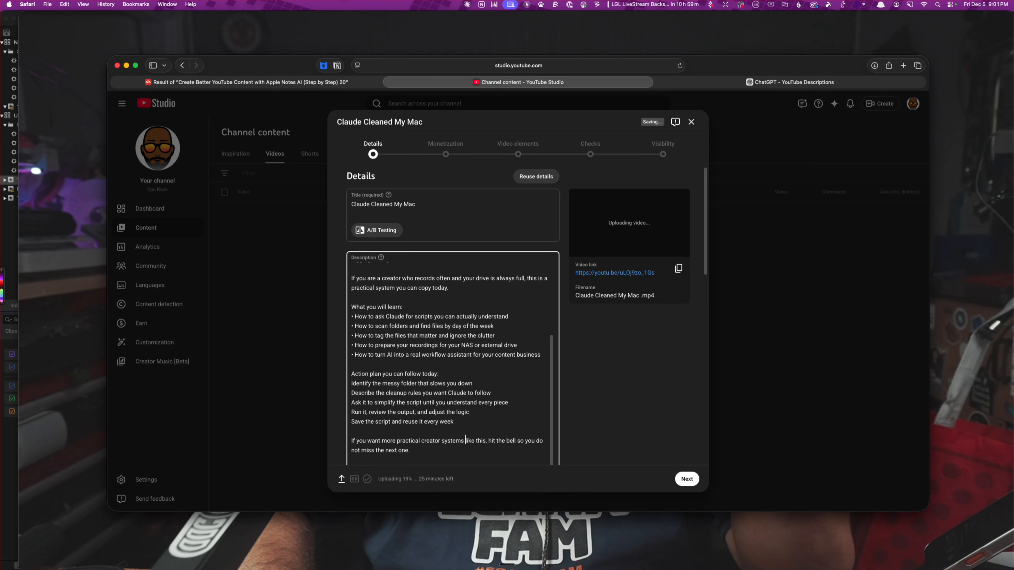
Replace the video title with "How I Used Claude to Clean My Mac and Fix My Ecamm Folder" from the clipboard history
scroll(480, 434, up, 3)
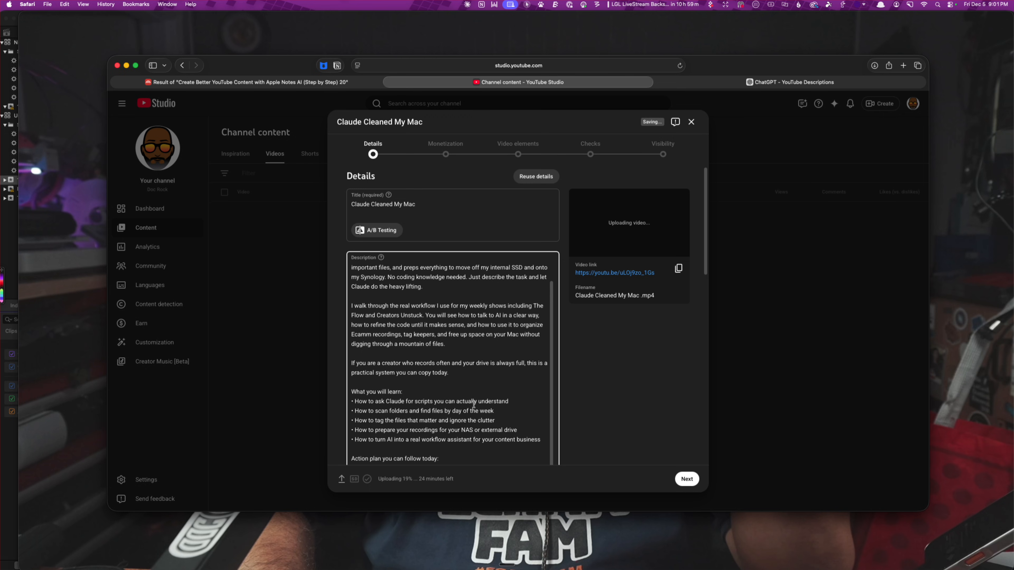
triple_click(451, 206)
key(alt+super+c)
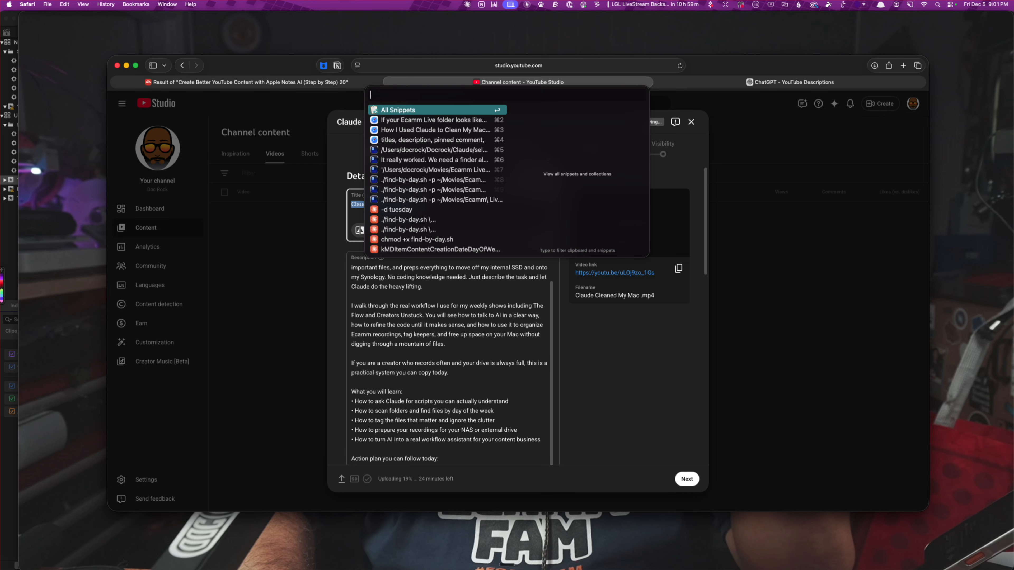
key(Down)
key(Down)
key(Return)
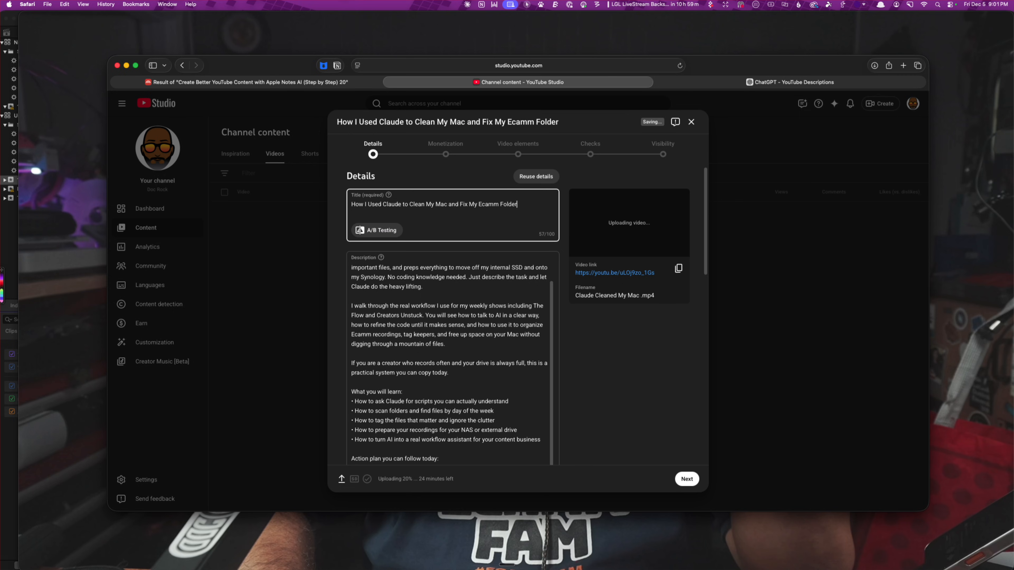
Replace the word "Ecamm" in the title with "Messy Content"
double_click(482, 204)
text(Messy Content)
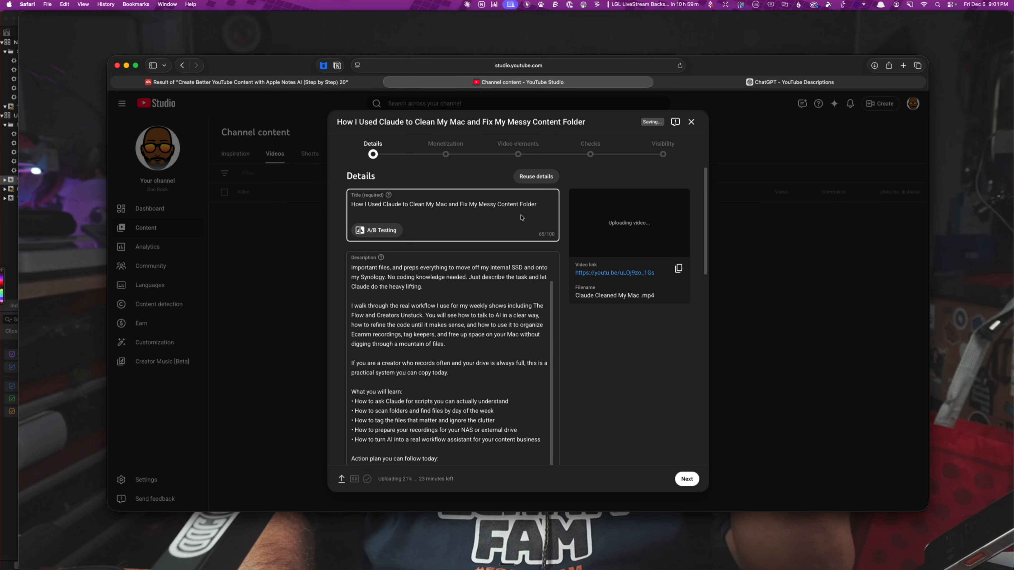
Add the video to the Howto, YouTube Success, Start Here and Tech playlists
scroll(479, 271, down, 15)
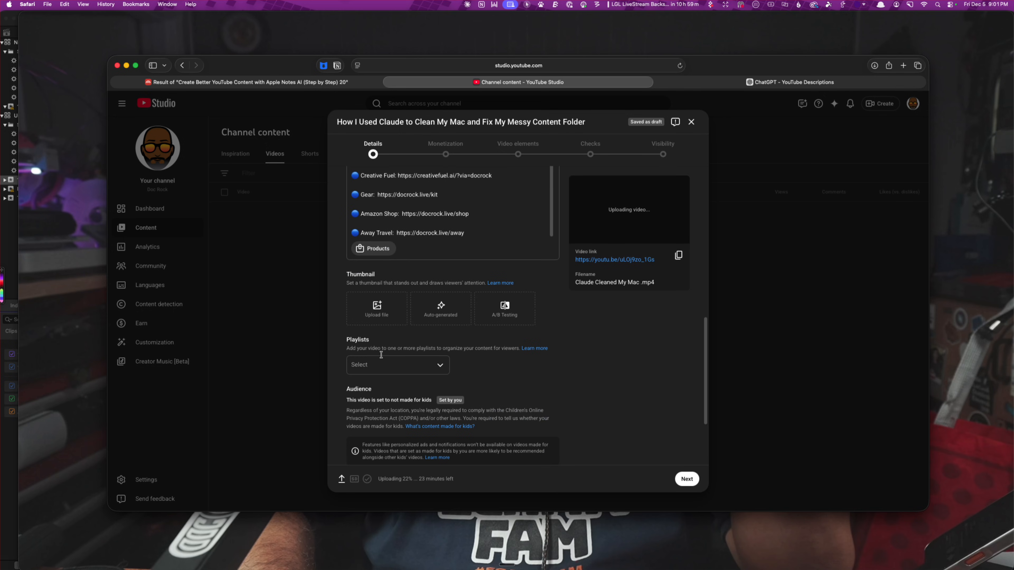
click(366, 365)
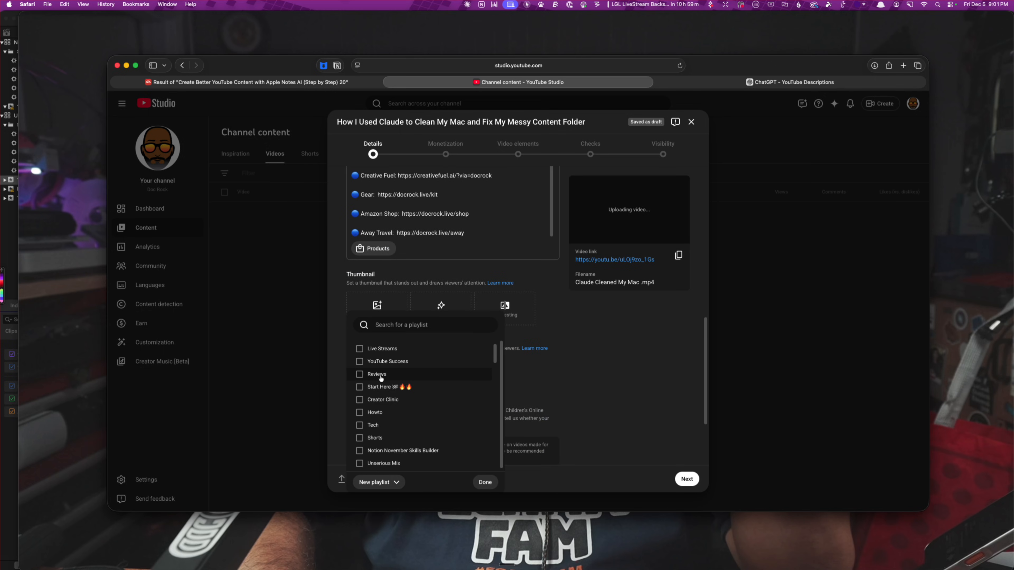
click(378, 415)
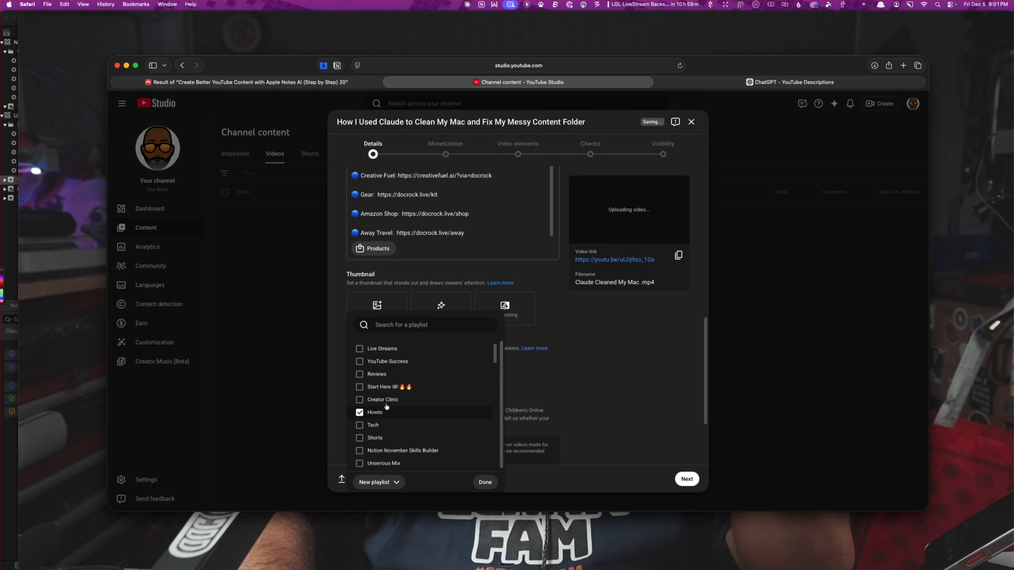
click(386, 362)
click(383, 386)
click(382, 425)
click(485, 482)
scroll(598, 382, down, 3)
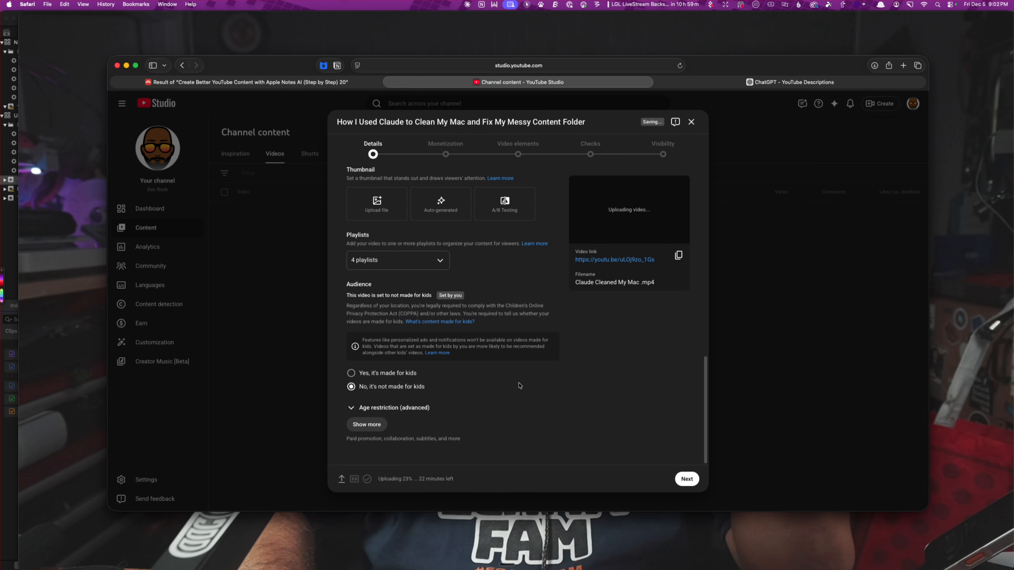
Close the Claude Cleaned My Mac video in QuickTime Player and switch to Final Cut Pro
click(471, 47)
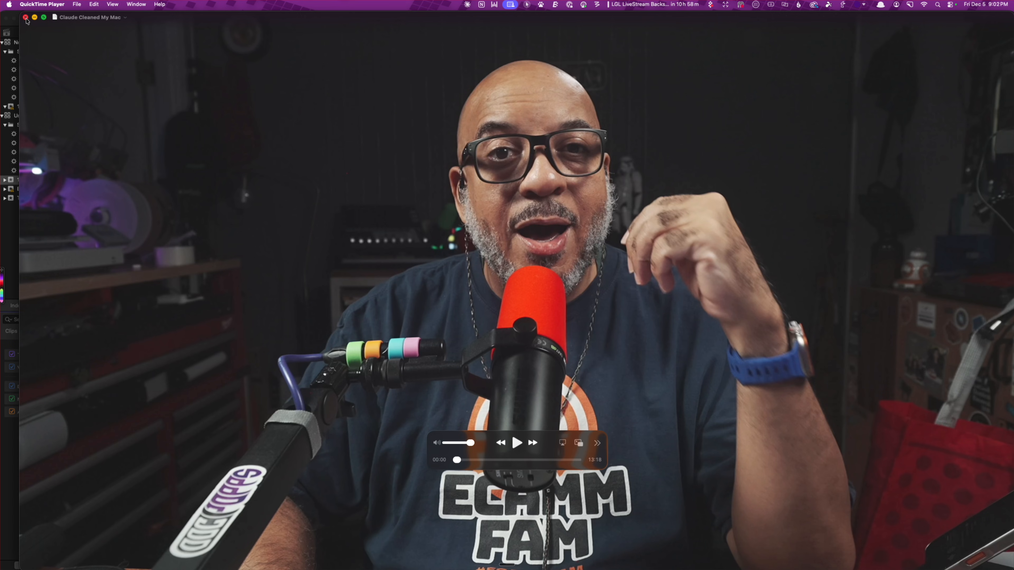
click(25, 17)
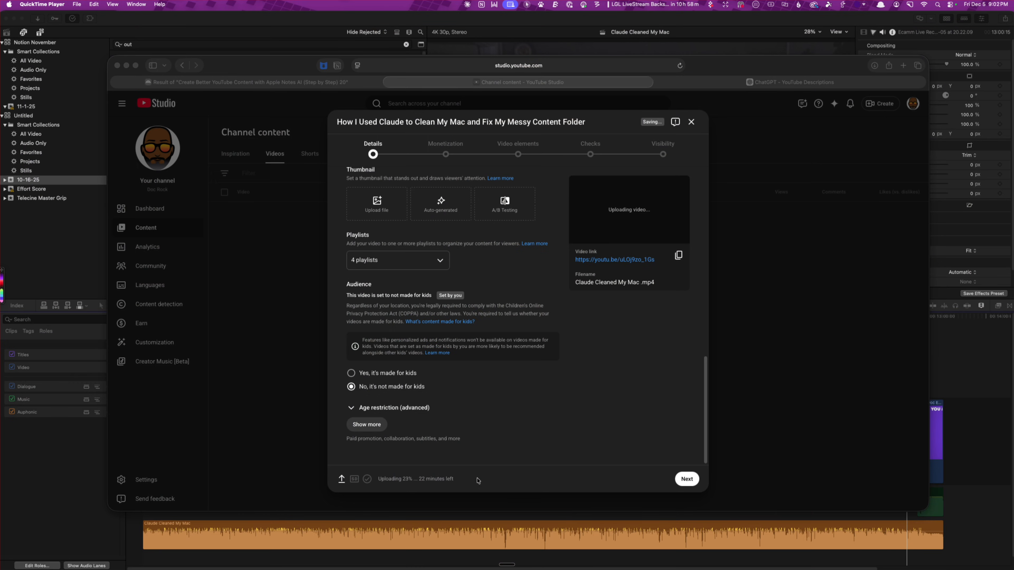
click(956, 371)
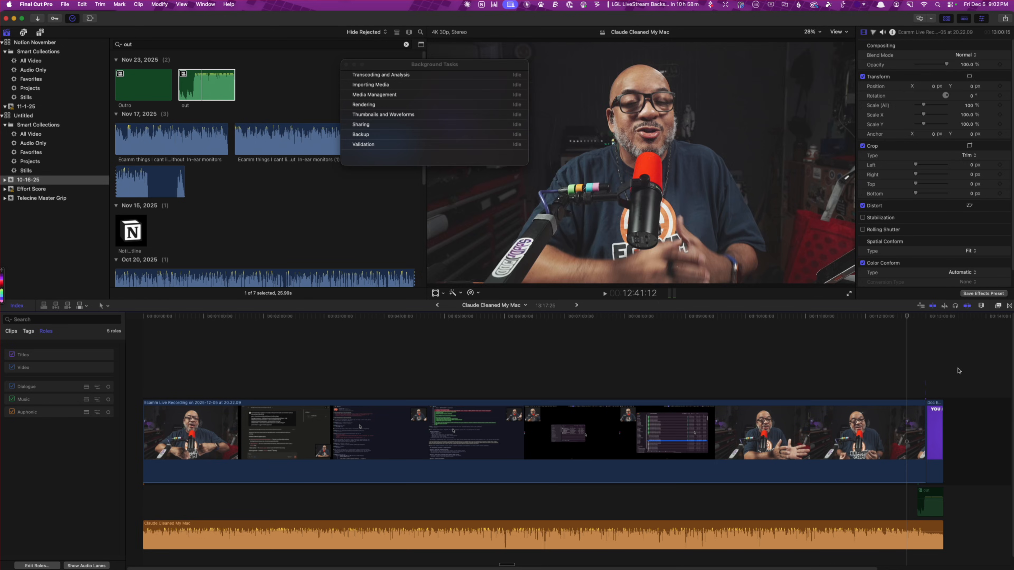
Add the clip "Photo on 2025-12-05 at 20.49.23.386" after the endcard at the end of the timeline
click(953, 327)
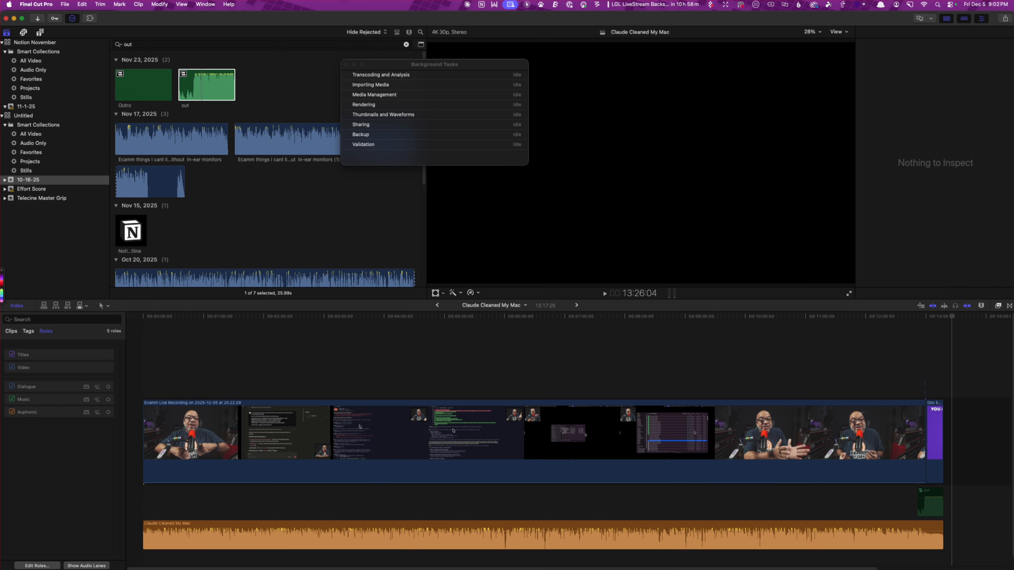
click(958, 417)
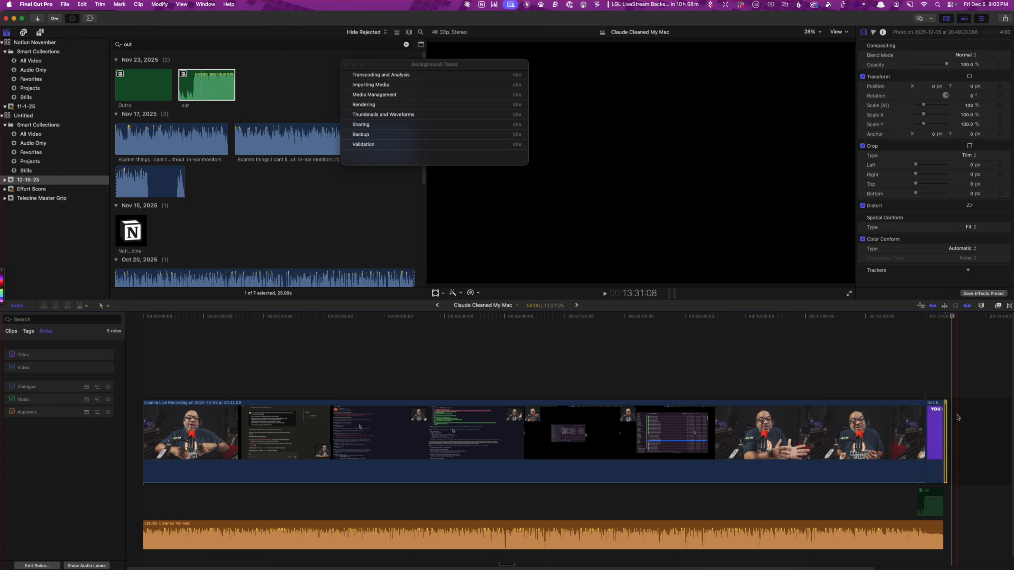
key(super+=)
key(super+=)
key(super+=)
key(super+=)
key(super+=)
key(super+=)
key(super+=)
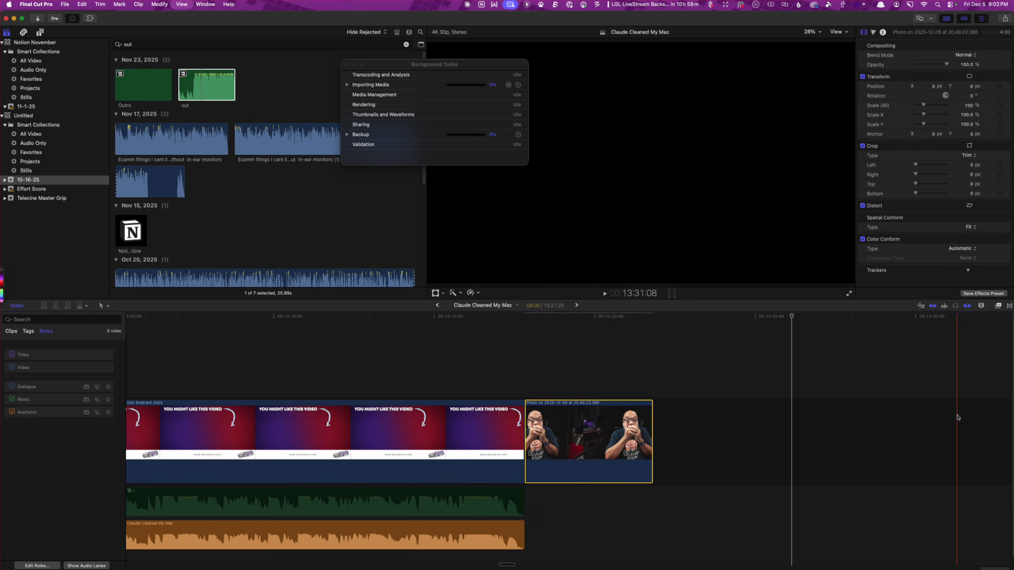
key(End)
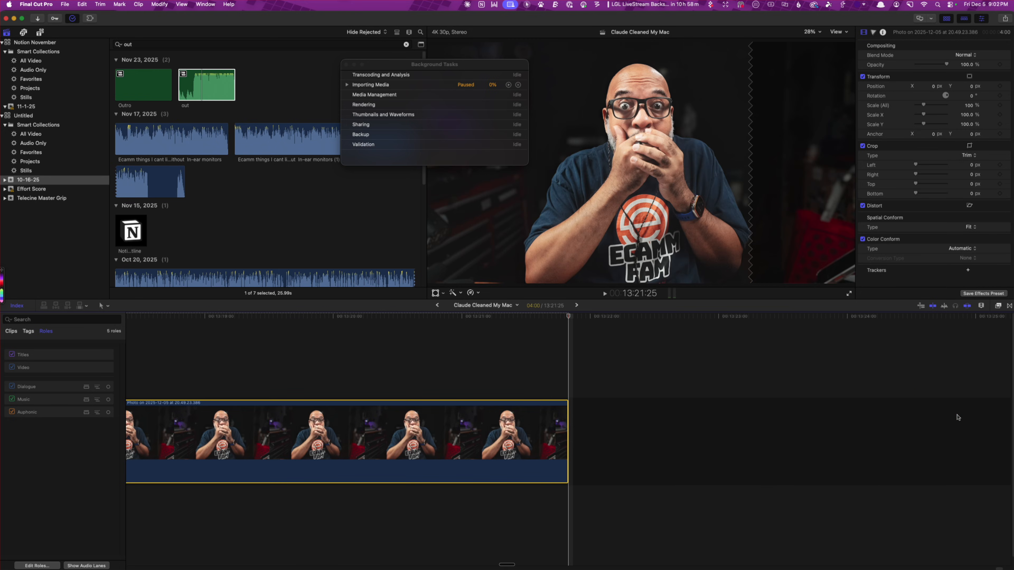
scroll(574, 359, left, 5)
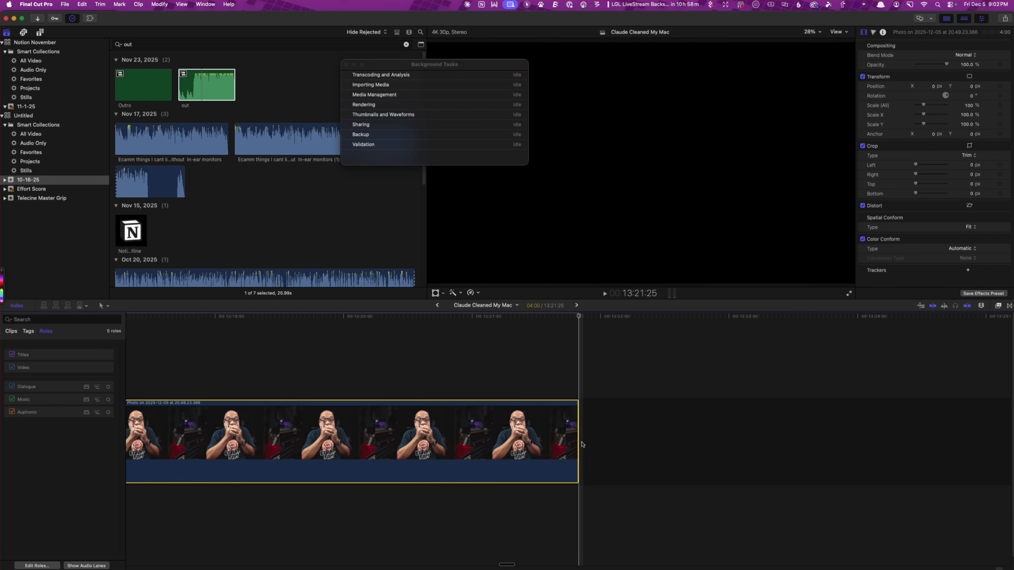
Duplicate the photo clip and place the copy directly after the original at the end of the timeline
click(562, 318)
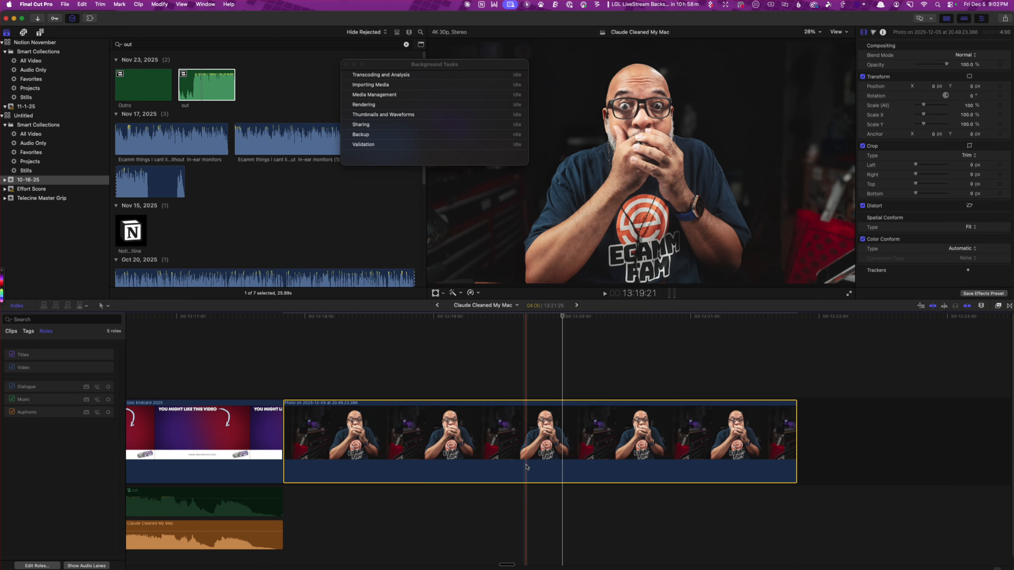
drag(463, 458, 847, 443)
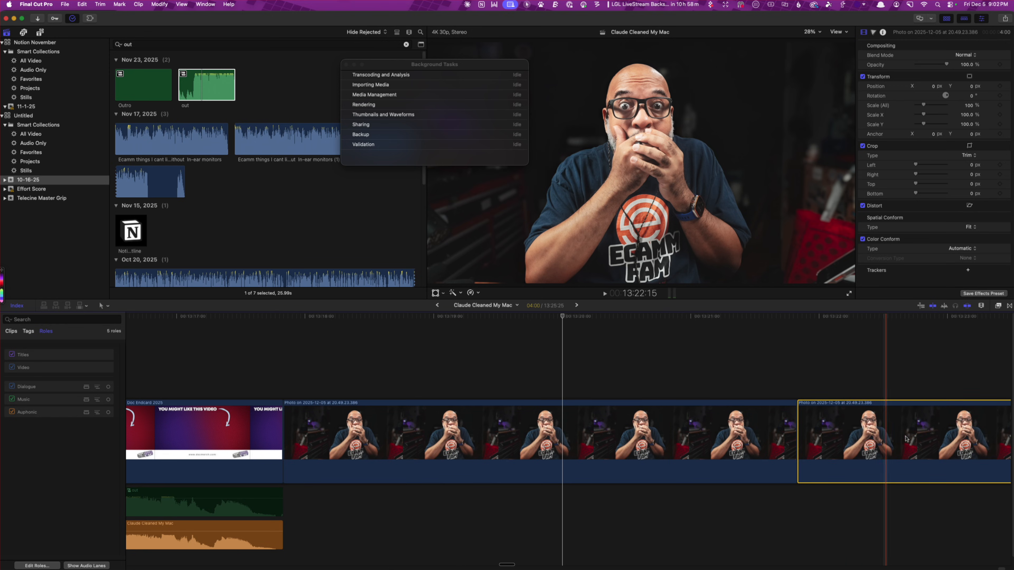
scroll(910, 438, right, 6)
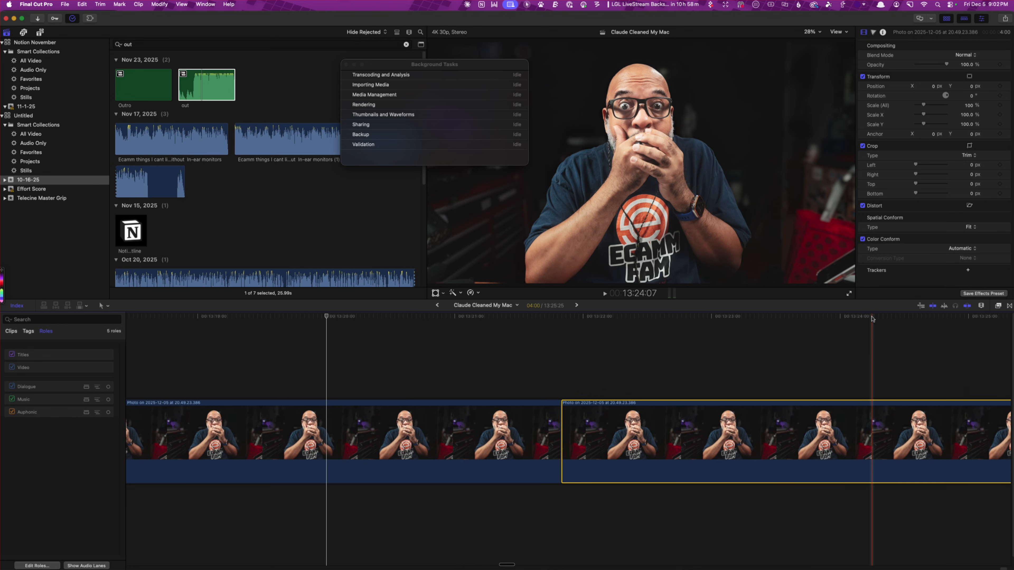
Close the Background Tasks window and apply a Magnetic Mask effect to the second photo clip
click(854, 414)
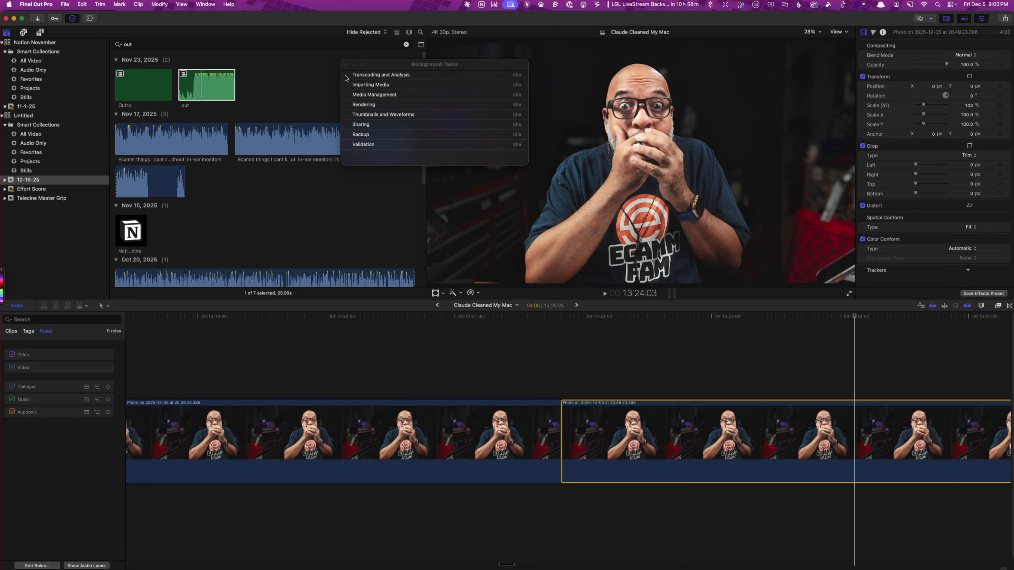
click(346, 65)
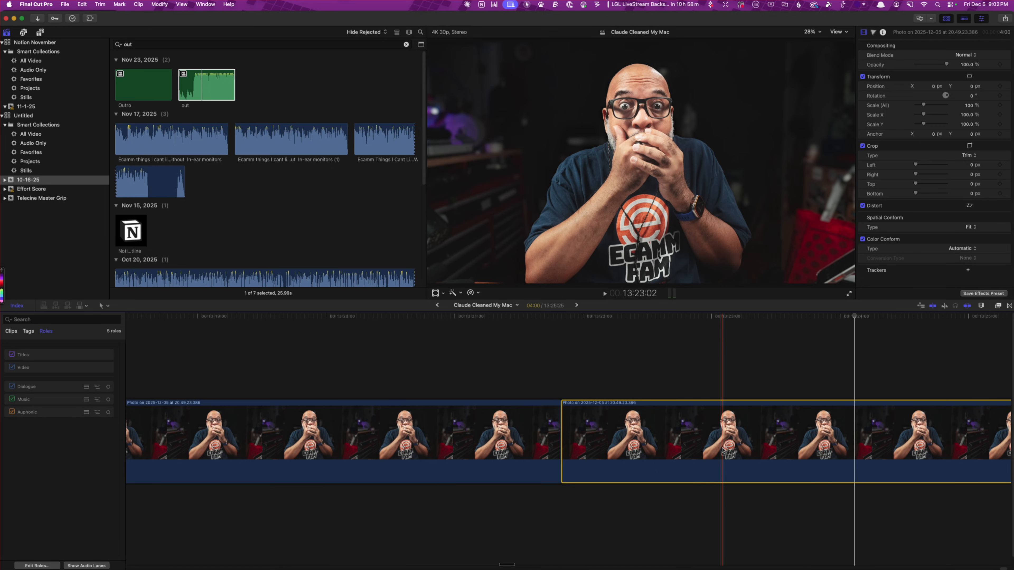
key(alt+e)
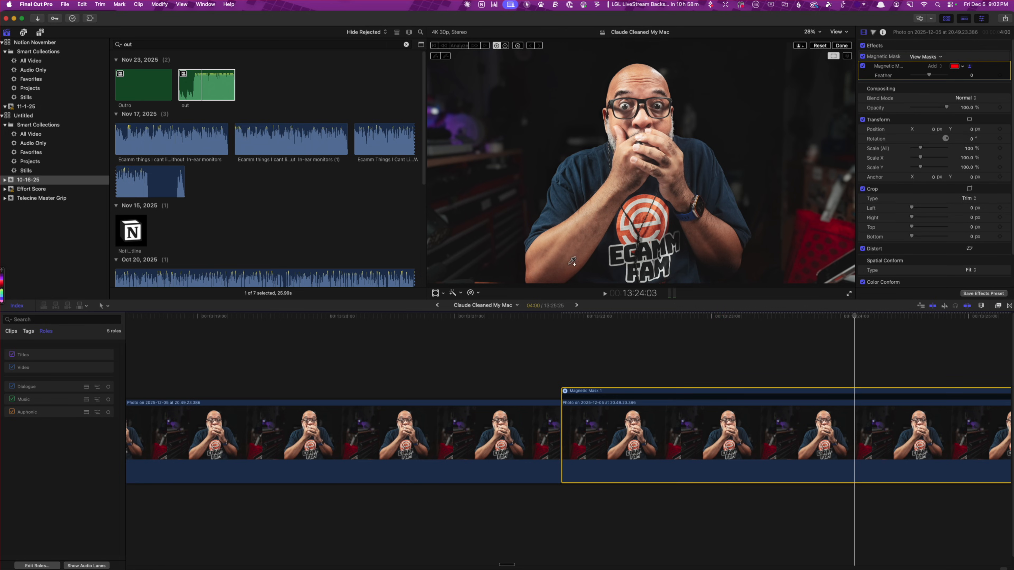
Mark the man's whole body for the Magnetic Mask, exclude the surrounding background, and analyze the mask across the clip
click(554, 273)
click(692, 277)
click(730, 268)
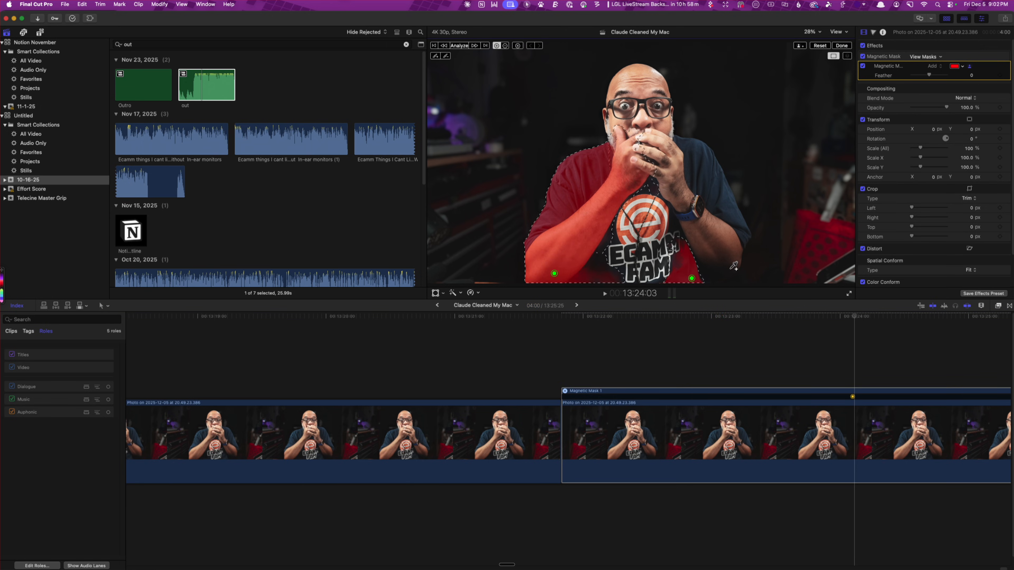
click(686, 146)
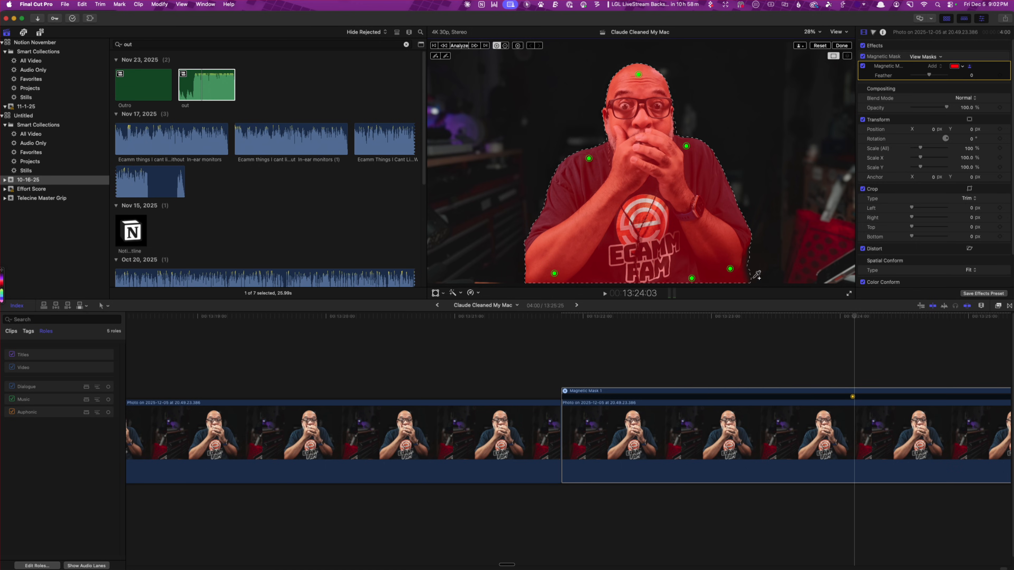
key(alt)
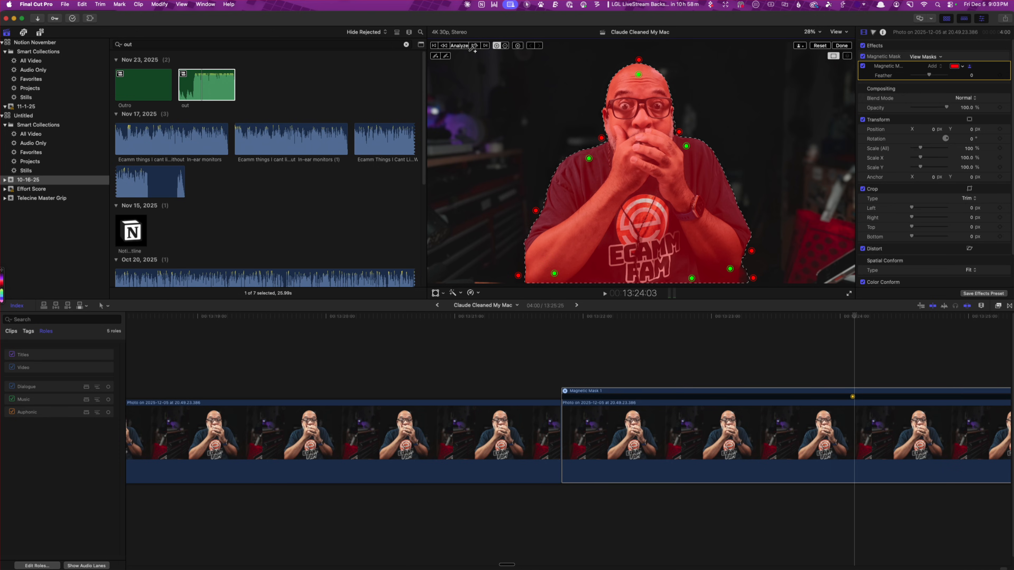
click(461, 46)
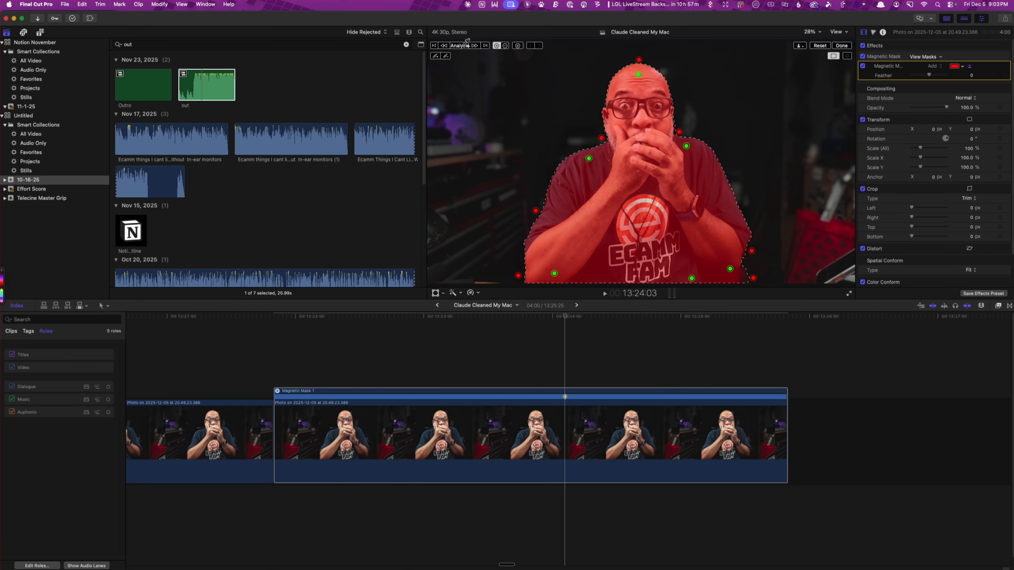
Copy the NOTHING title and Deep Gradient from the No Lables project and paste them above the first photo clip in Claude Cleaned My Mac
scroll(551, 354, left, 10)
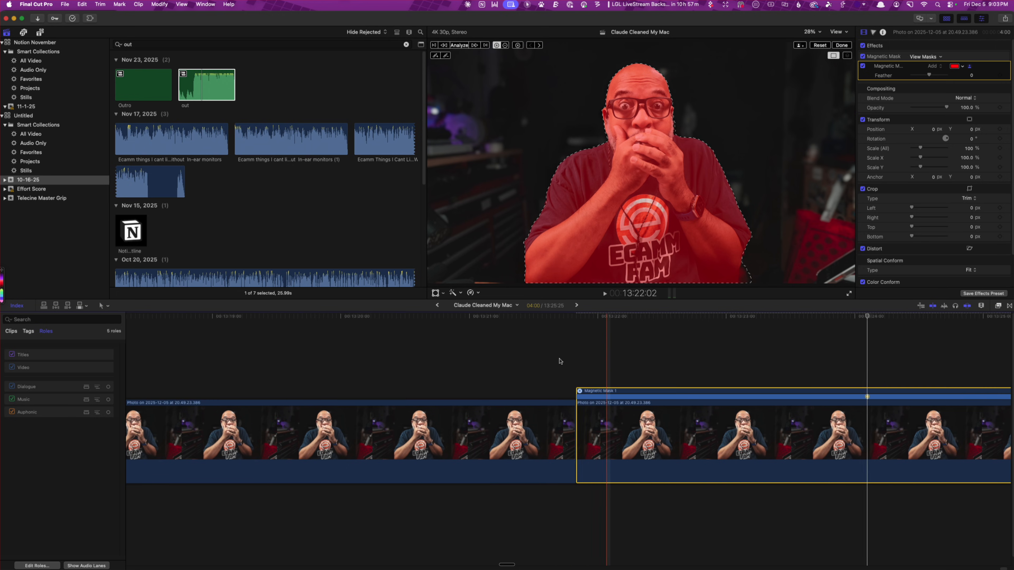
scroll(564, 362, left, 3)
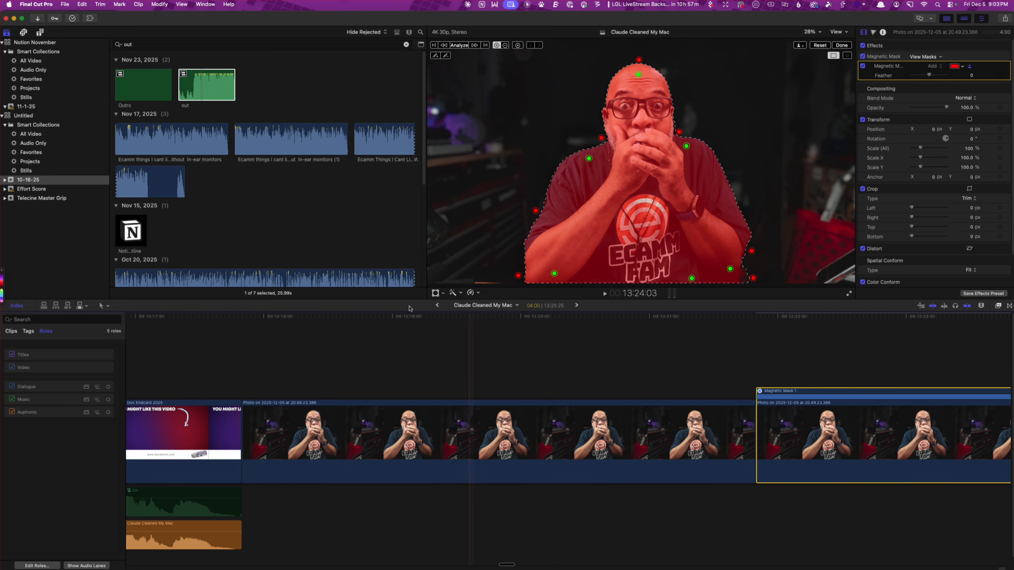
click(438, 305)
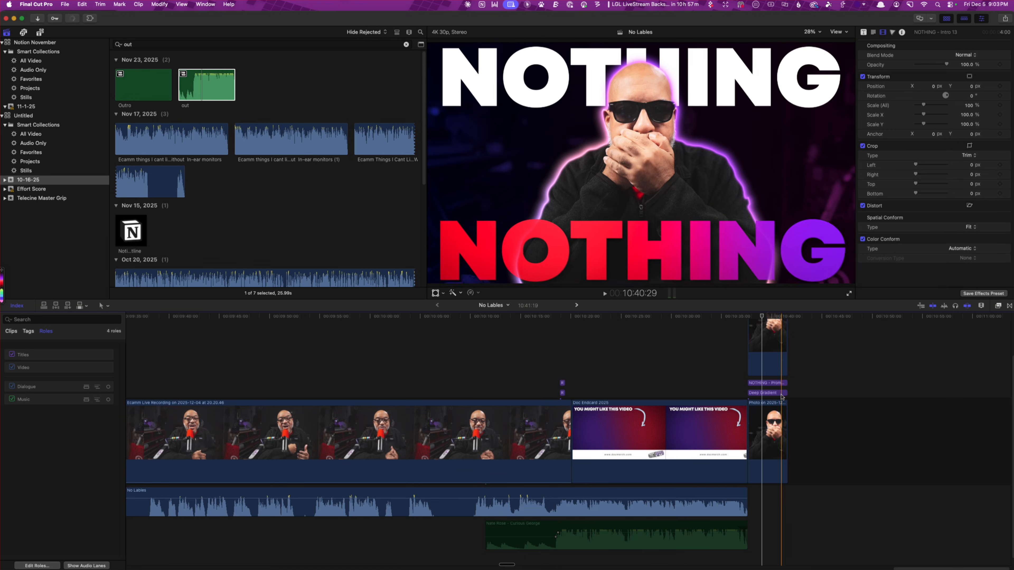
click(777, 393)
click(777, 383)
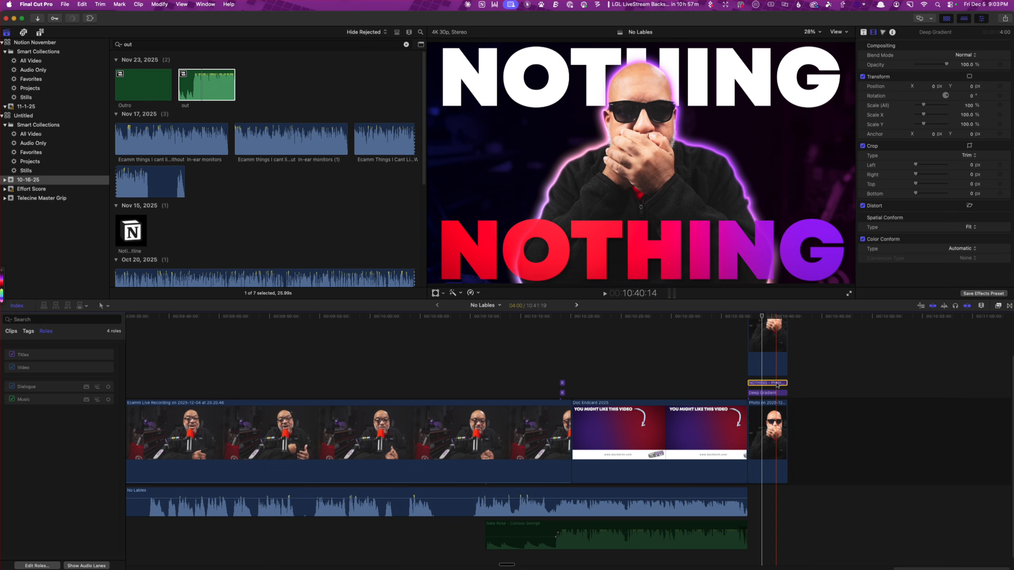
drag(795, 393, 769, 383)
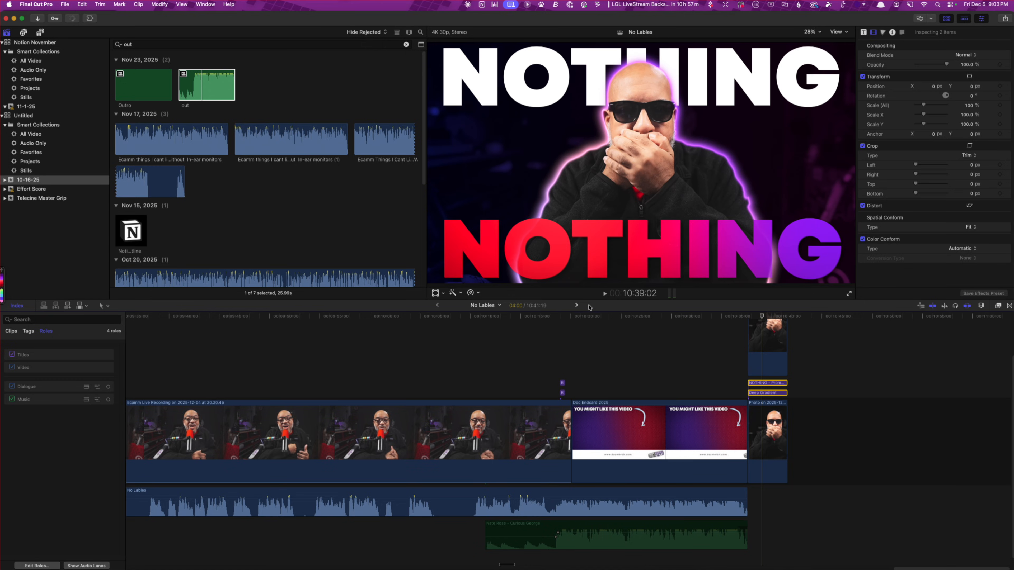
click(576, 305)
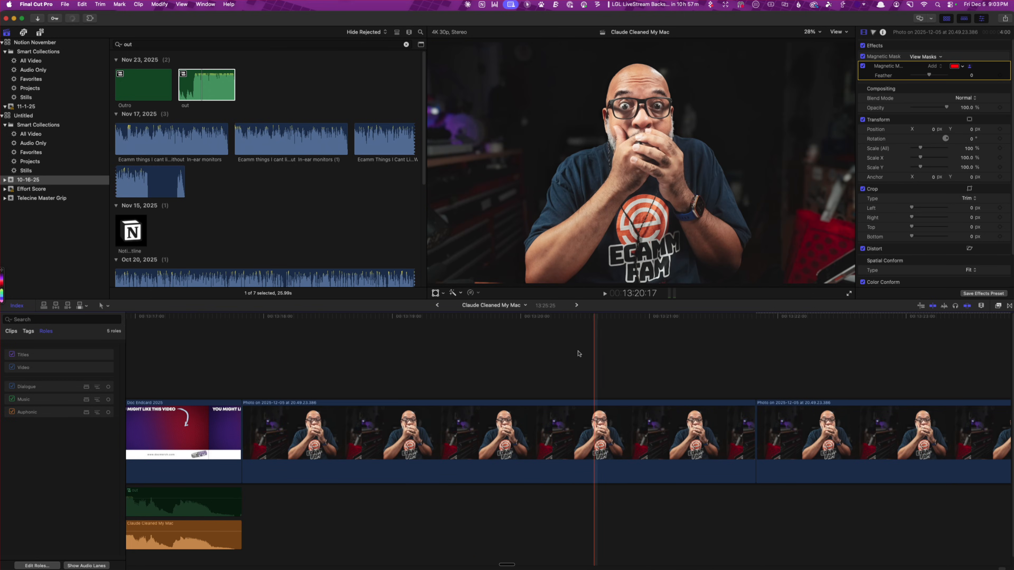
key(super+v)
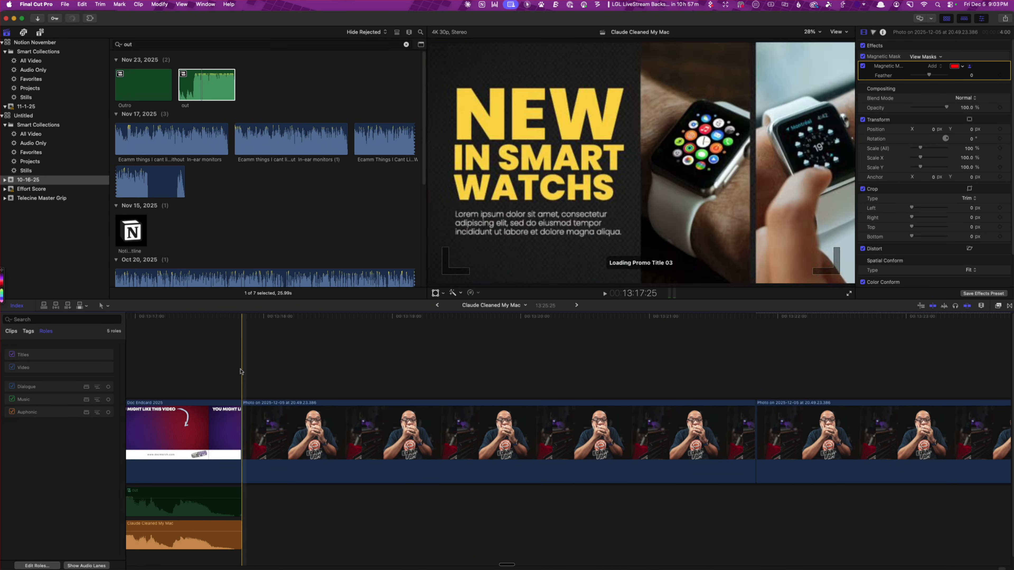
Stack the masked photo clip above the title, aligned with the first photo clip, and finish editing its Magnetic Mask
drag(831, 419, 319, 340)
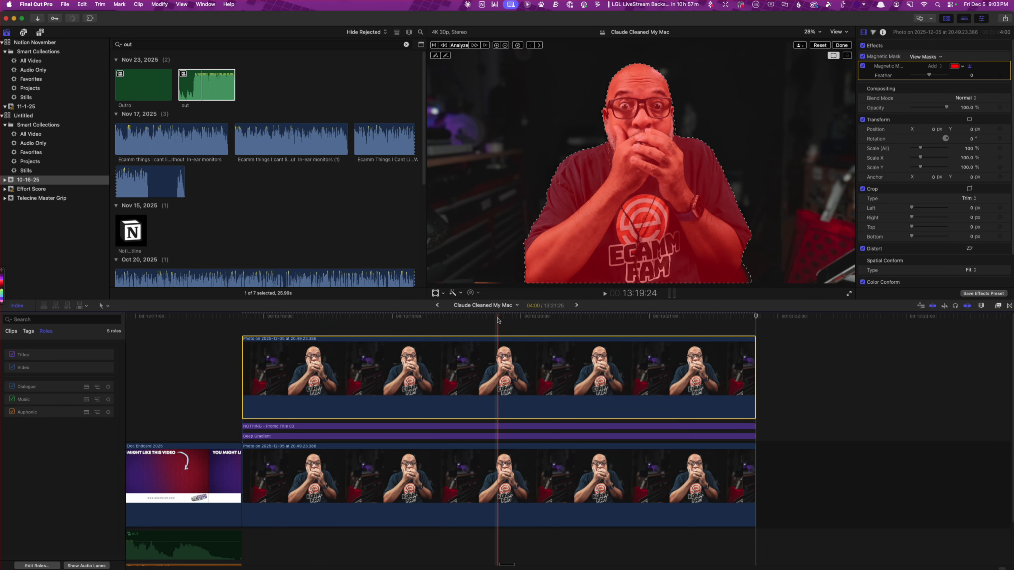
click(498, 319)
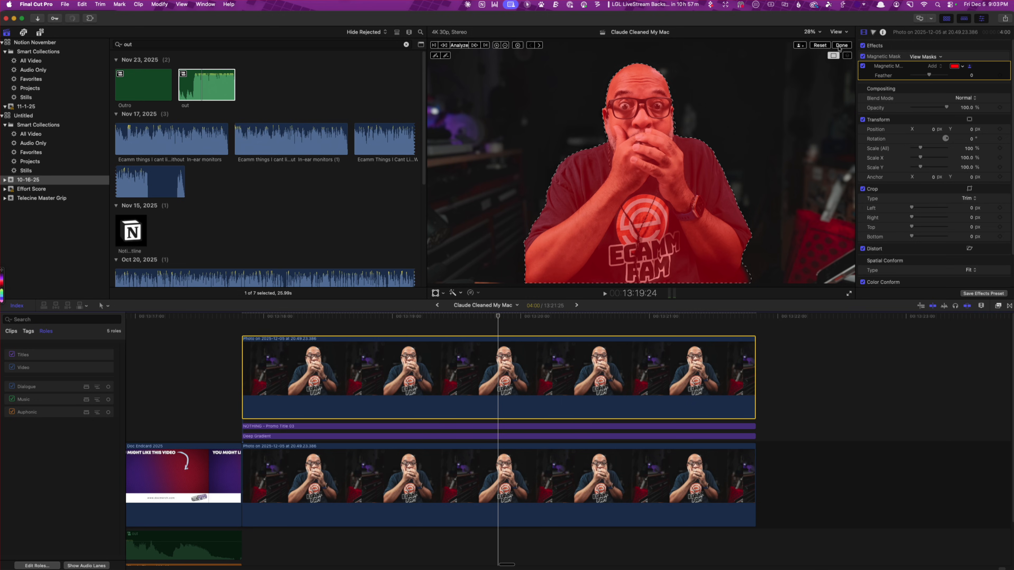
click(841, 45)
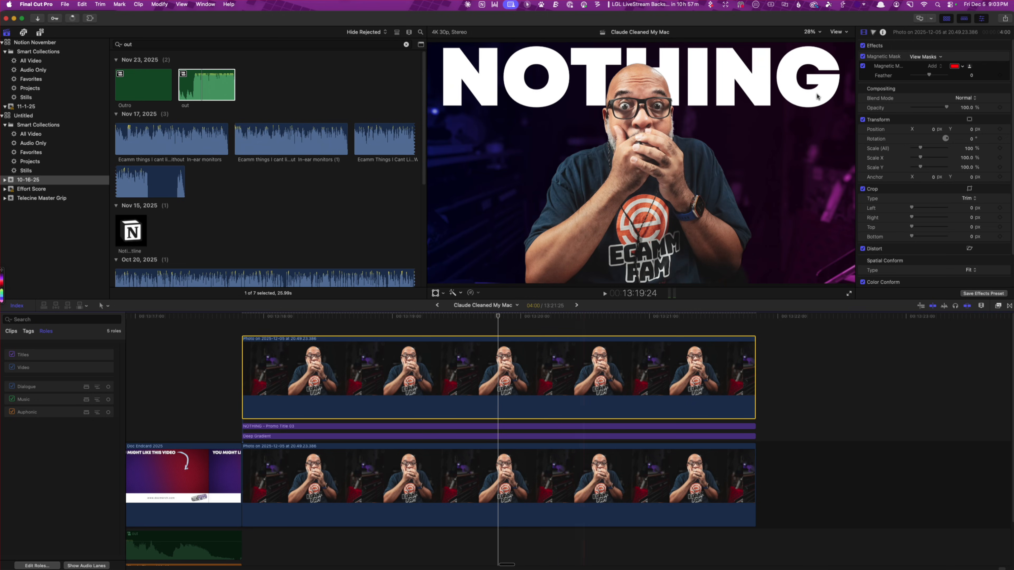
Replace the NOTHING title's Text 01 with "UNEXXPECTED"
click(865, 34)
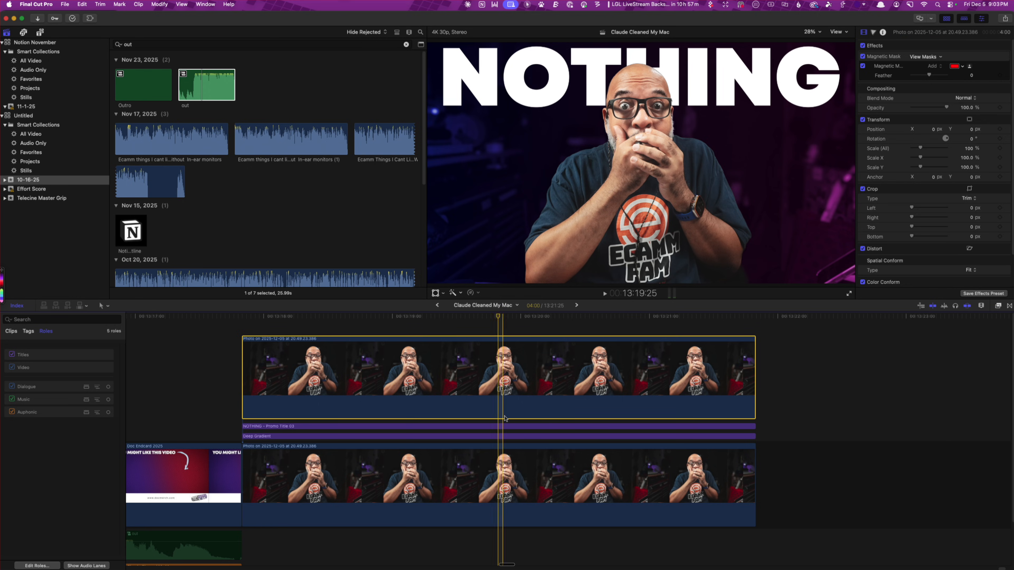
click(514, 428)
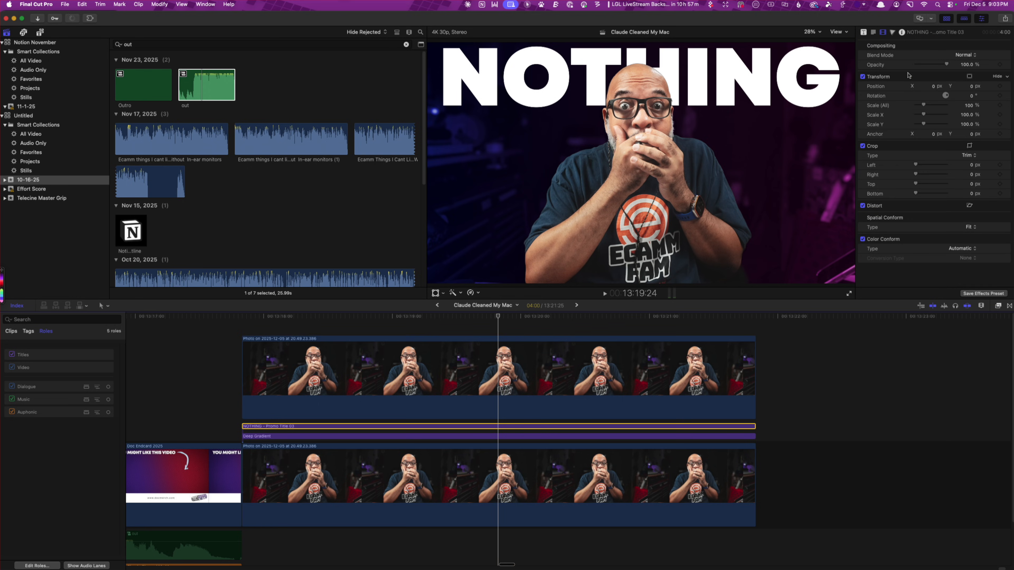
click(864, 32)
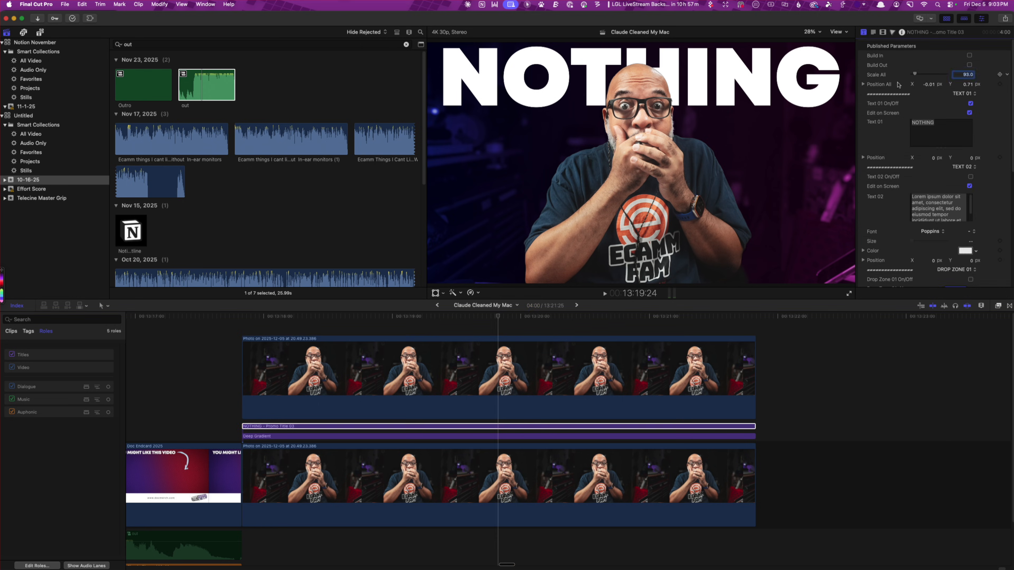
double_click(940, 127)
text(U)
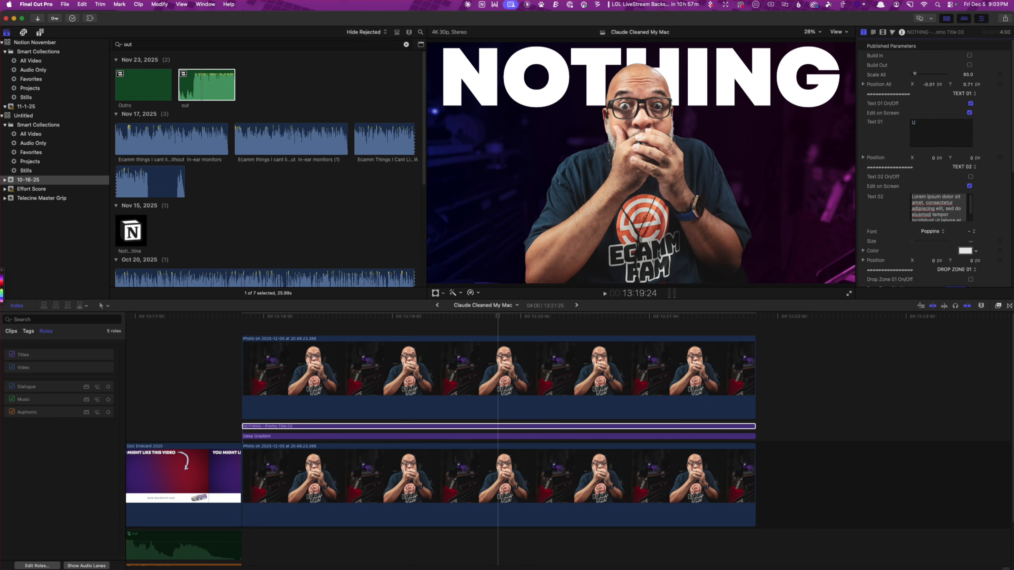
text(NEXXPEC)
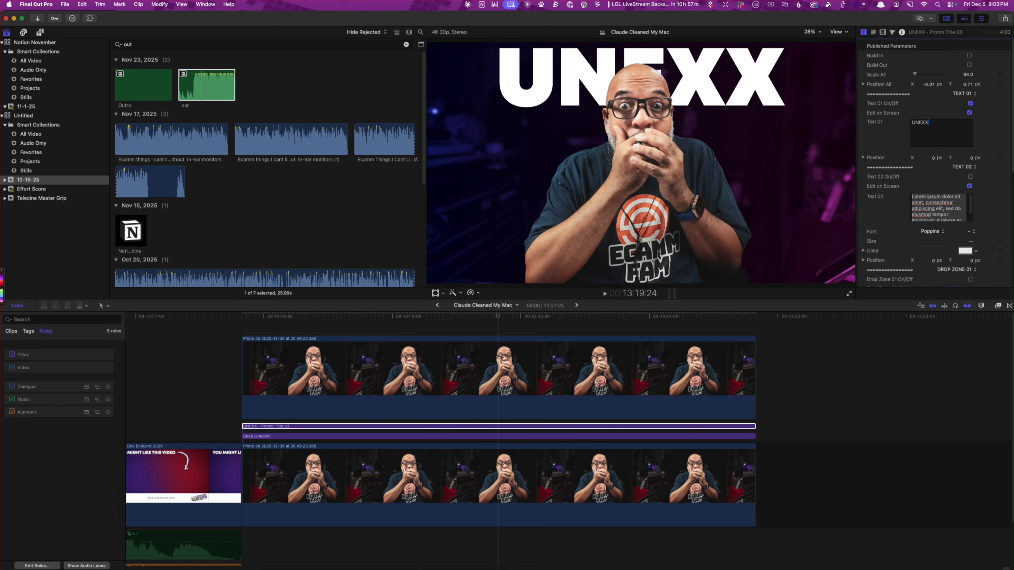
text(D)
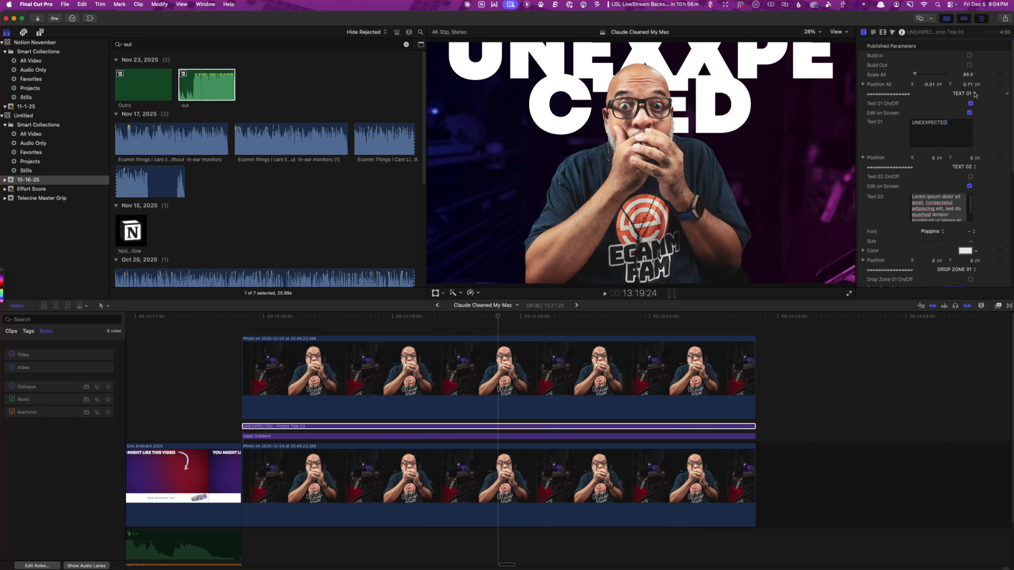
Reduce the title's text size to 269.7 and raise it to a Y position of -216.02 px
click(738, 102)
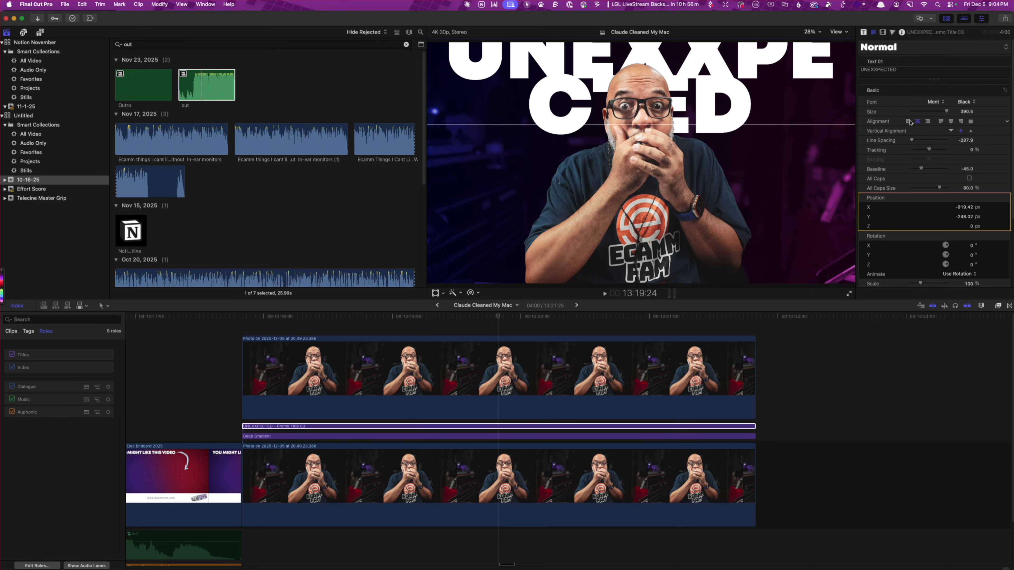
click(966, 142)
drag(967, 113, 967, 161)
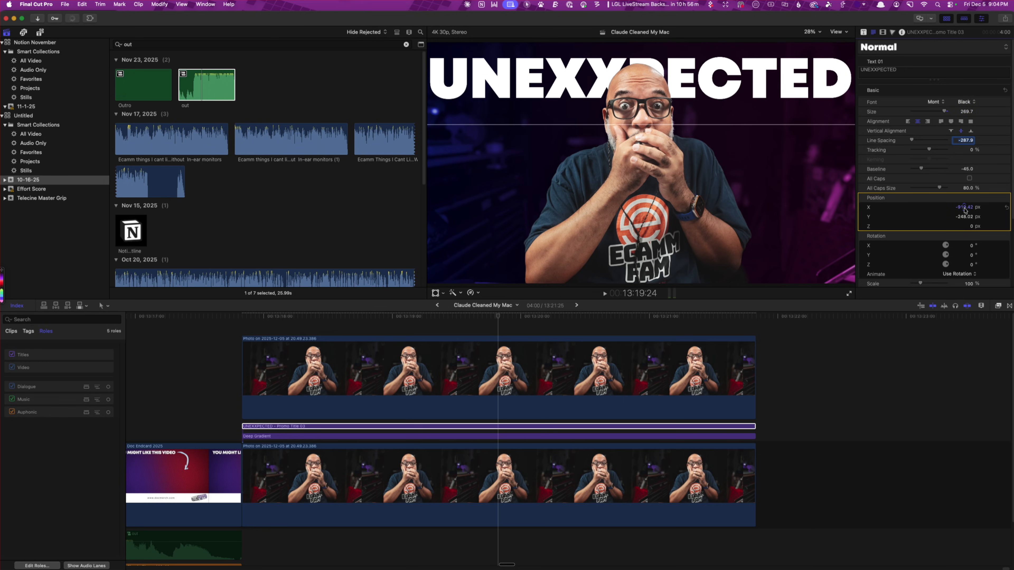
drag(964, 216, 964, 141)
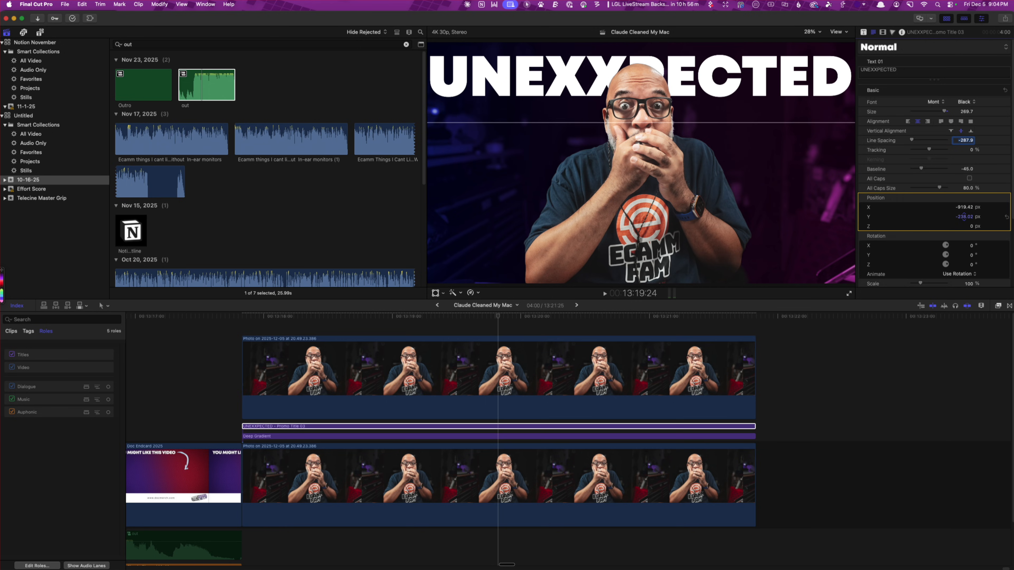
mouse_move(965, 217)
mouse_down()
mouse_move(965, 207)
mouse_move(964, 219)
mouse_up()
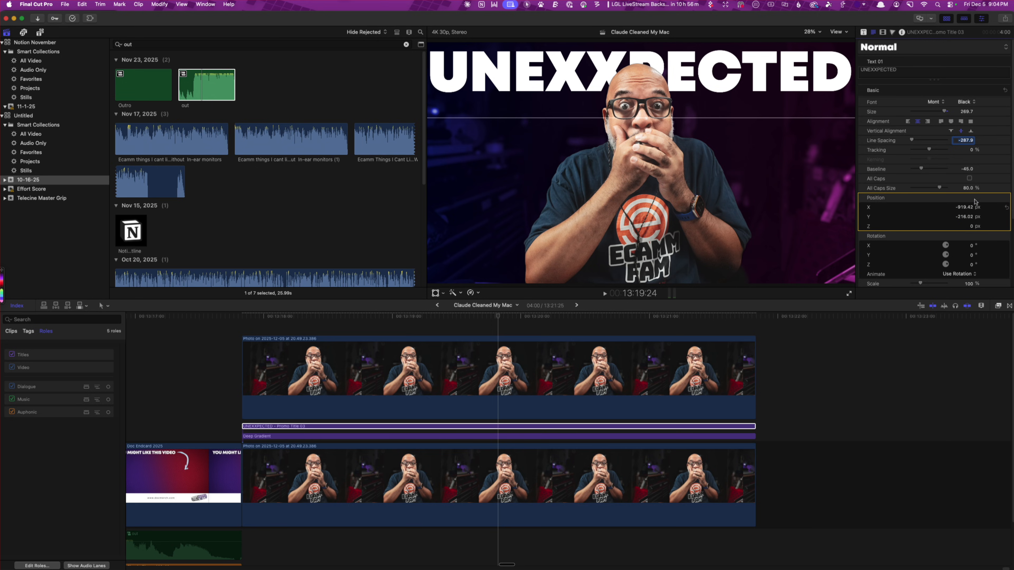
Correct the title's spelling to "UNEXPECTED" by removing the extra X
double_click(873, 70)
right_click(872, 71)
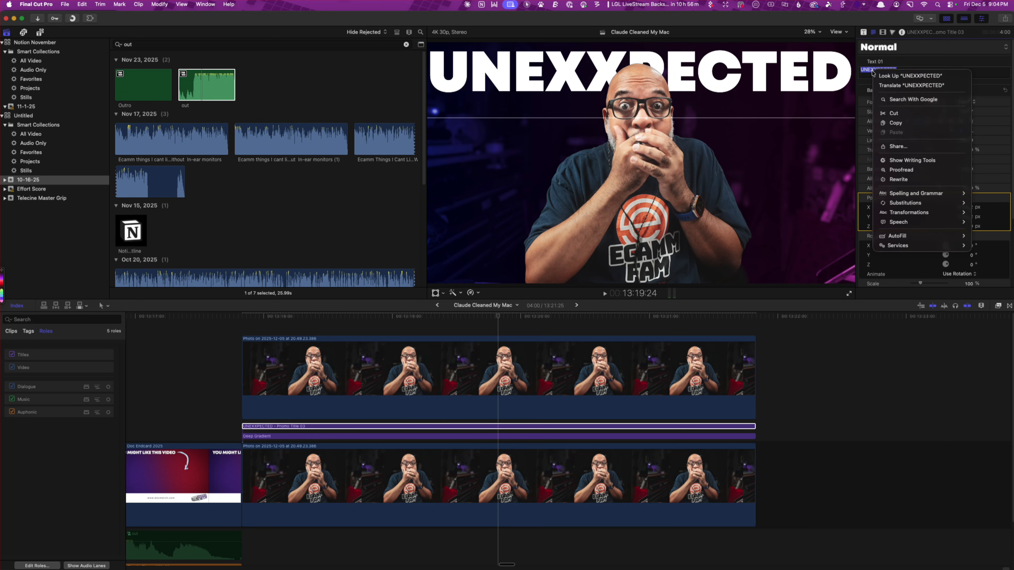
click(886, 75)
right_click(887, 70)
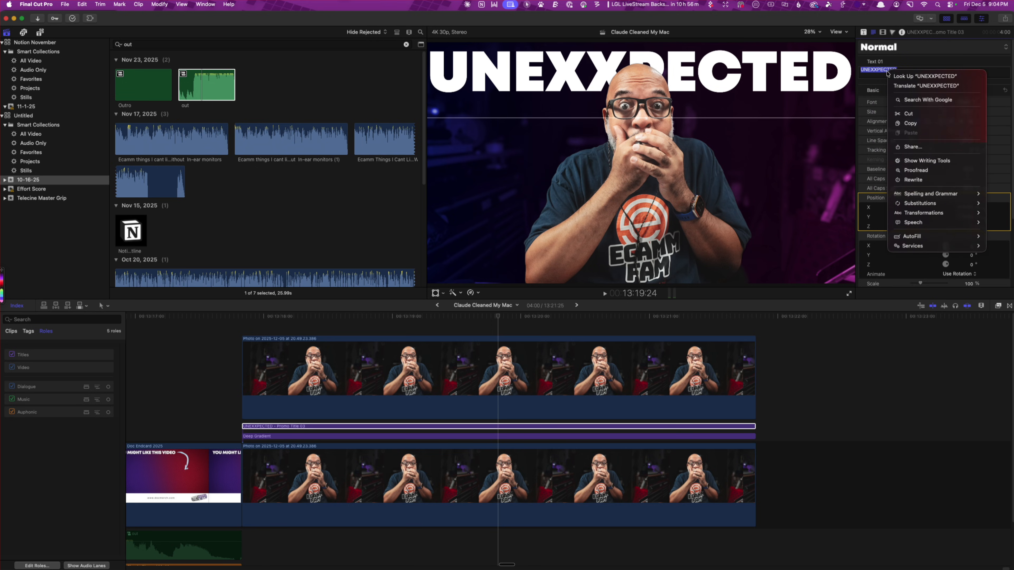
click(875, 74)
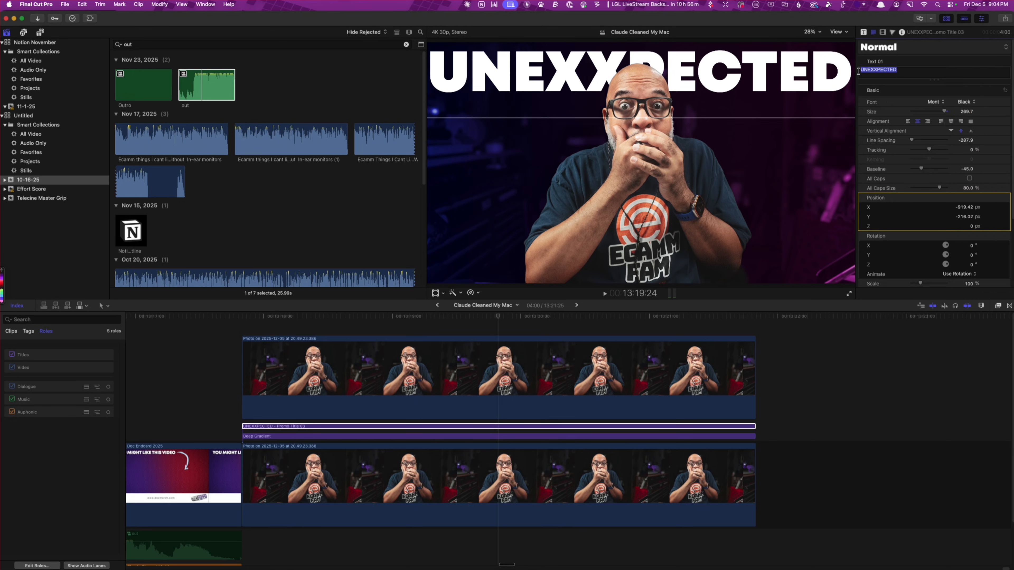
click(880, 69)
key(BackSpace)
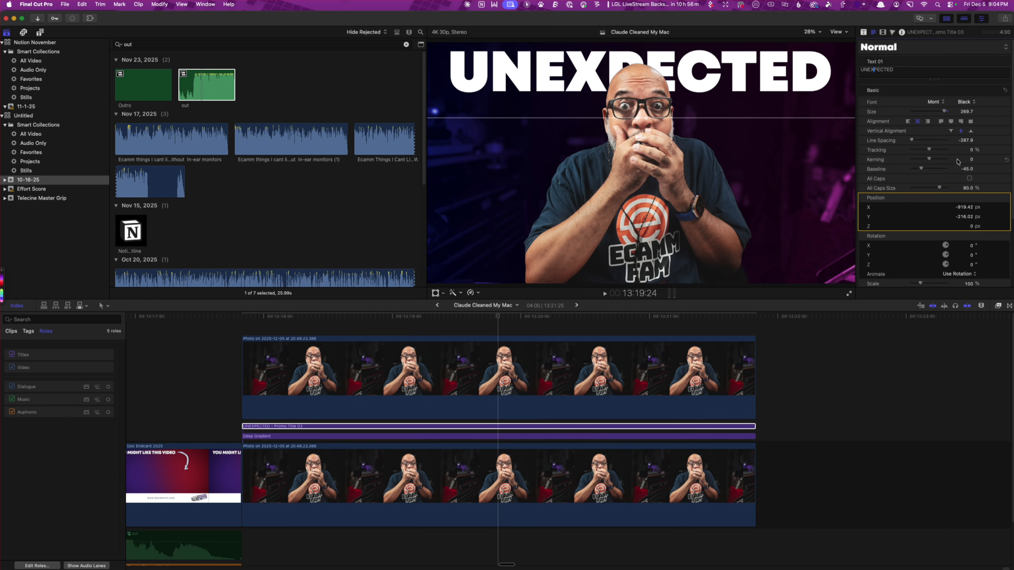
Enlarge the title's text size to 285.7 and add an exclamation mark after UNEXPECTED
drag(968, 116, 967, 114)
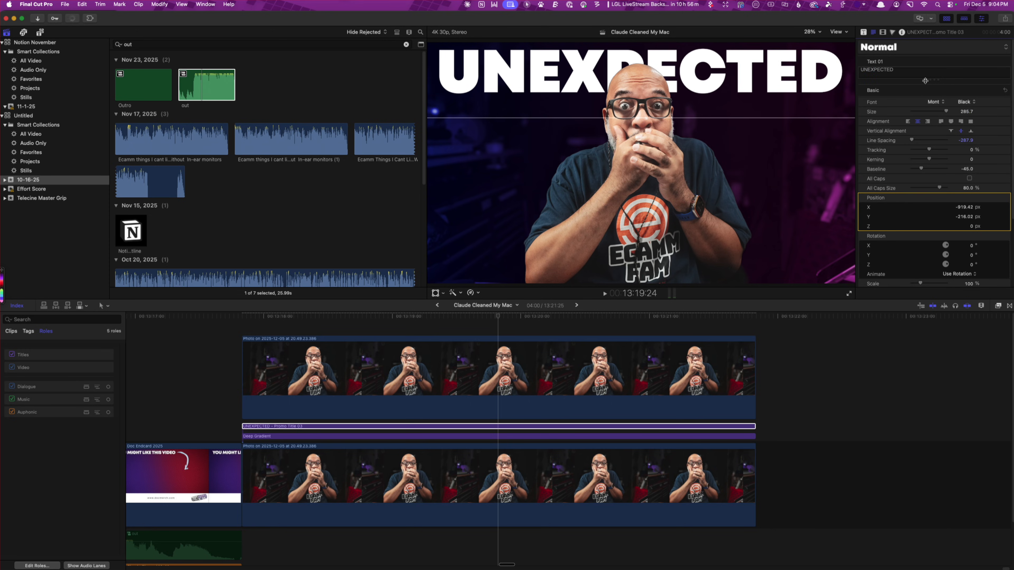
click(927, 68)
text(!)
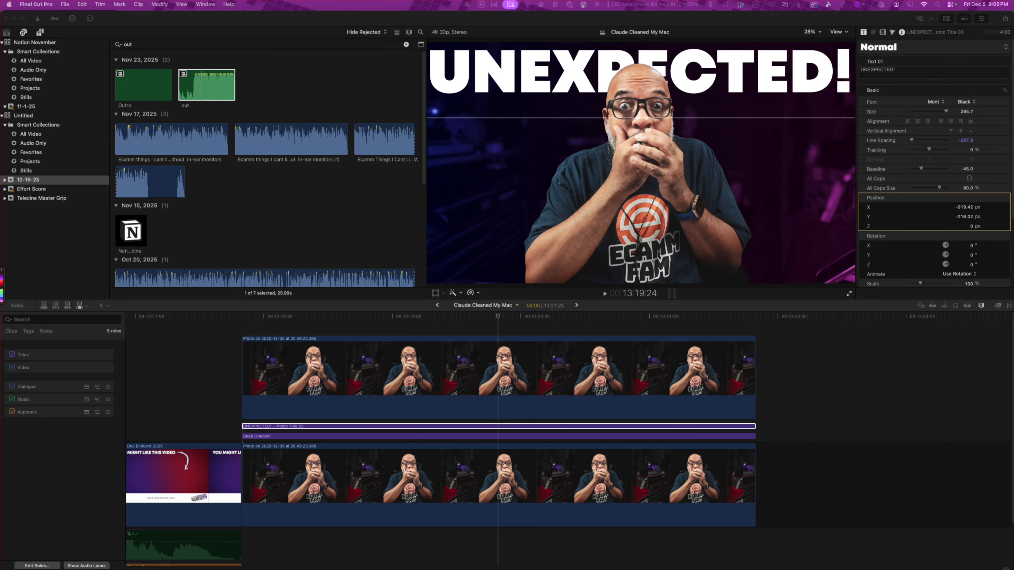
Add the orange Claude icon image in line with the photo clips, scaled to 56% and layered between the title and Deep Gradient
drag(799, 279, 455, 315)
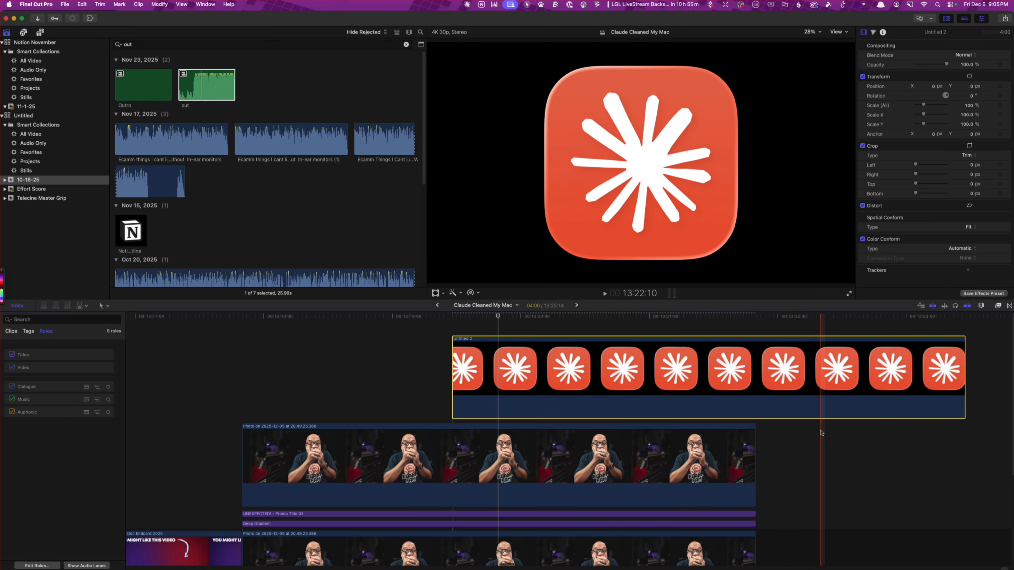
drag(661, 403, 452, 399)
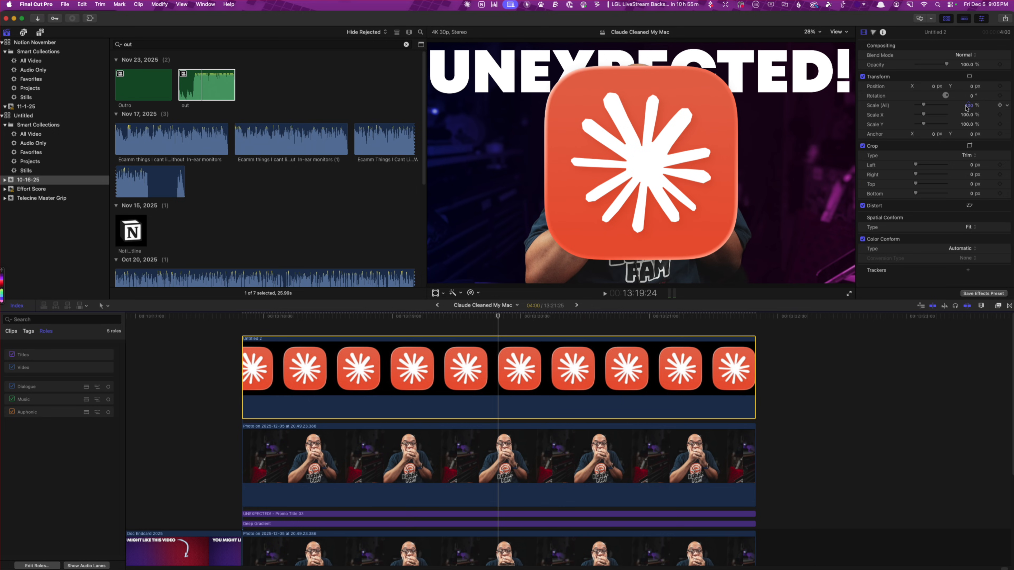
mouse_move(969, 106)
mouse_down()
mouse_move(969, 132)
mouse_move(969, 107)
mouse_up()
drag(536, 390, 538, 488)
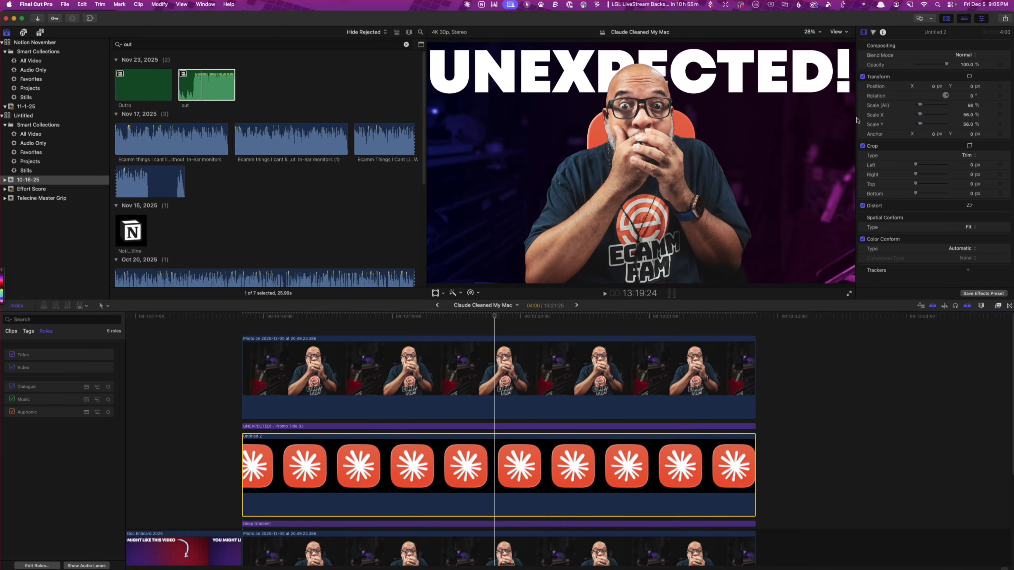
Move the Claude icon beside the man at X -1292 px and rotate it about 6 degrees
drag(934, 88, 879, 88)
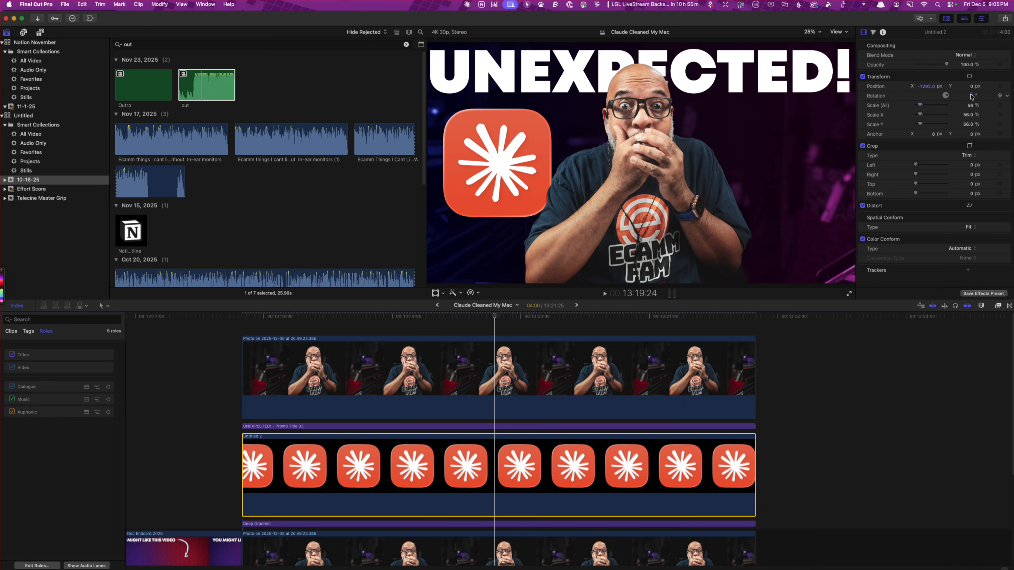
drag(971, 96, 978, 90)
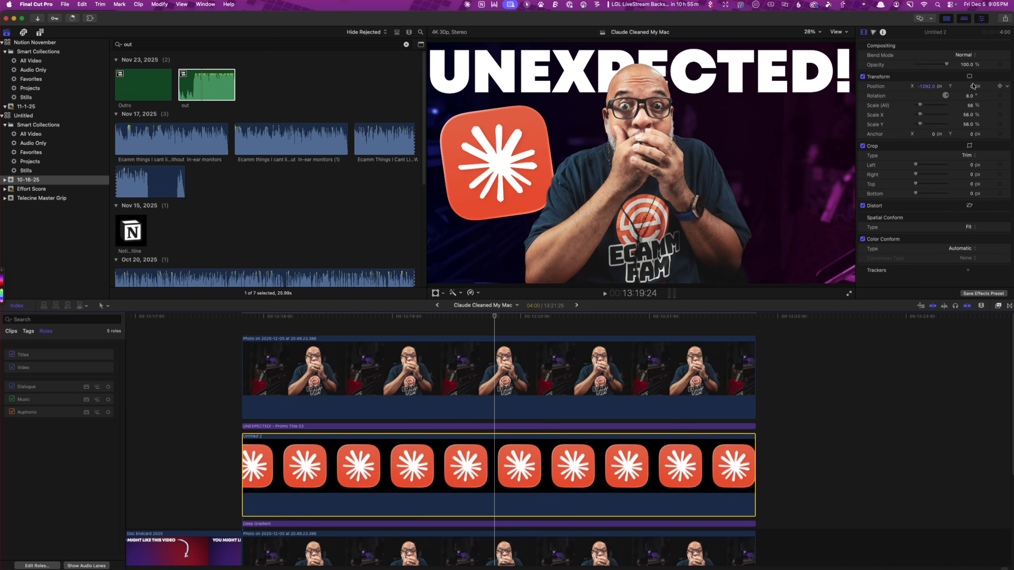
Move the Claude icon to X -1321.7 px and Y -82.2 px and duplicate its clip directly above the original
drag(975, 88, 916, 88)
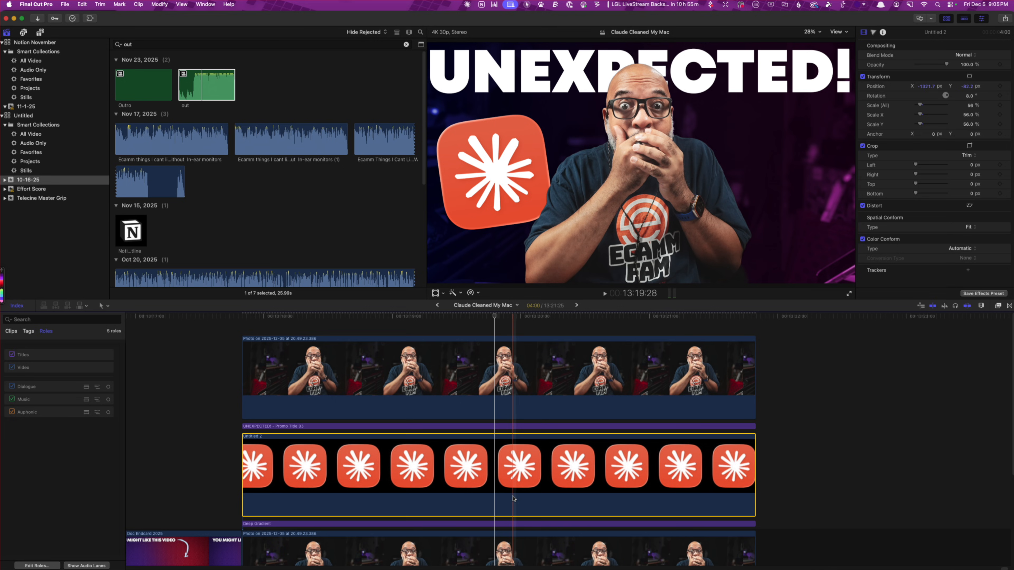
drag(515, 498, 519, 431)
click(524, 377)
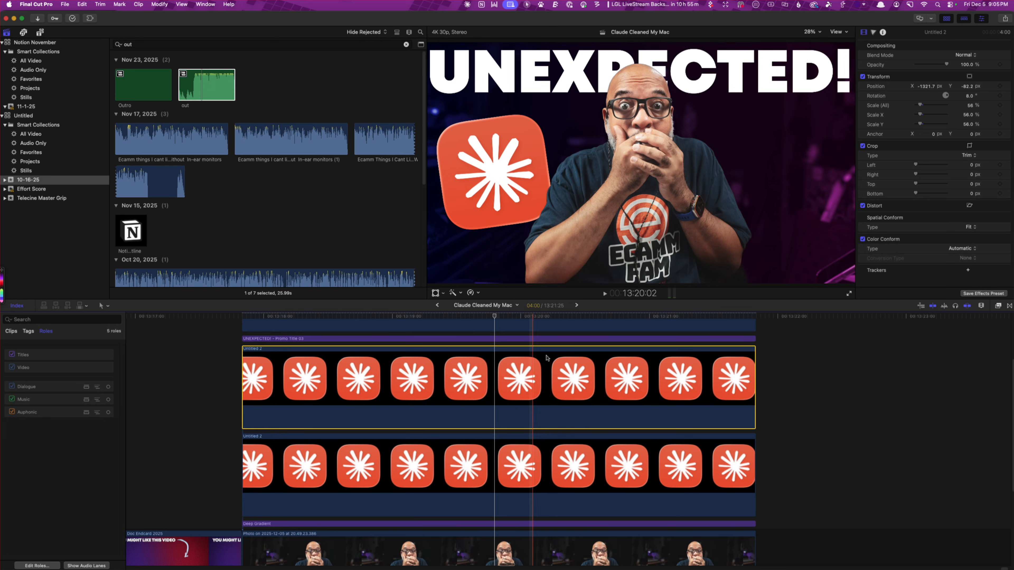
Mirror the duplicated Claude icon on the man's other side by setting Position X to 1321.7 px and Rotation to -6°
click(920, 88)
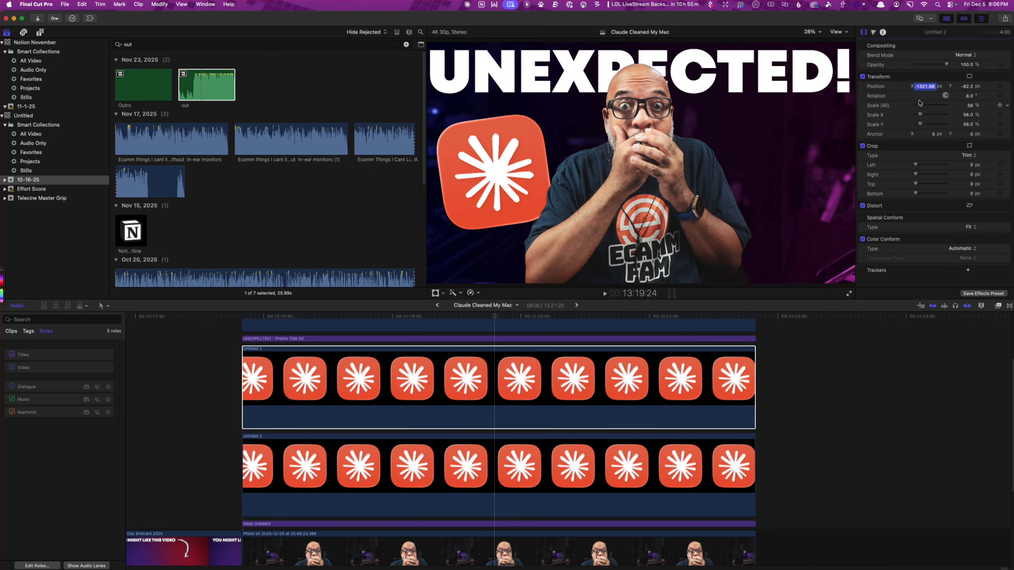
click(918, 86)
key(BackSpace)
key(Return)
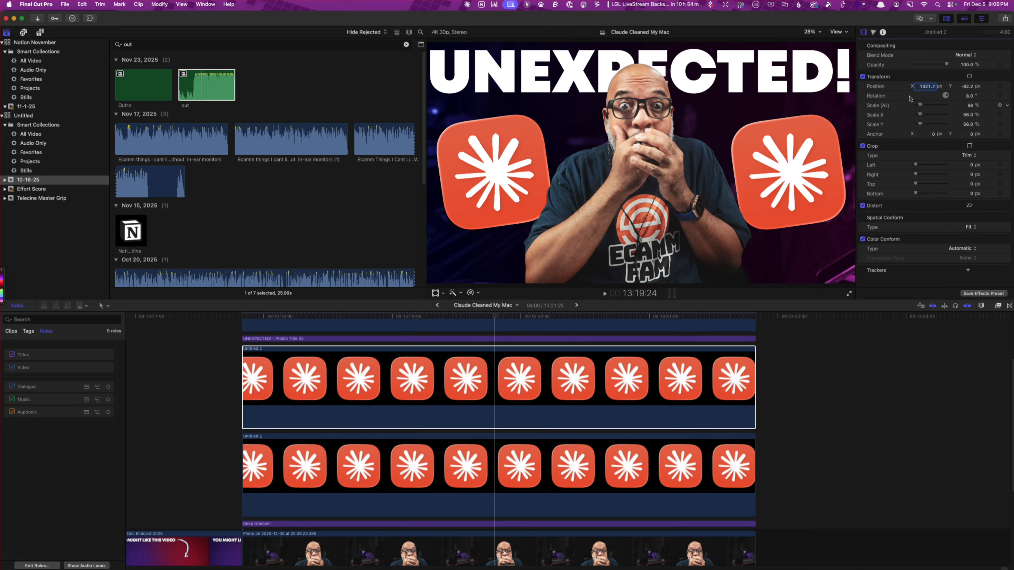
click(969, 98)
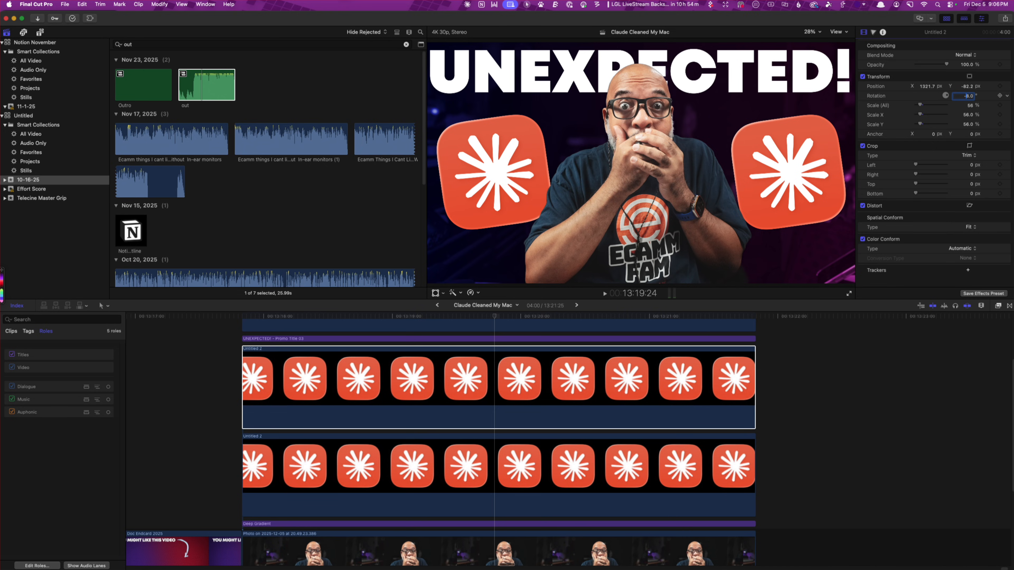
key(Return)
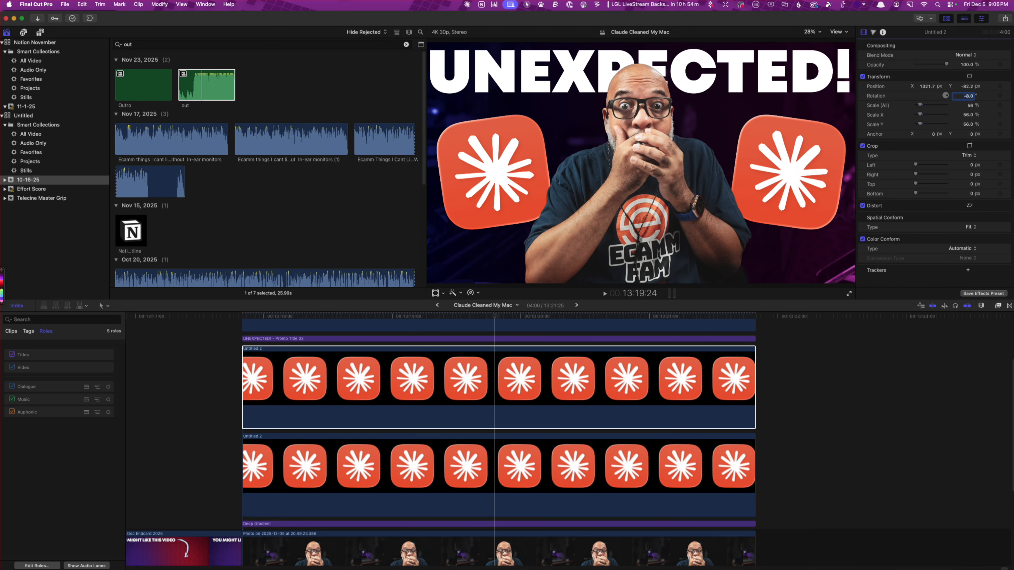
Switch to the Shortcuts app and examine the actions in the Get App Icons shortcut
key(super+Tab)
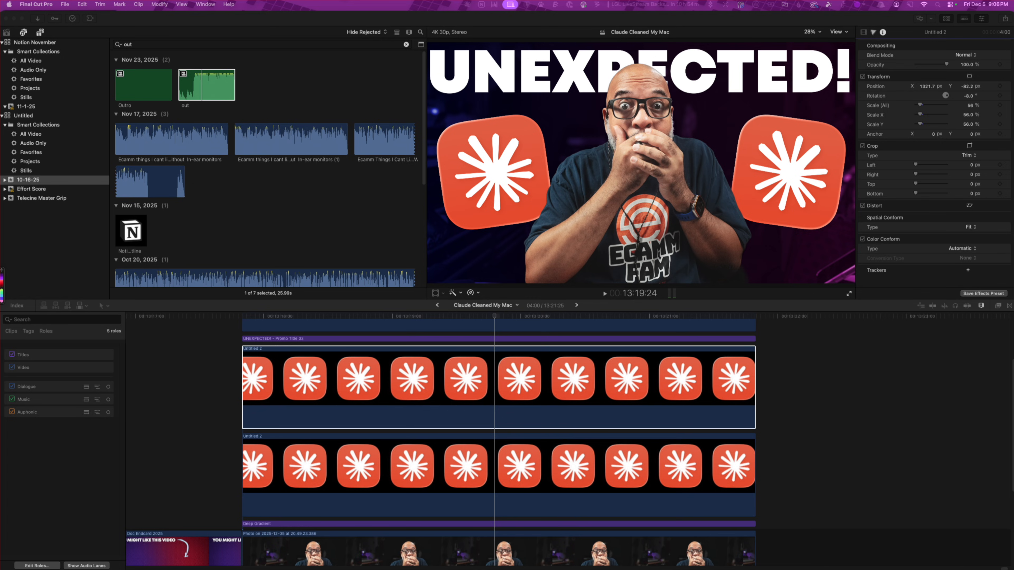
mouse_move(575, 563)
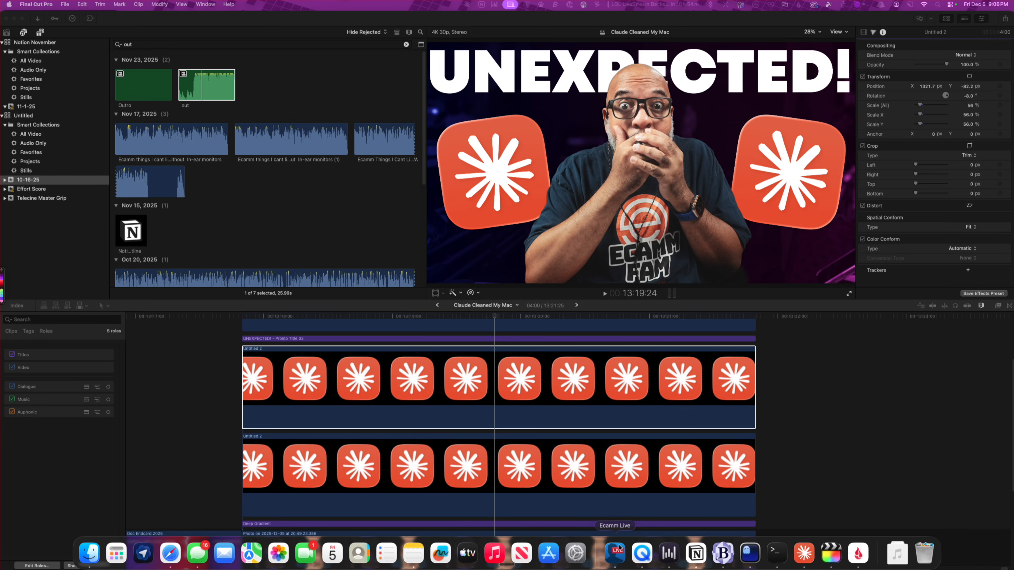
key(super+space)
text(shot)
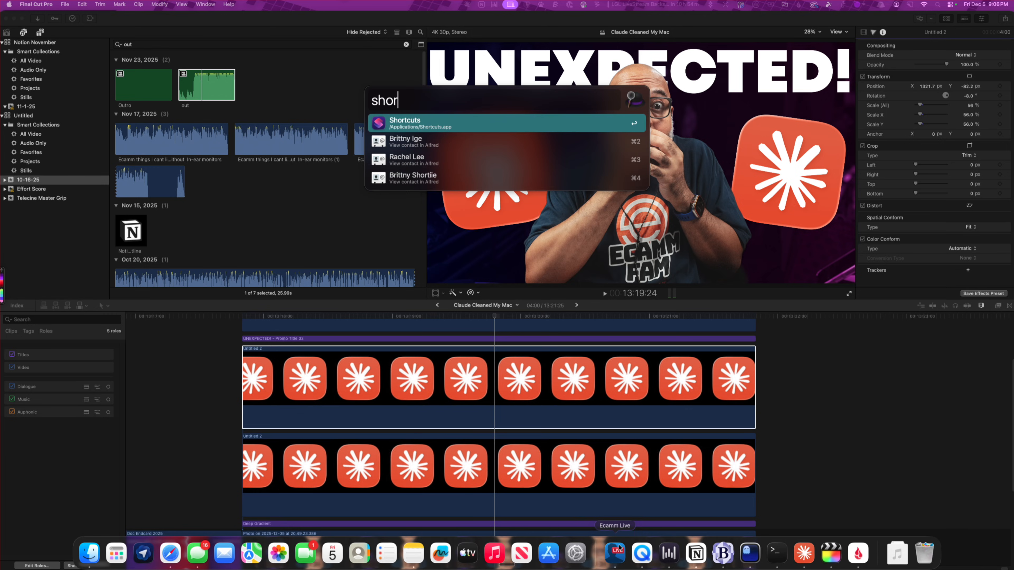
key(Return)
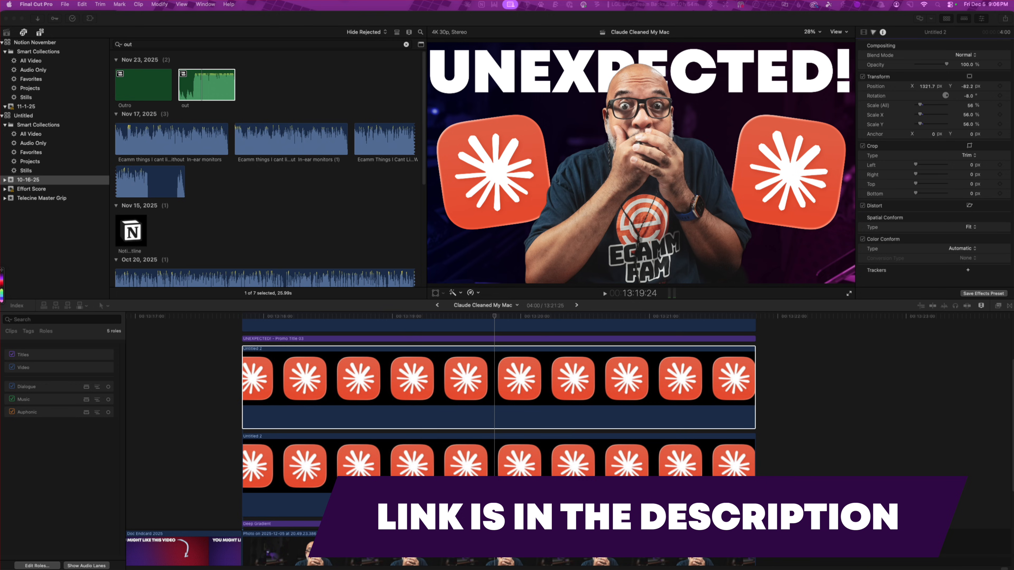
drag(453, 185, 405, 134)
click(421, 170)
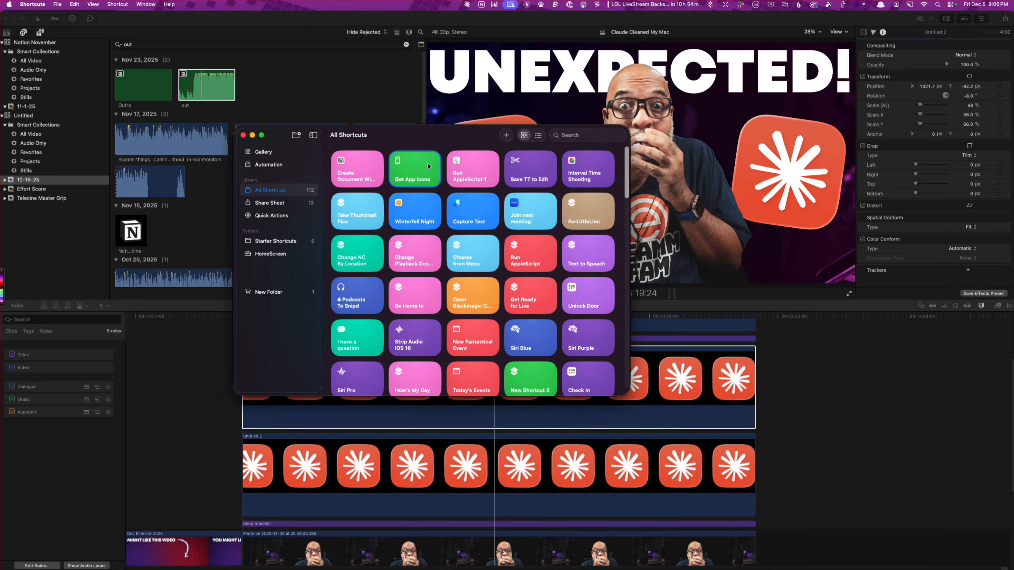
double_click(435, 163)
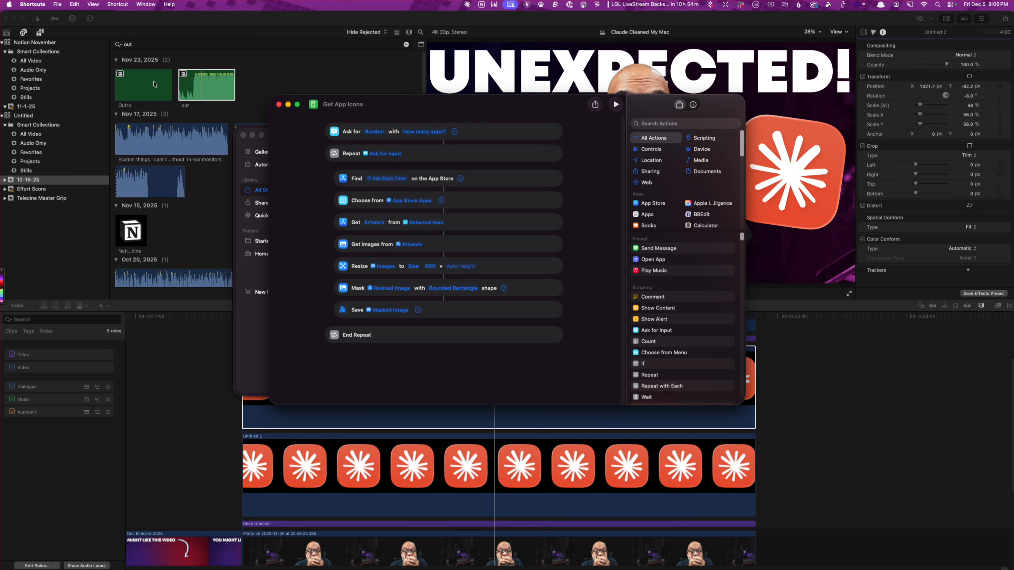
click(278, 104)
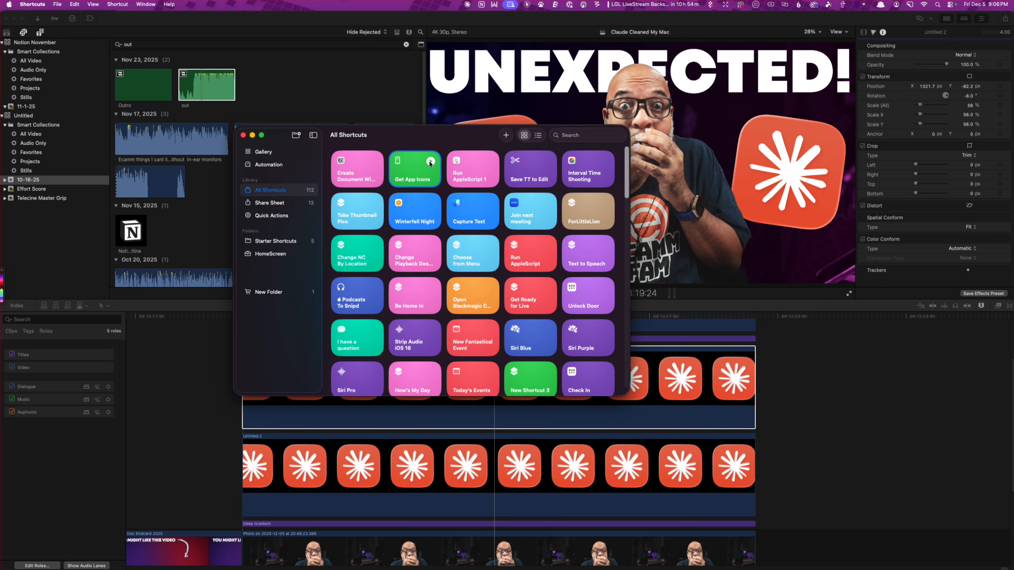
Run the Get App Icons shortcut for 1 app, searching for "finder" on the Mac platform
click(430, 161)
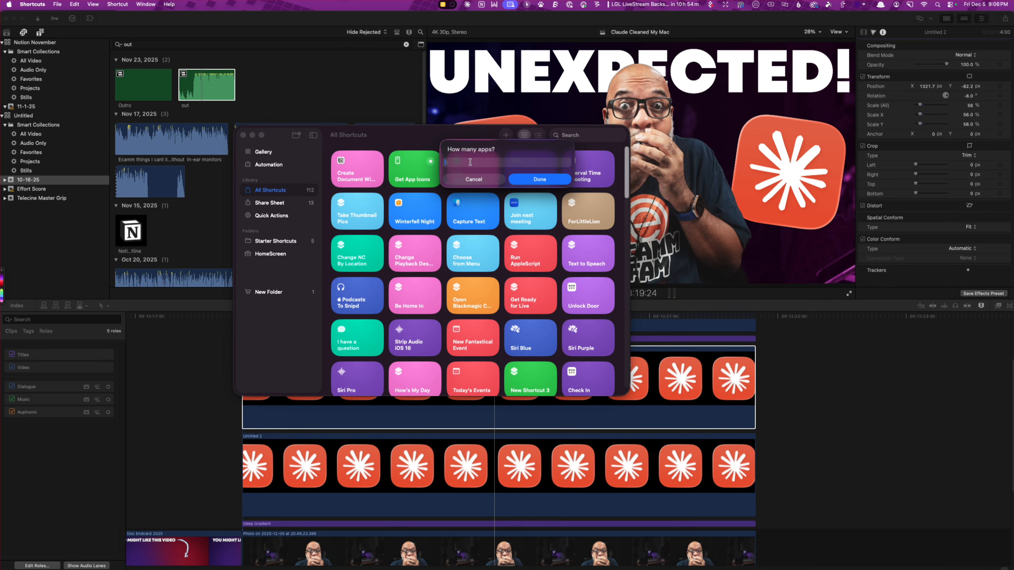
text(1)
click(552, 180)
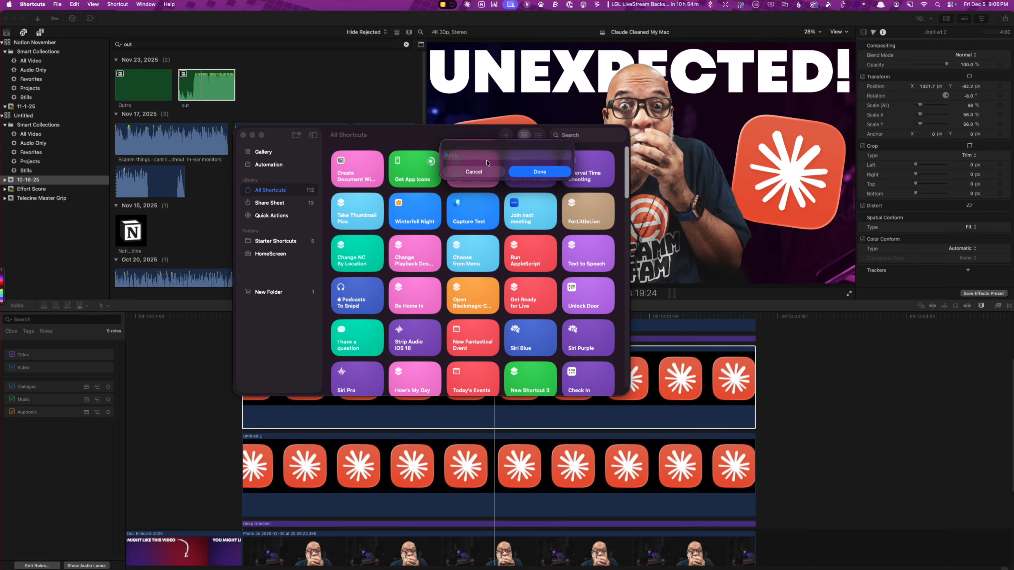
text(finder)
key(Return)
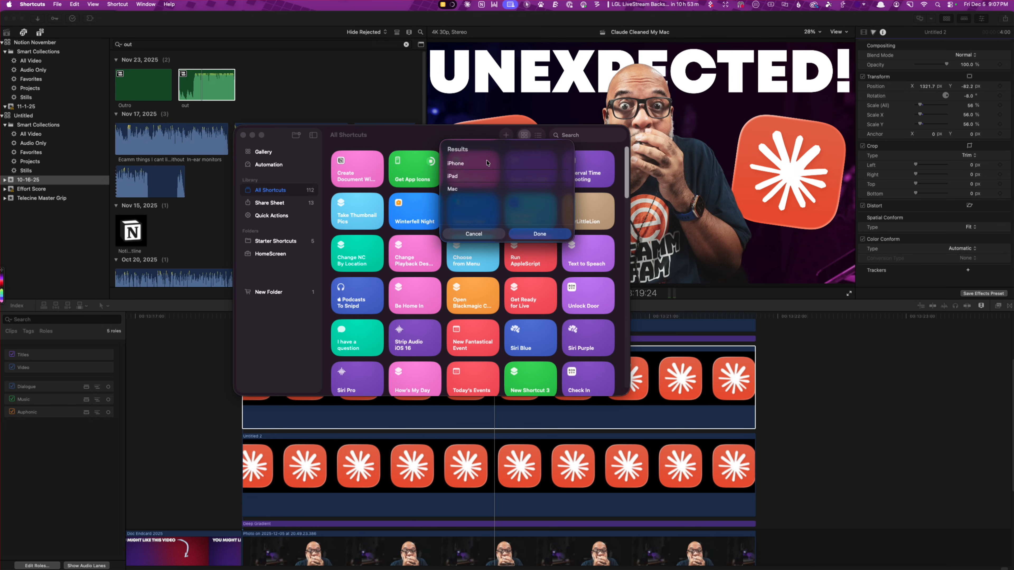
click(464, 189)
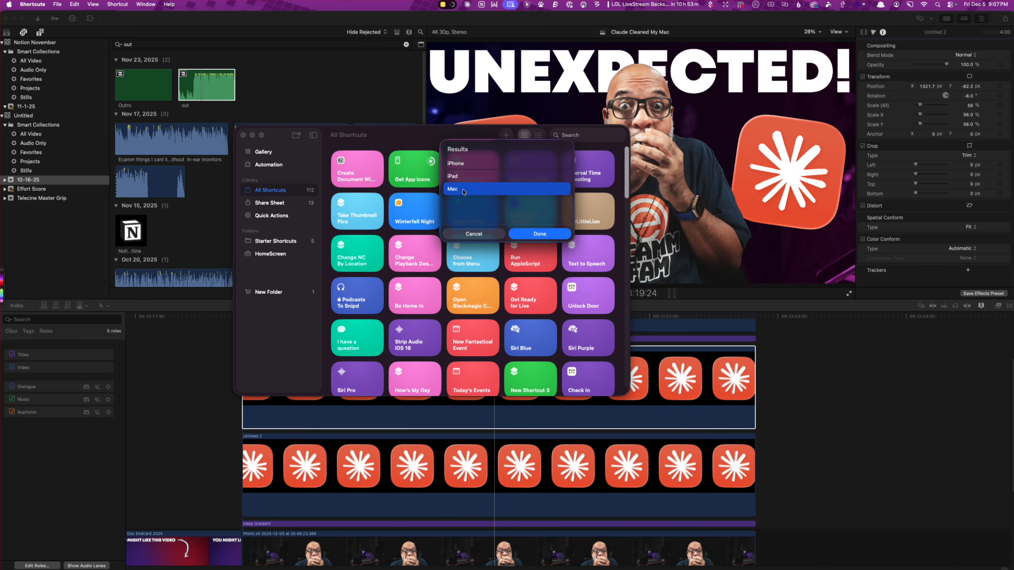
click(561, 236)
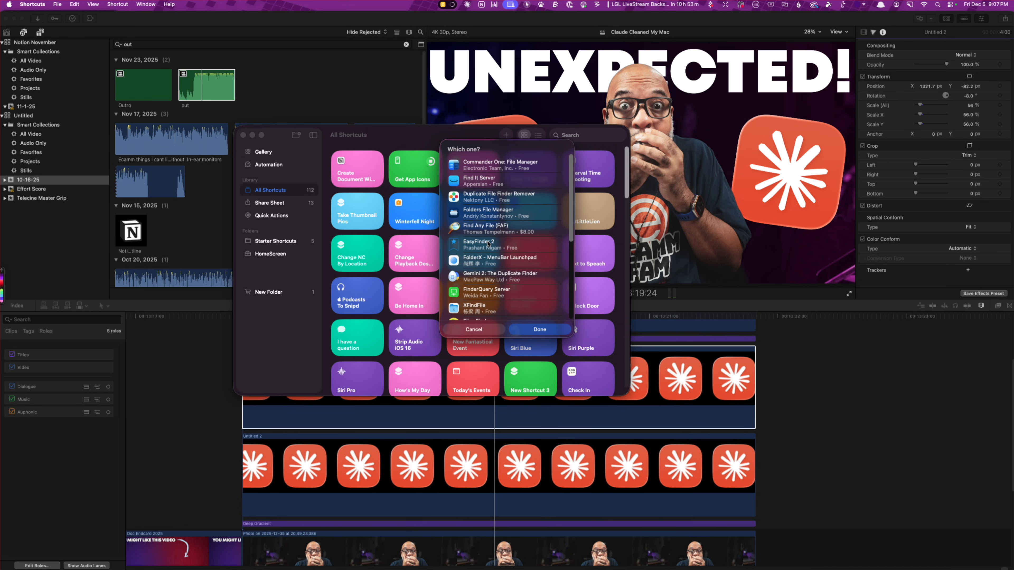
Look through the listed App Store apps for Finder, cancel the shortcut and close the Shortcuts window
scroll(488, 244, down, 6)
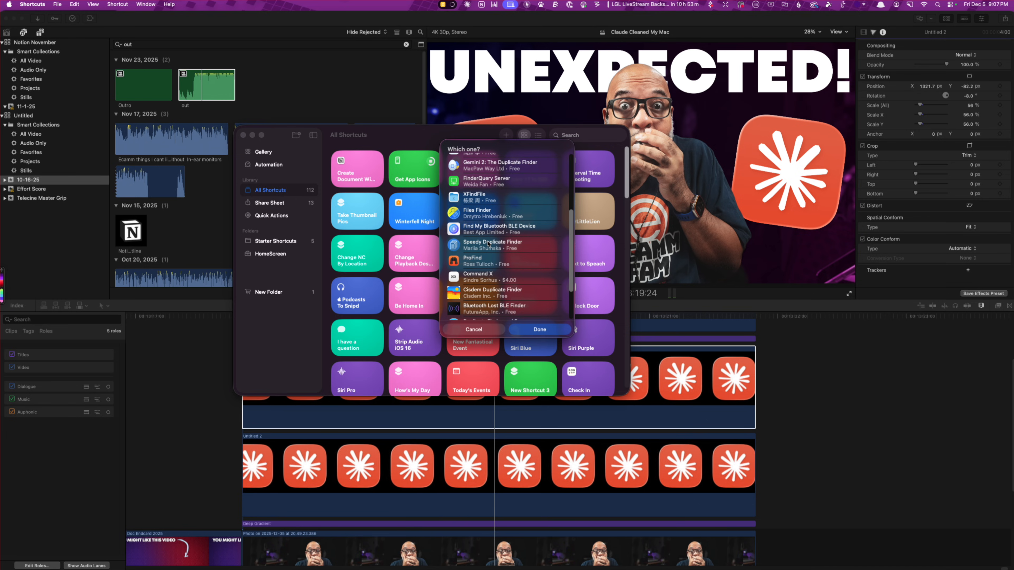
scroll(488, 243, down, 4)
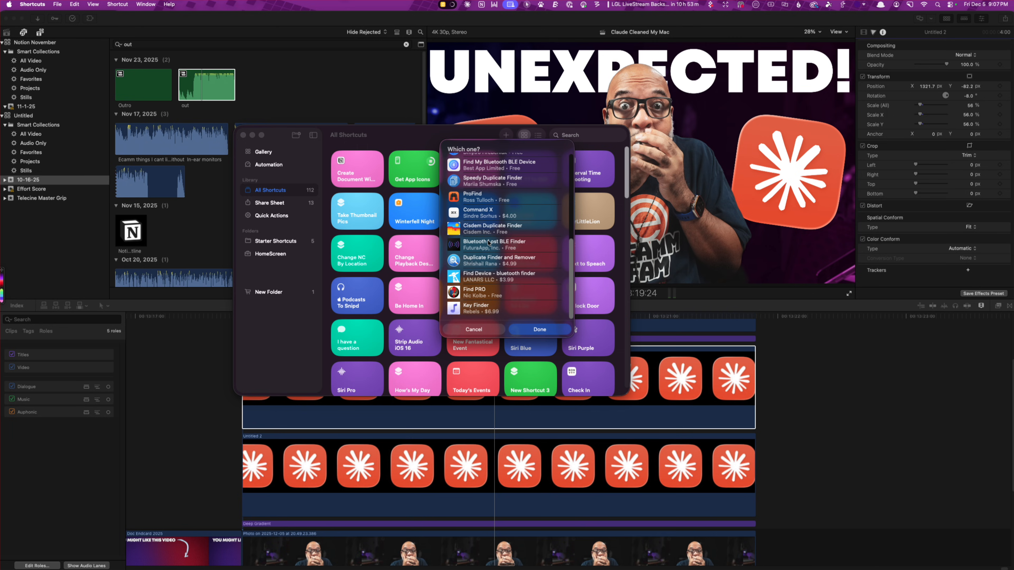
scroll(488, 243, up, 10)
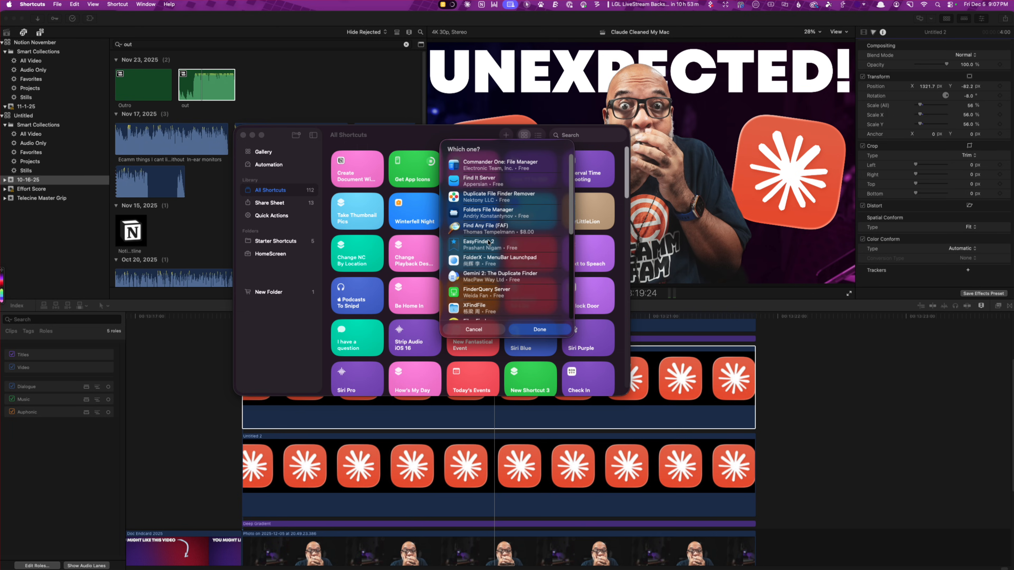
click(472, 330)
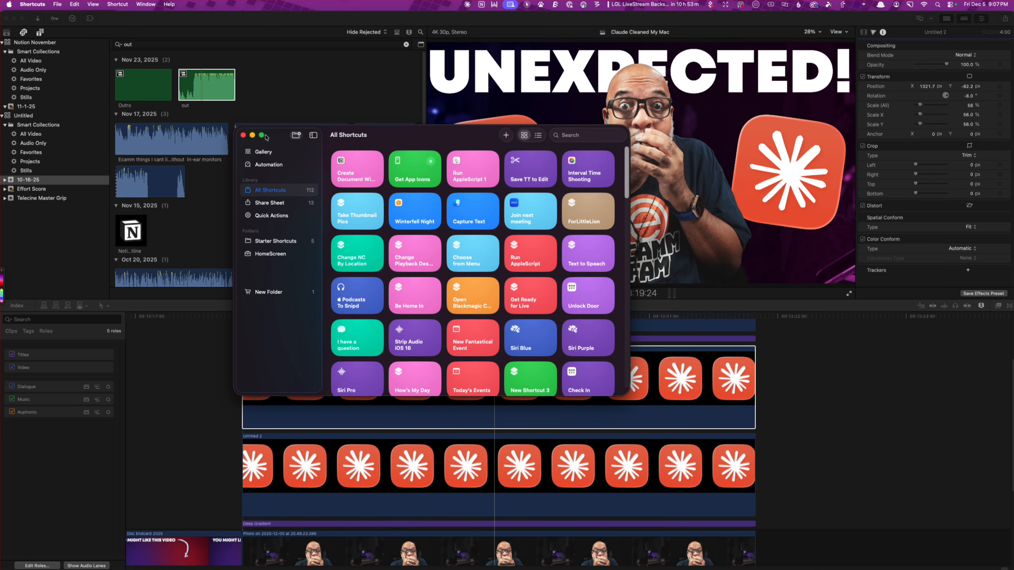
click(243, 135)
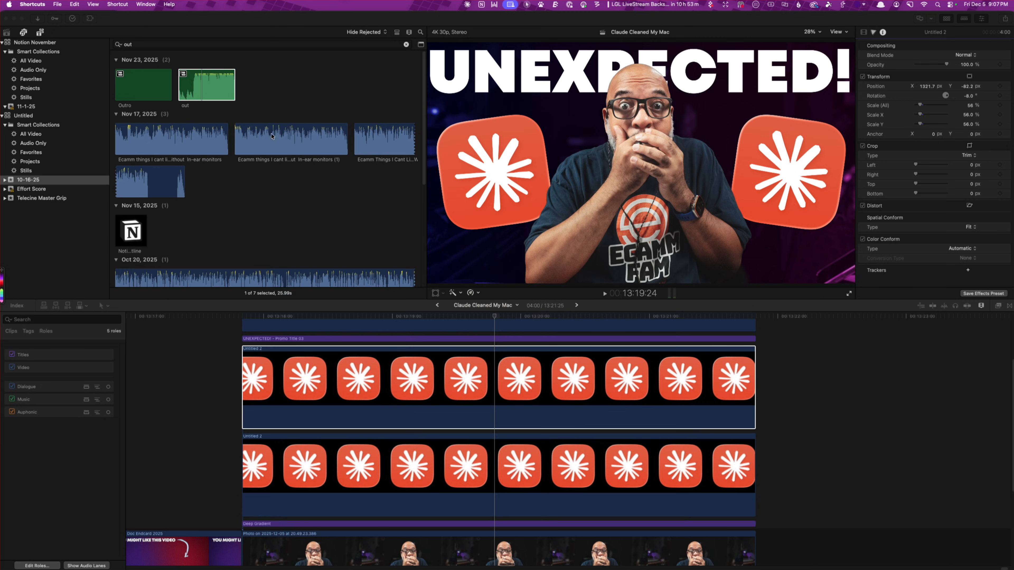
Switch to Safari and search Google for "finder icon" in a new tab
mouse_move(710, 568)
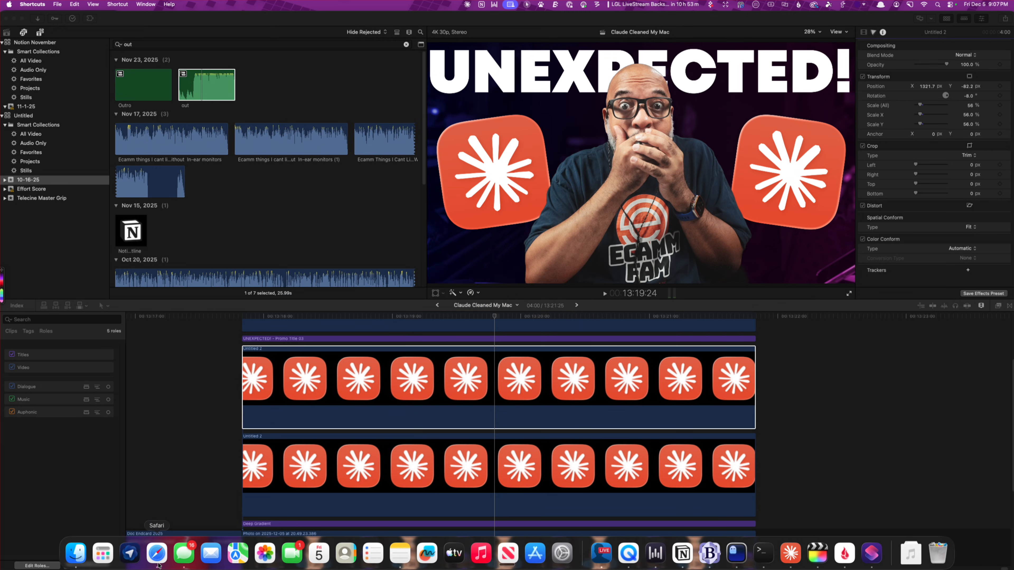
click(158, 554)
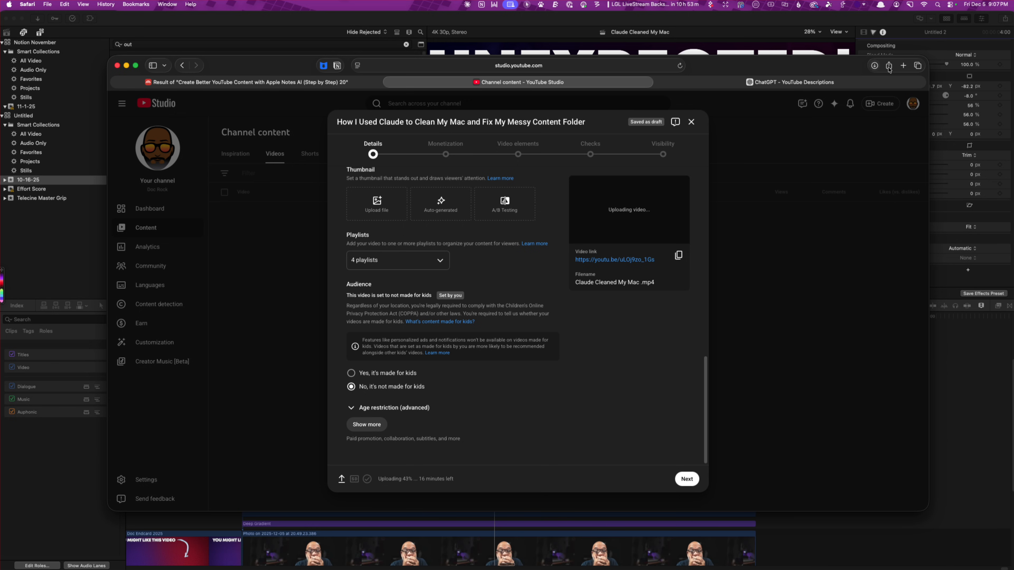
click(903, 65)
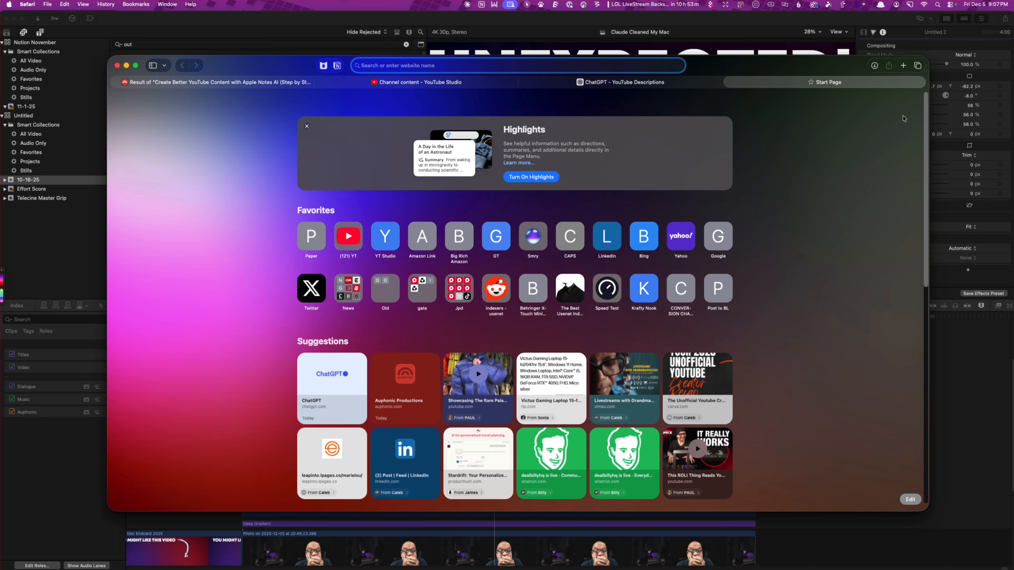
text(finder )
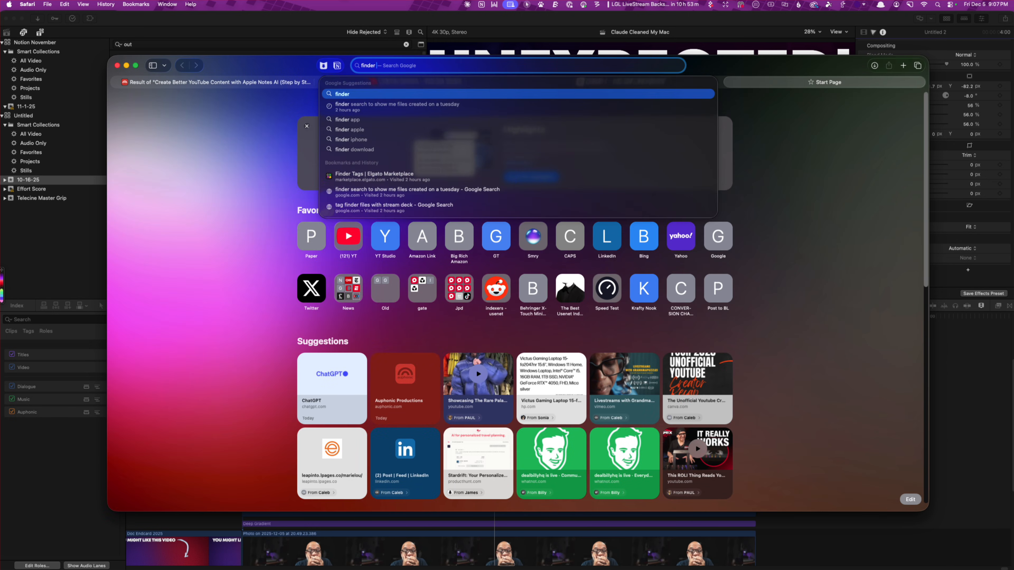
text(icxon)
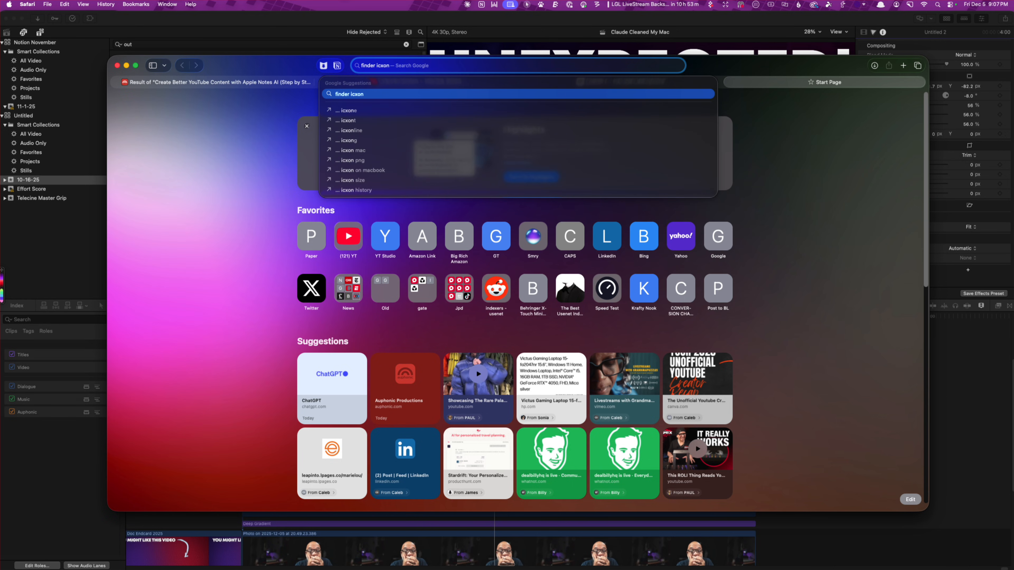
key(BackSpace)
key(BackSpace)
key(BackSpace)
text(on)
key(Return)
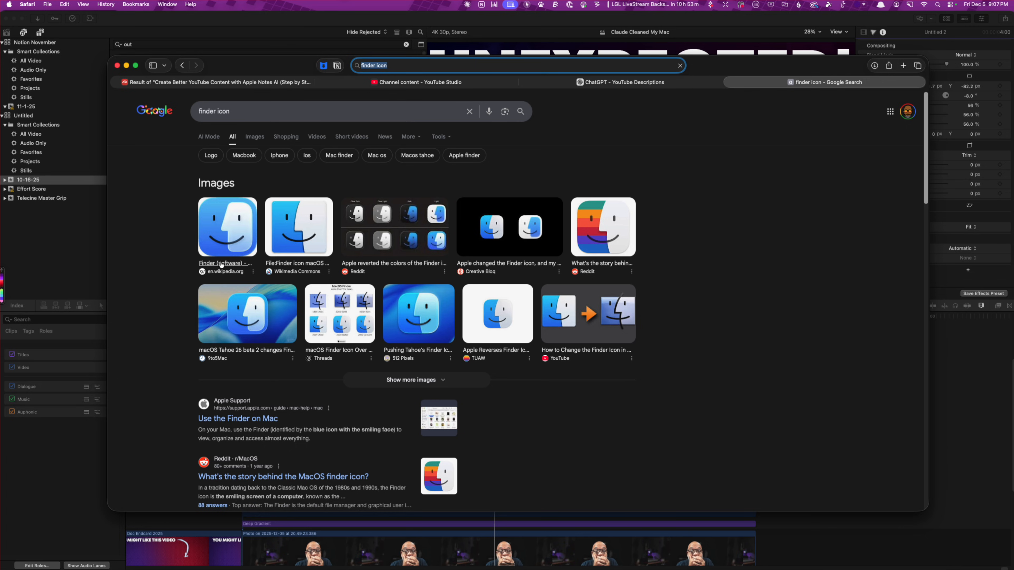
Visit Wikipedia's Finder (software) page from the first image result and open its Finder icon image in a separate tab
mouse_move(76, 559)
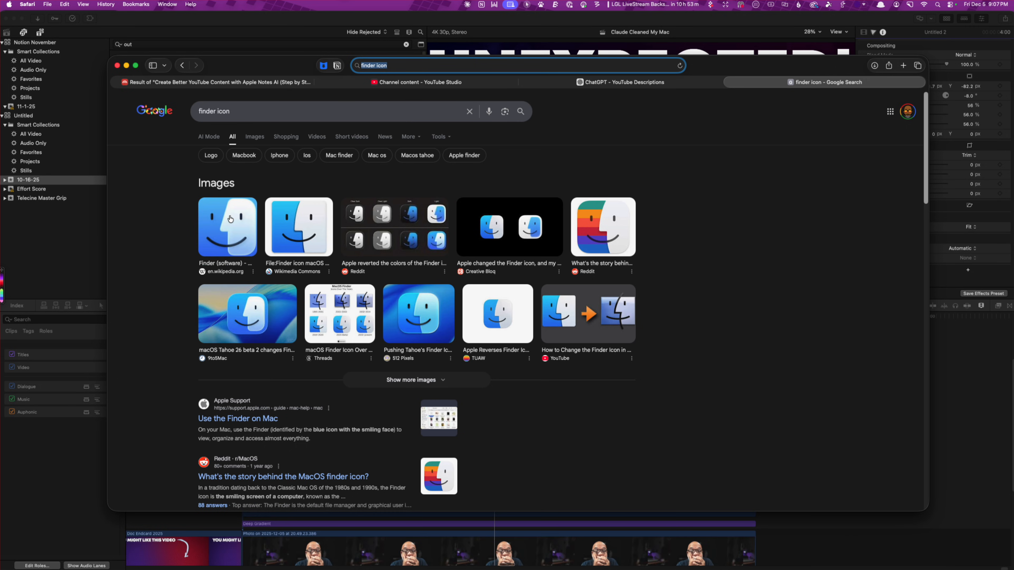
click(230, 219)
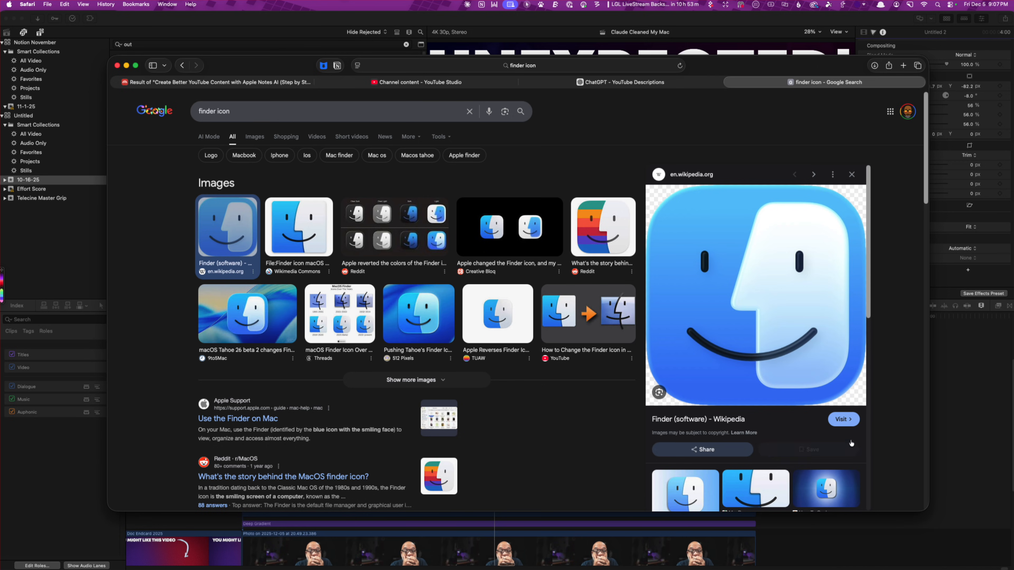
click(840, 420)
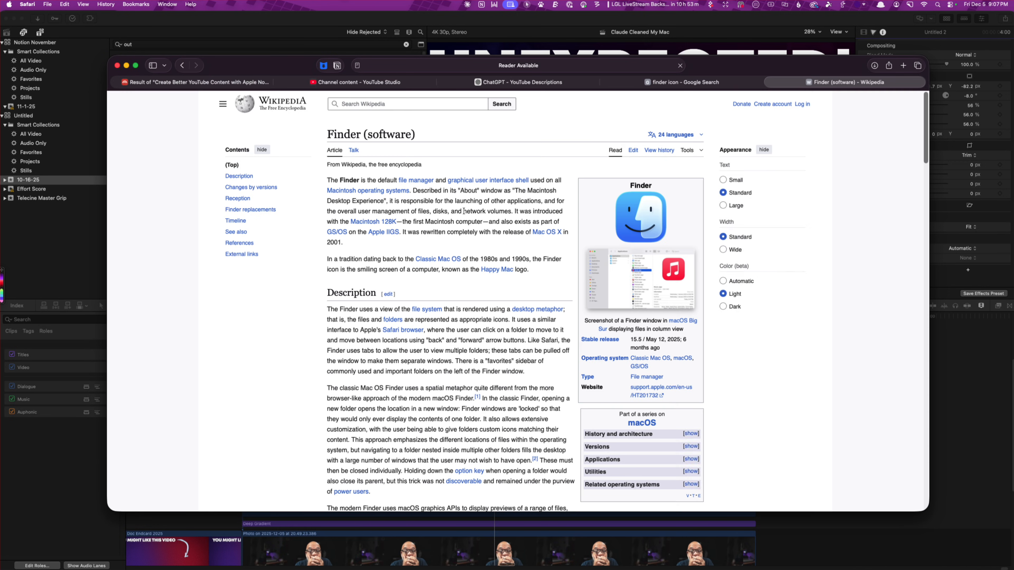
scroll(628, 379, down, 5)
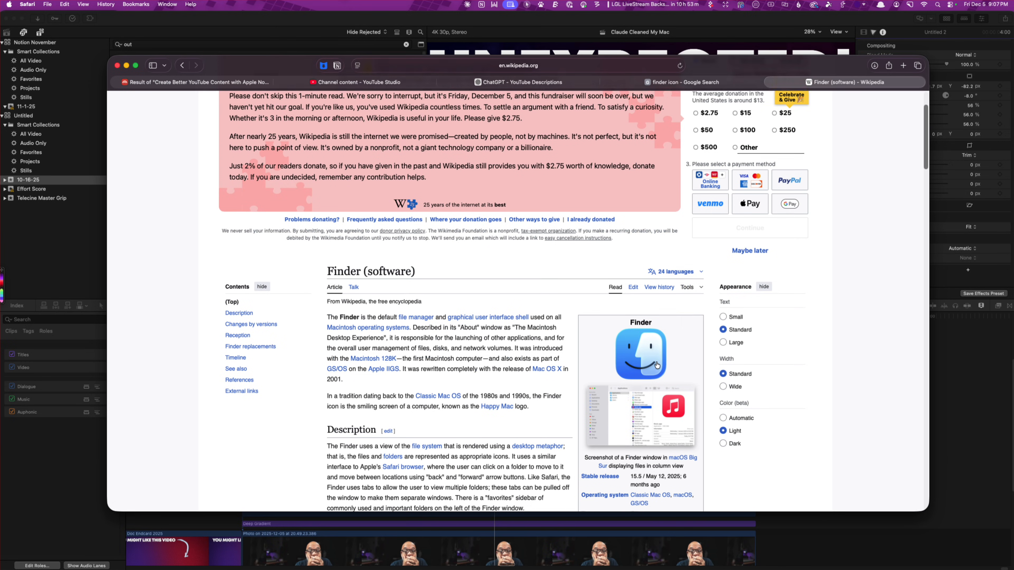
right_click(653, 344)
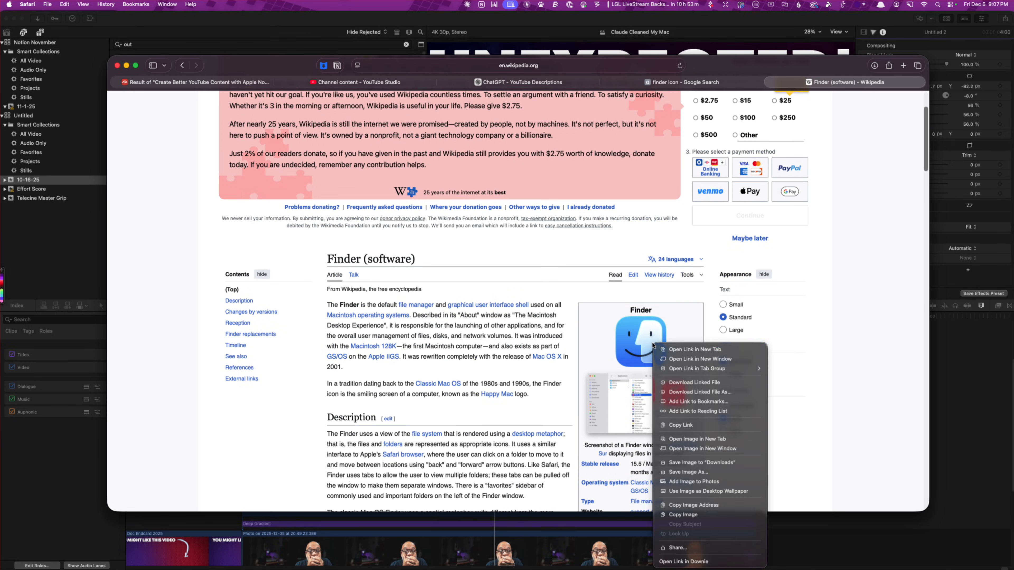
click(728, 437)
click(820, 85)
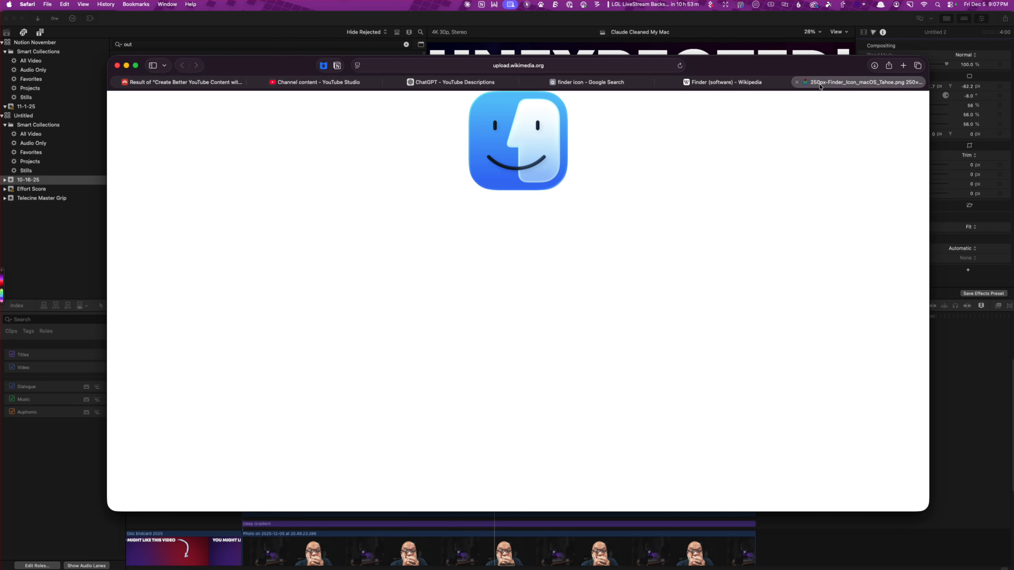
Take the Finder icon image from Safari and use it in Final Cut Pro to replace the upper Claude icon clip, using Replace from Start
drag(521, 145, 612, 189)
click(118, 67)
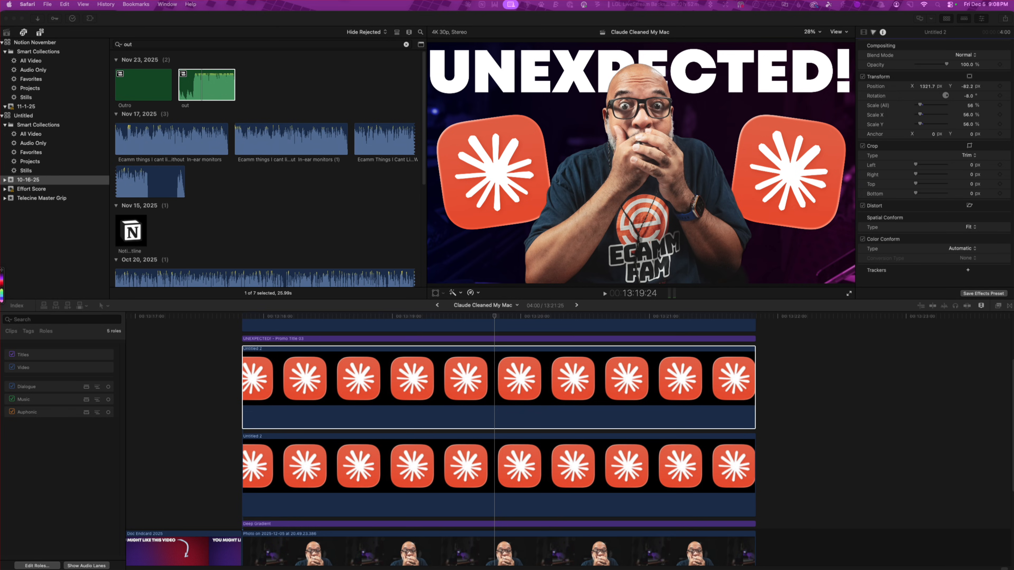
drag(1013, 338, 340, 387)
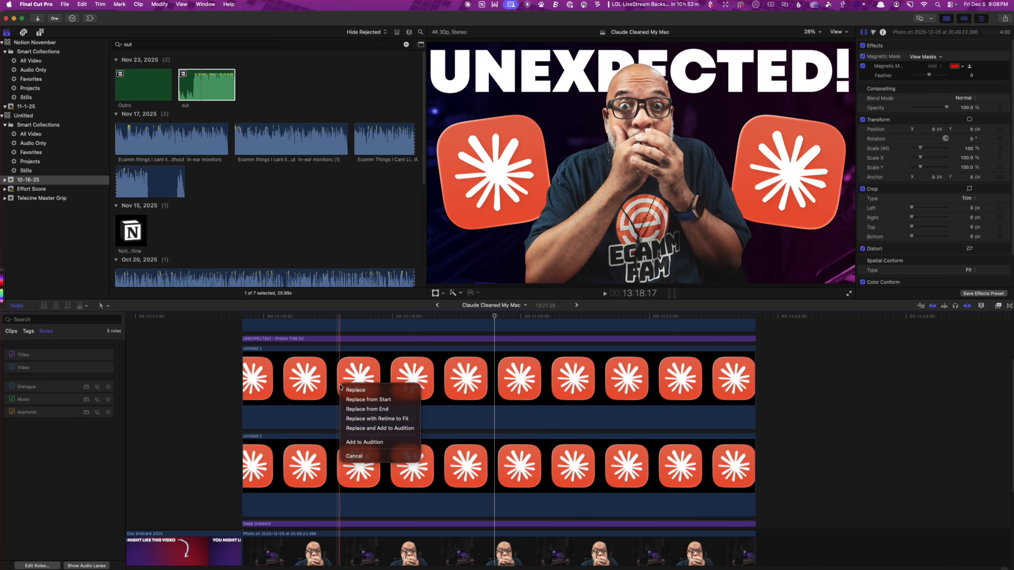
click(363, 399)
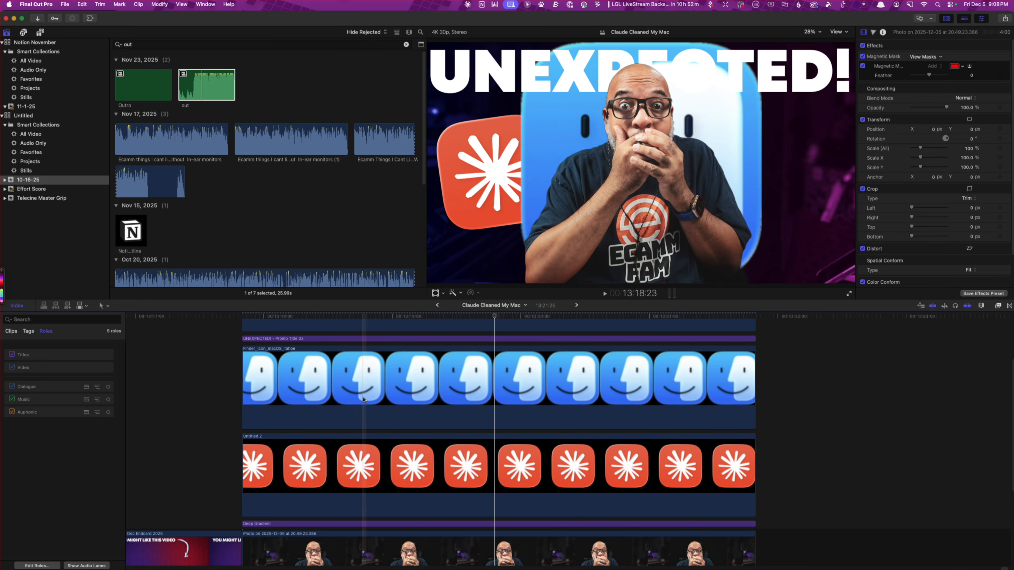
Copy the remaining Claude icon clip's attributes and paste them onto the Finder icon clip
click(454, 476)
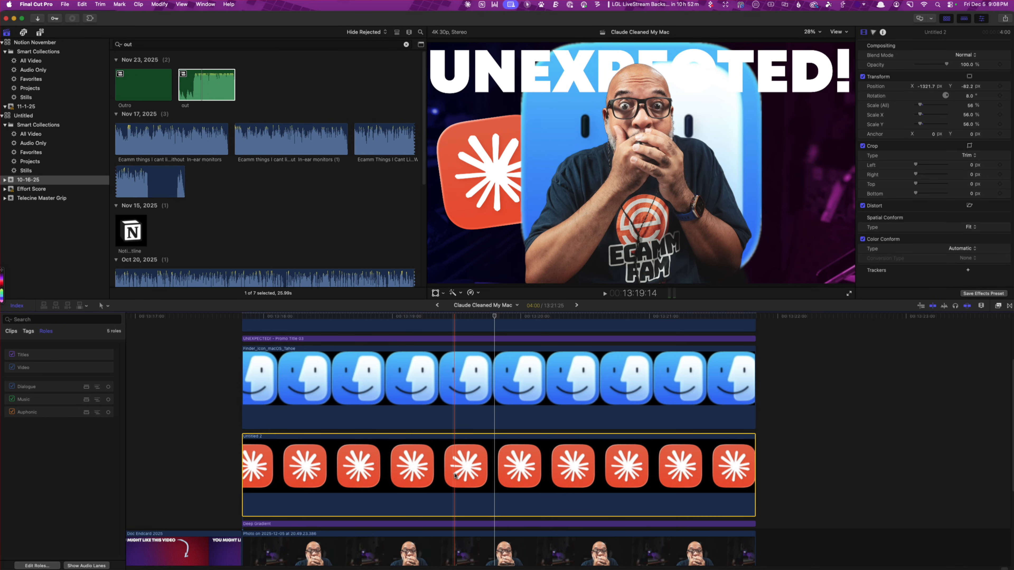
click(497, 384)
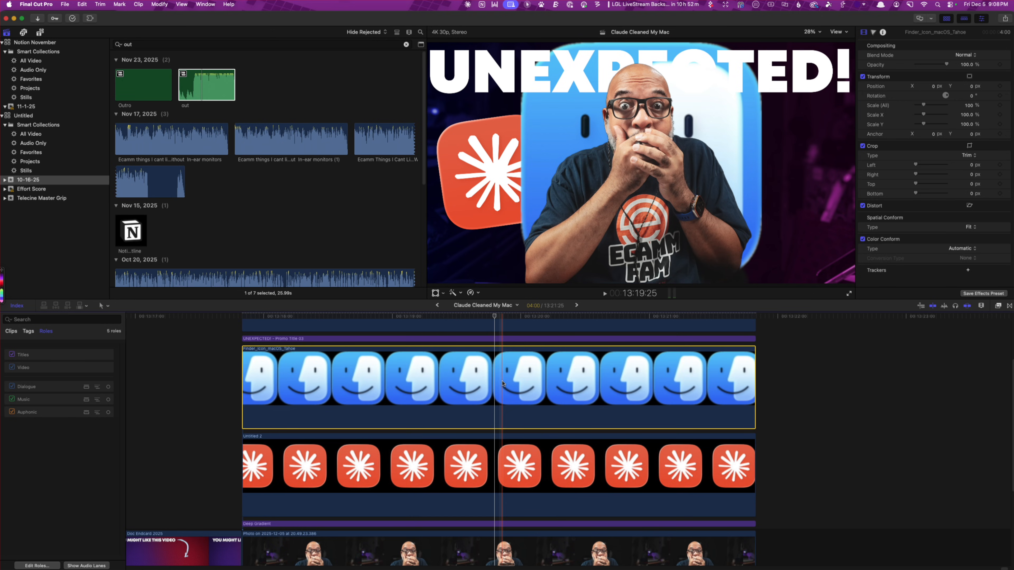
key(alt+super+v)
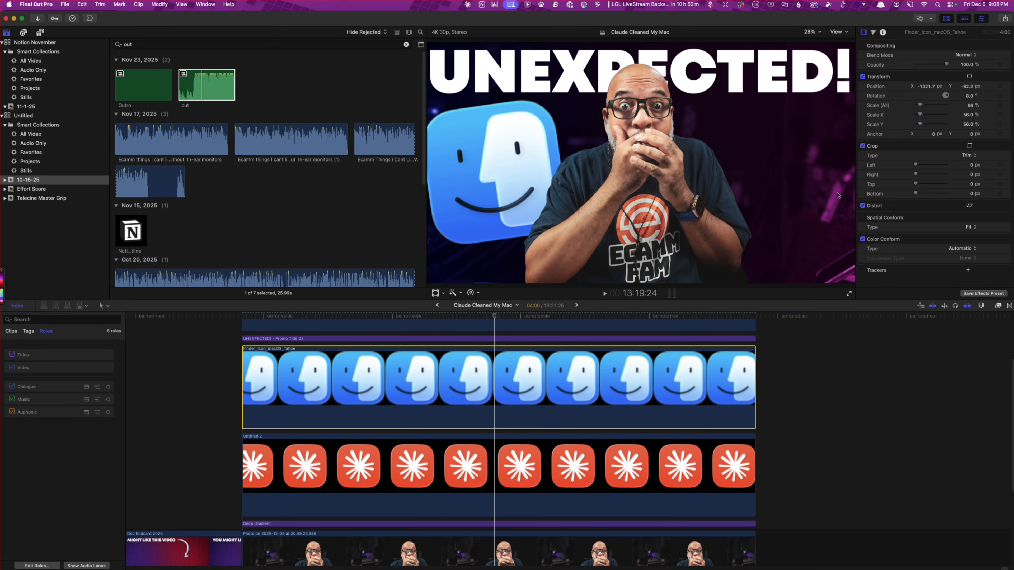
Set the Finder icon's rotation to -8°, its X position to 1321.7 px and its overall scale to 49%
click(968, 96)
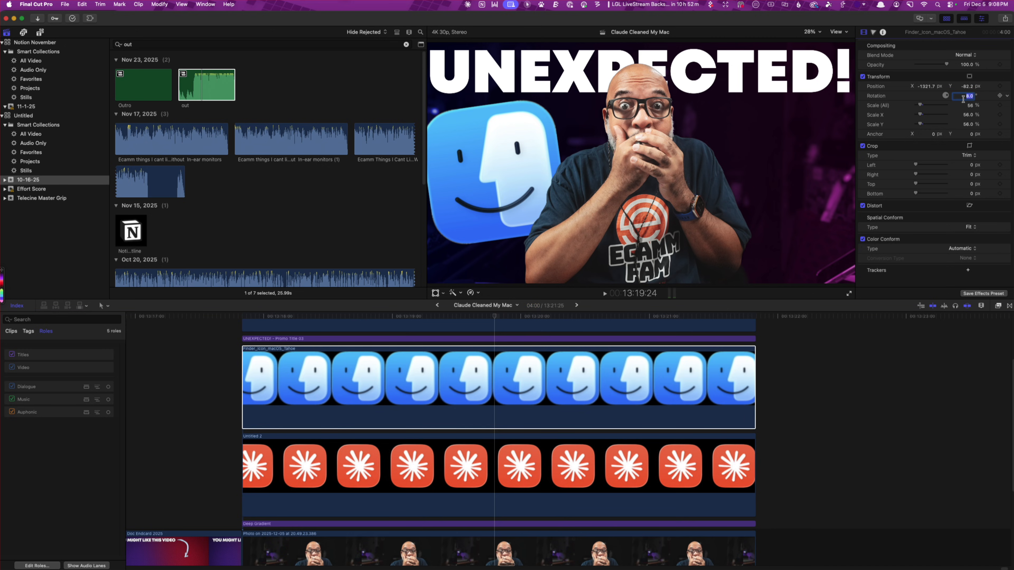
text(-8)
key(Return)
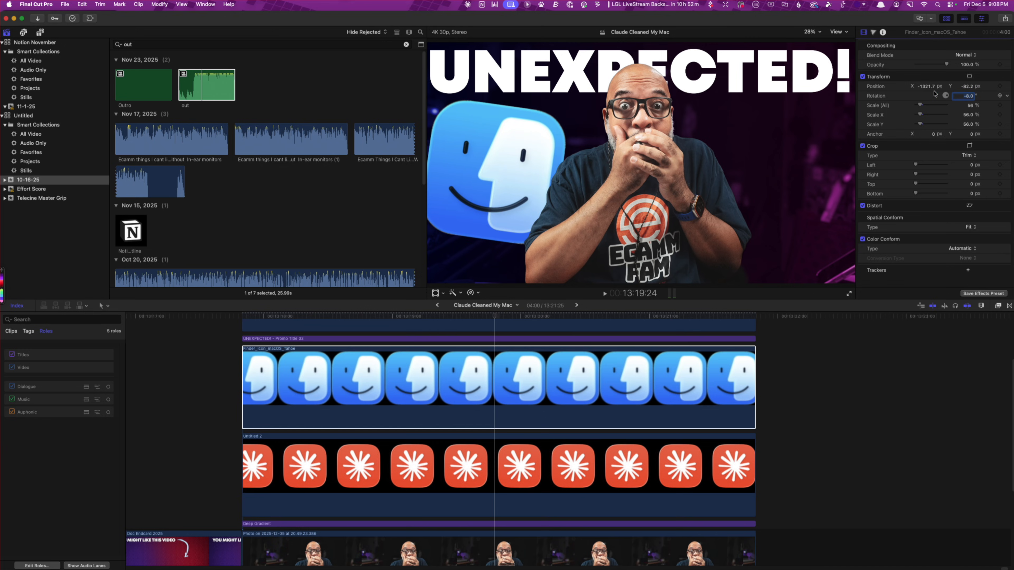
click(919, 87)
click(918, 88)
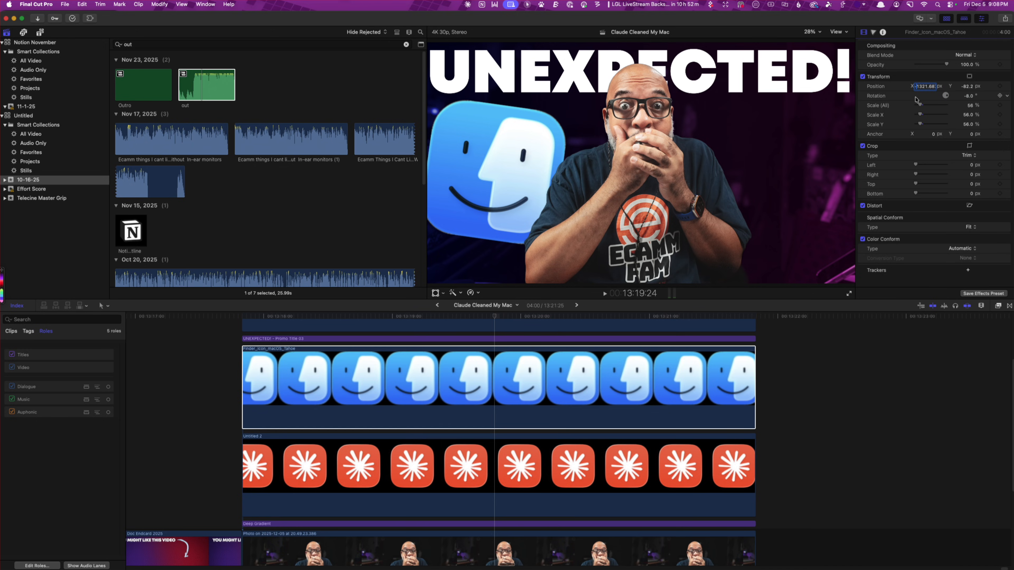
key(BackSpace)
key(Return)
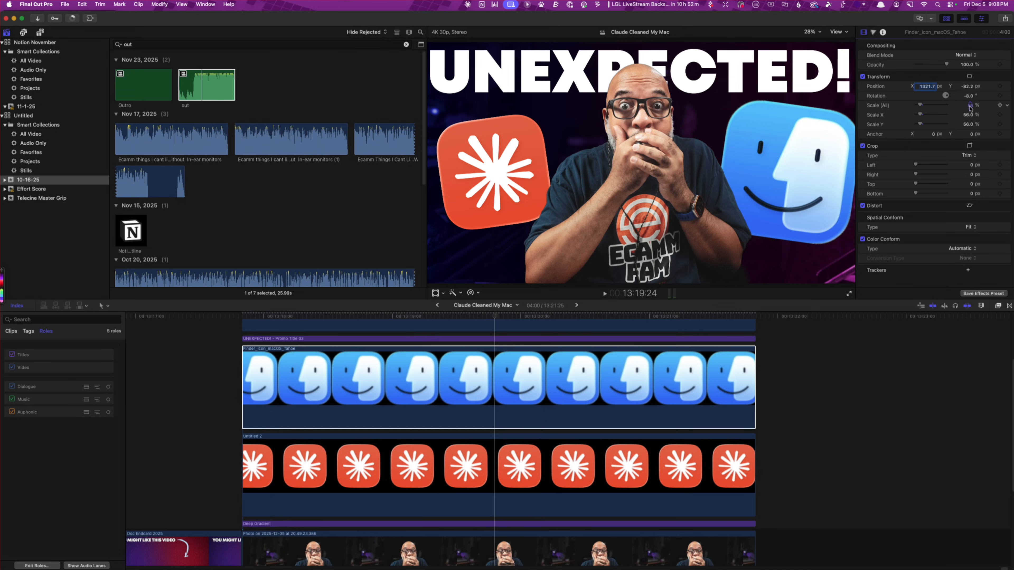
drag(970, 107, 962, 107)
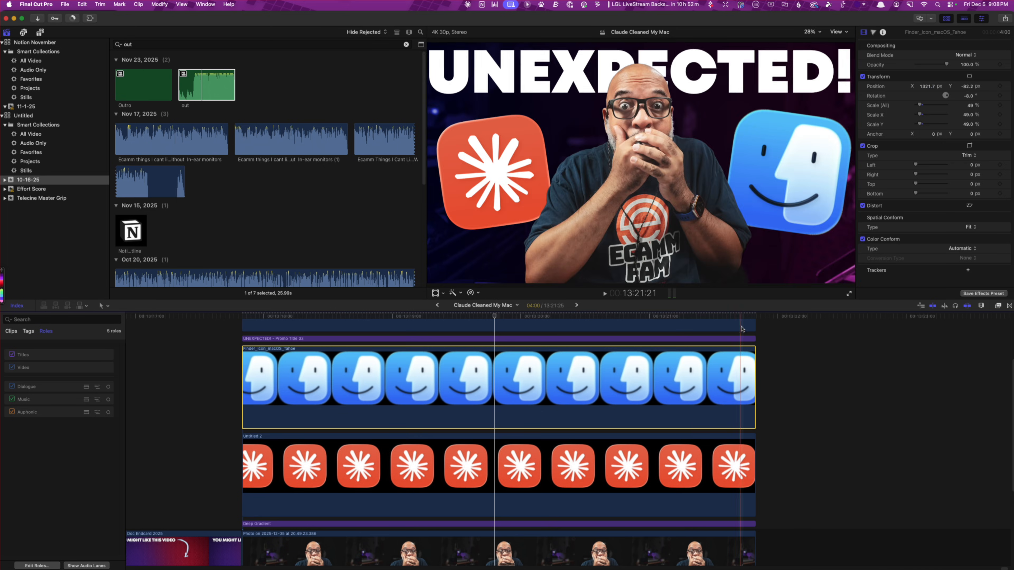
Go back to the No Lables project and copy its NOTHING - Intro 13 title from the thumbnail section
scroll(754, 335, up, 3)
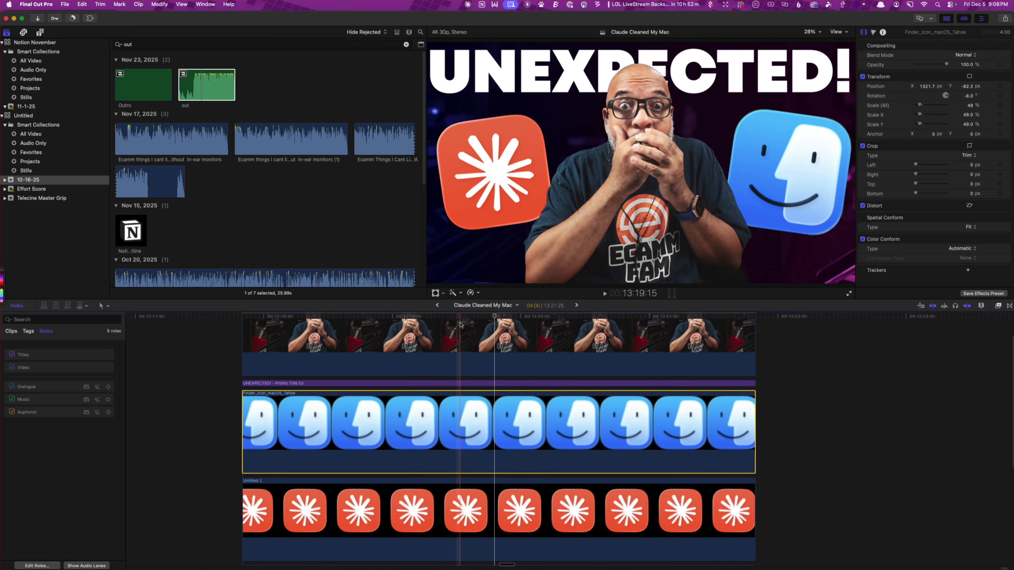
scroll(460, 324, up, 3)
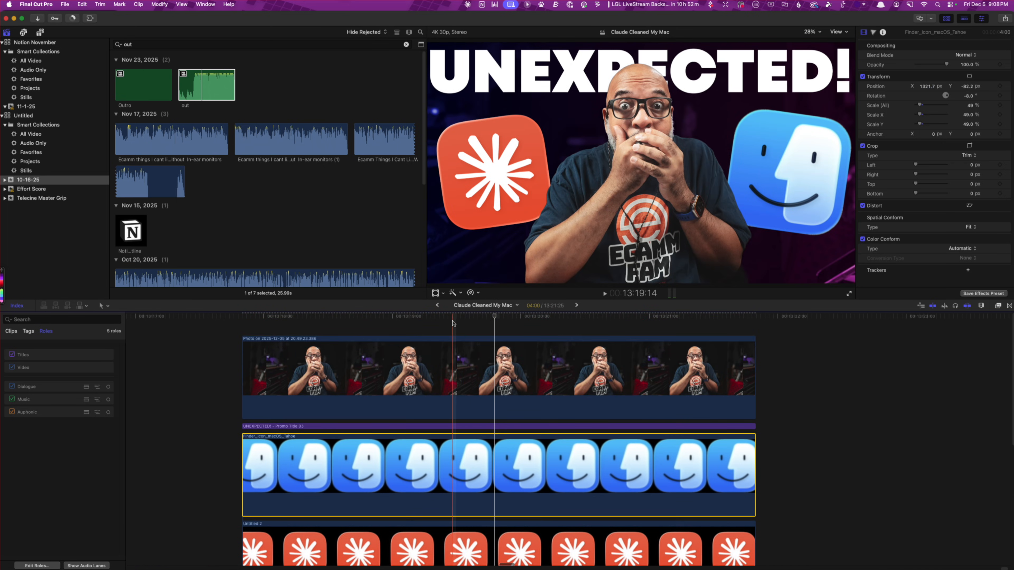
click(436, 307)
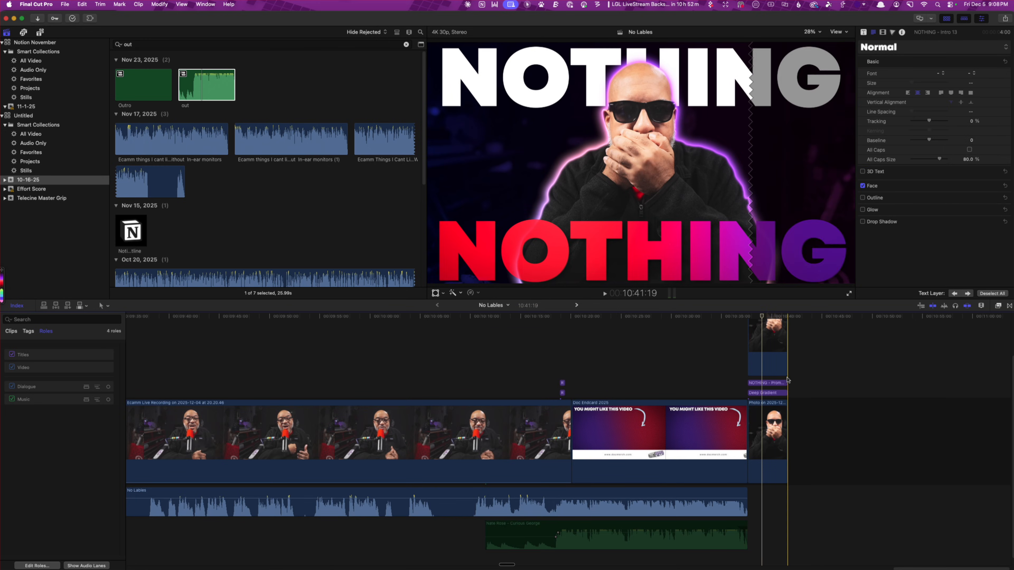
click(768, 382)
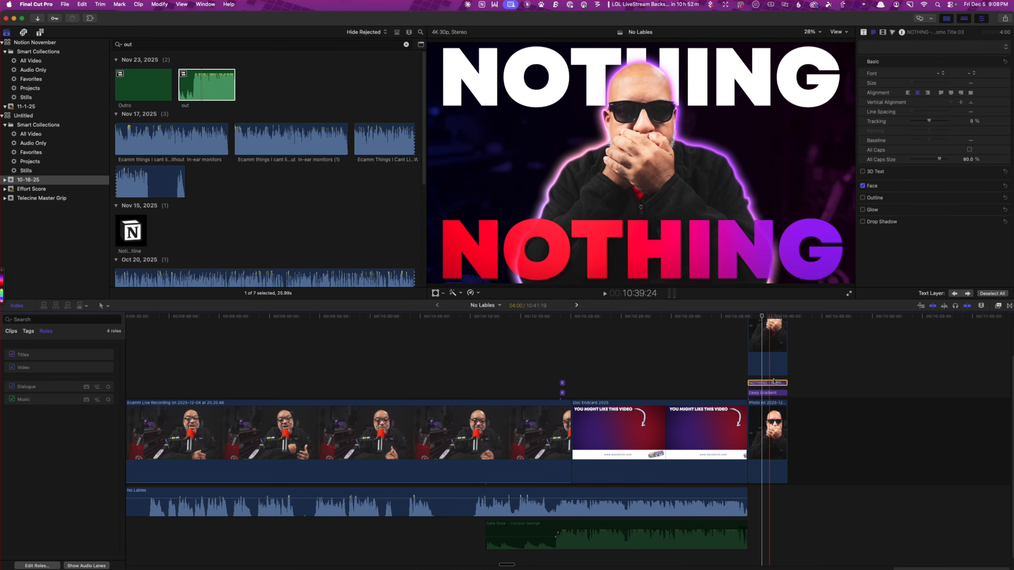
scroll(773, 352, up, 3)
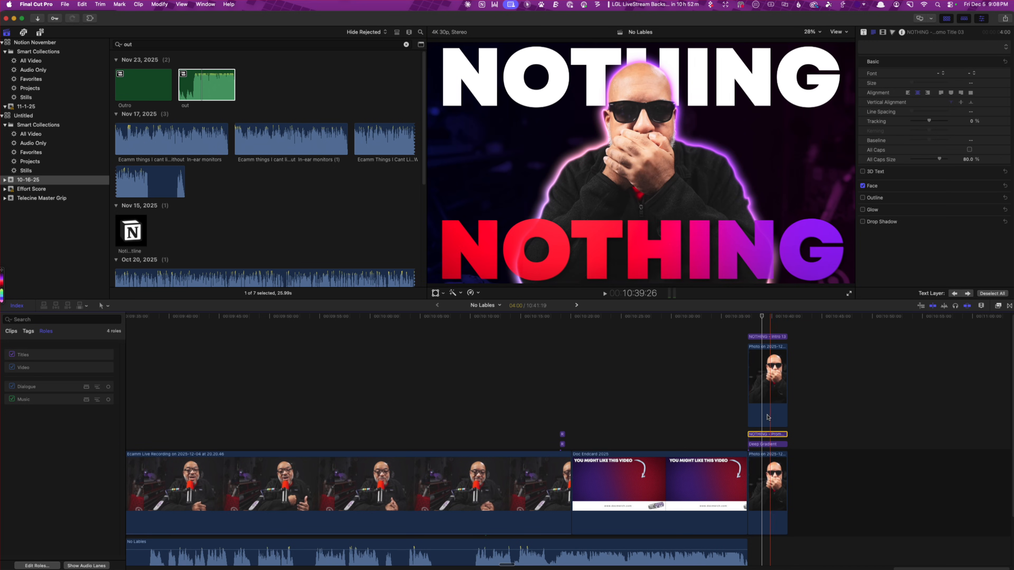
click(776, 337)
click(776, 336)
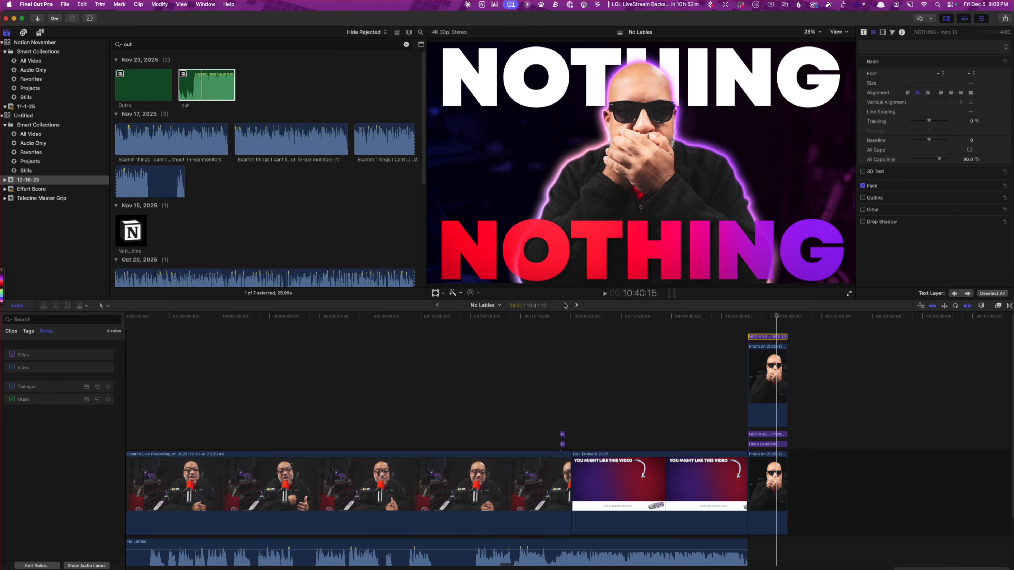
Paste the Intro 13 title into the Claude Cleaned My Mac project and align it above the masked photo clip
click(576, 305)
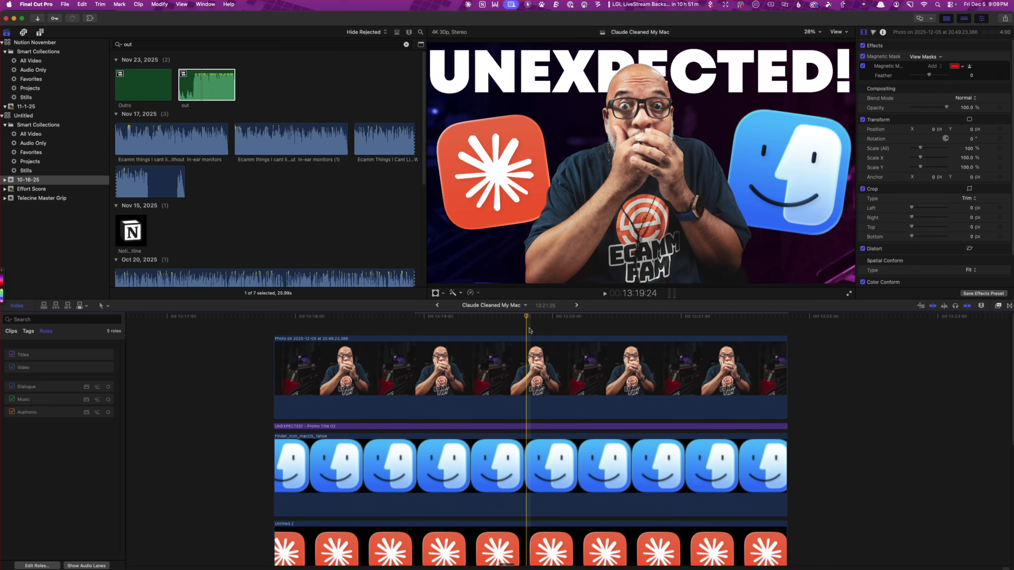
click(401, 322)
key(super+v)
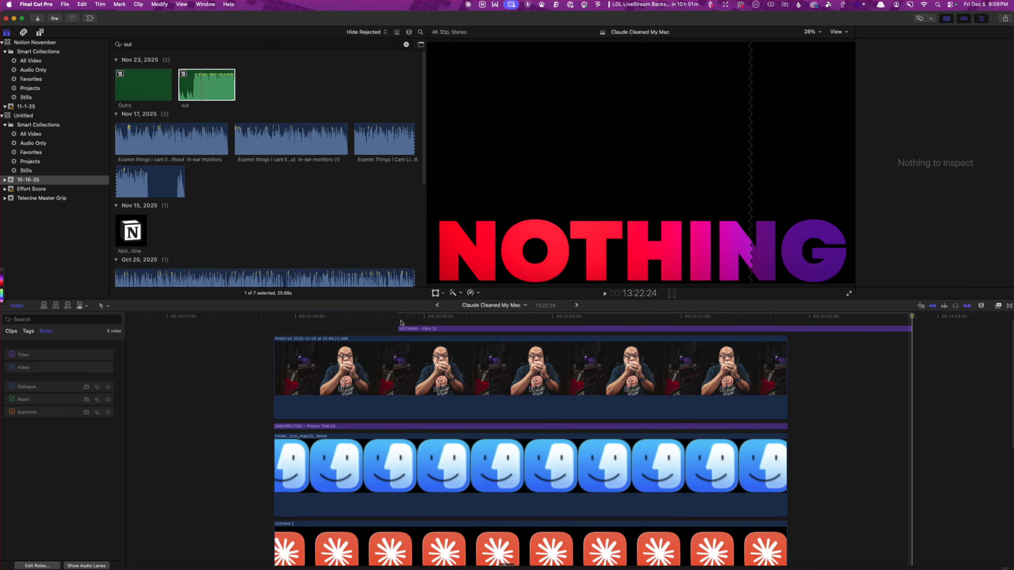
drag(436, 333, 312, 339)
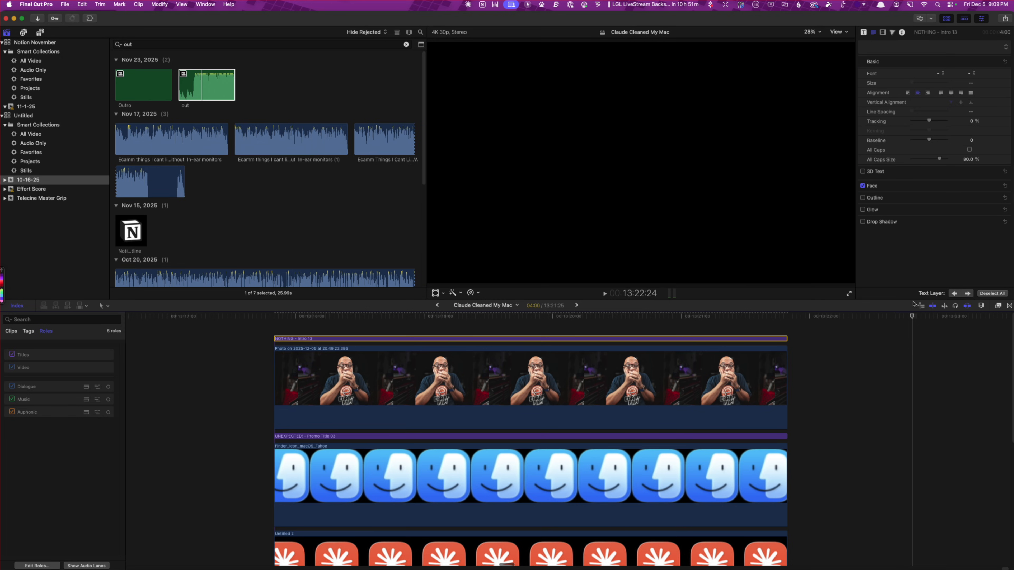
Replace the Intro 13 title's Text 1 wording with the exploding head emoji
drag(913, 316, 552, 318)
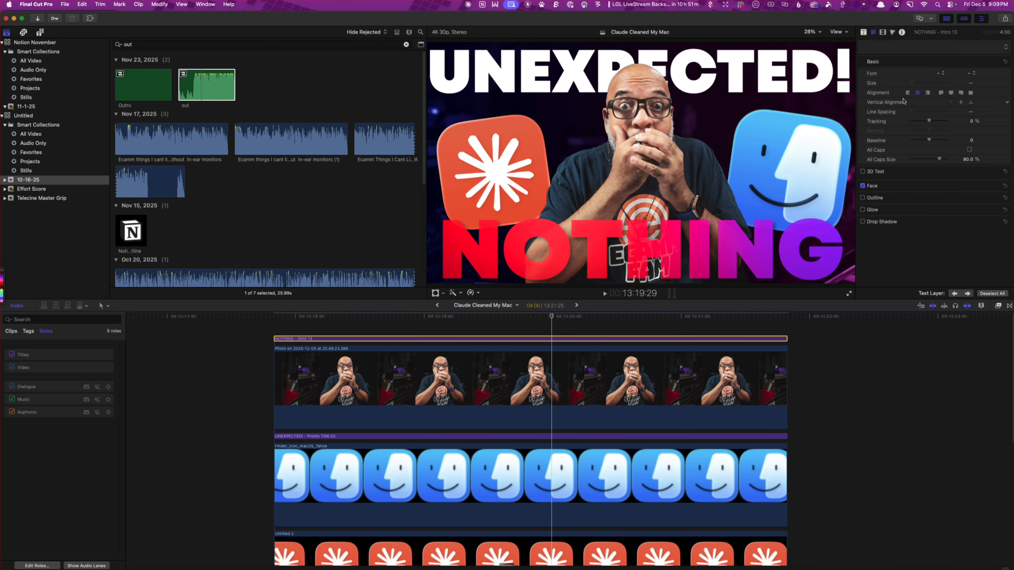
click(864, 33)
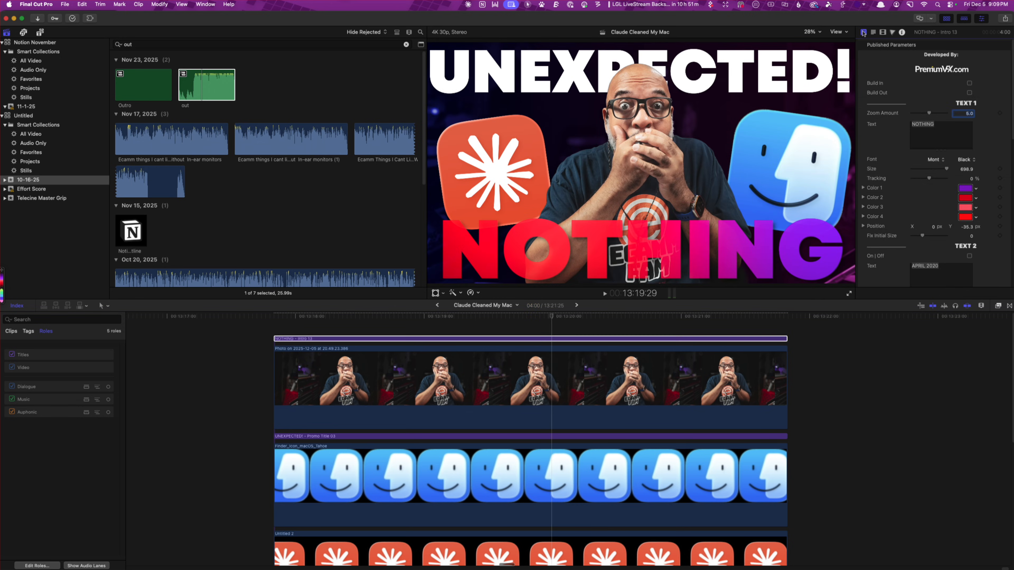
double_click(933, 126)
key(ctrl+super+space)
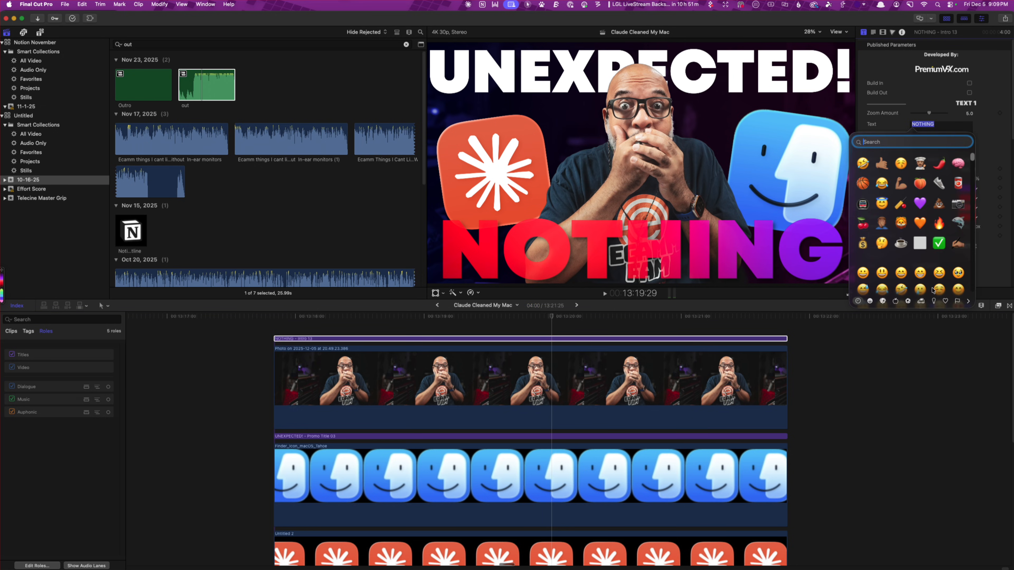
scroll(916, 234, down, 10)
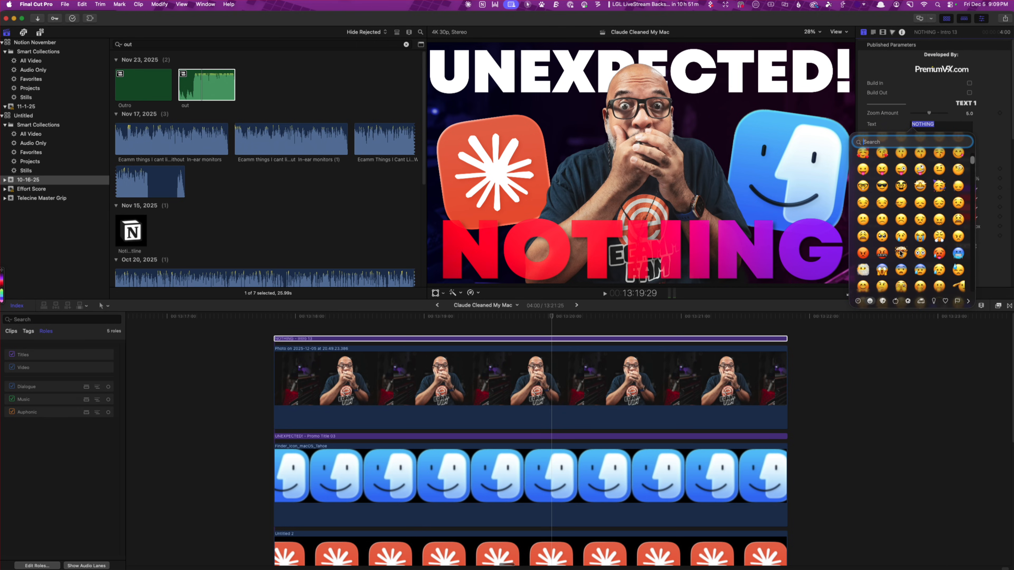
click(901, 253)
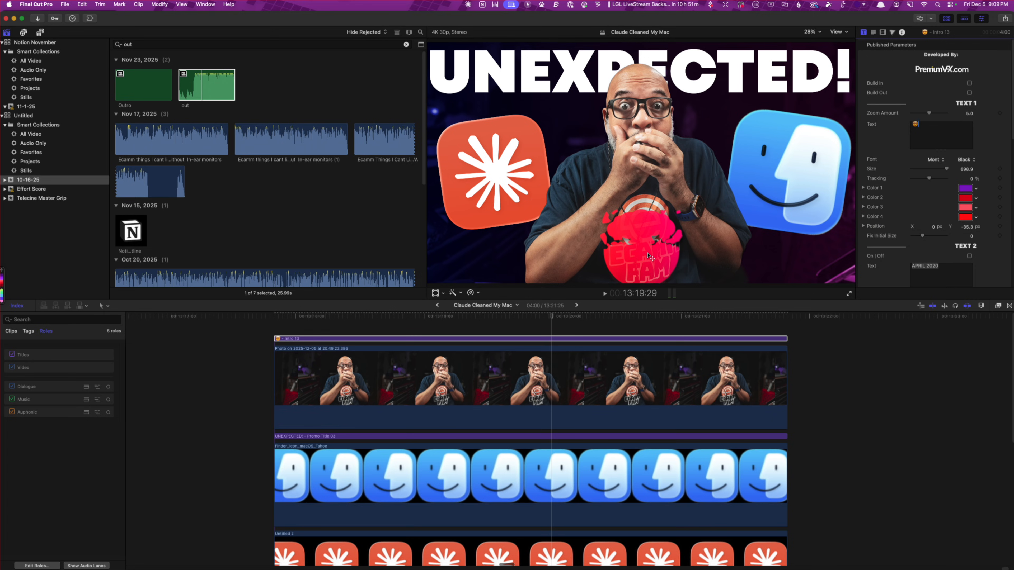